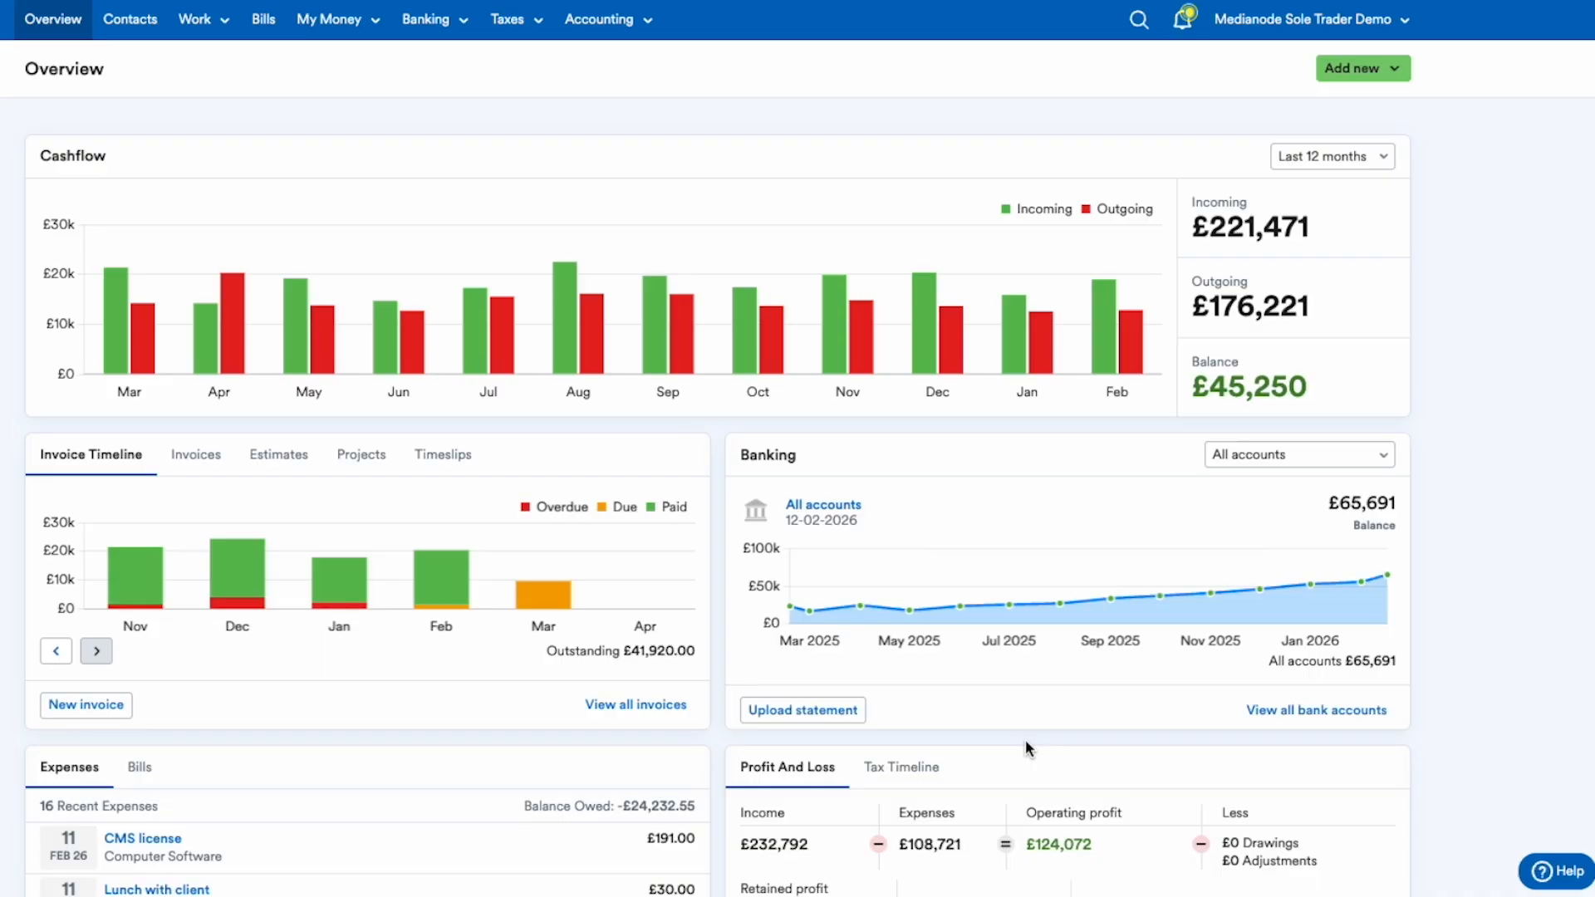
Step: Open the Accounting Dates settings and review the company start date, first accounting year end date and FreeAgent start date
{"action": "left_click", "coordinate": [1283, 20]}
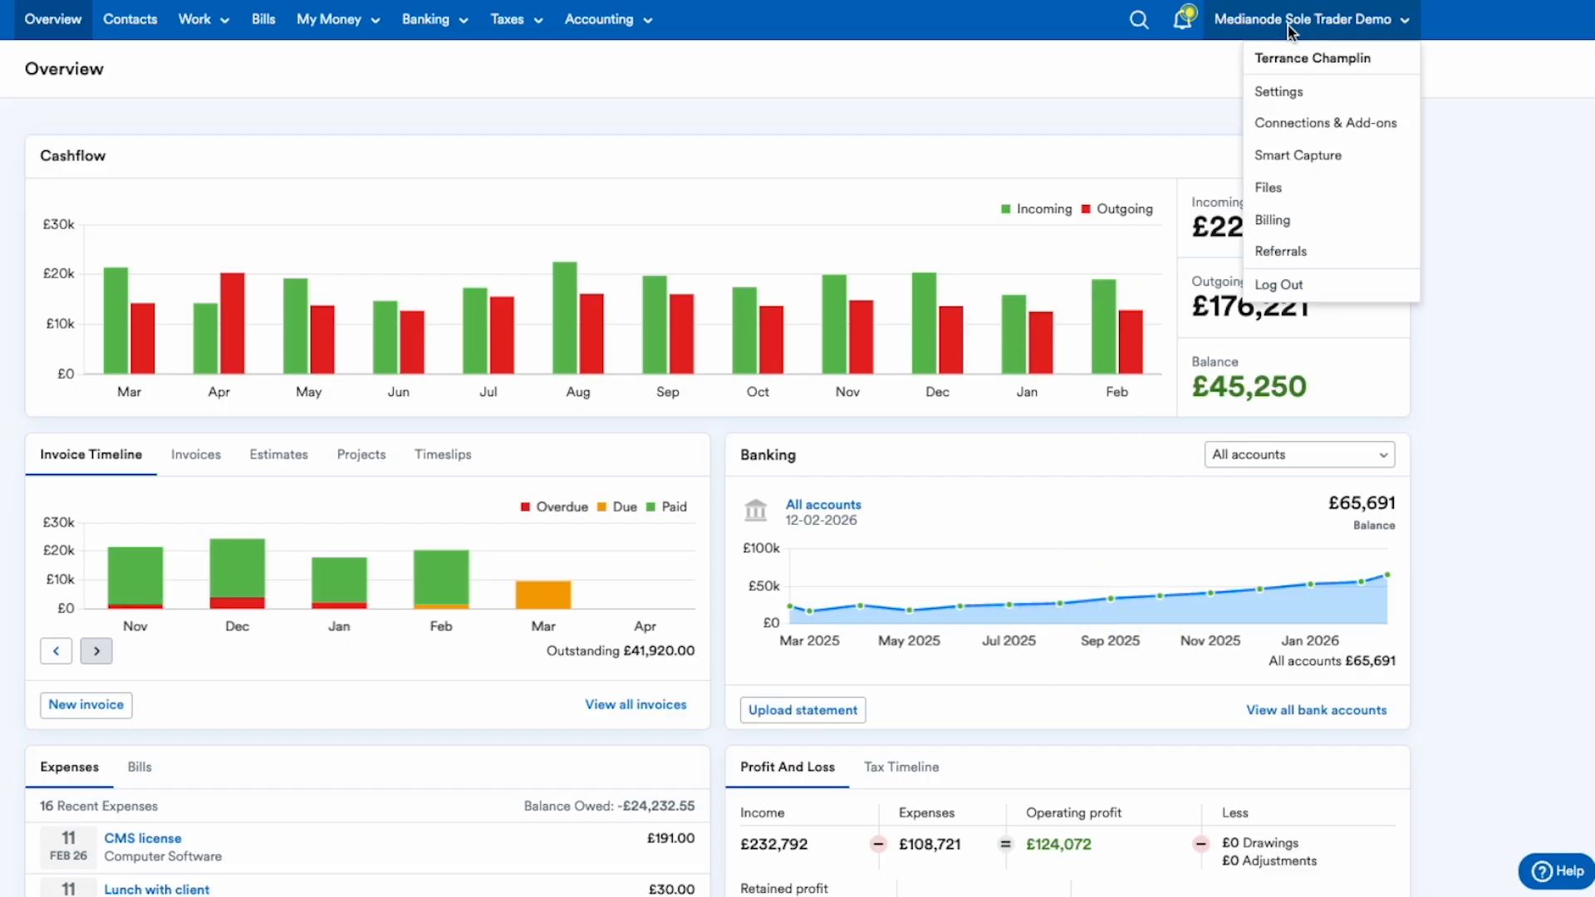
{"action": "left_click", "coordinate": [1276, 96]}
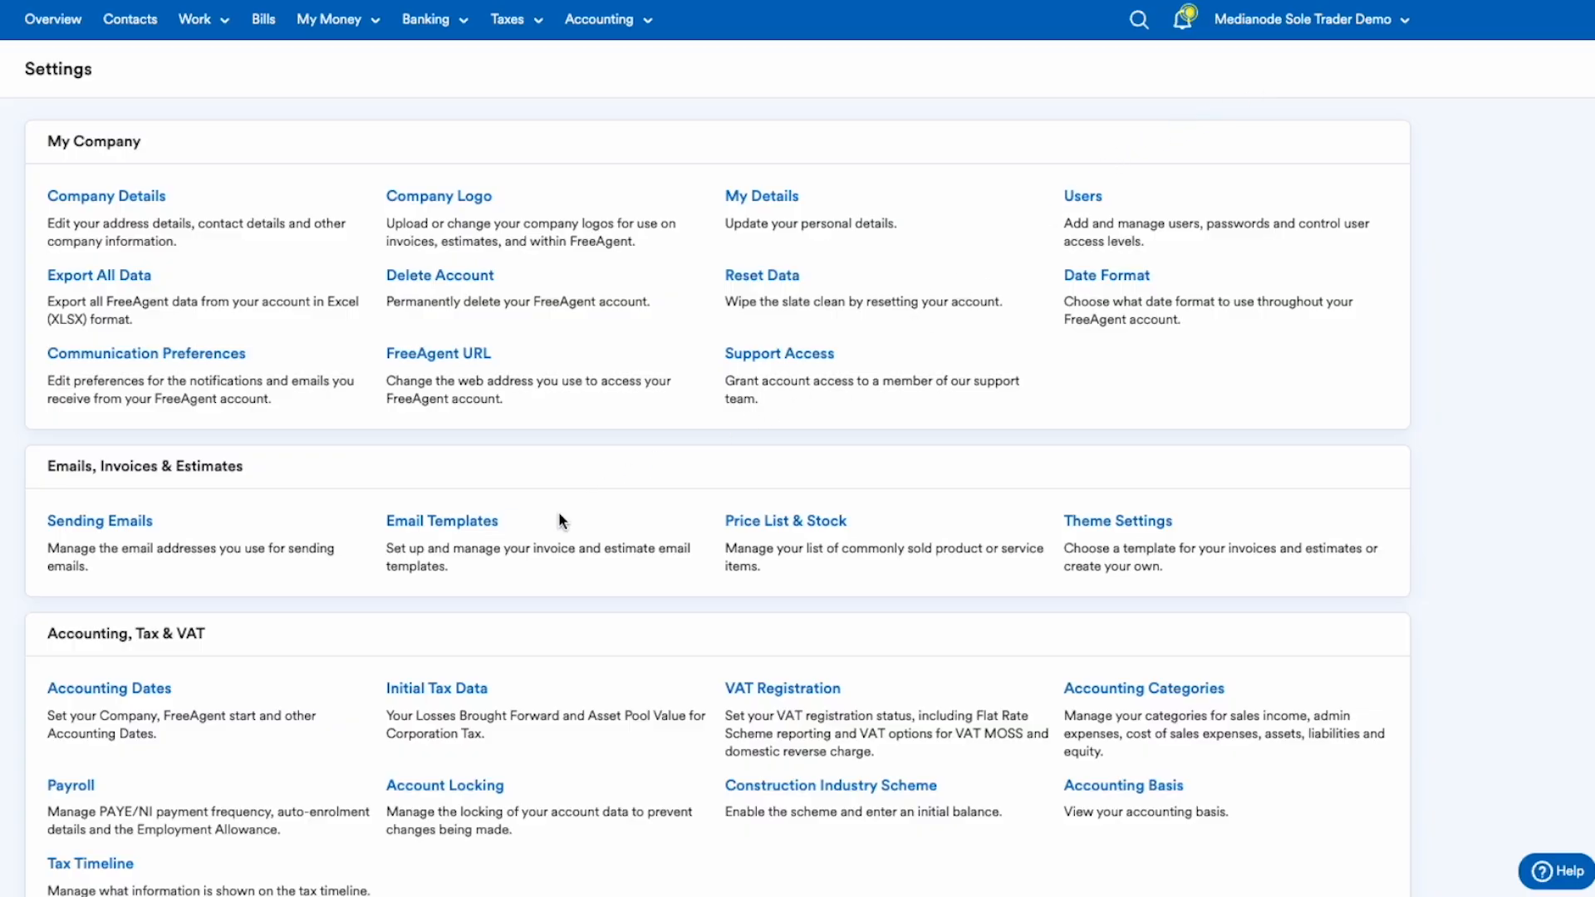
{"action": "left_click", "coordinate": [151, 696]}
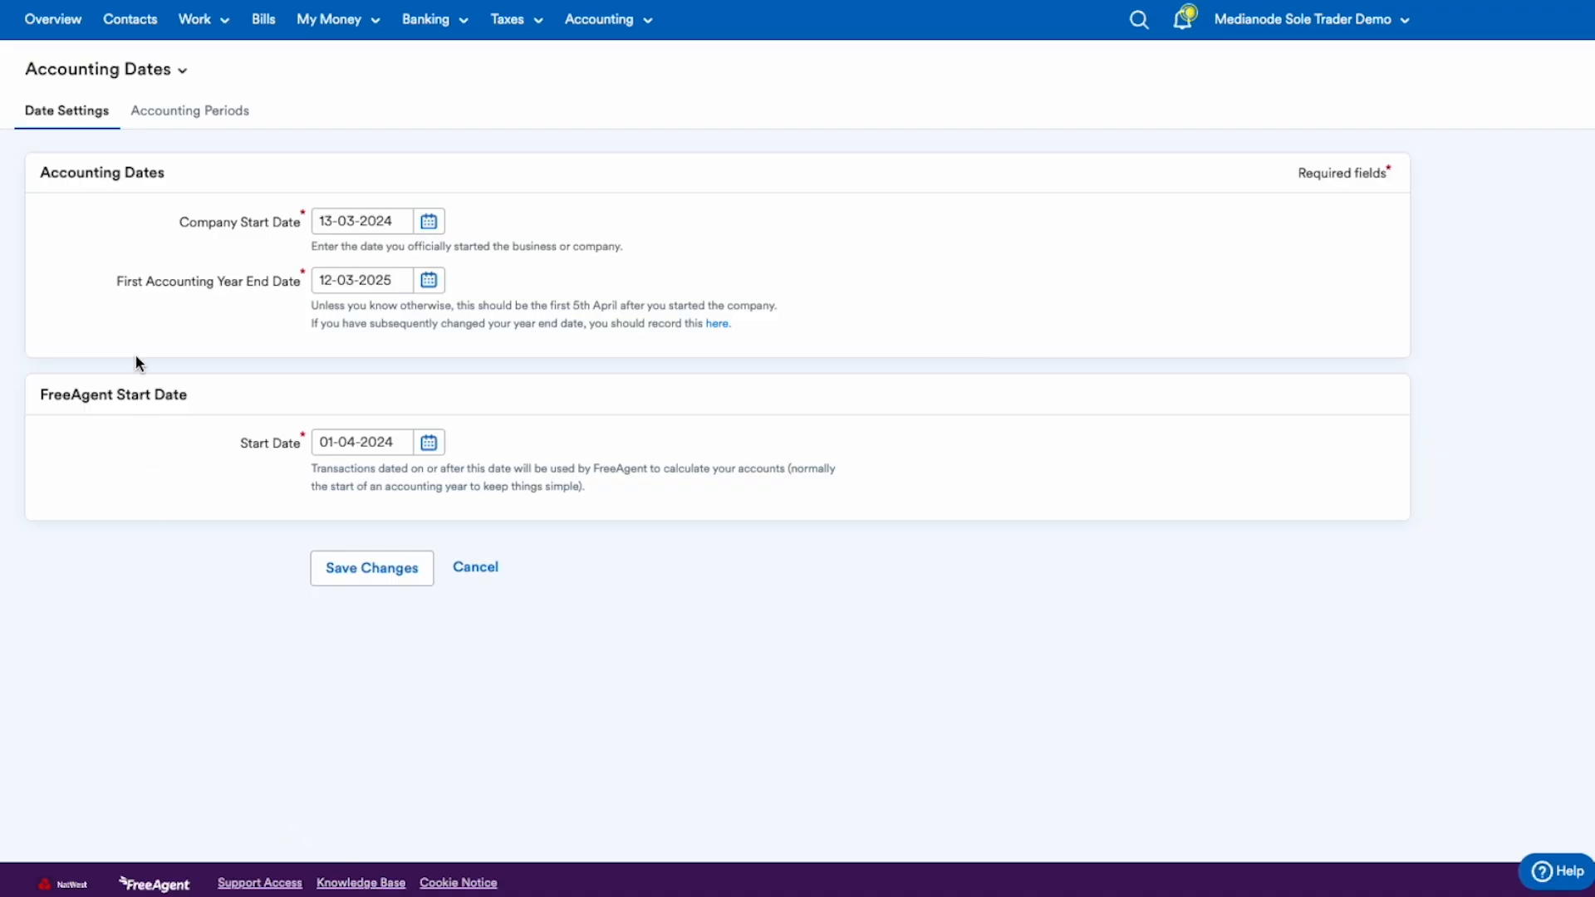
{"action": "left_click", "coordinate": [172, 232]}
Step: Open the Accounting Basis settings and examine the current basis and whether it can be changed
{"action": "left_click", "coordinate": [166, 72]}
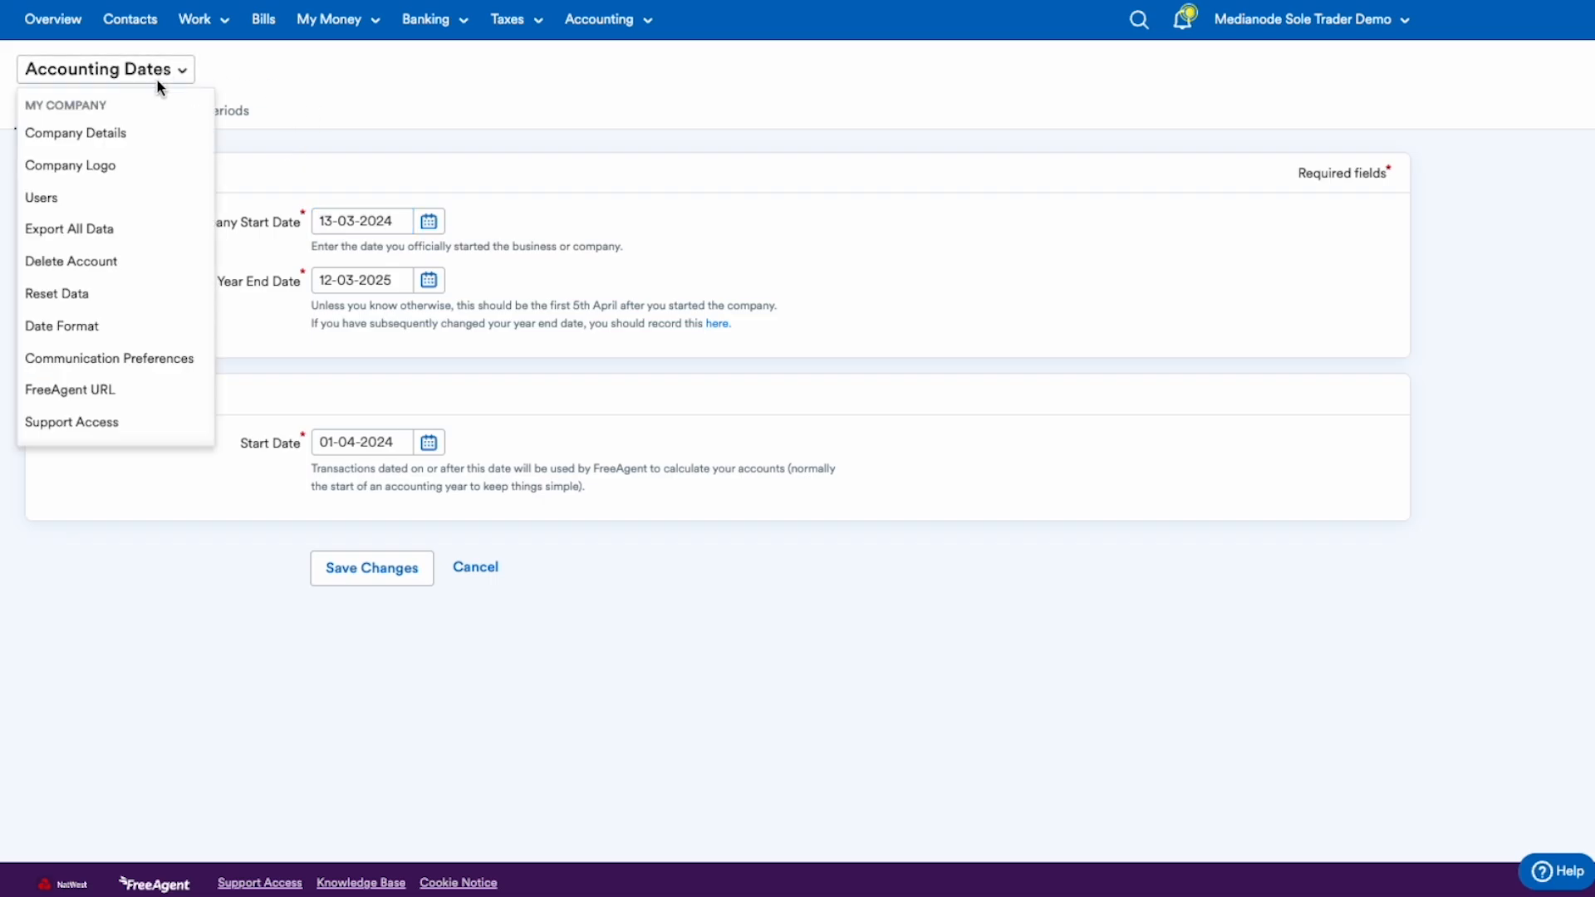
{"action": "scroll", "coordinate": [93, 310], "scroll_direction": "down", "scroll_amount": 1}
{"action": "scroll", "coordinate": [93, 310], "scroll_direction": "down", "scroll_amount": 4}
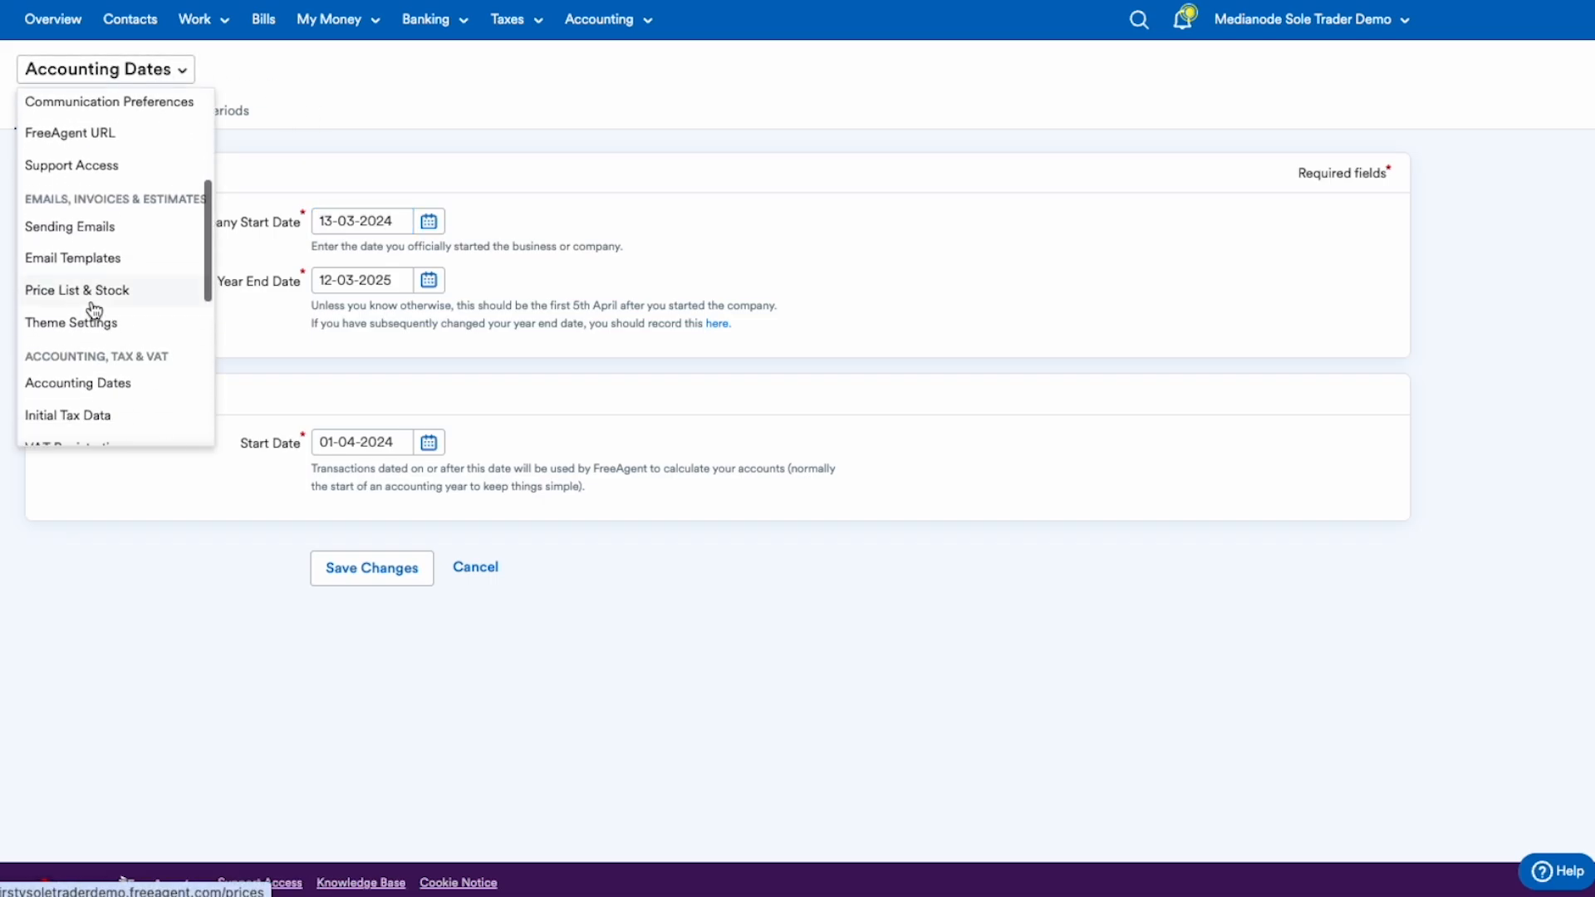
{"action": "scroll", "coordinate": [93, 310], "scroll_direction": "down", "scroll_amount": 1}
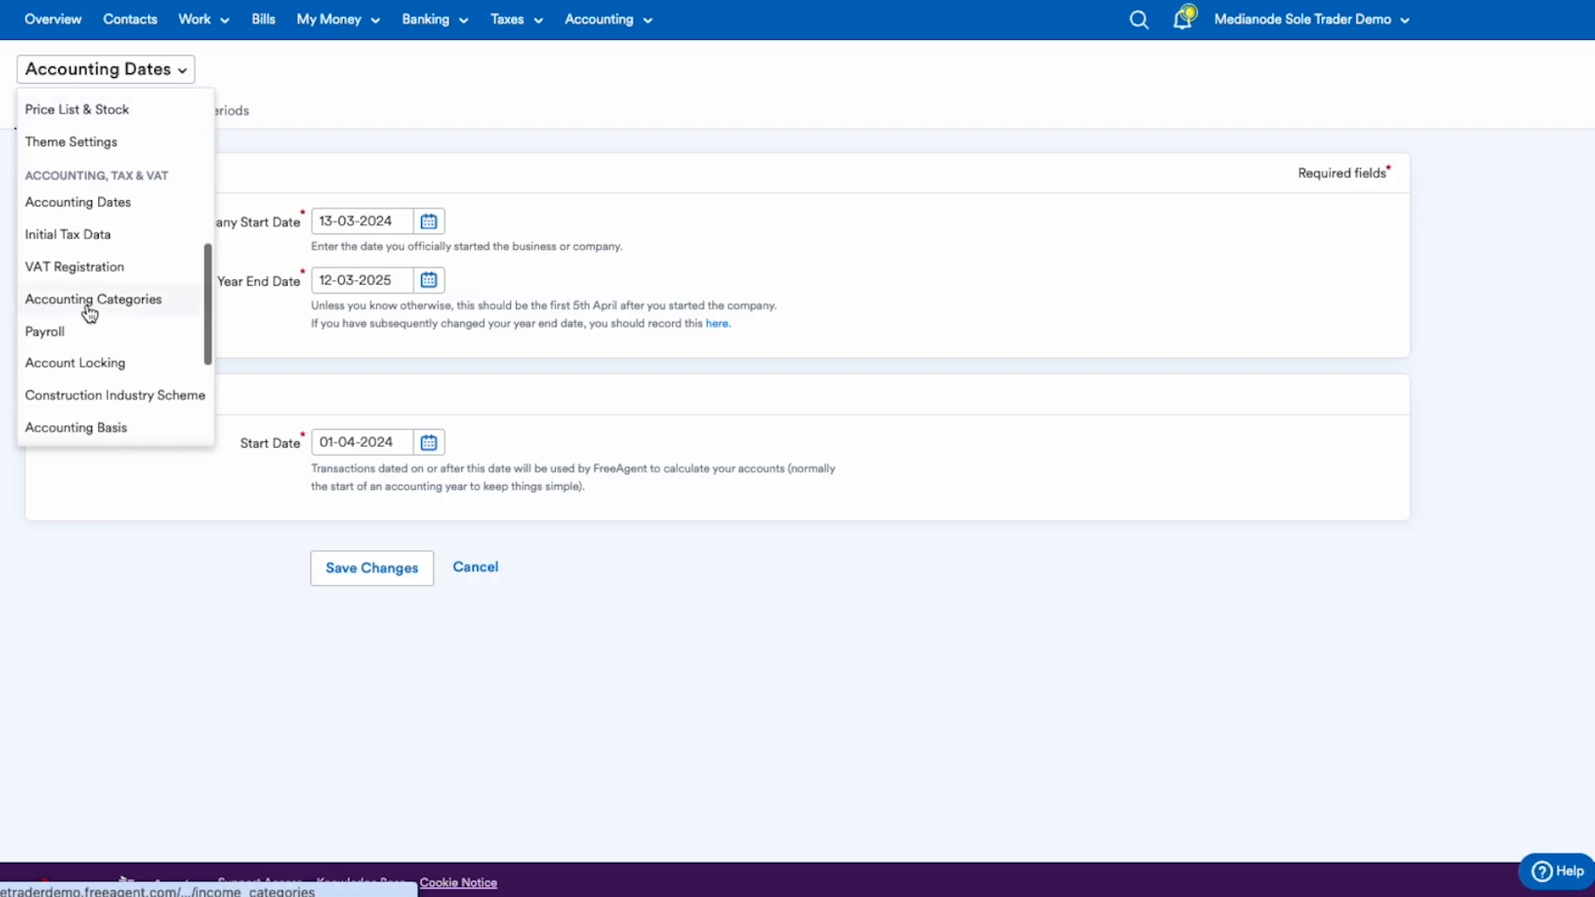
{"action": "left_click", "coordinate": [79, 429]}
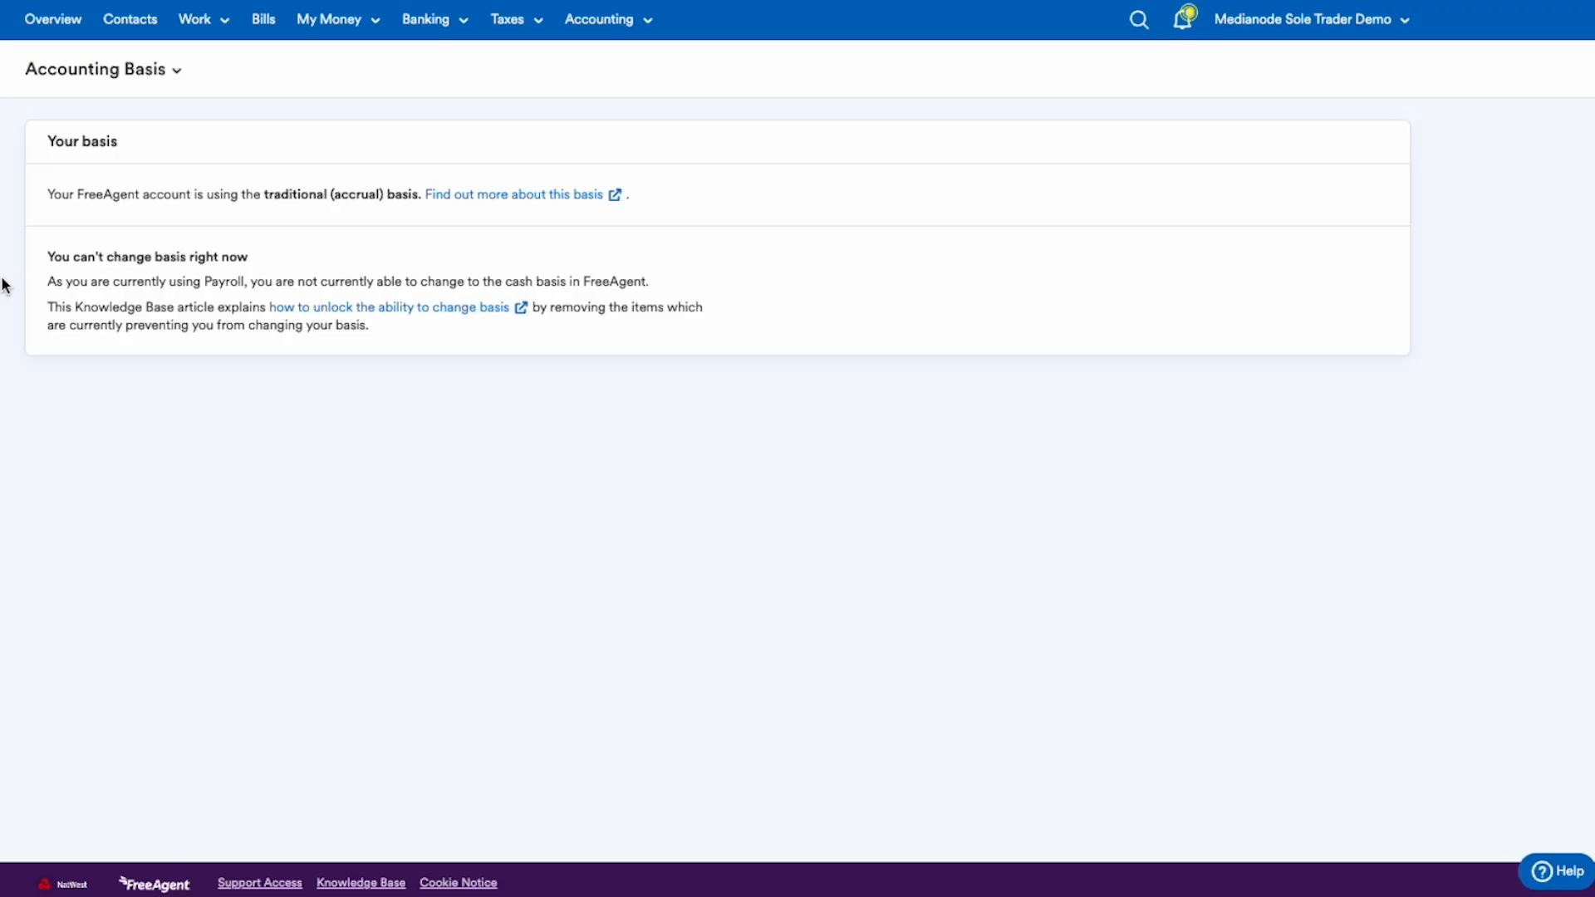
{"action": "left_click_drag", "start_coordinate": [41, 259], "coordinate": [252, 263]}
{"action": "left_click", "coordinate": [272, 261]}
Step: View the company logo settings and the list of account users
{"action": "left_click", "coordinate": [158, 69]}
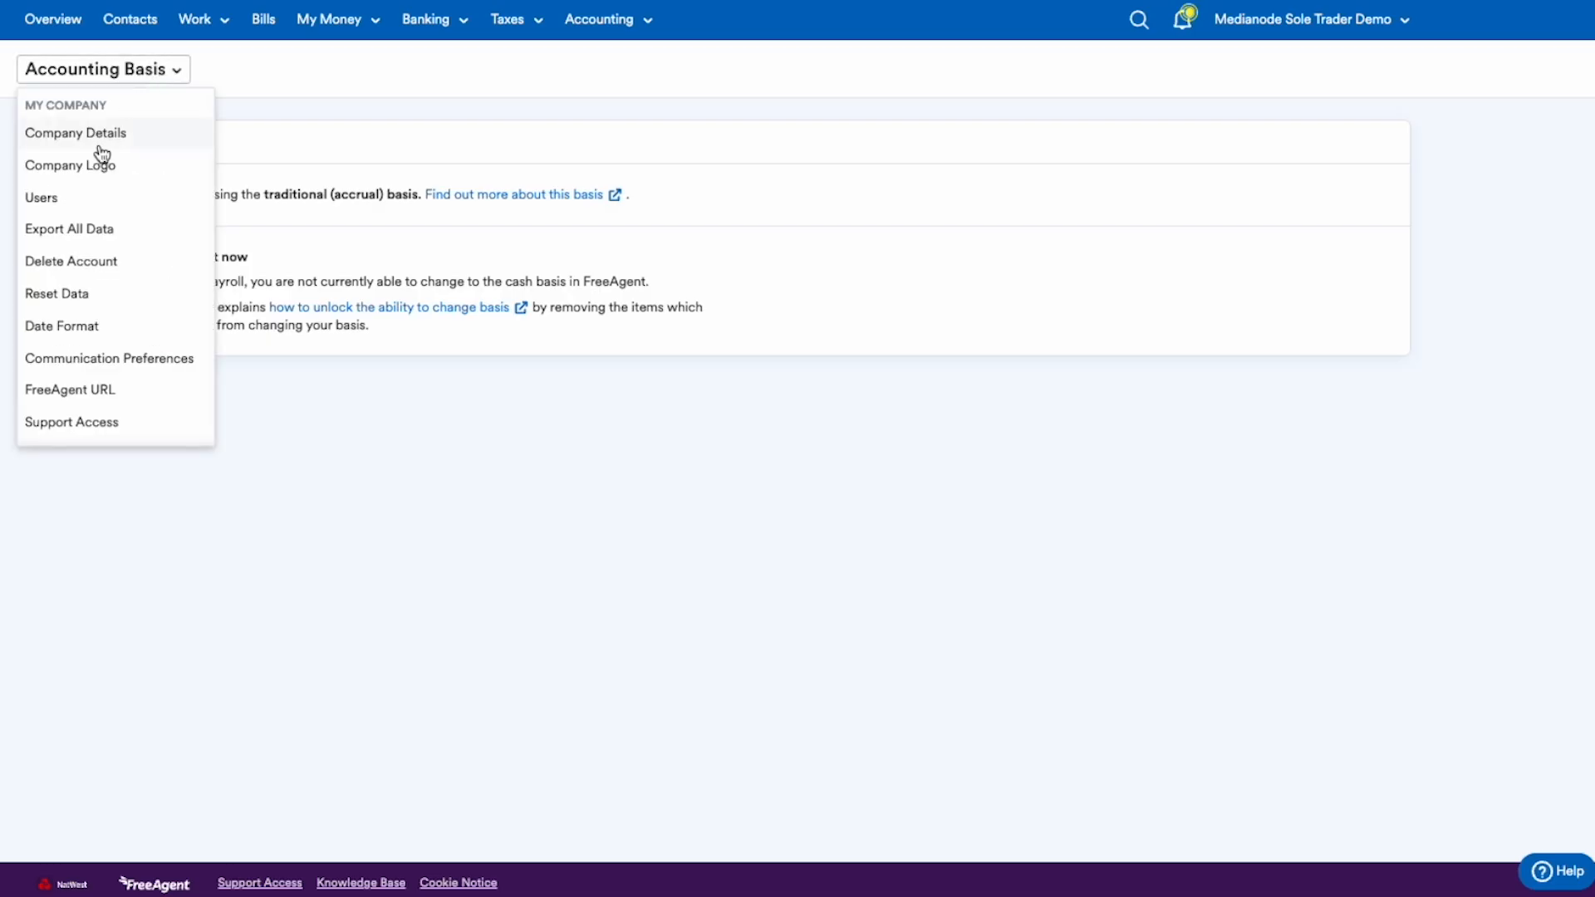
{"action": "left_click", "coordinate": [91, 163]}
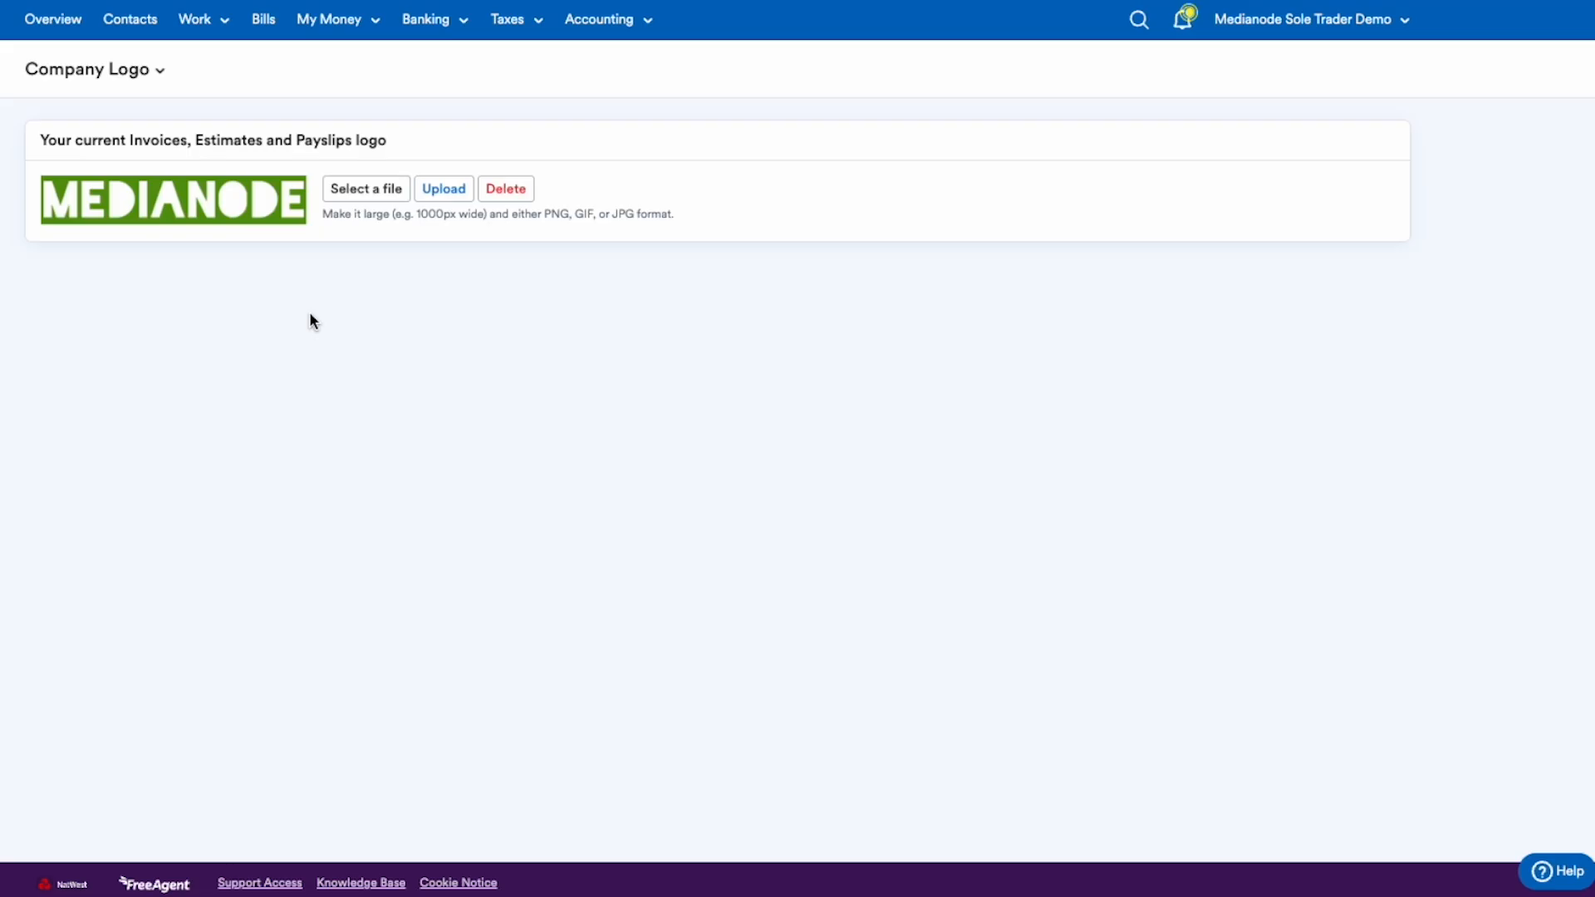
{"action": "left_click", "coordinate": [81, 70]}
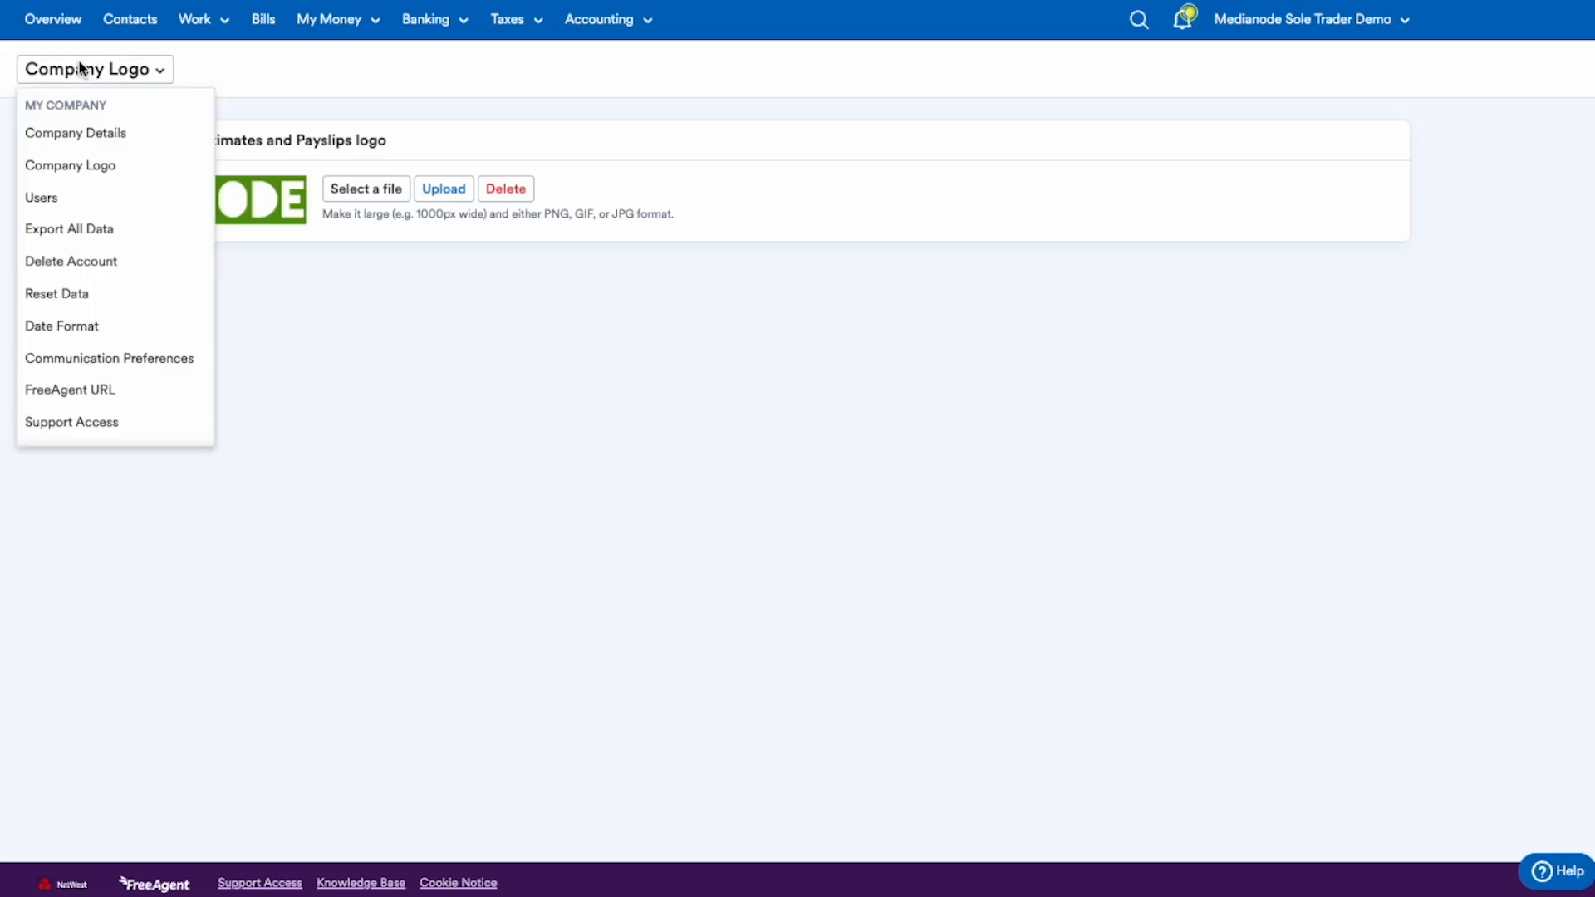
{"action": "left_click", "coordinate": [60, 198]}
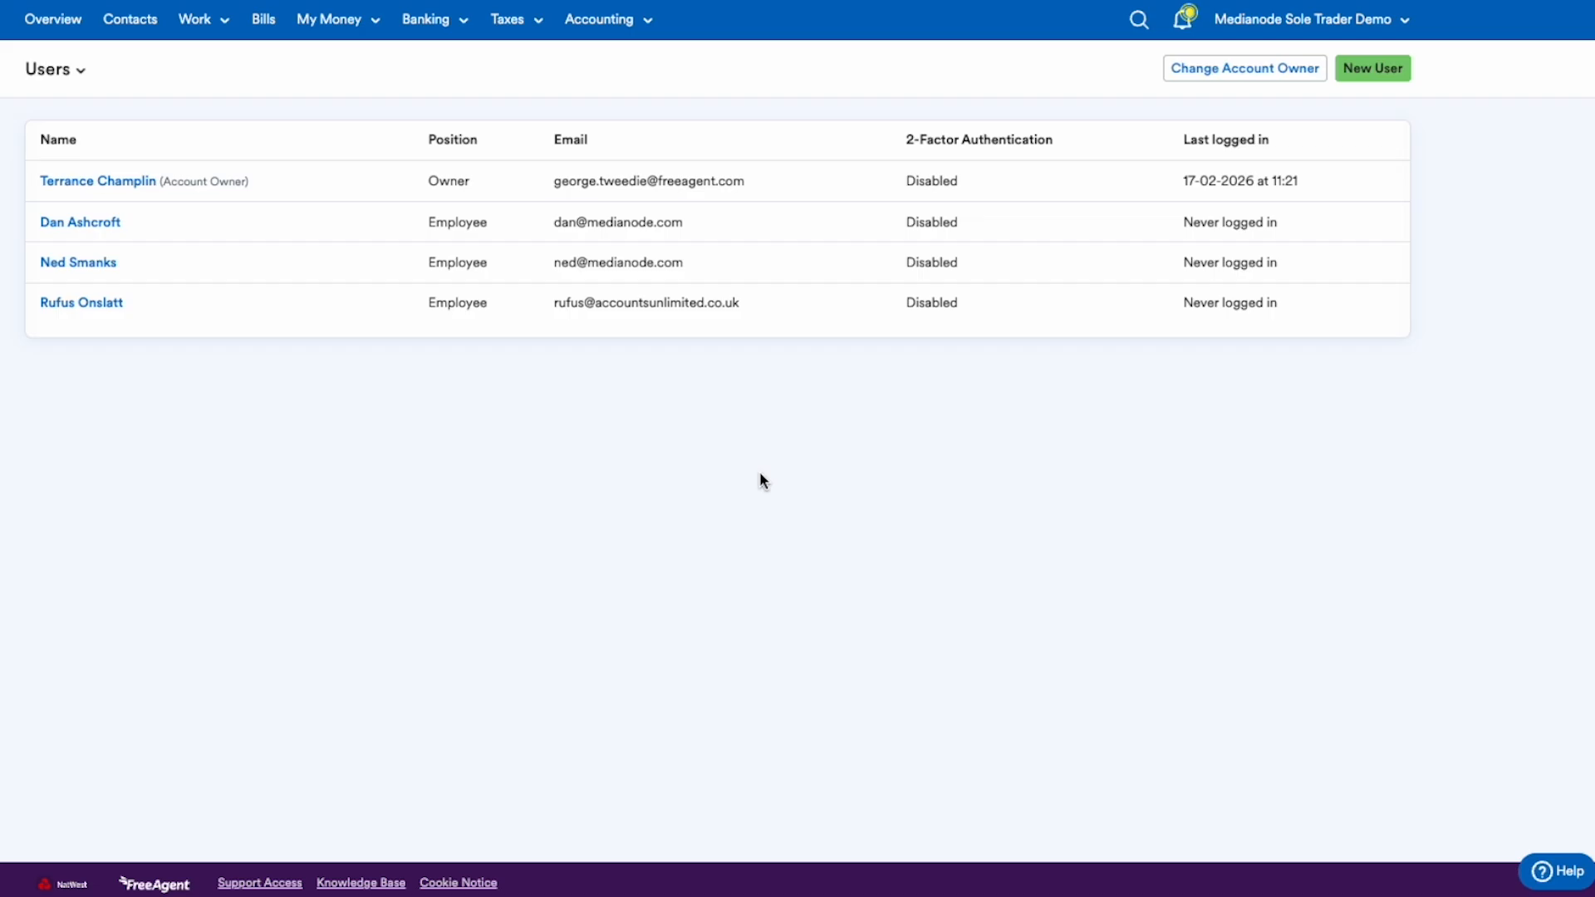
Step: Start a new user and view the available staff and advisor roles without changing the Owner role
{"action": "left_click", "coordinate": [1370, 73]}
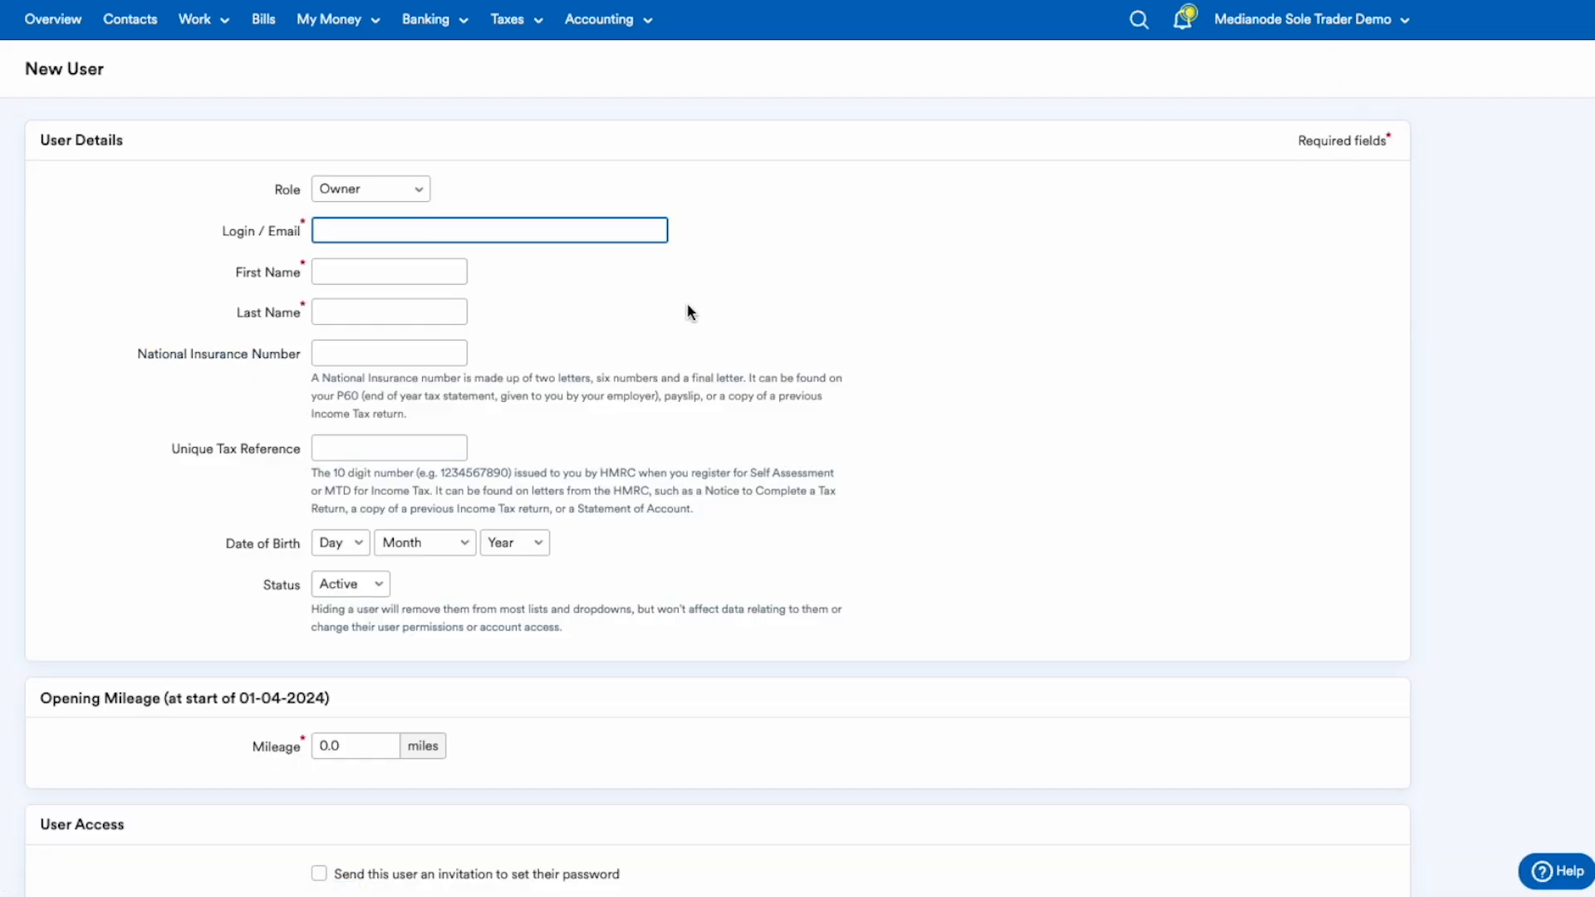
{"action": "left_click", "coordinate": [418, 188]}
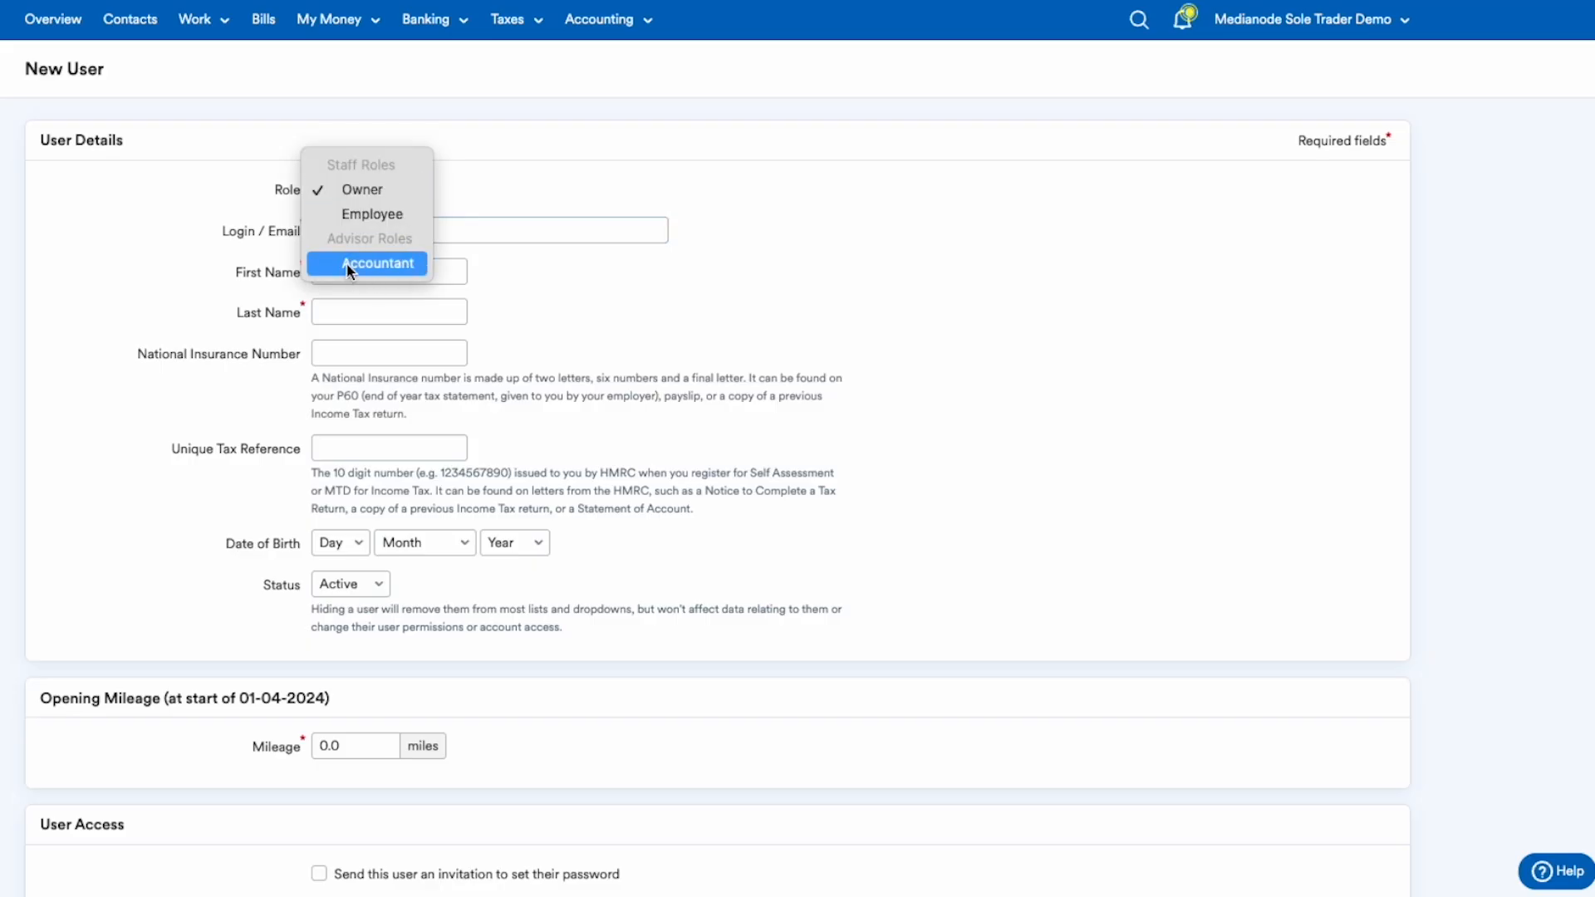
{"action": "left_click", "coordinate": [179, 282]}
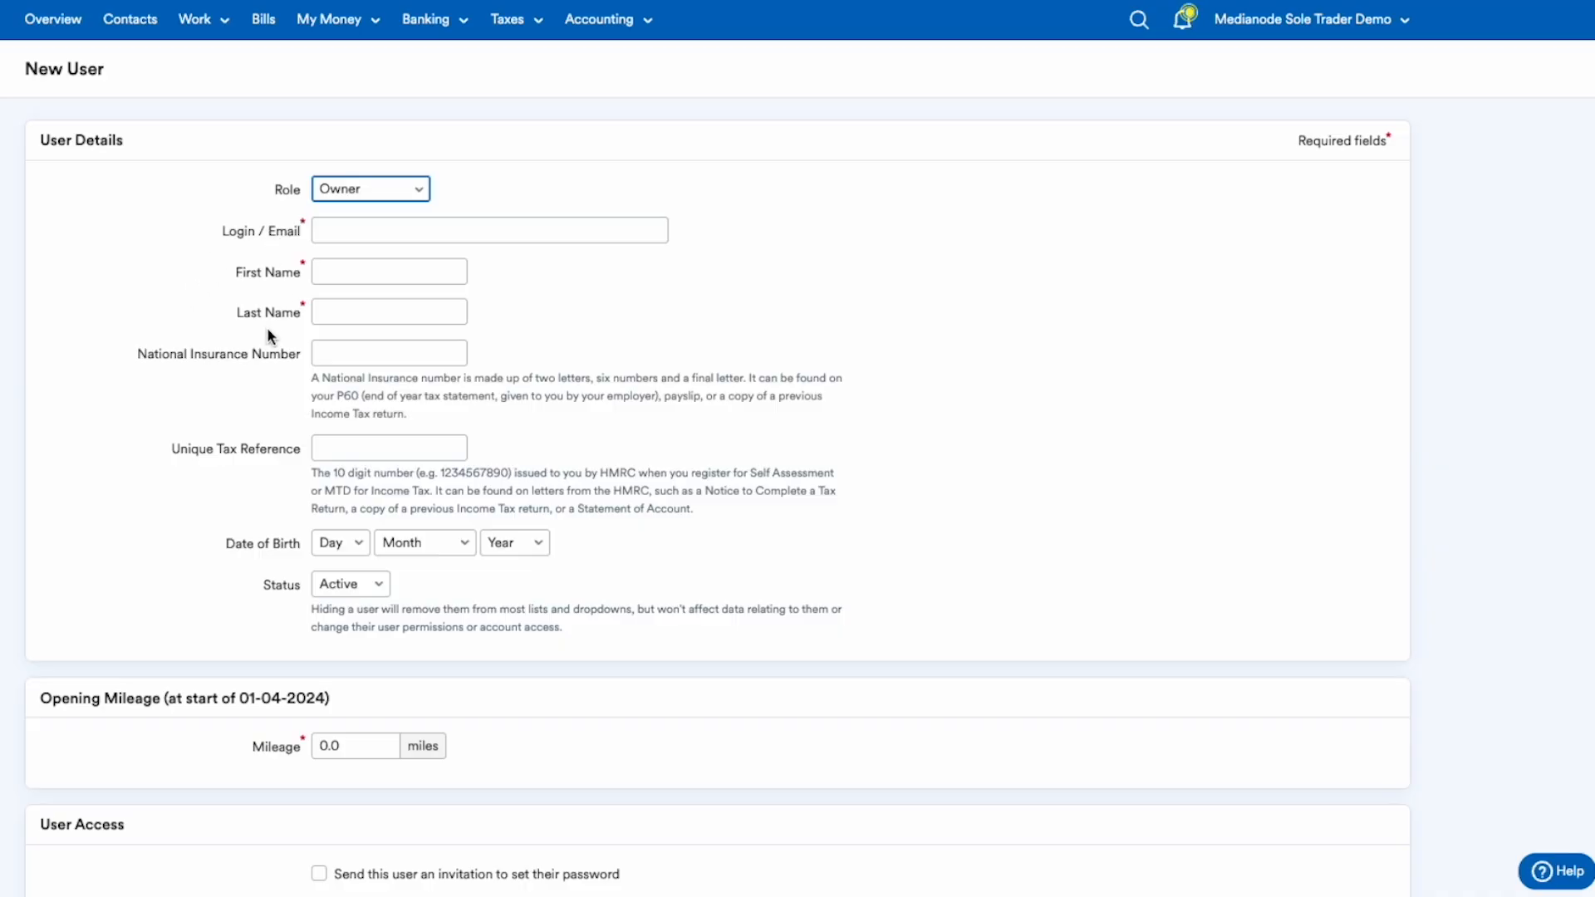
Step: Enable sending the new user an invitation to set their password
{"action": "scroll", "coordinate": [267, 329], "scroll_direction": "down", "scroll_amount": 5}
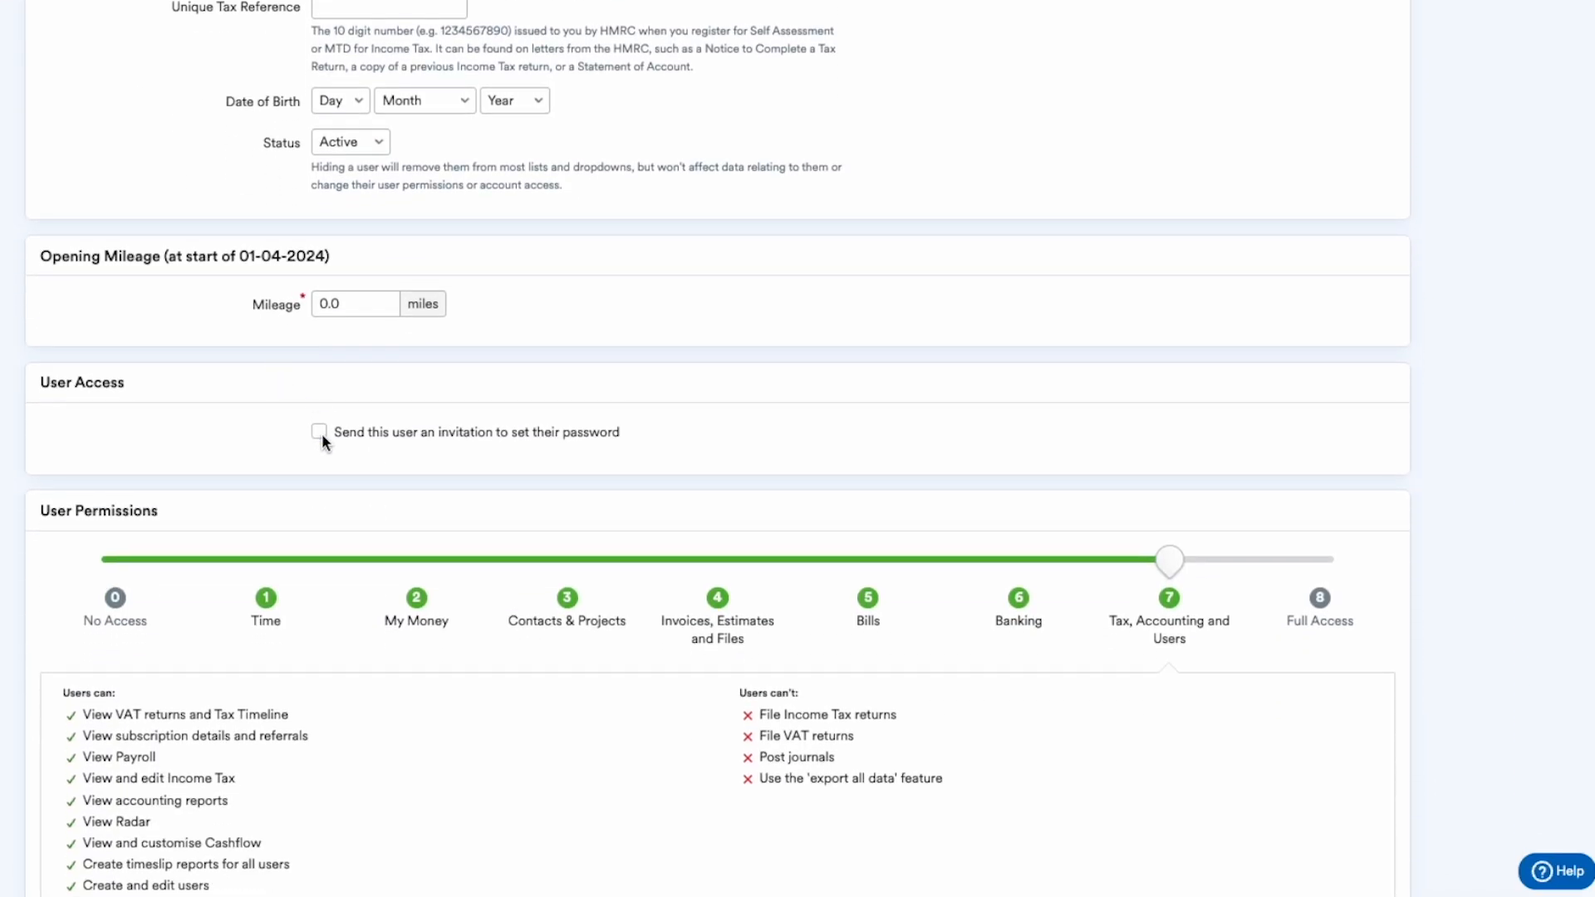
{"action": "left_click", "coordinate": [320, 433]}
{"action": "scroll", "coordinate": [254, 508], "scroll_direction": "down", "scroll_amount": 2}
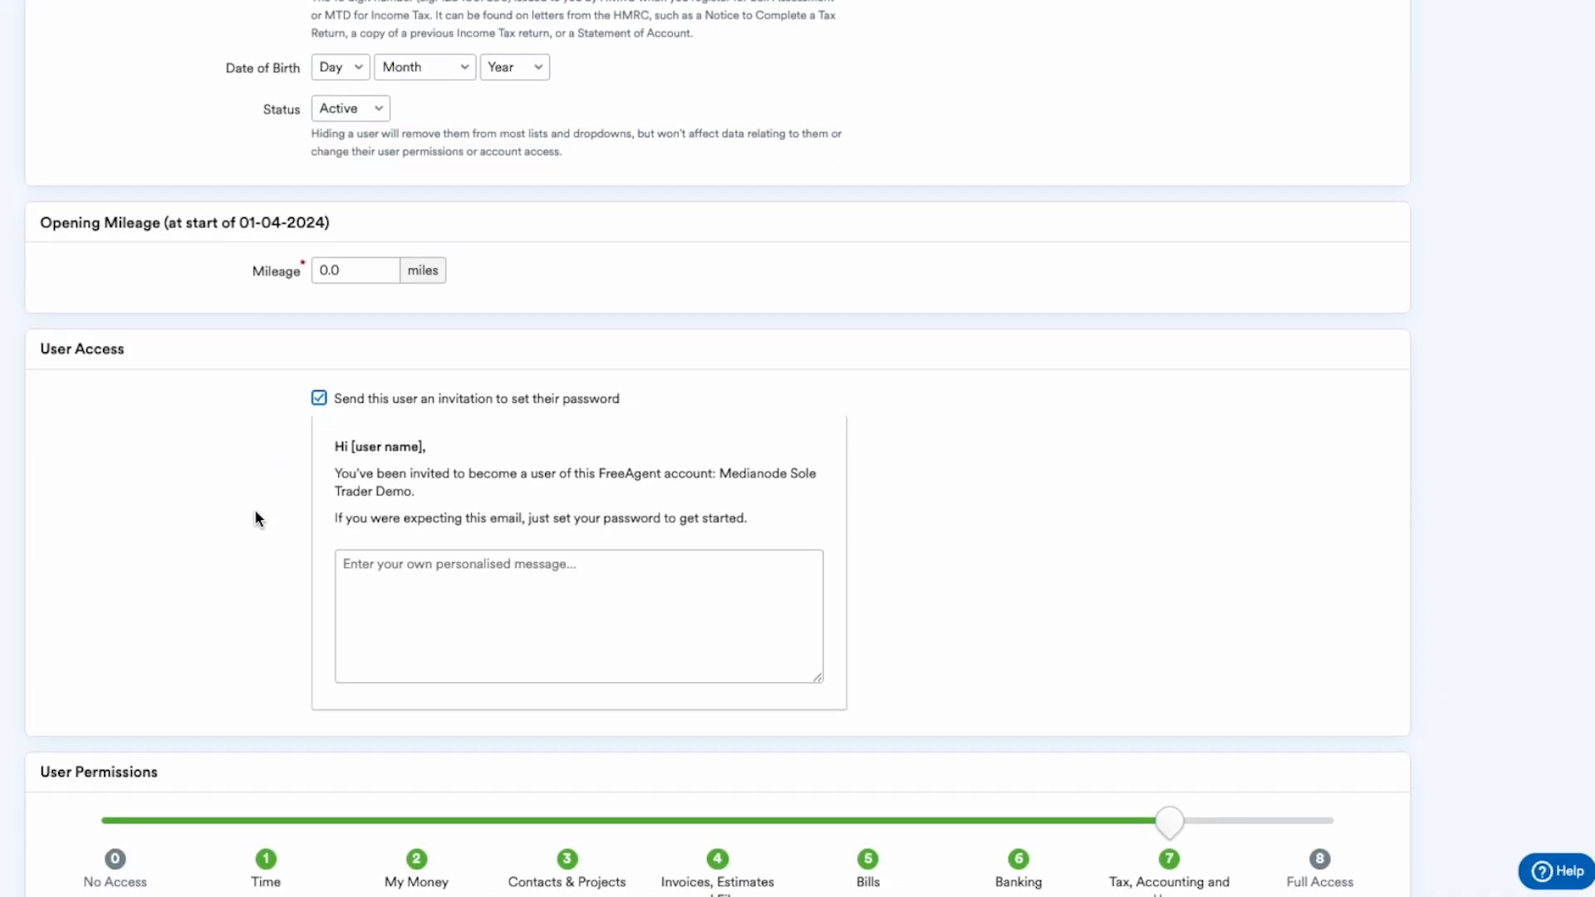
Step: Raise the new user's permissions to level 8, Full Access, review what it allows, and cancel creating the user
{"action": "scroll", "coordinate": [255, 508], "scroll_direction": "down", "scroll_amount": 1}
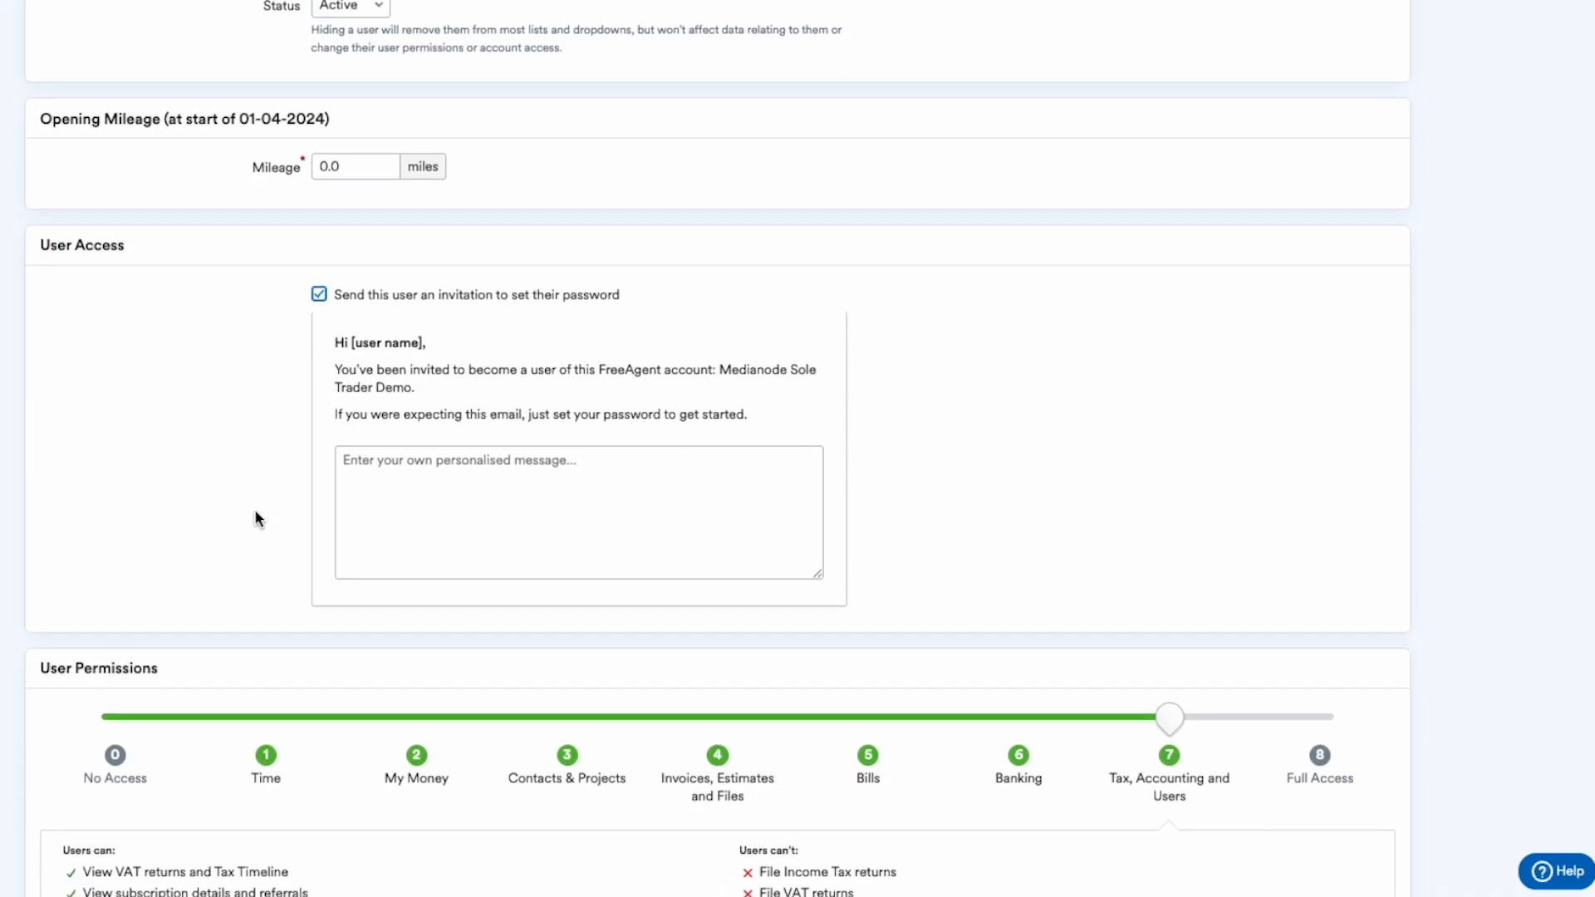
{"action": "scroll", "coordinate": [255, 512], "scroll_direction": "down", "scroll_amount": 3}
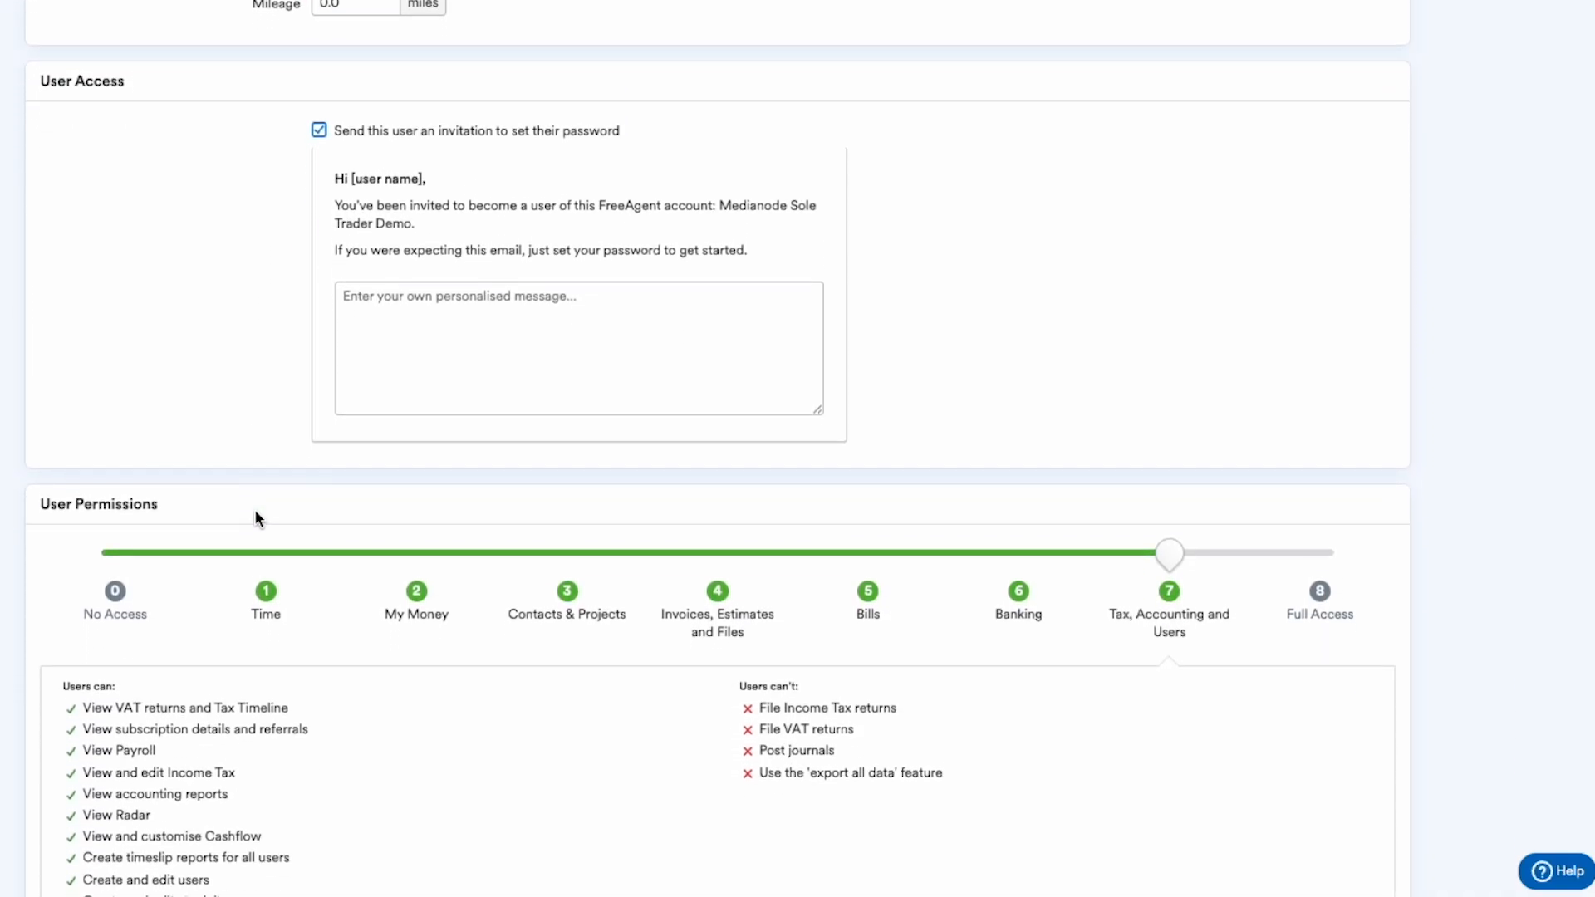
{"action": "scroll", "coordinate": [930, 532], "scroll_direction": "down", "scroll_amount": 1}
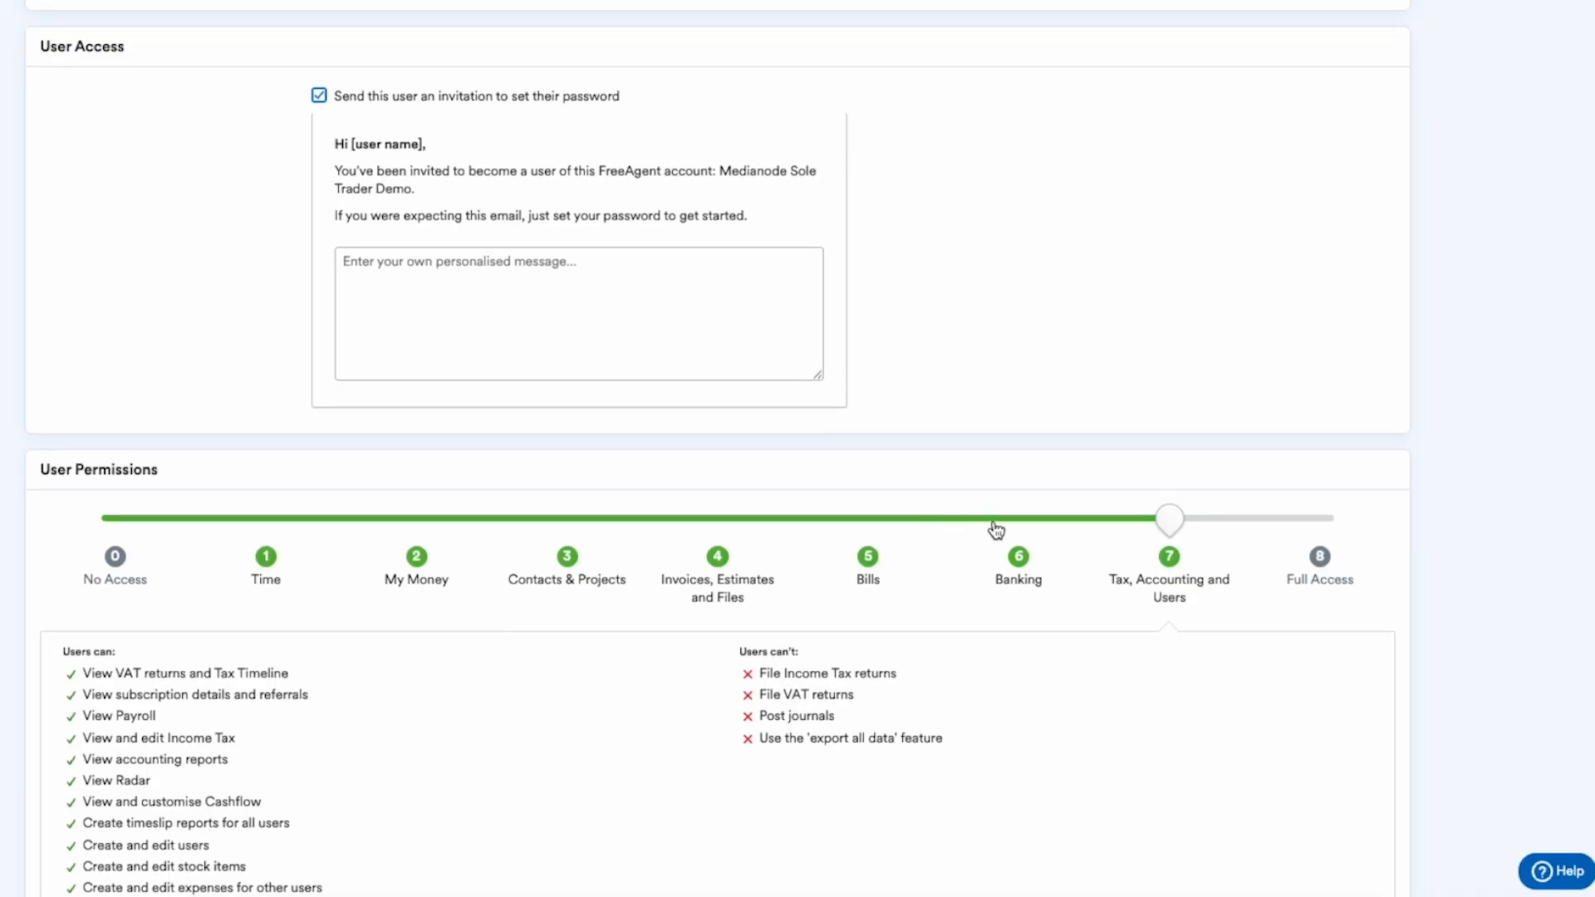
{"action": "left_click_drag", "start_coordinate": [1168, 527], "coordinate": [1285, 548]}
{"action": "scroll", "coordinate": [614, 548], "scroll_direction": "down", "scroll_amount": 2}
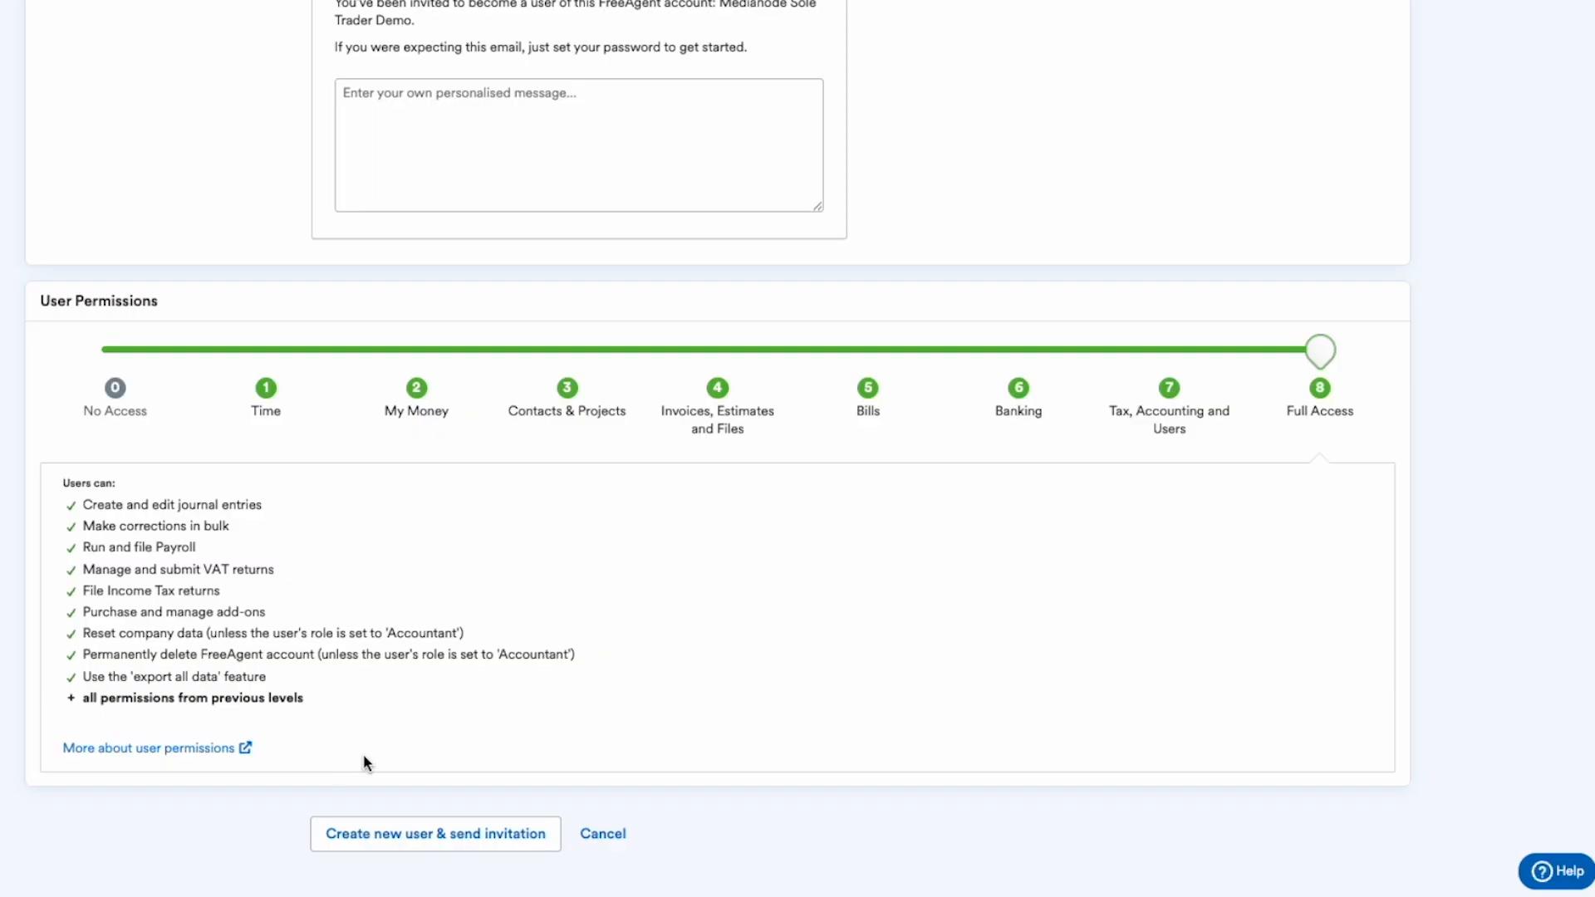
{"action": "left_click", "coordinate": [603, 835]}
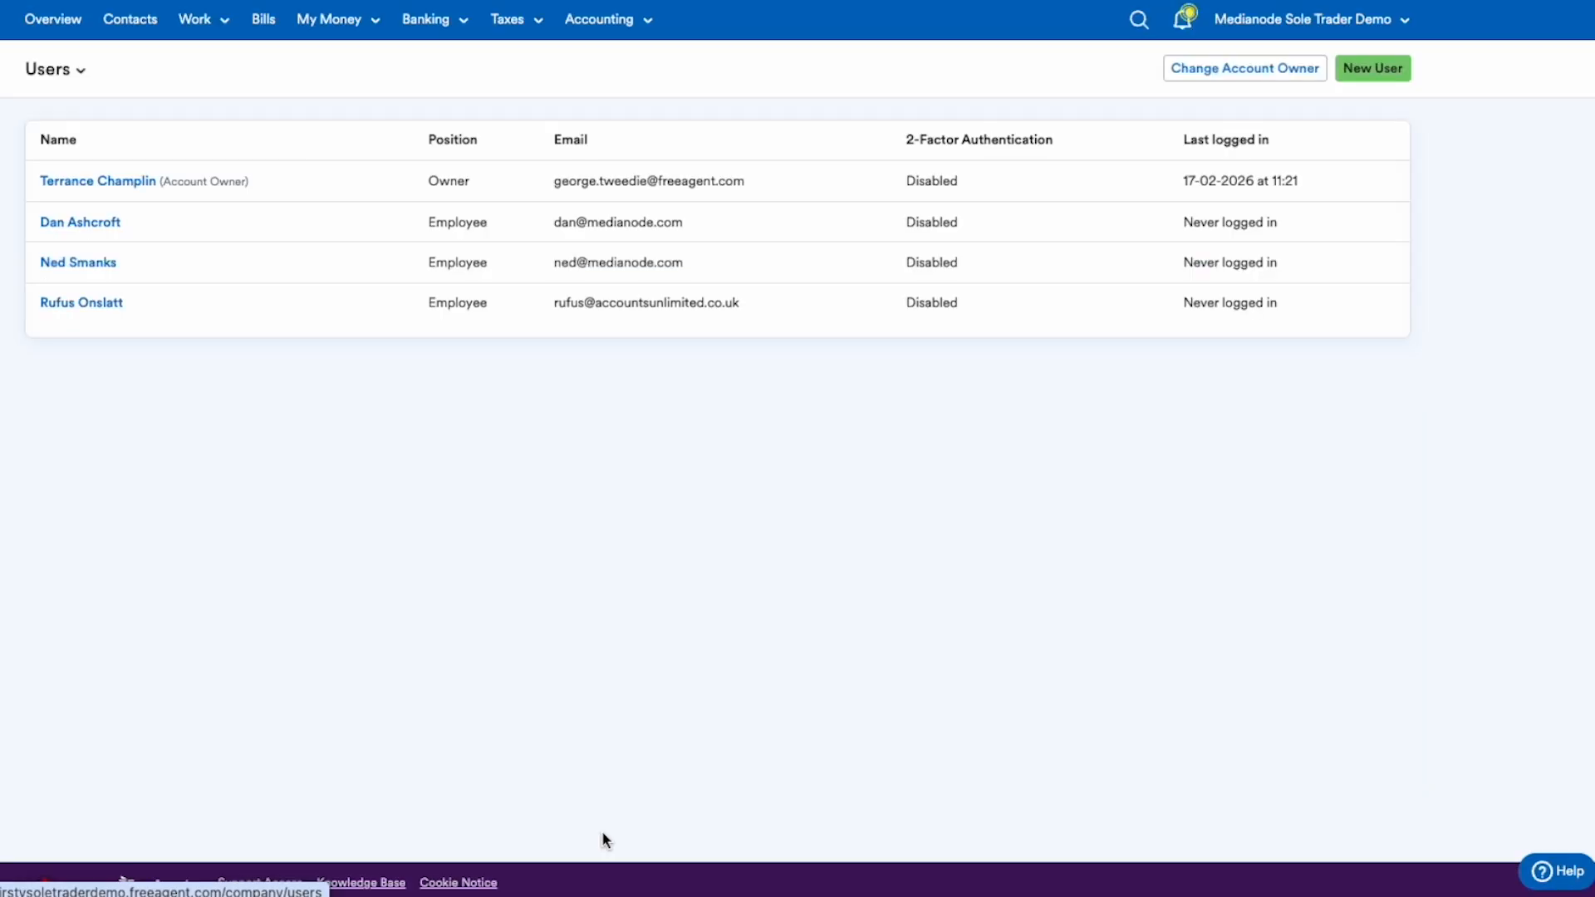
Step: Start the Construction Industry Scheme setup and mark the business as both a registered CIS contractor and a registered CIS subcontractor
{"action": "left_click", "coordinate": [82, 71]}
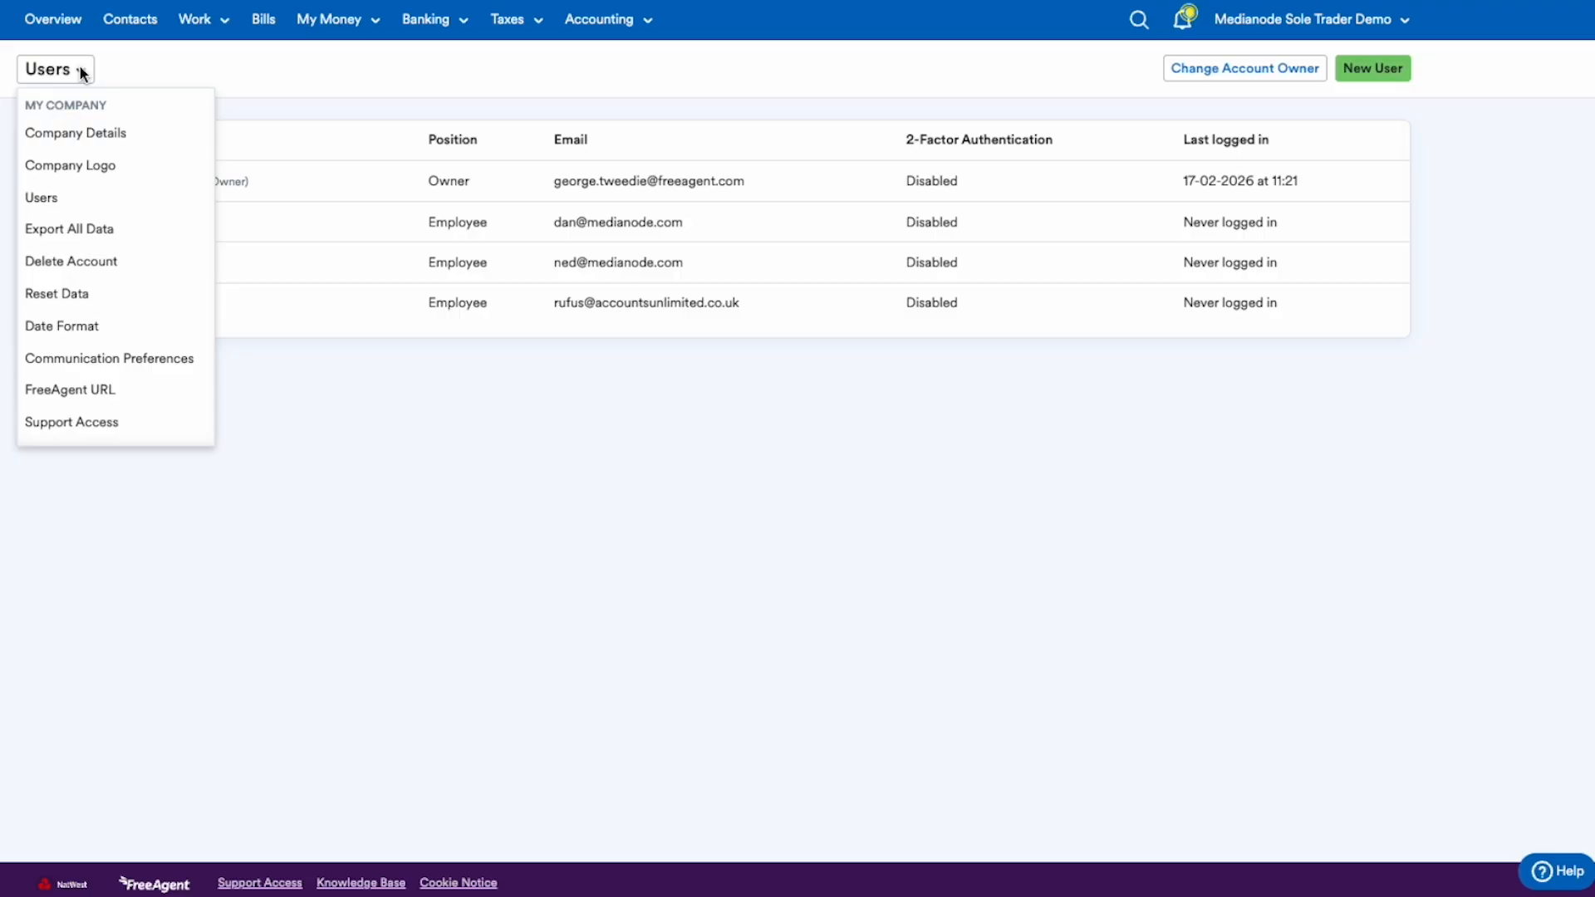
{"action": "scroll", "coordinate": [73, 263], "scroll_direction": "down", "scroll_amount": 5}
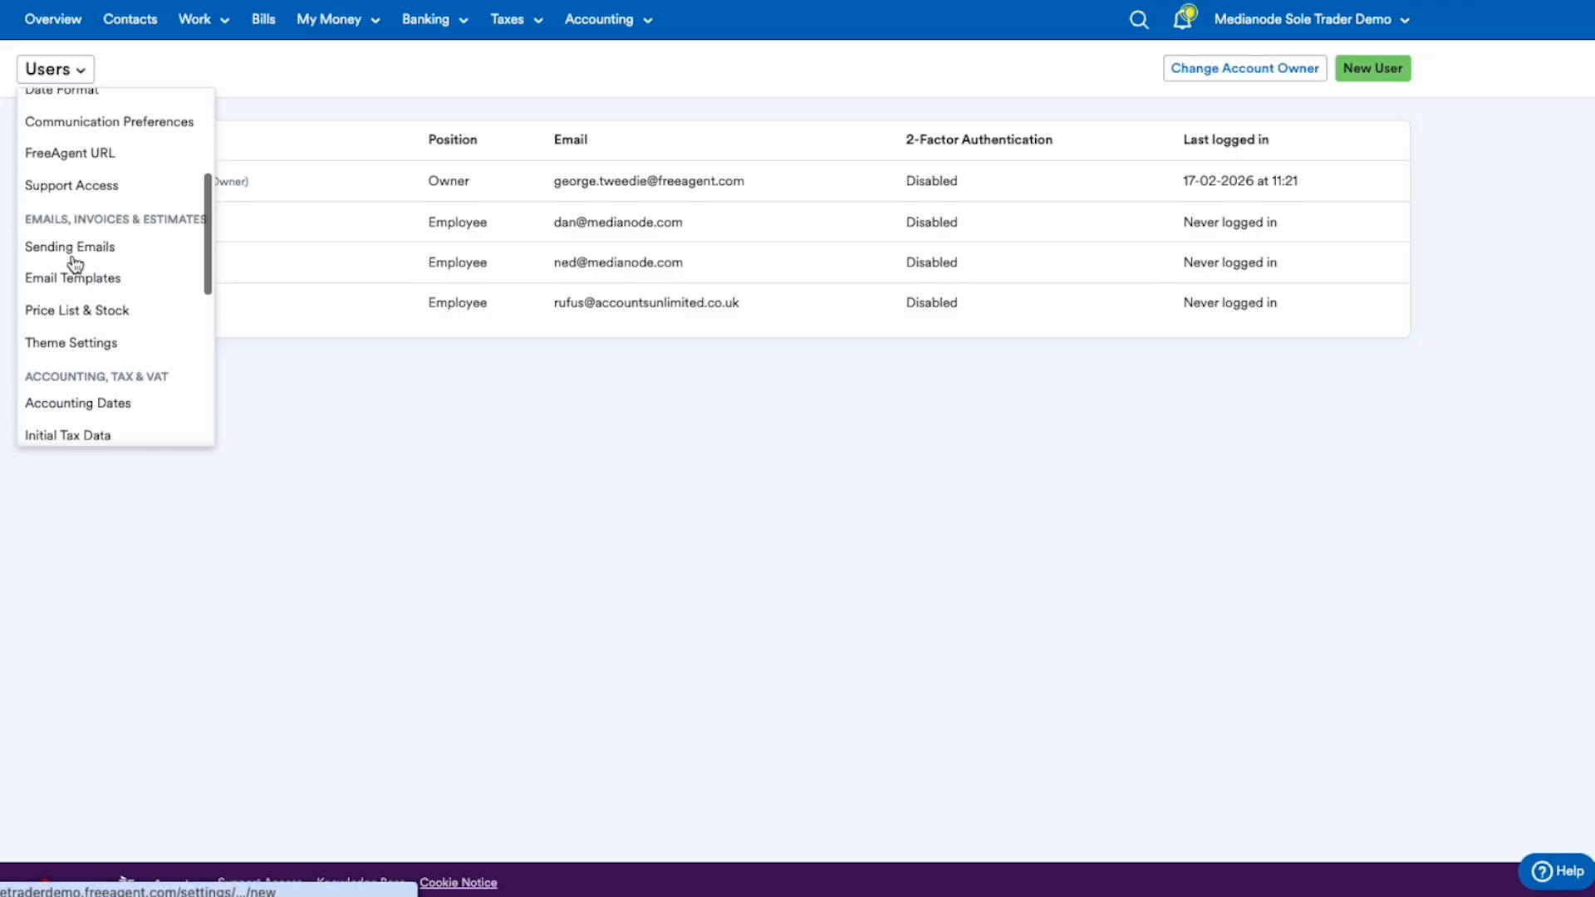
{"action": "scroll", "coordinate": [73, 263], "scroll_direction": "down", "scroll_amount": 3}
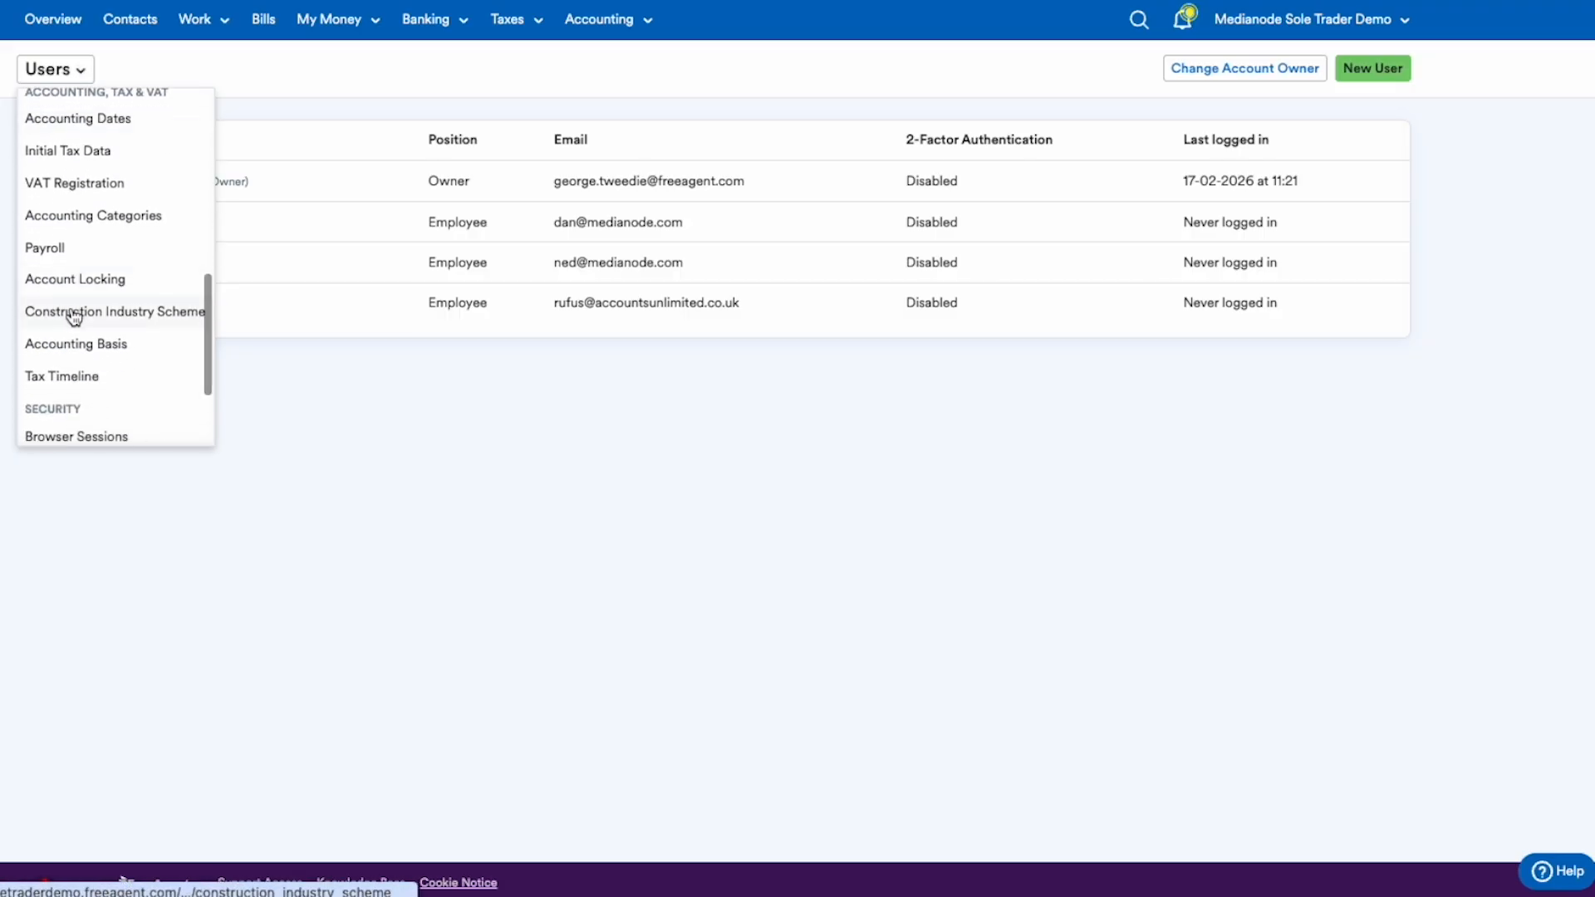
{"action": "left_click", "coordinate": [74, 314]}
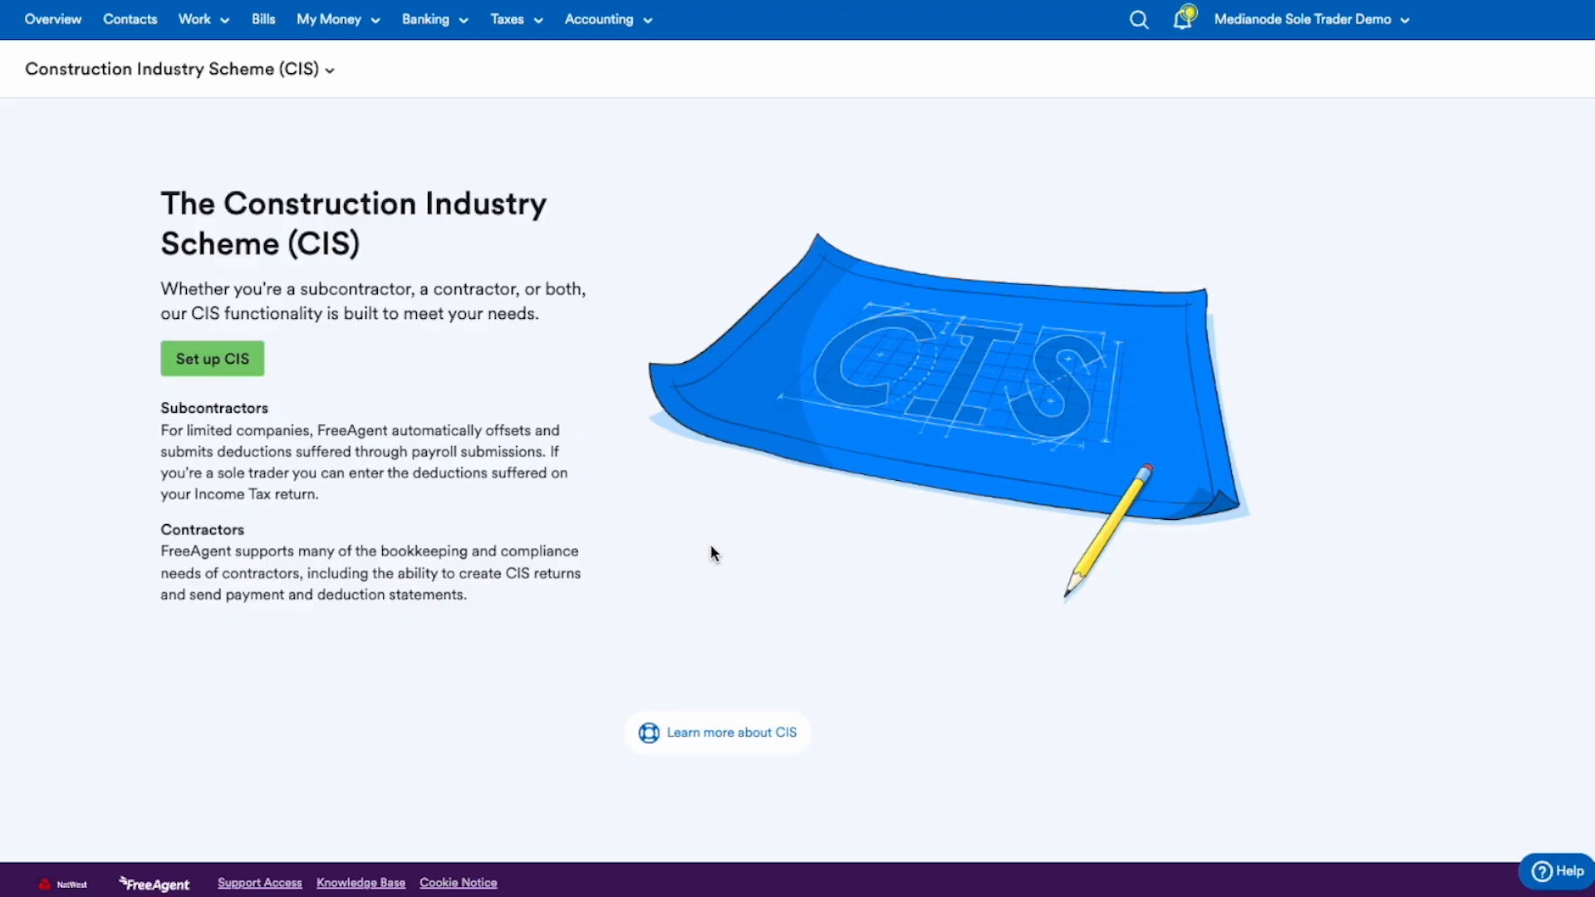
{"action": "left_click", "coordinate": [210, 368]}
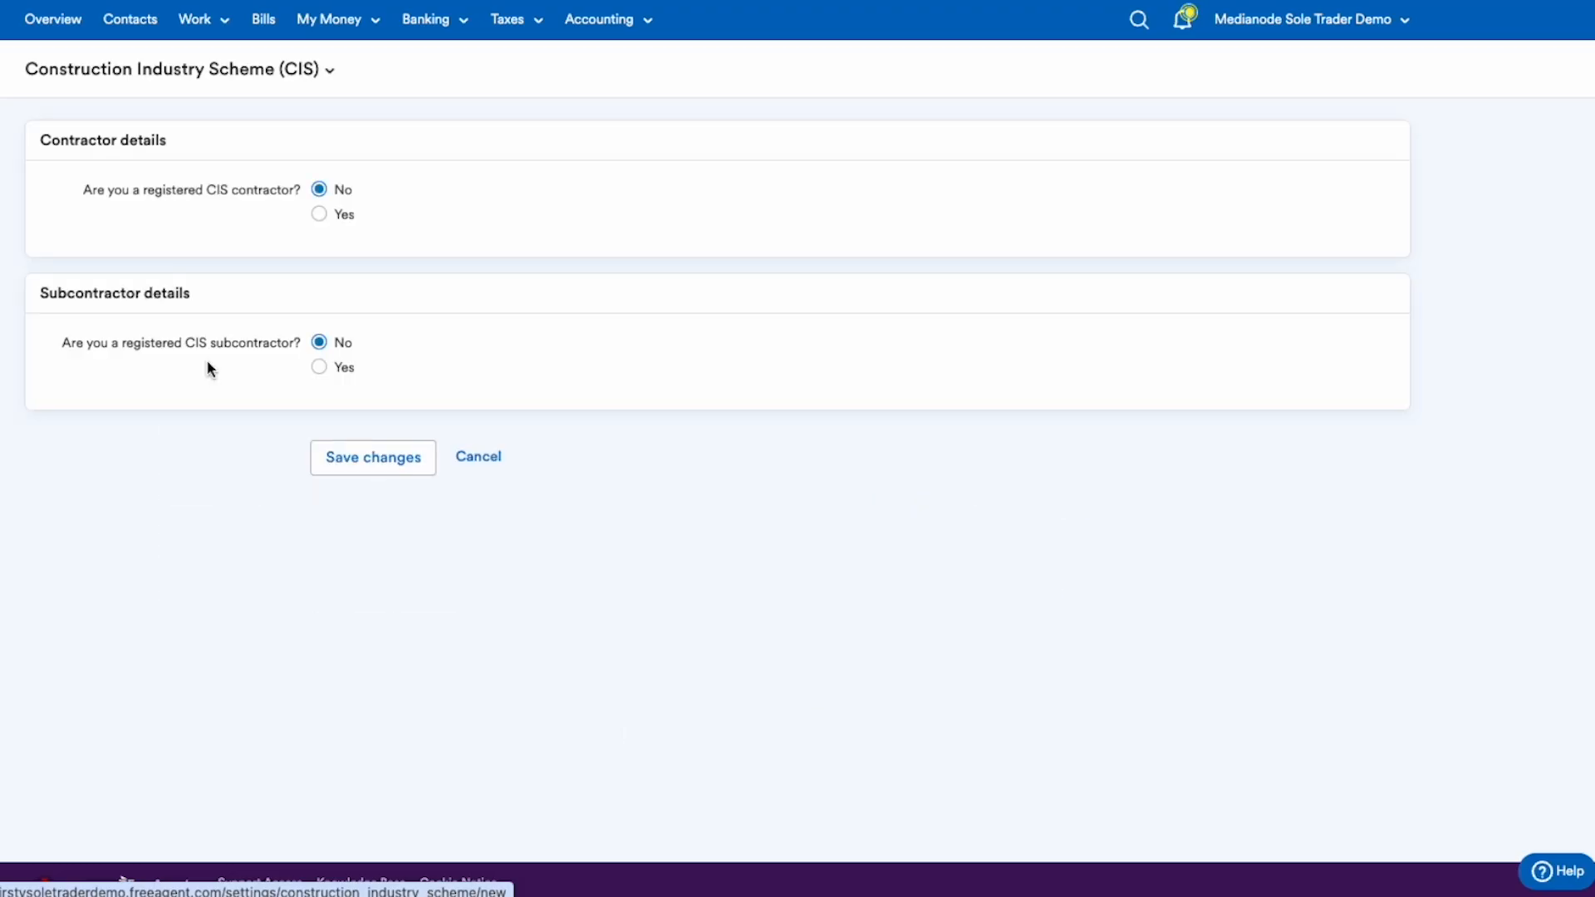
{"action": "left_click", "coordinate": [320, 216]}
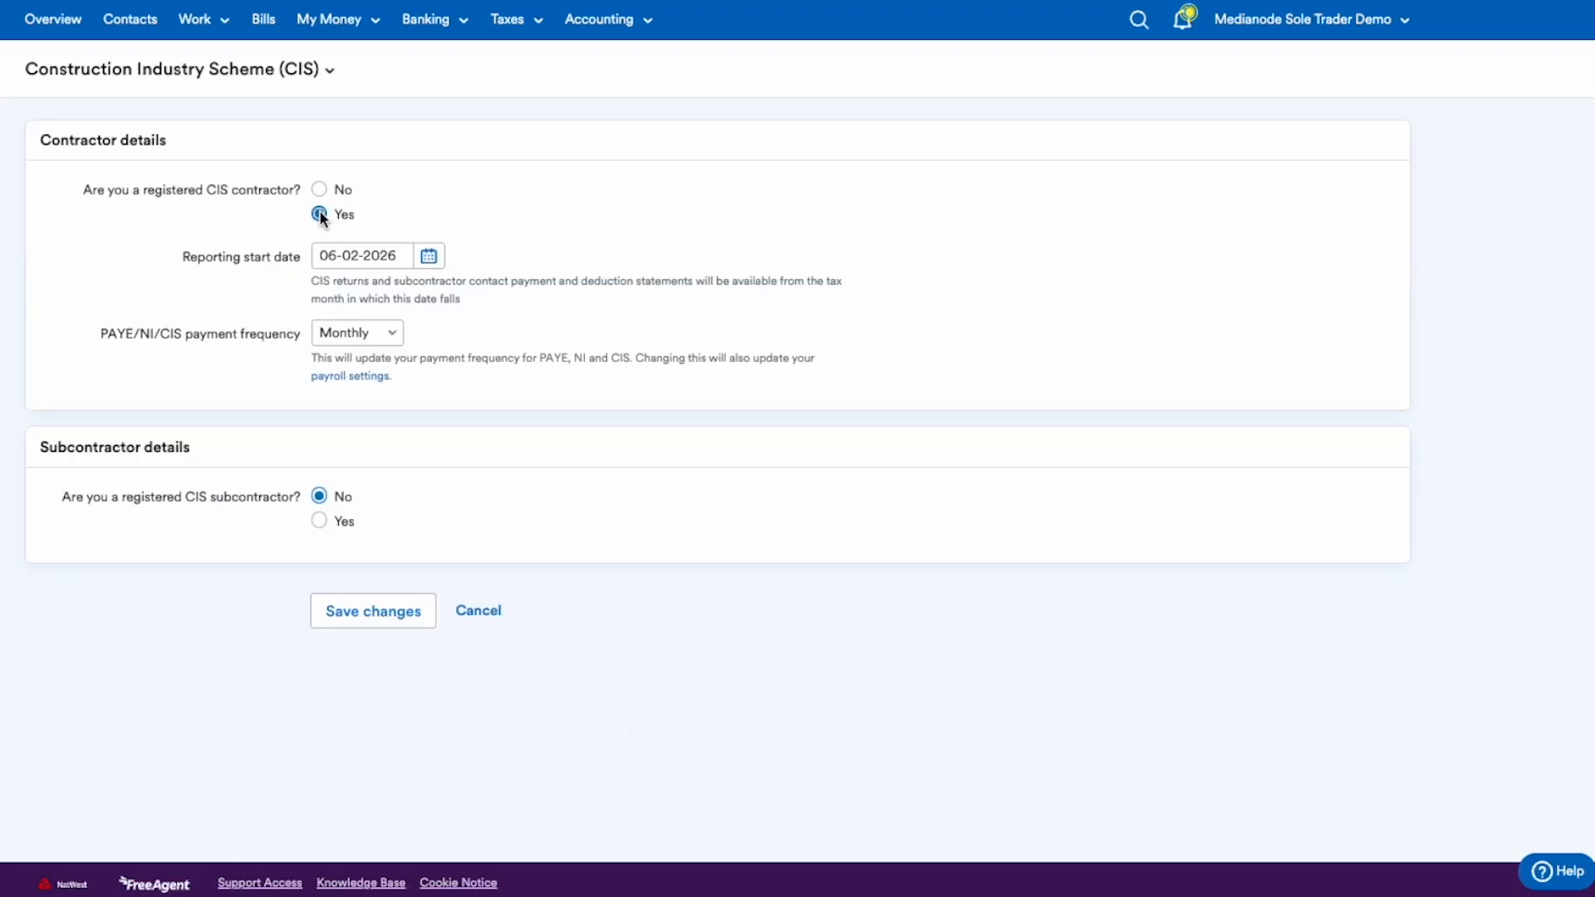
{"action": "left_click", "coordinate": [319, 521]}
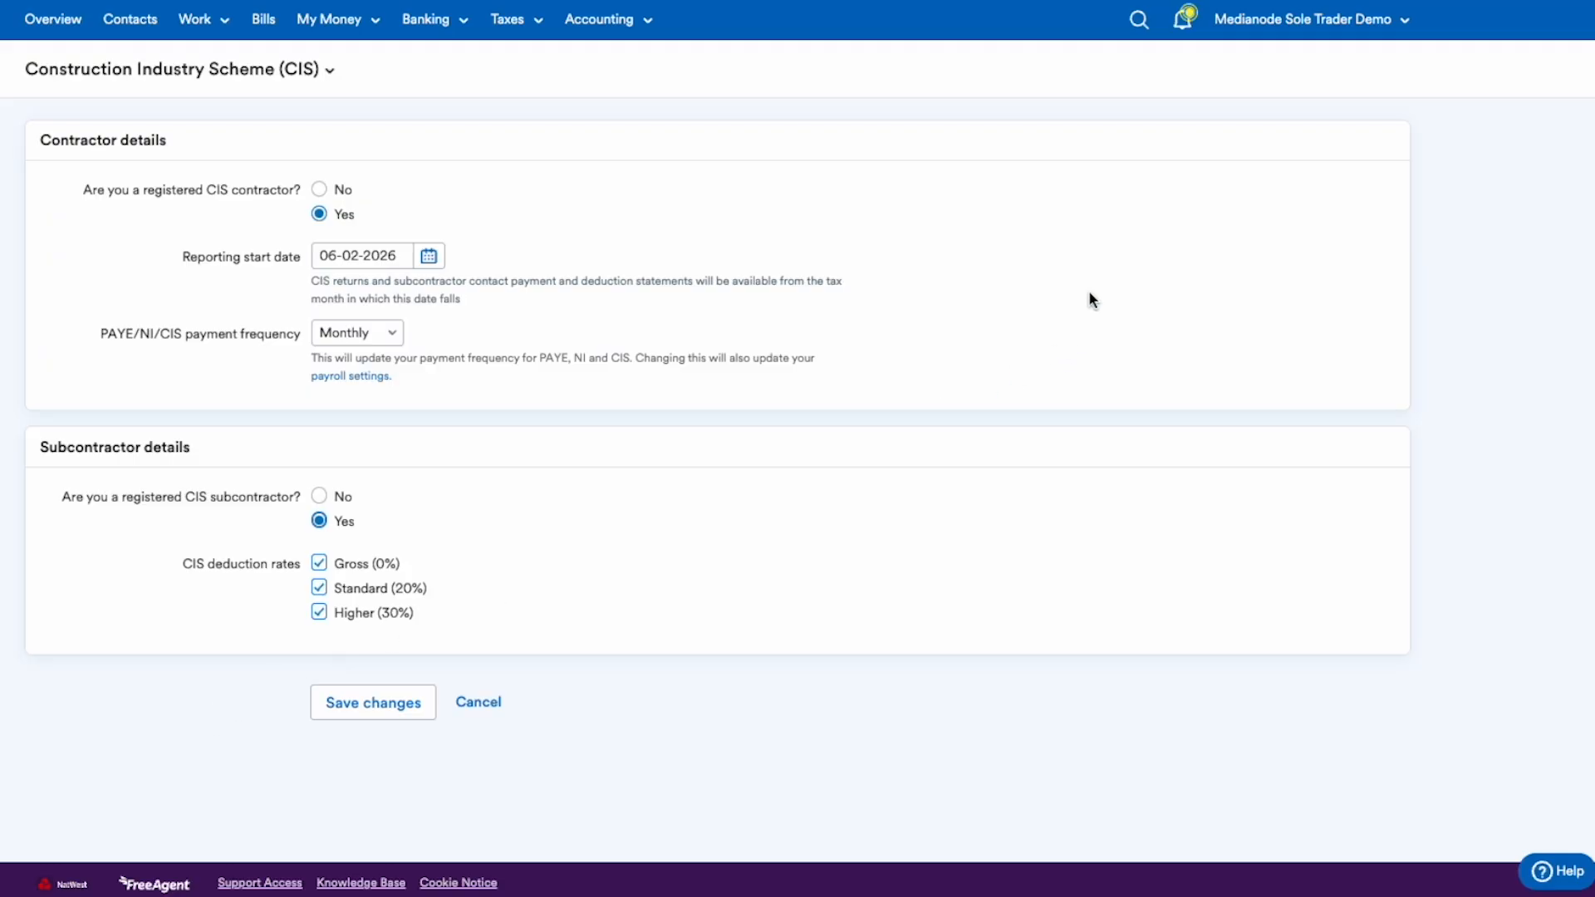
Step: Leave the CIS form without saving and look over the full settings overview
{"action": "left_click", "coordinate": [1300, 18]}
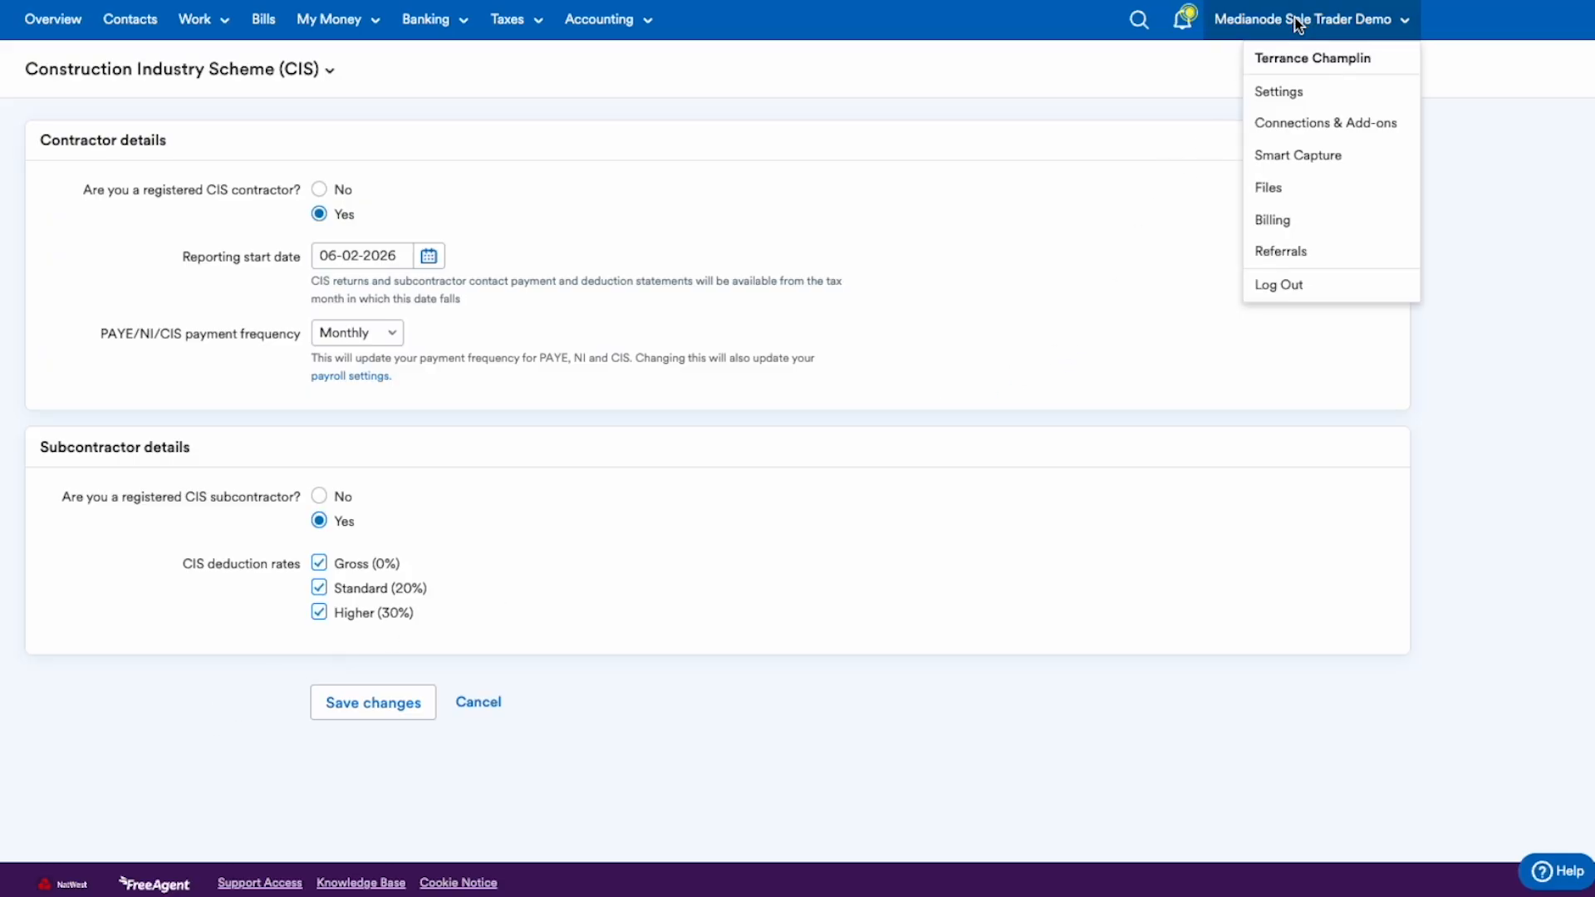
{"action": "left_click", "coordinate": [1280, 94]}
{"action": "scroll", "coordinate": [663, 575], "scroll_direction": "down", "scroll_amount": 1}
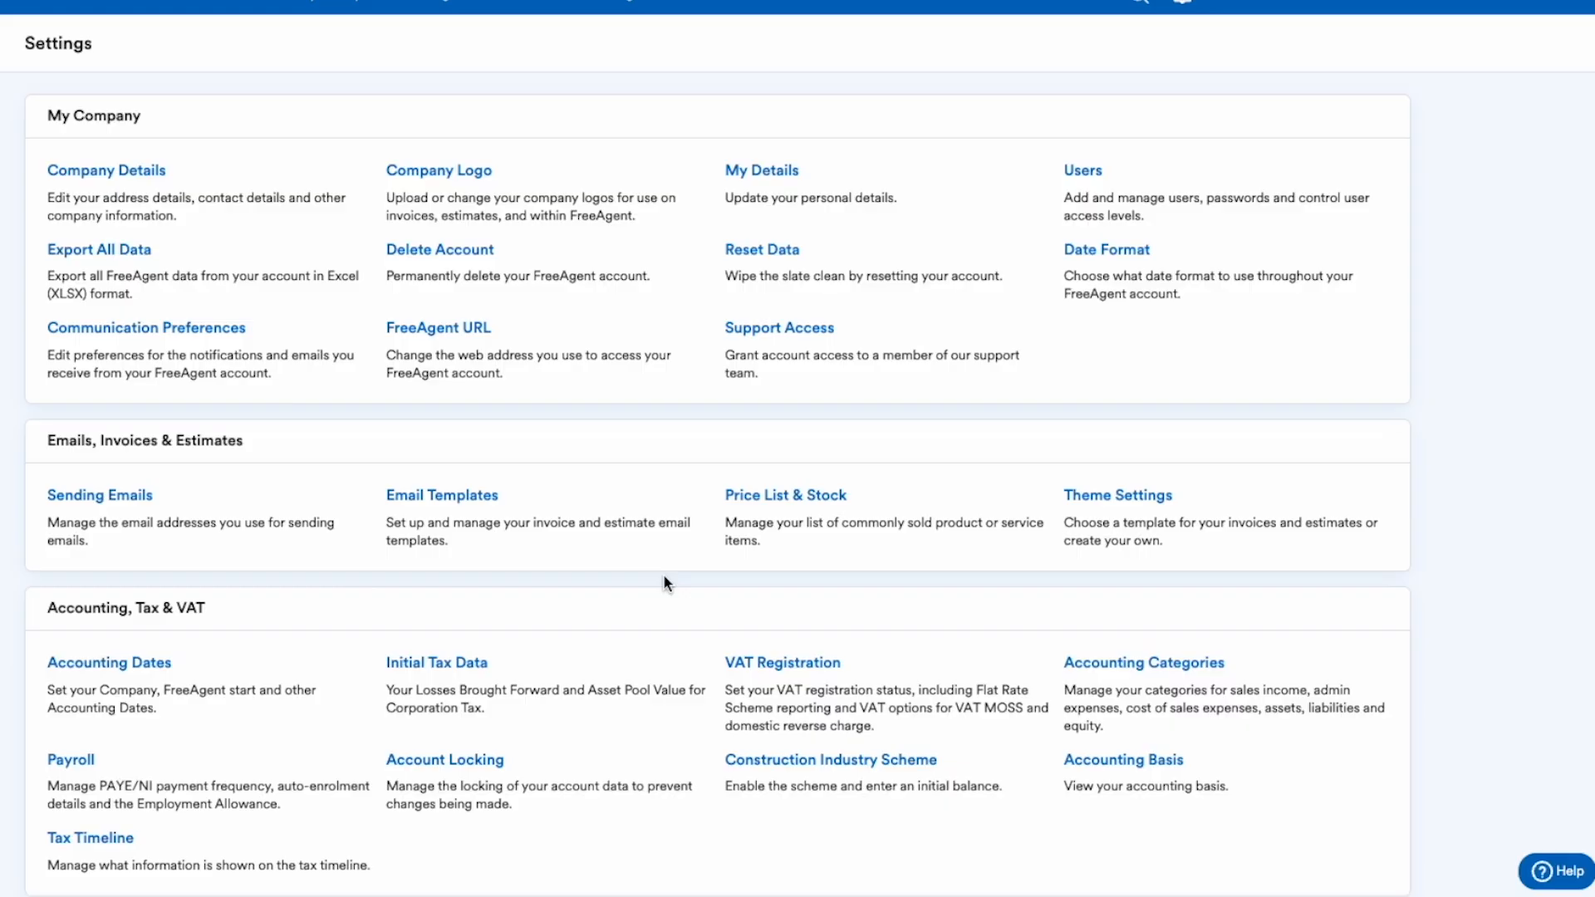
{"action": "scroll", "coordinate": [662, 575], "scroll_direction": "up", "scroll_amount": 1}
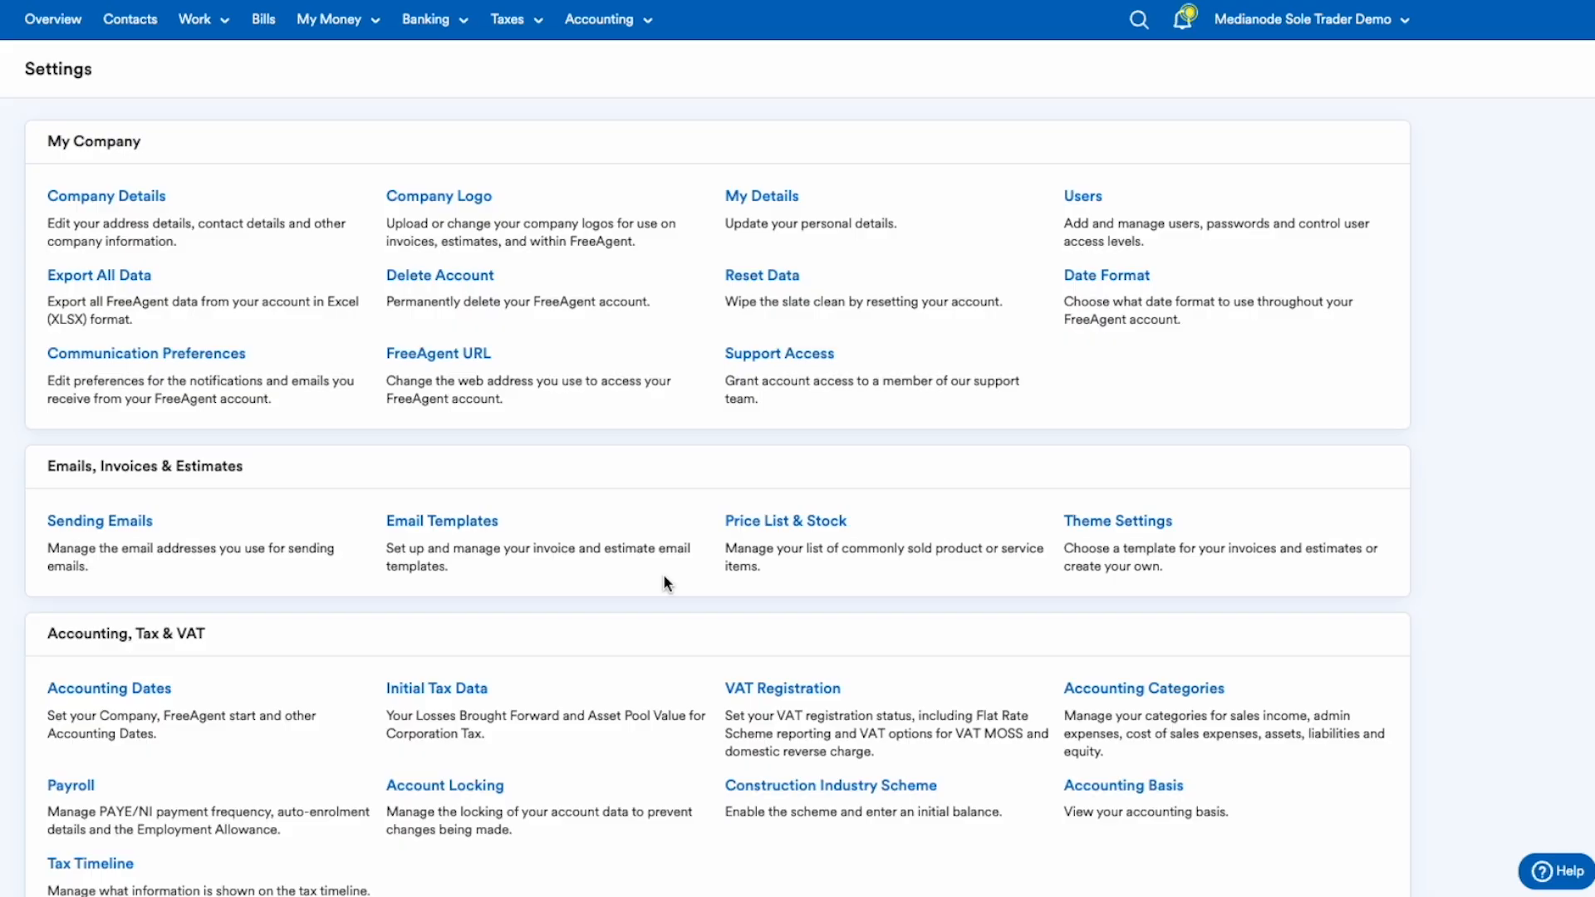
Step: Go to the journal entries and open the account's opening balances for editing
{"action": "left_click", "coordinate": [619, 31]}
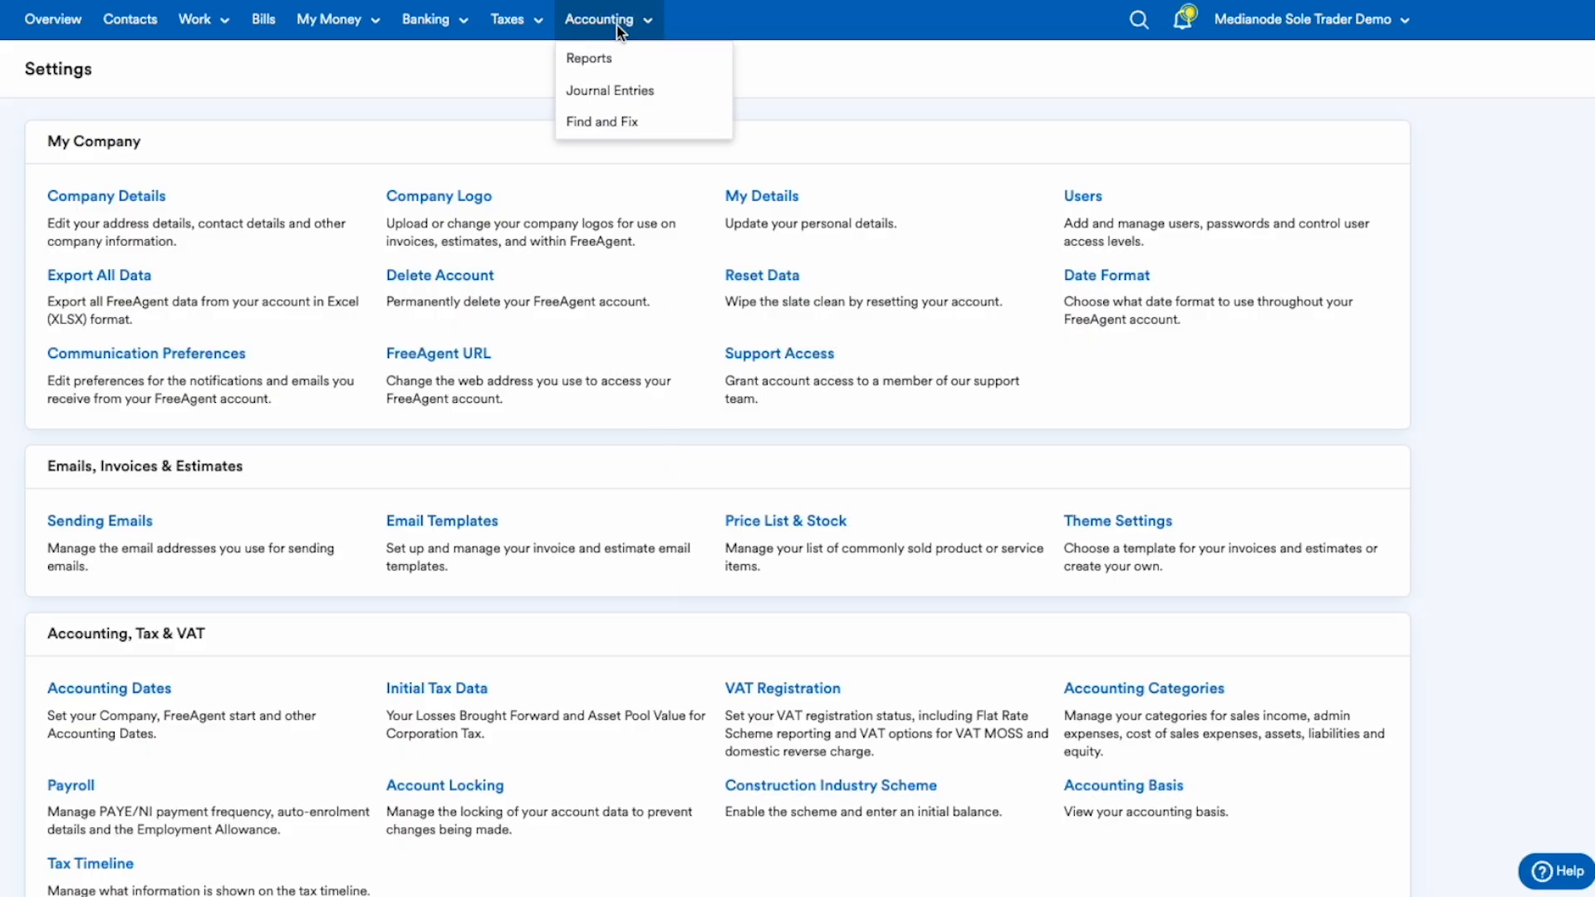
{"action": "left_click", "coordinate": [615, 88]}
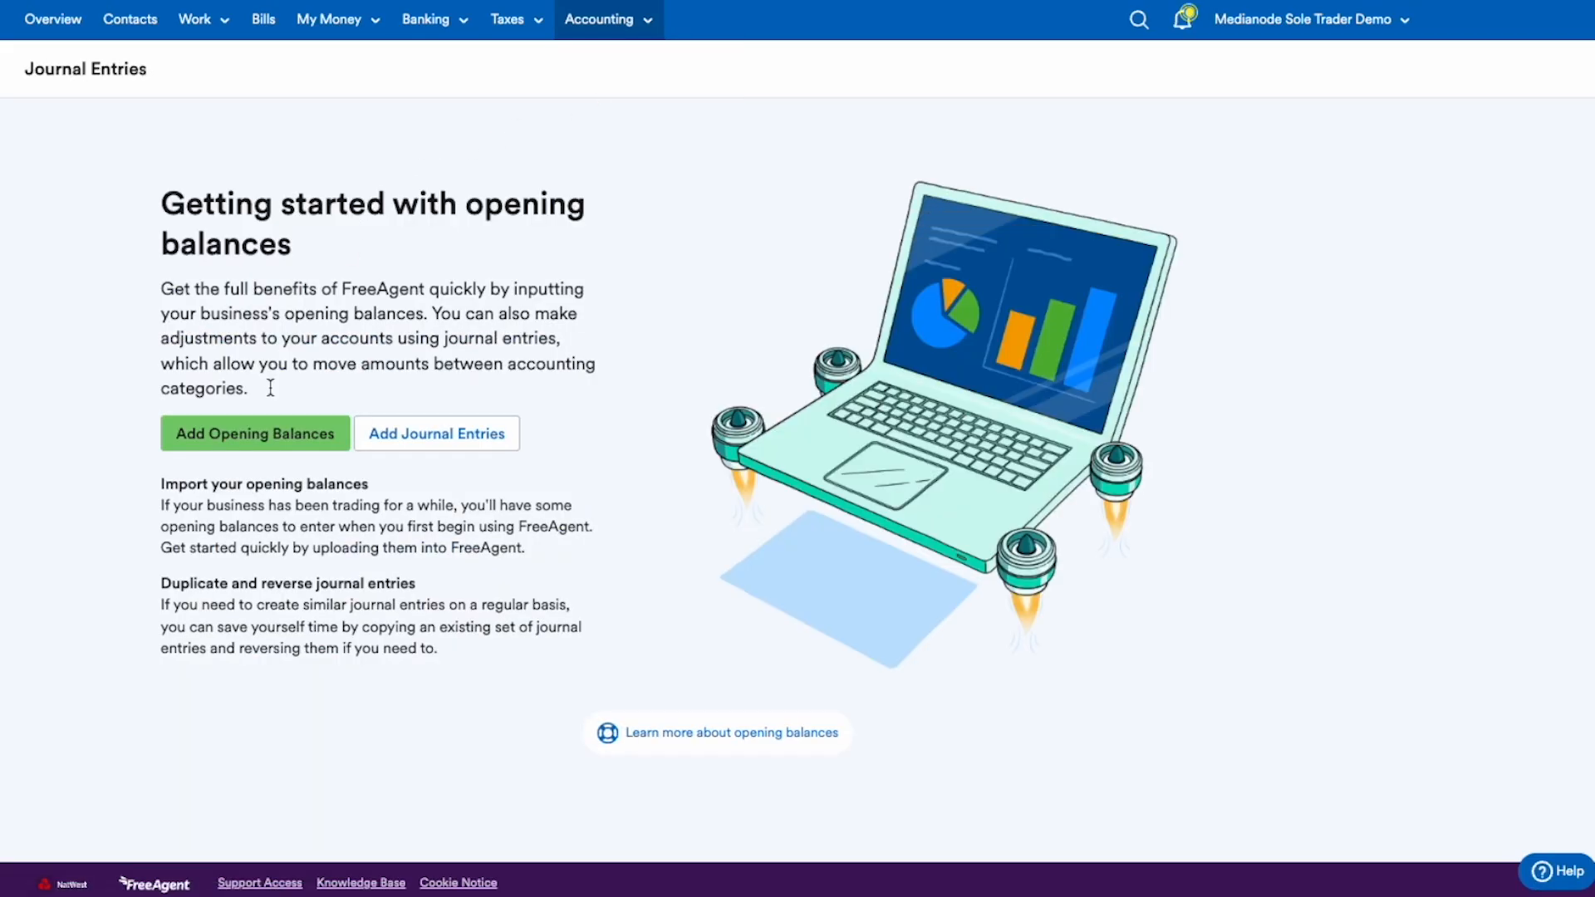
{"action": "left_click", "coordinate": [227, 437]}
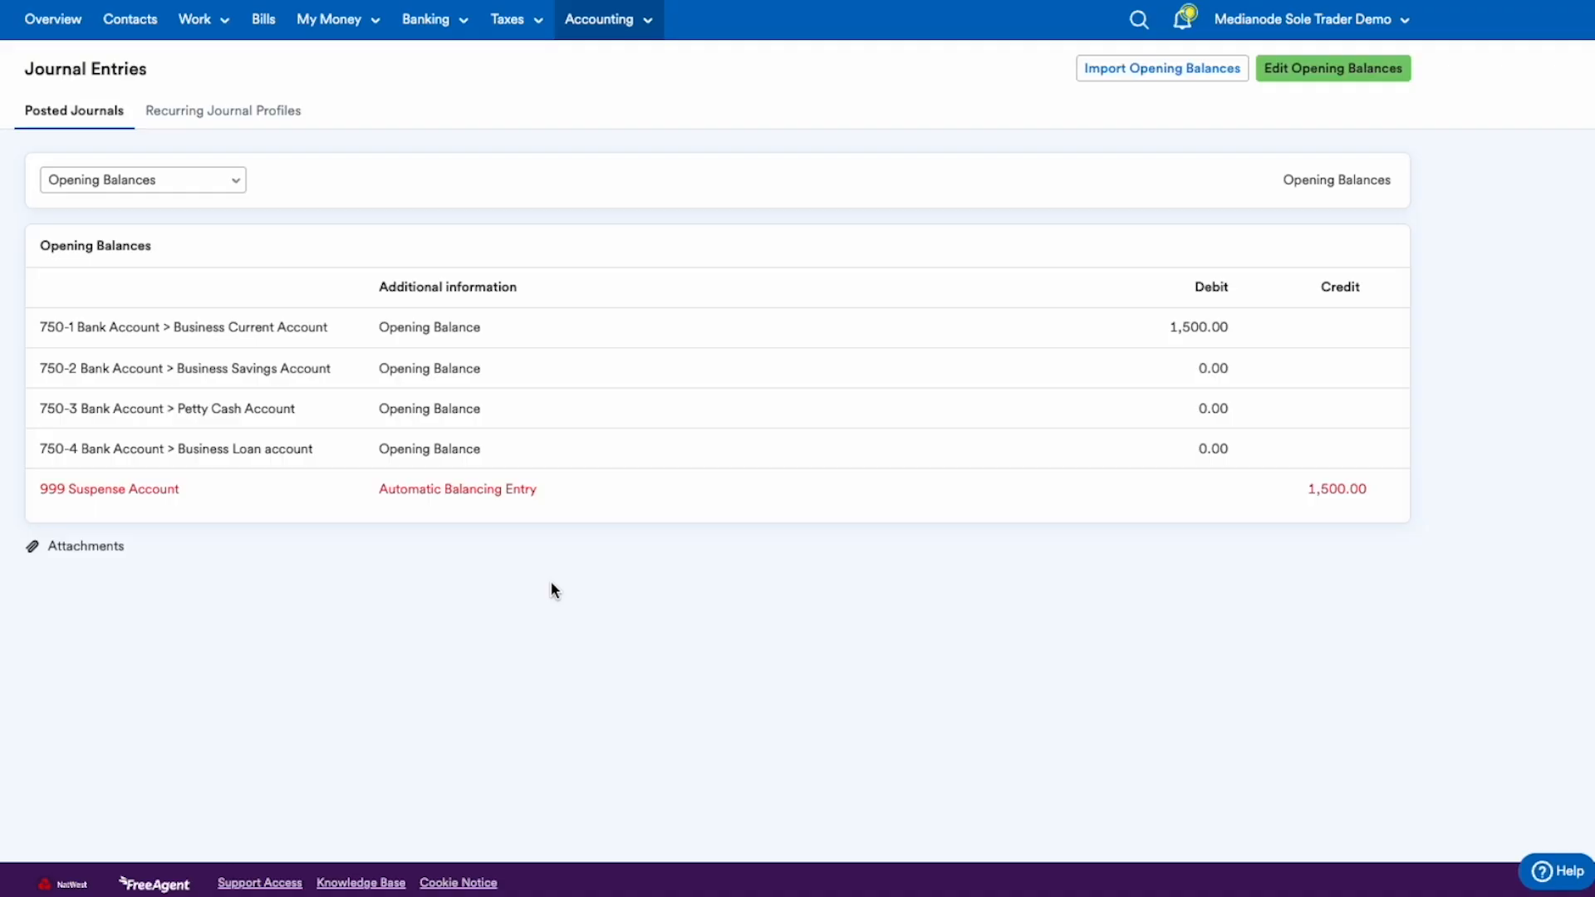
{"action": "left_click", "coordinate": [1318, 71]}
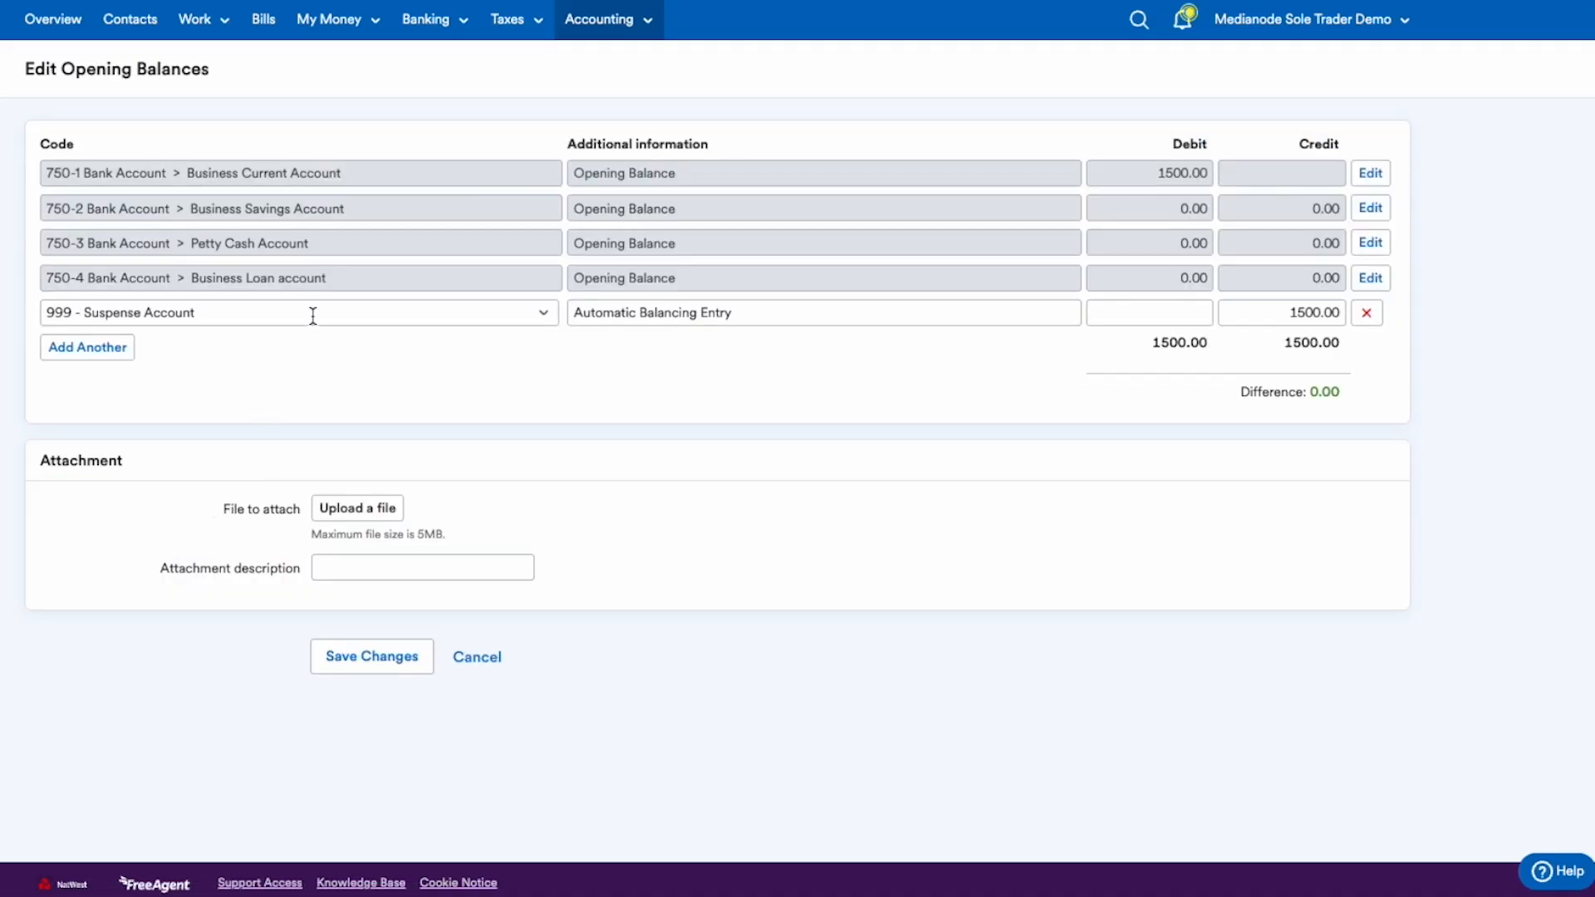
Step: Reassign the £1,500 automatic balancing entry to 968 - Profit and Loss, describe it as "Opening Balance", and save the opening balances
{"action": "left_click", "coordinate": [313, 315]}
{"action": "type", "text": "968"}
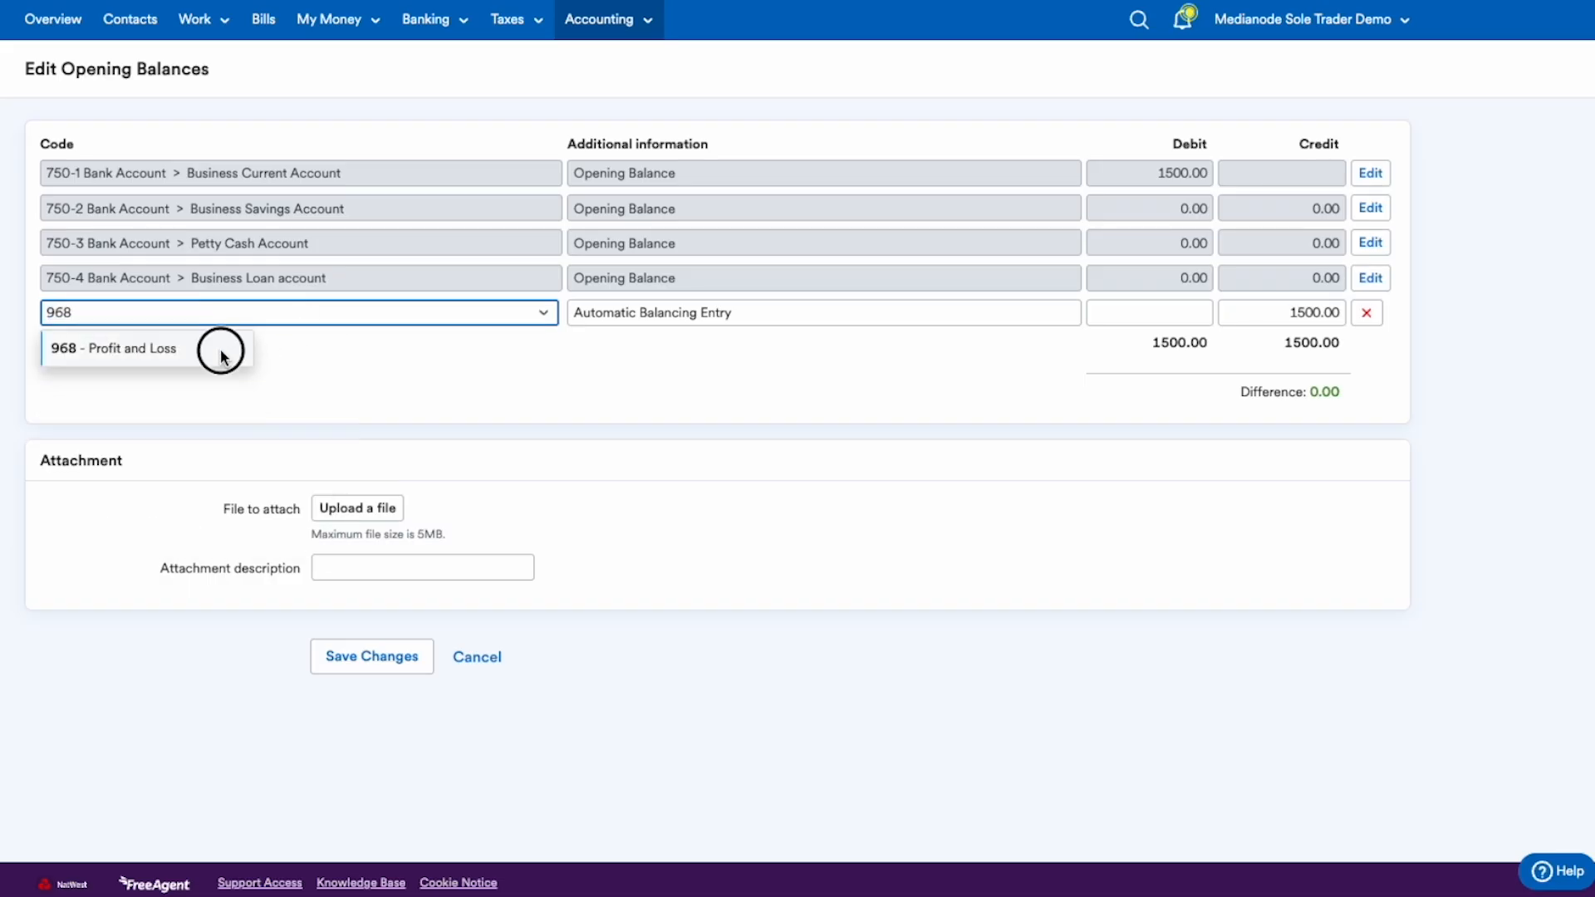
{"action": "left_click", "coordinate": [221, 355]}
{"action": "left_click", "coordinate": [768, 314]}
{"action": "key", "text": "ctrl+a"}
{"action": "key", "text": "BackSpace"}
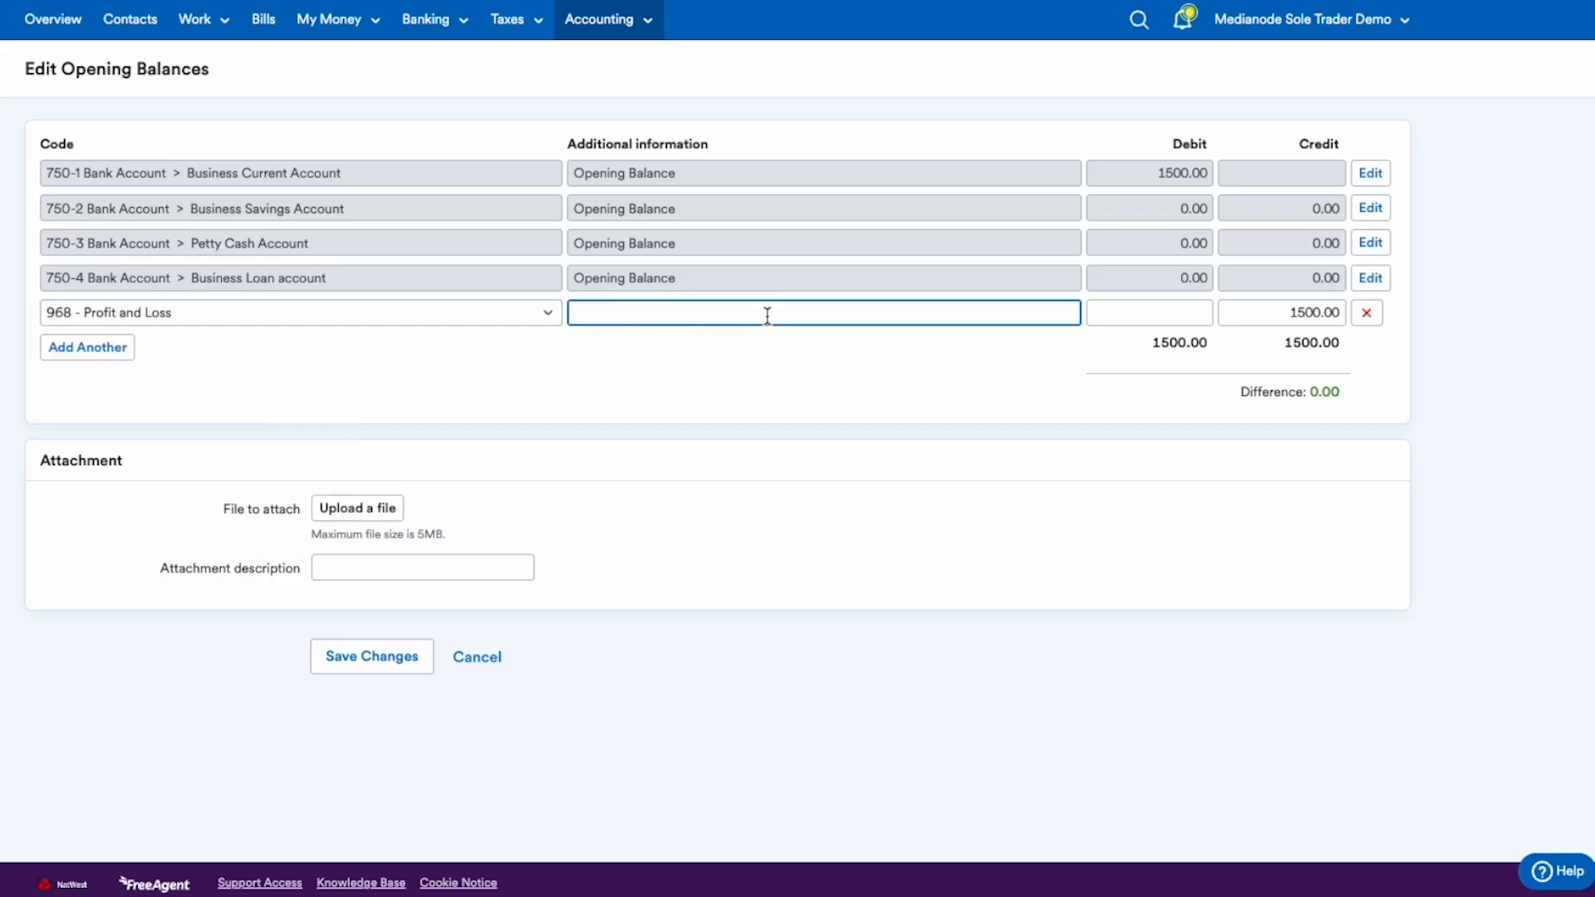
{"action": "type", "text": "Opening Balance"}
{"action": "left_click", "coordinate": [377, 655]}
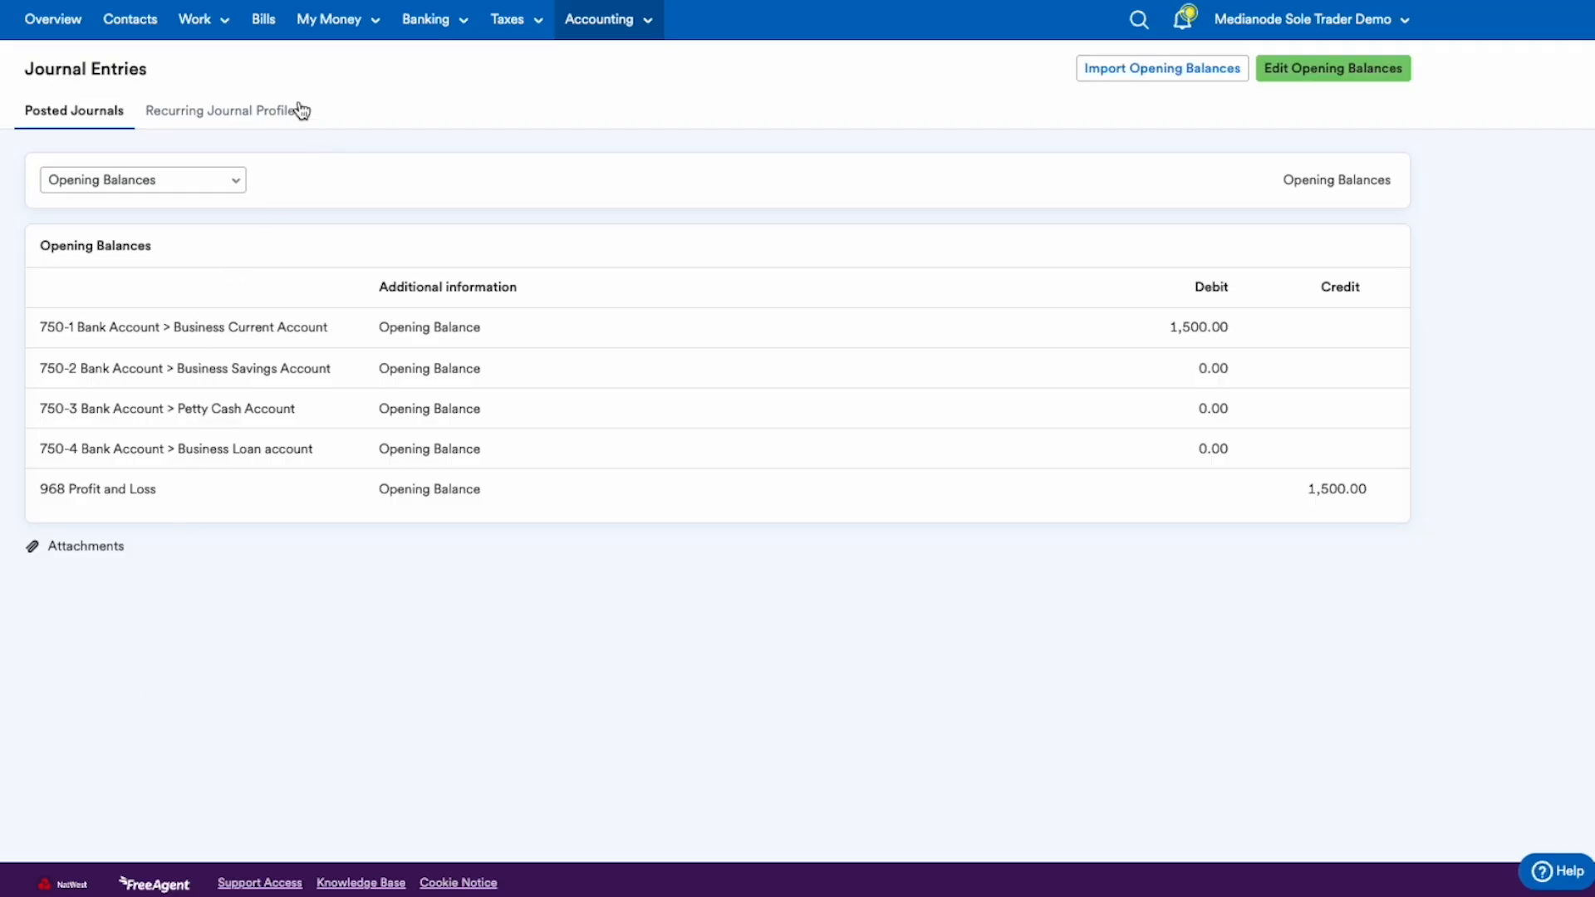
Step: Look over the contacts list, and on the overview dashboard examine cashflow, invoices, banking, expenses and the tax timeline
{"action": "left_click", "coordinate": [146, 28]}
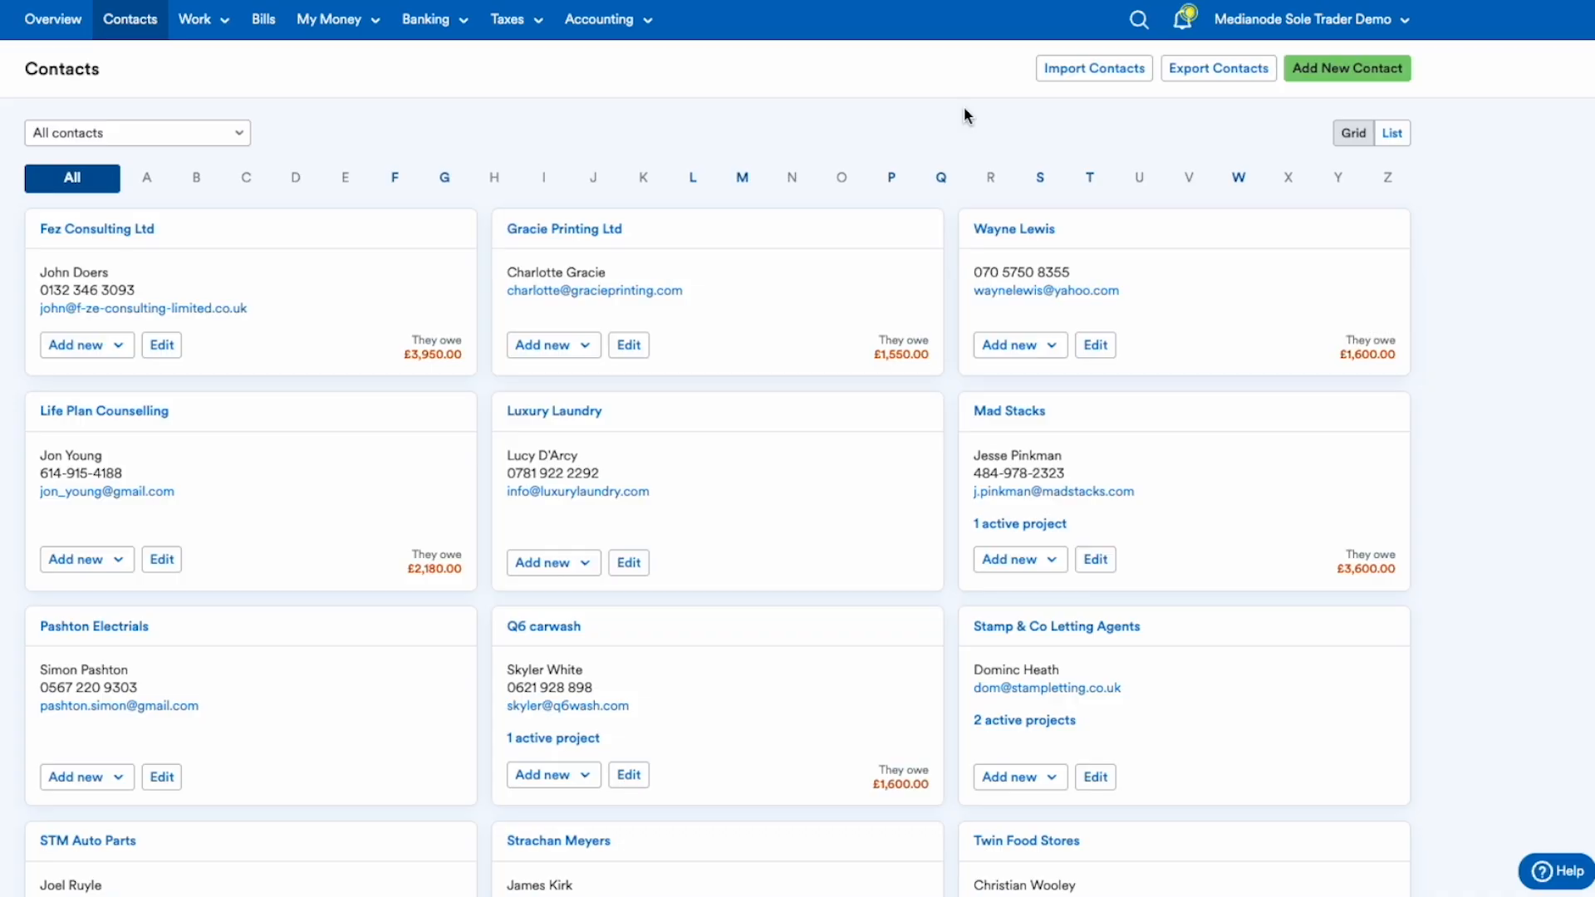
{"action": "left_click", "coordinate": [53, 25]}
{"action": "scroll", "coordinate": [798, 449], "scroll_direction": "down", "scroll_amount": 1}
{"action": "scroll", "coordinate": [798, 449], "scroll_direction": "up", "scroll_amount": 1}
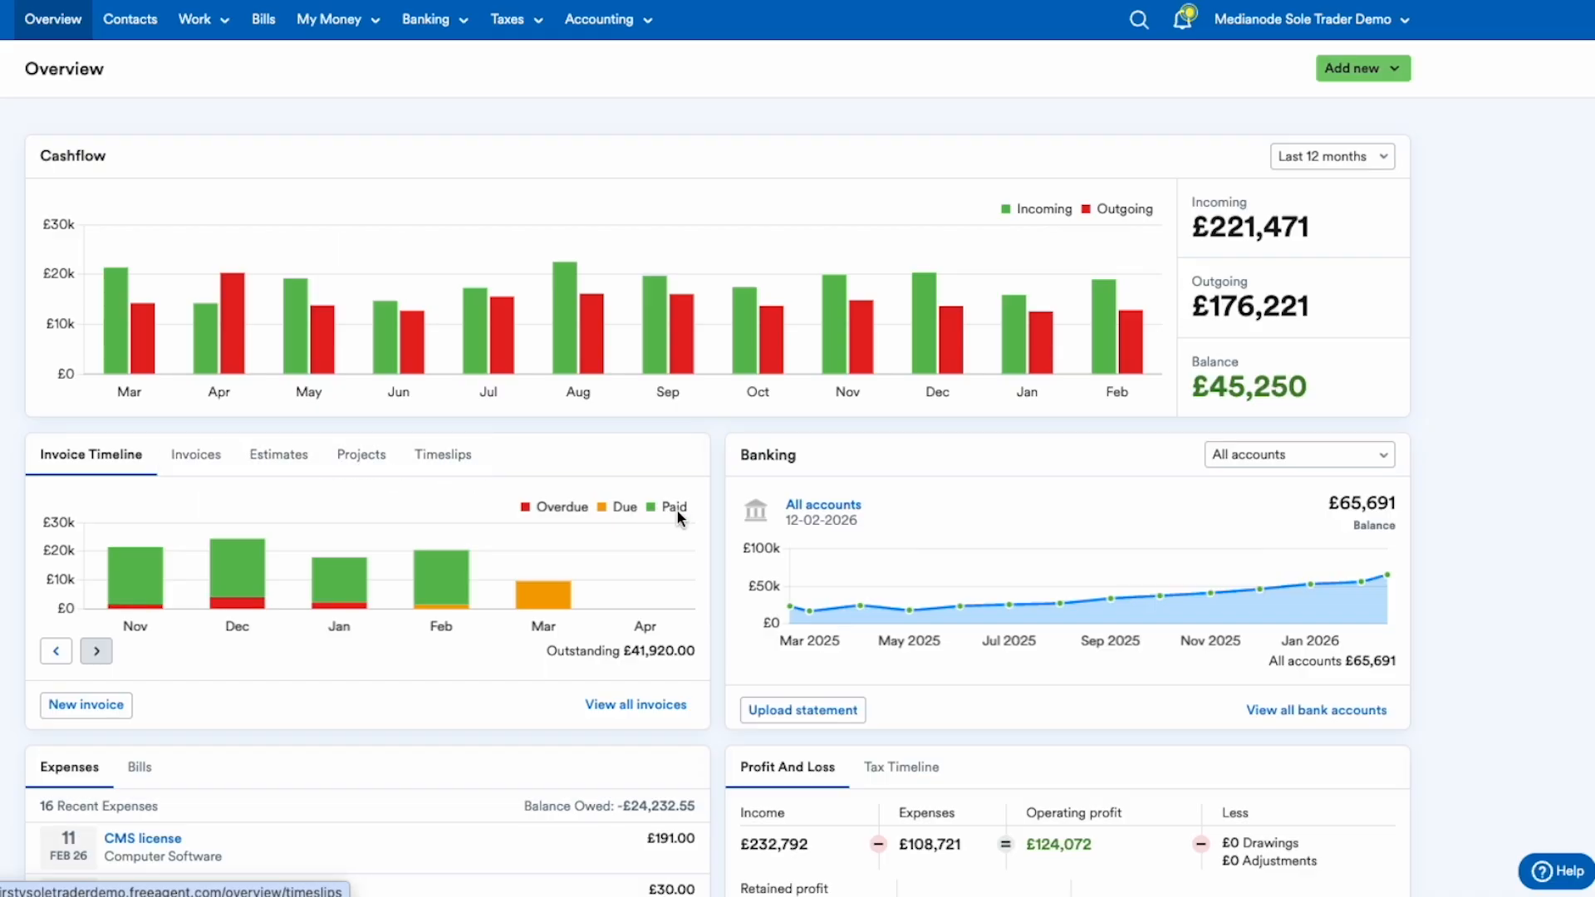
{"action": "scroll", "coordinate": [874, 590], "scroll_direction": "down", "scroll_amount": 3}
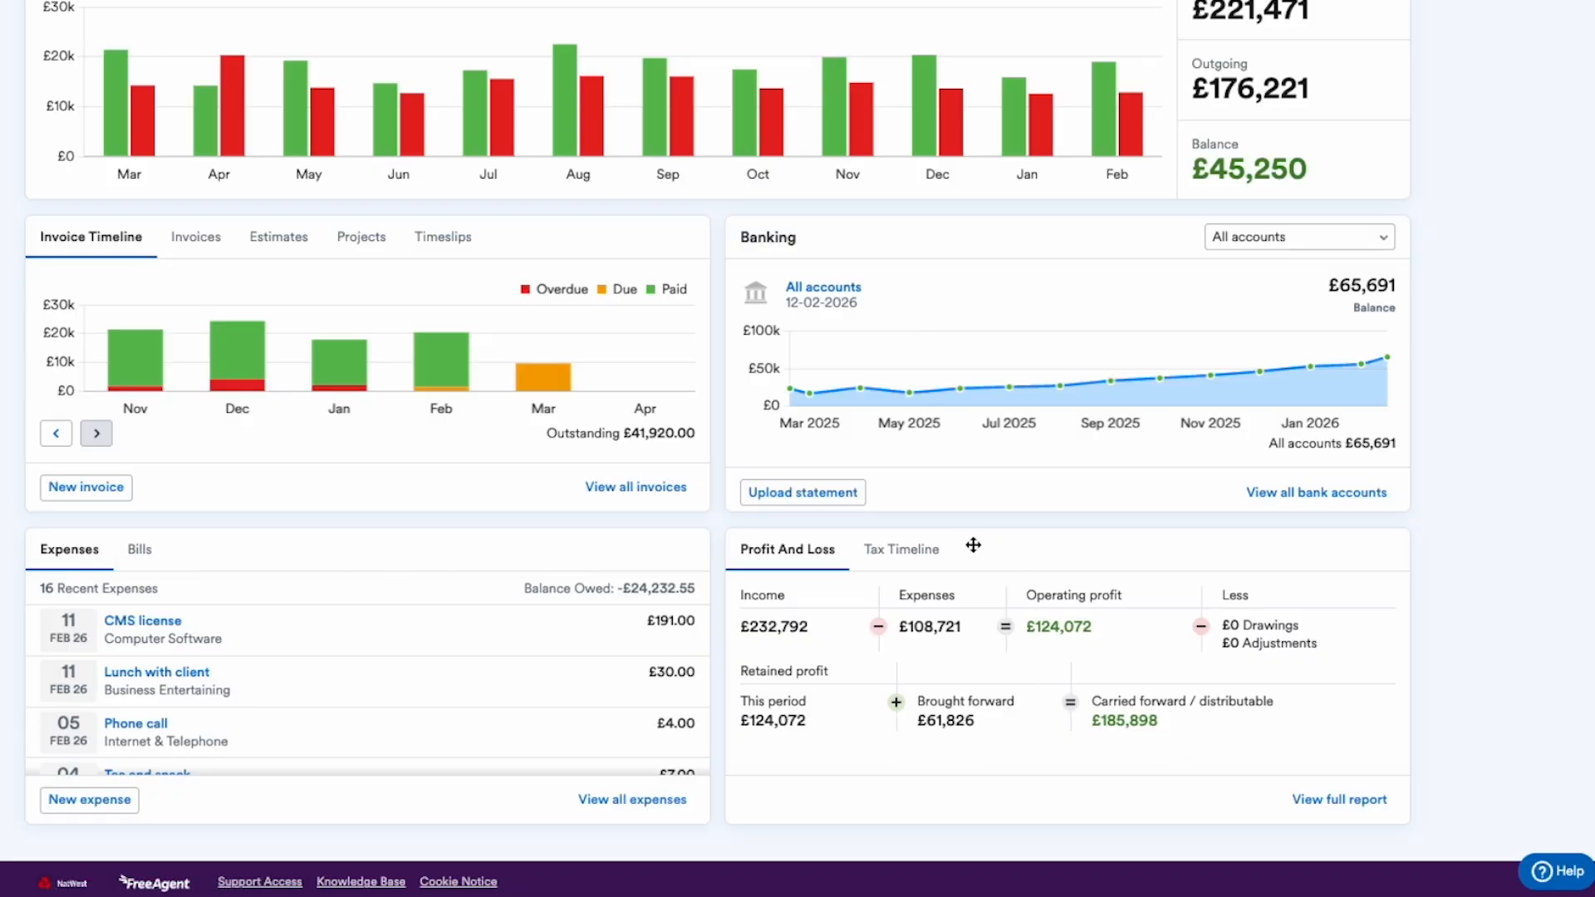
{"action": "left_click", "coordinate": [900, 564]}
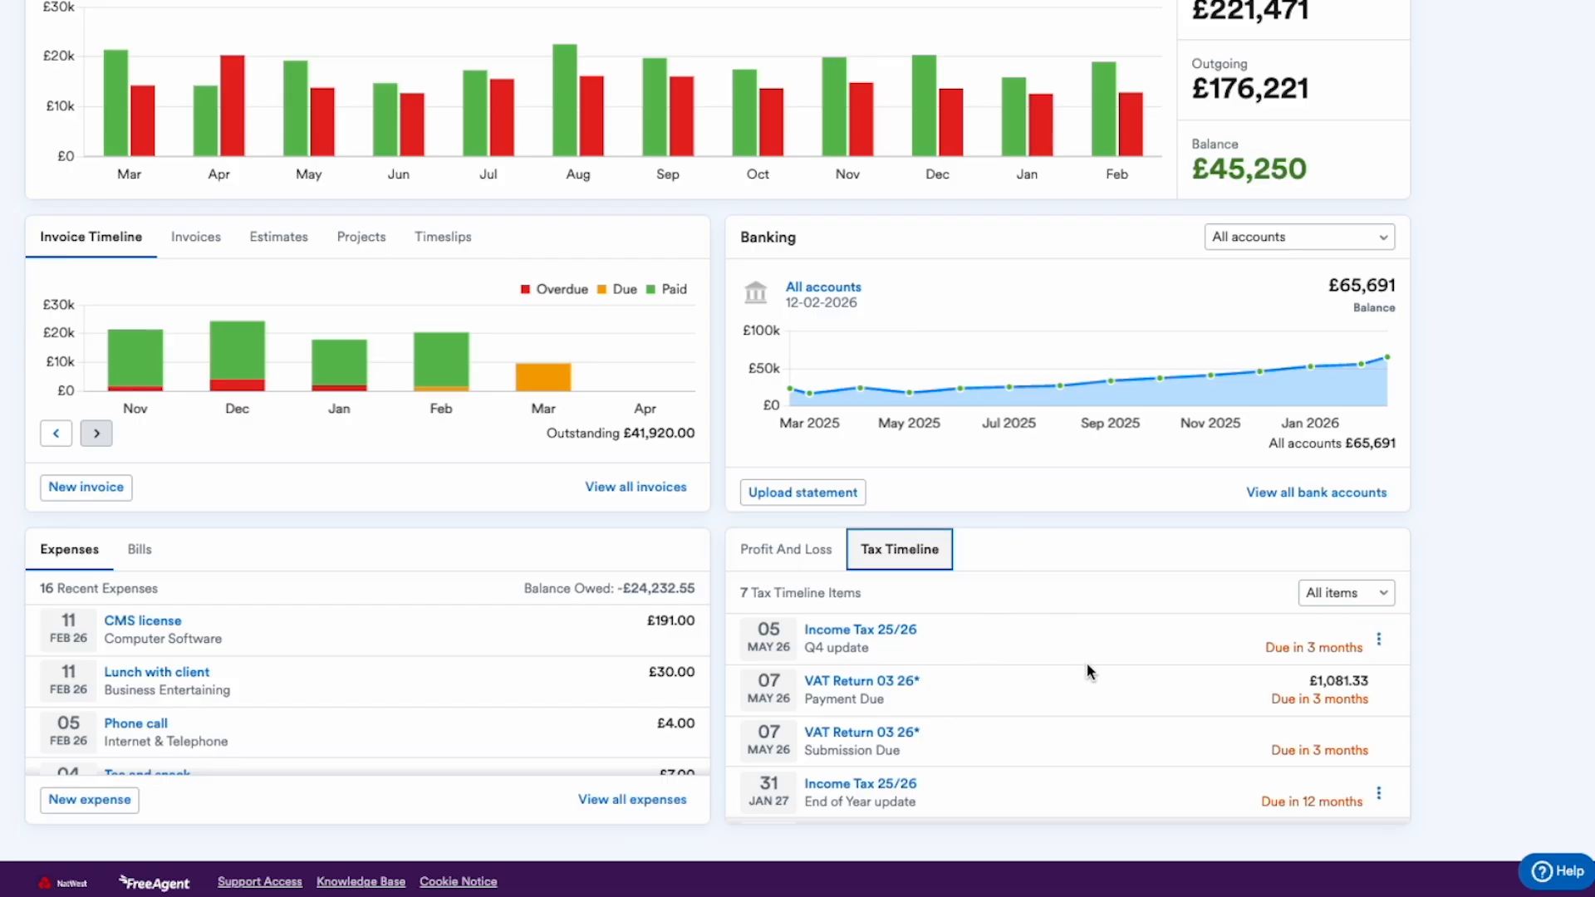
{"action": "scroll", "coordinate": [1459, 669], "scroll_direction": "up", "scroll_amount": 3}
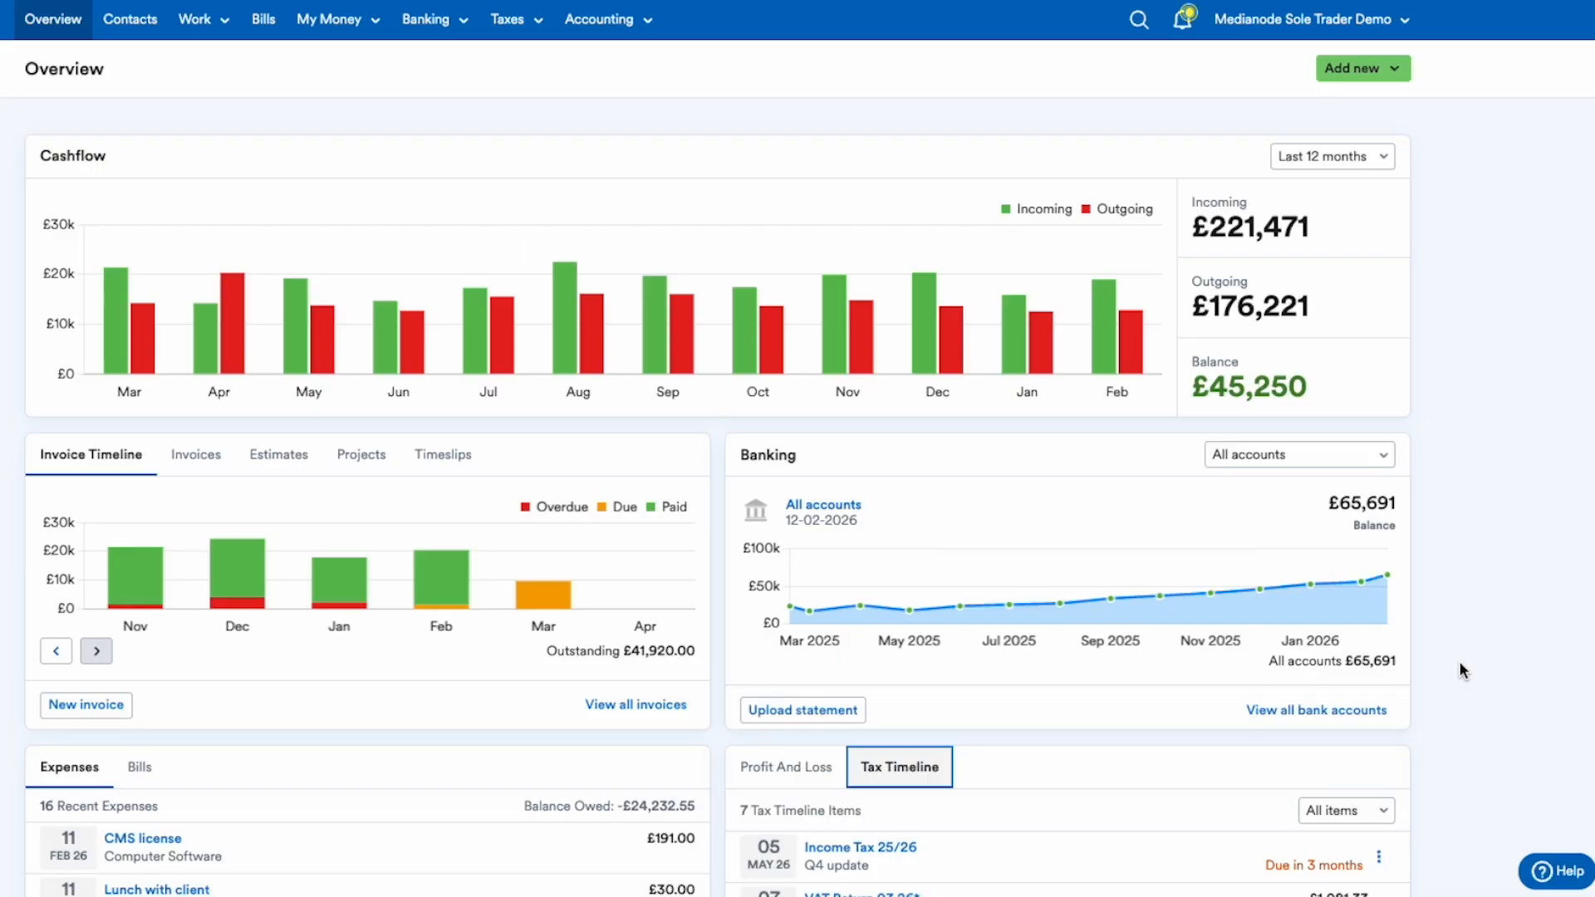
Step: Review the admin to-do items and the Radar messages in the notifications, and close them
{"action": "left_click", "coordinate": [1187, 25]}
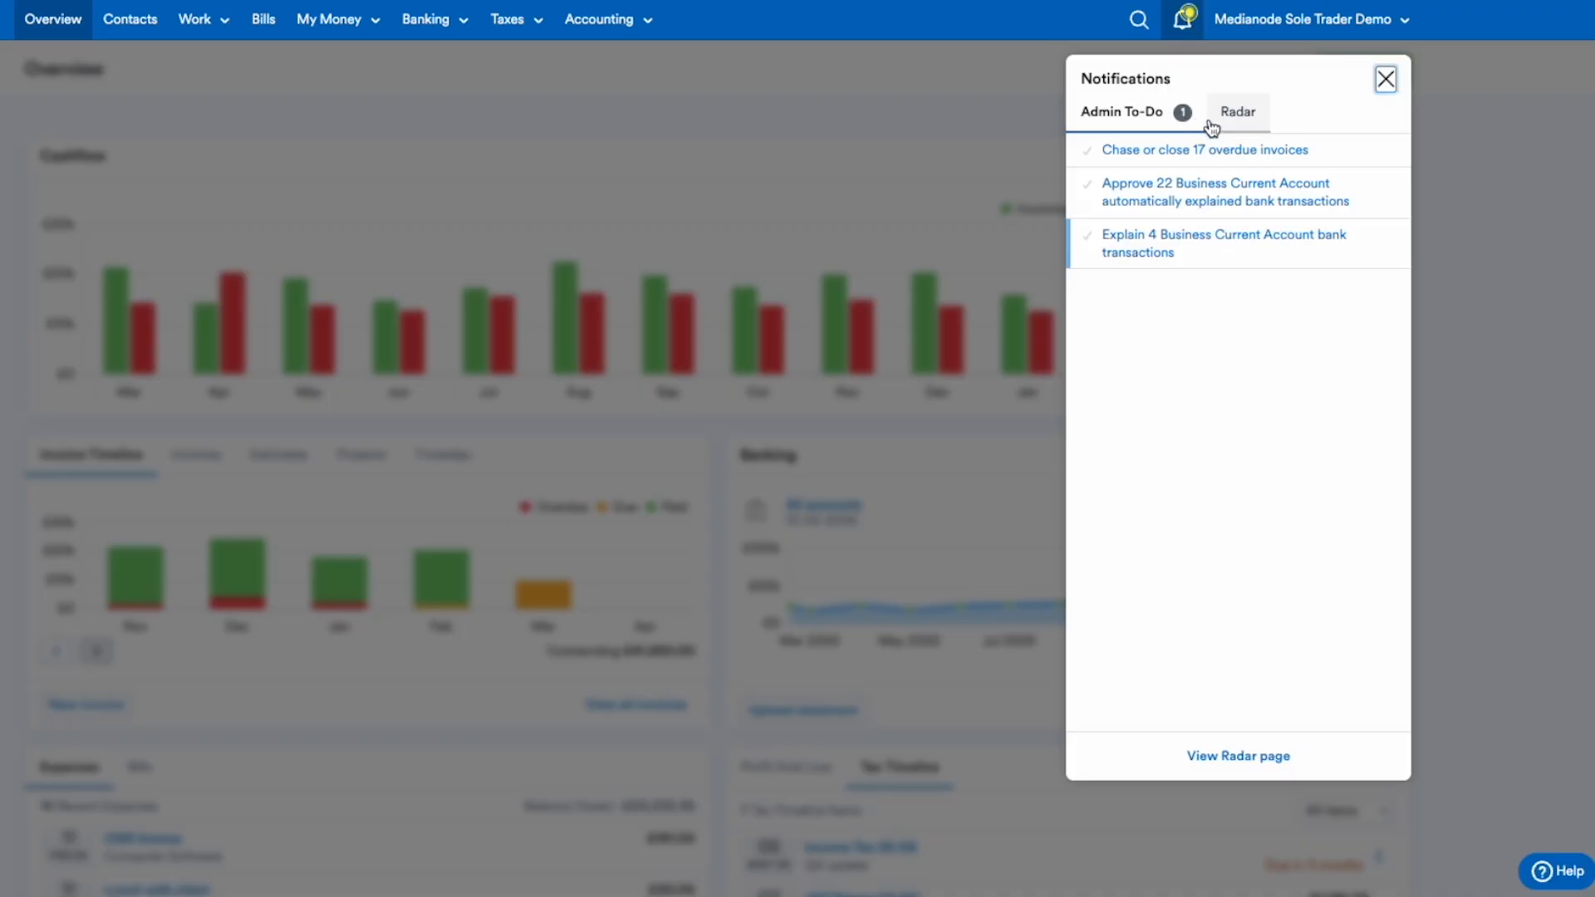
{"action": "left_click", "coordinate": [1239, 124]}
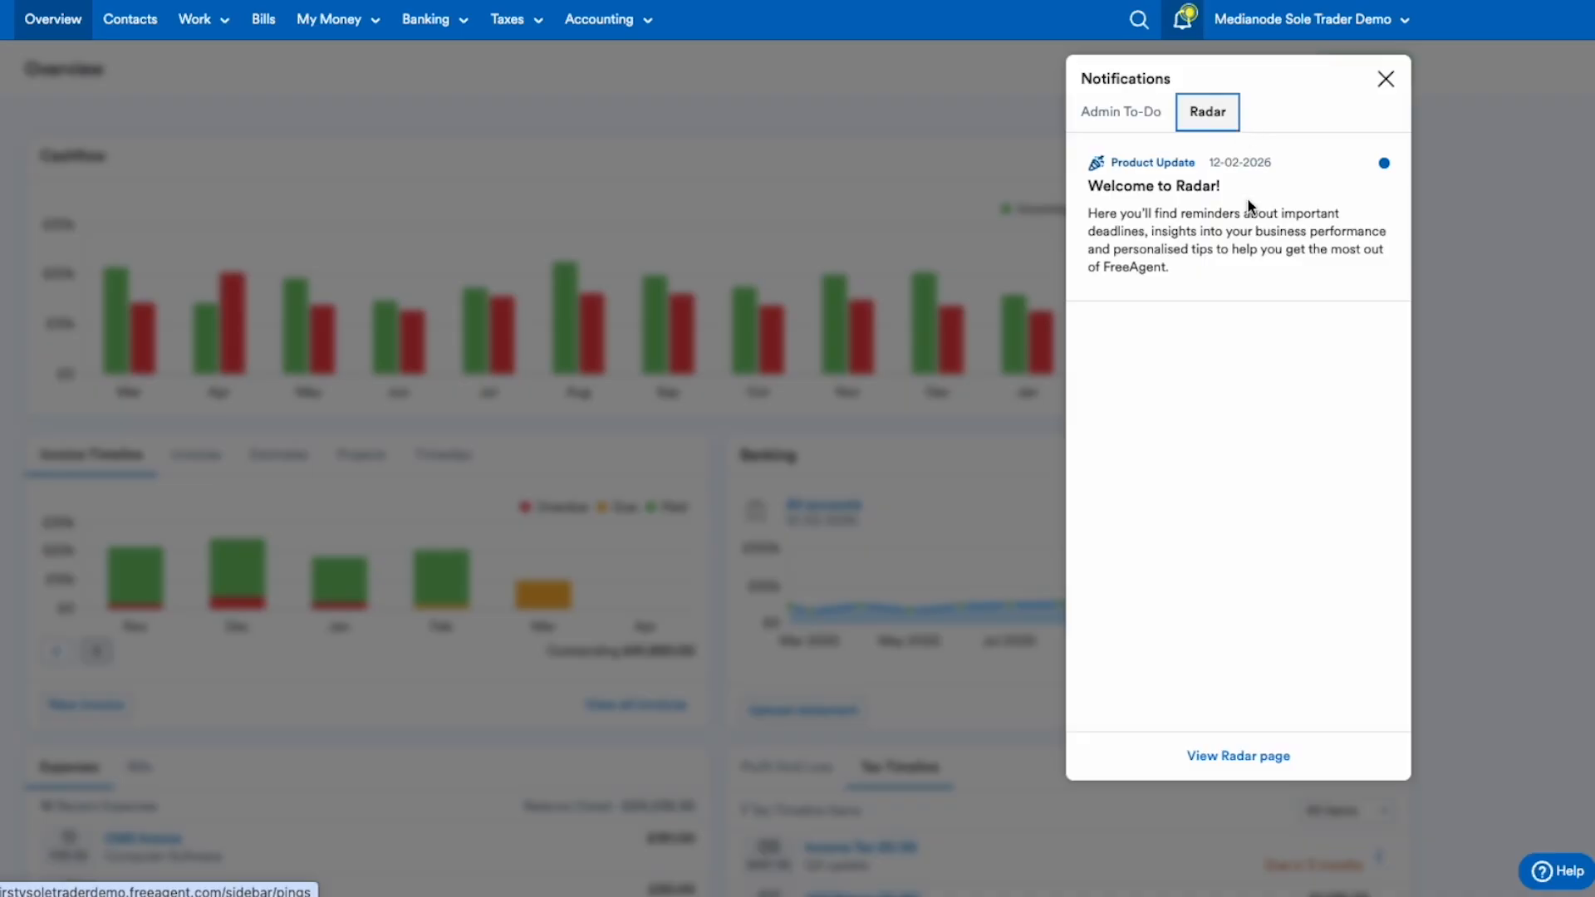
{"action": "left_click", "coordinate": [1386, 81]}
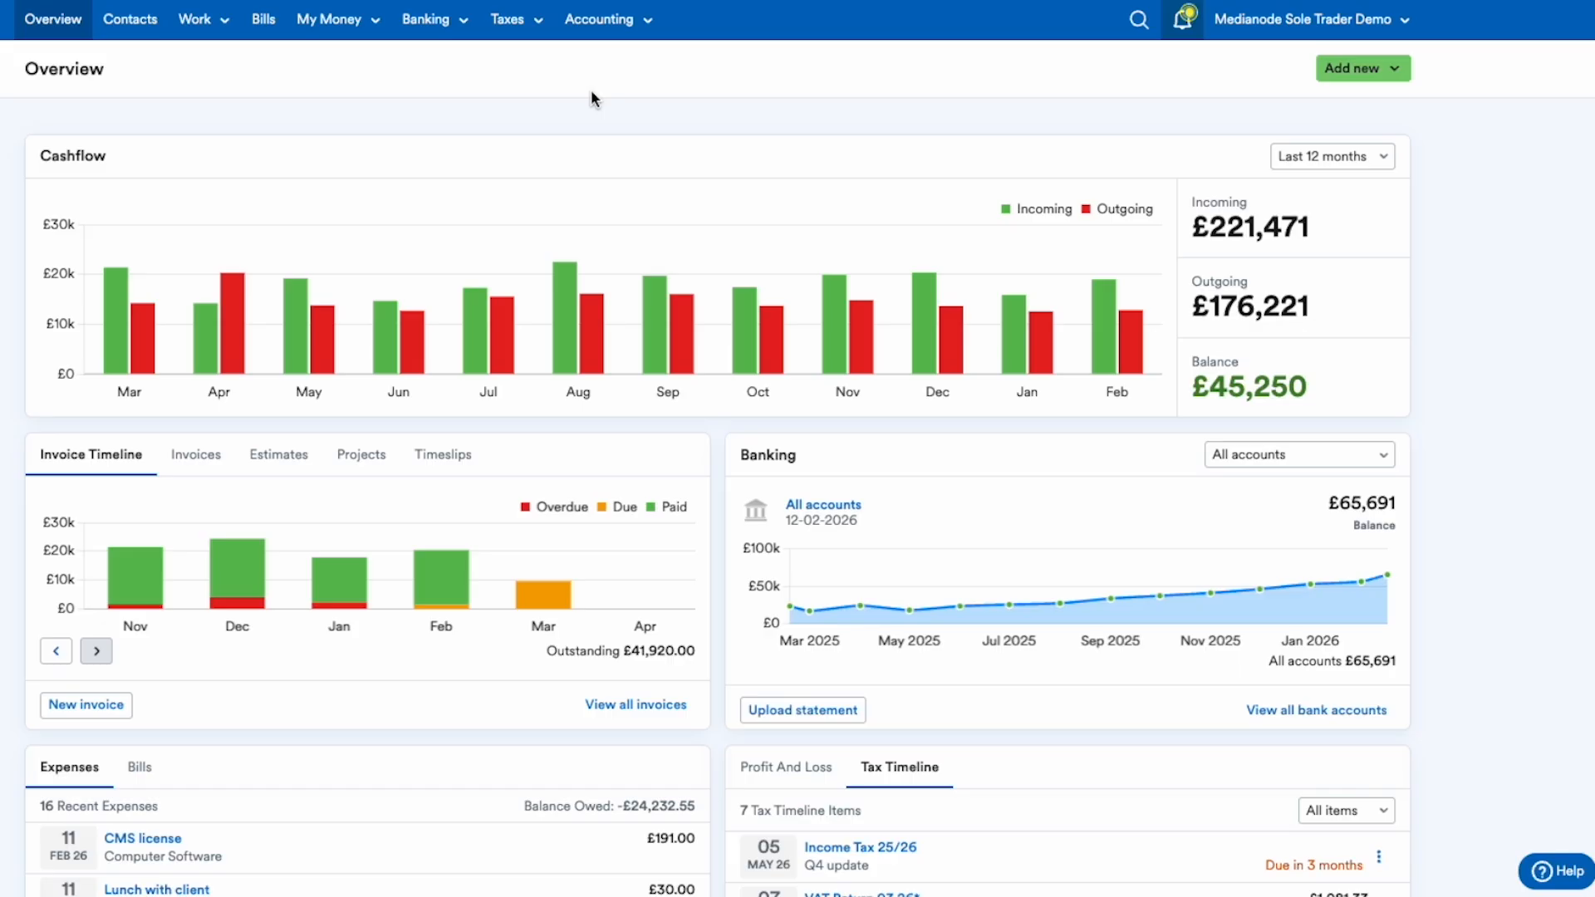
Step: View the bank accounts summary and check which types of account can be added
{"action": "left_click", "coordinate": [439, 24]}
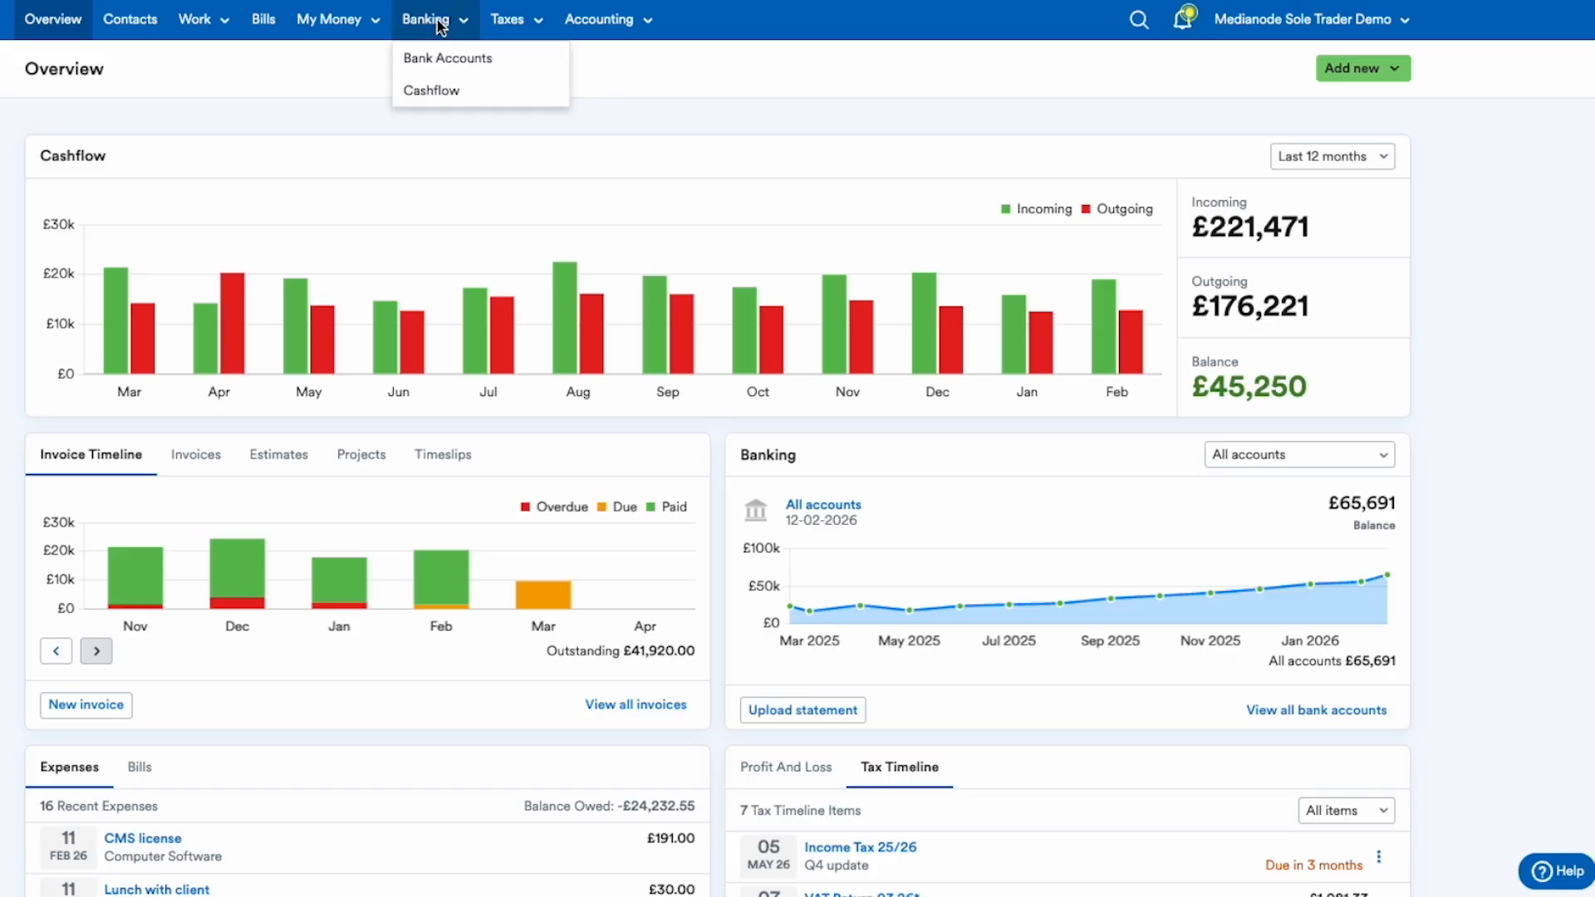
{"action": "left_click", "coordinate": [438, 58]}
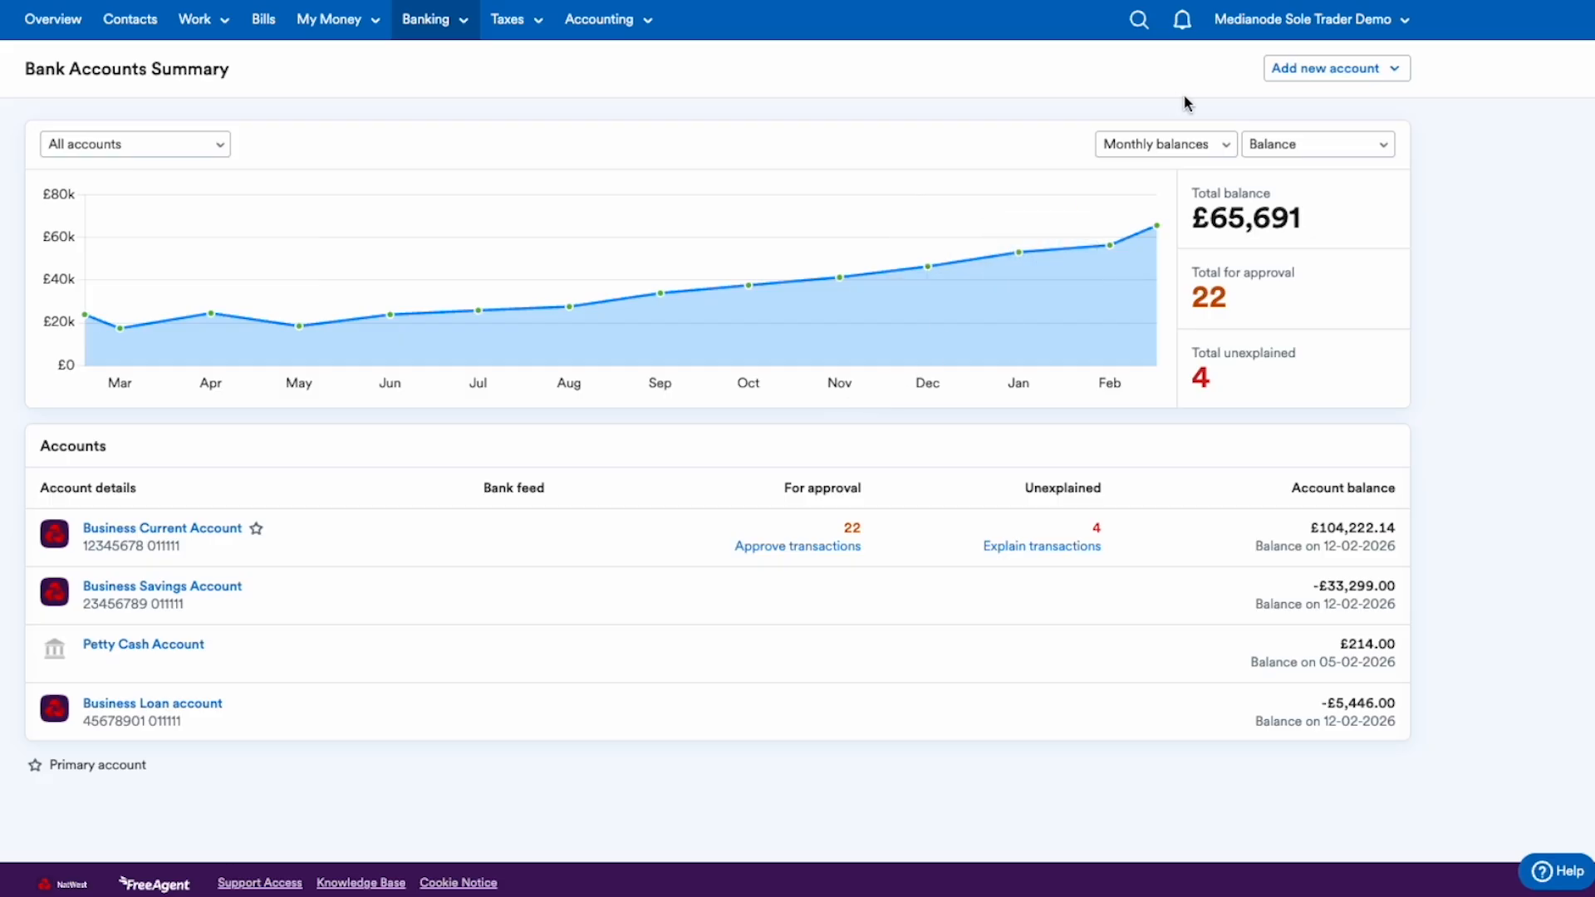
{"action": "left_click", "coordinate": [1395, 75]}
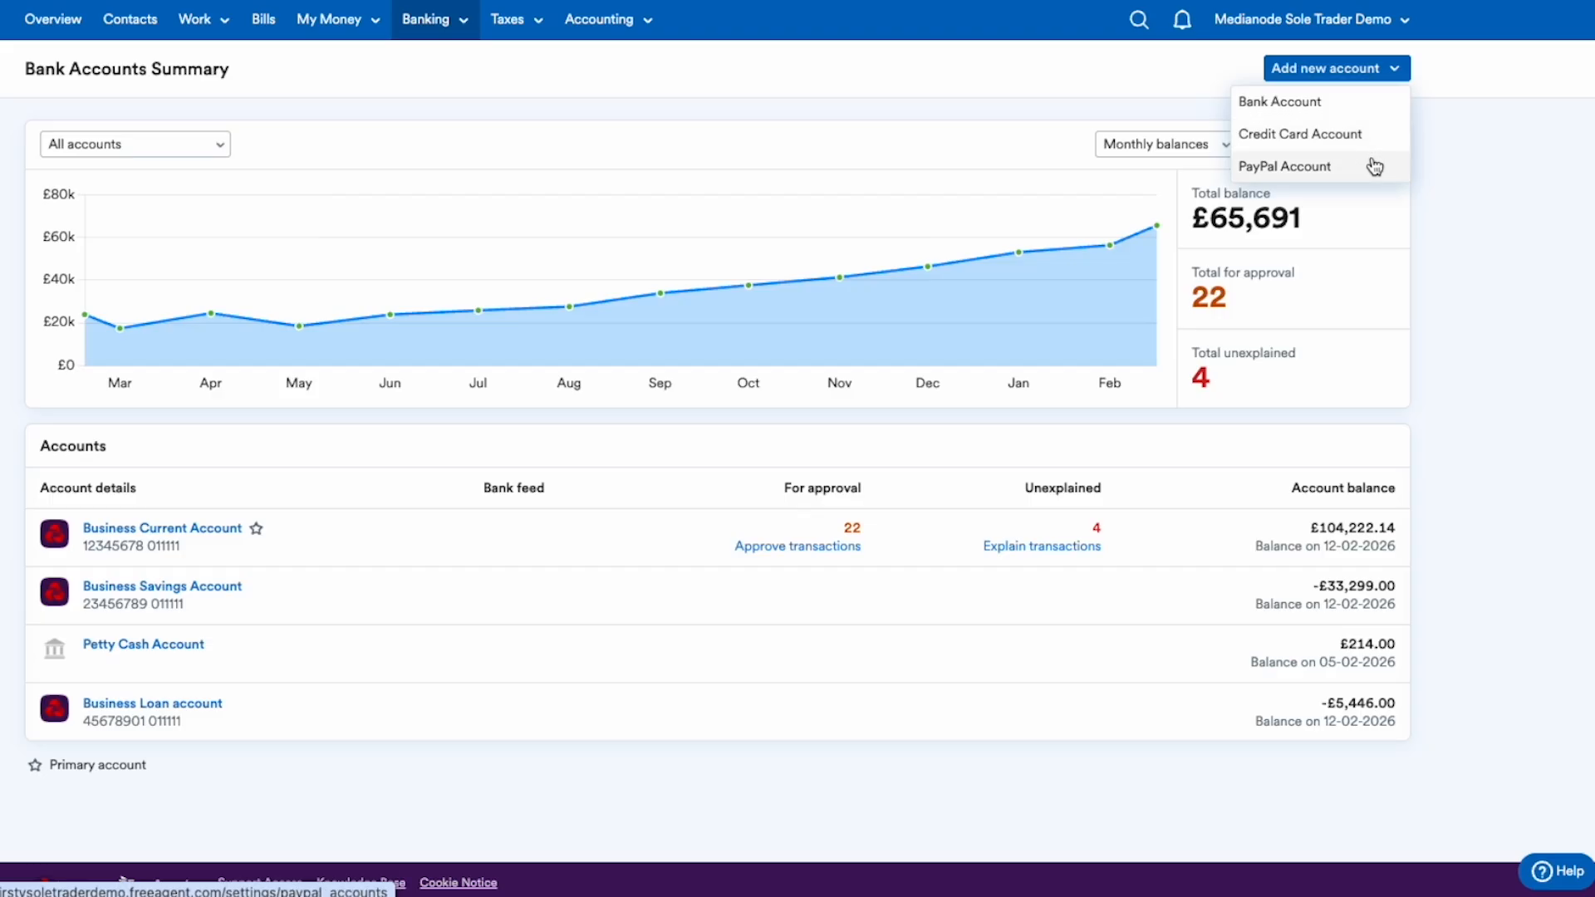
{"action": "left_click", "coordinate": [1455, 236]}
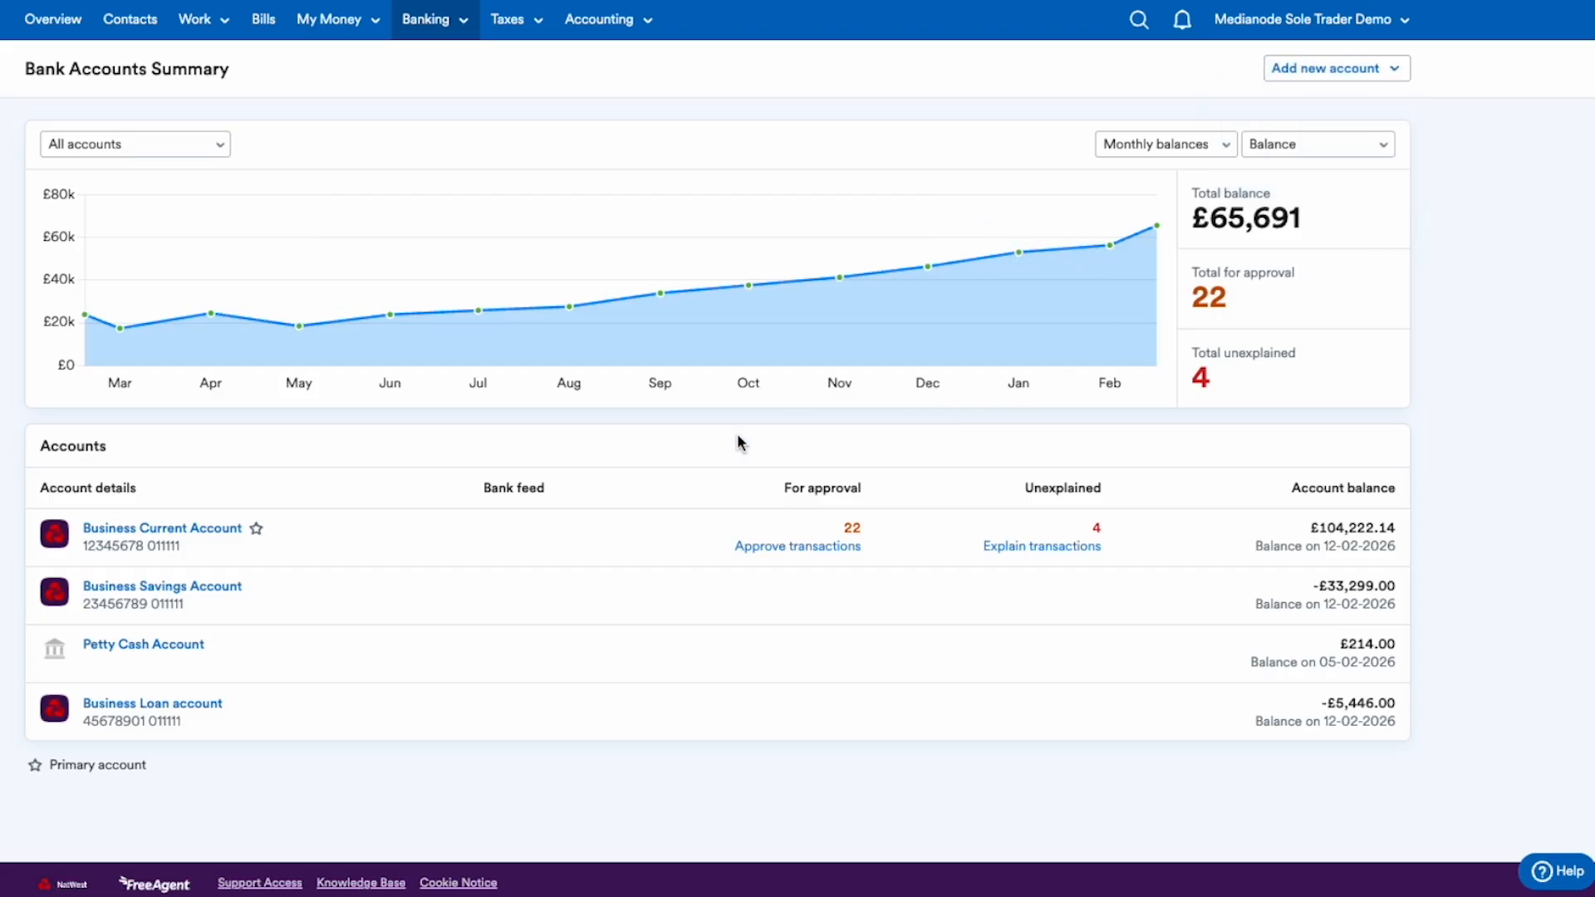
Step: Open the Business Current Account's transactions and show 100 of them per page
{"action": "left_click", "coordinate": [117, 529]}
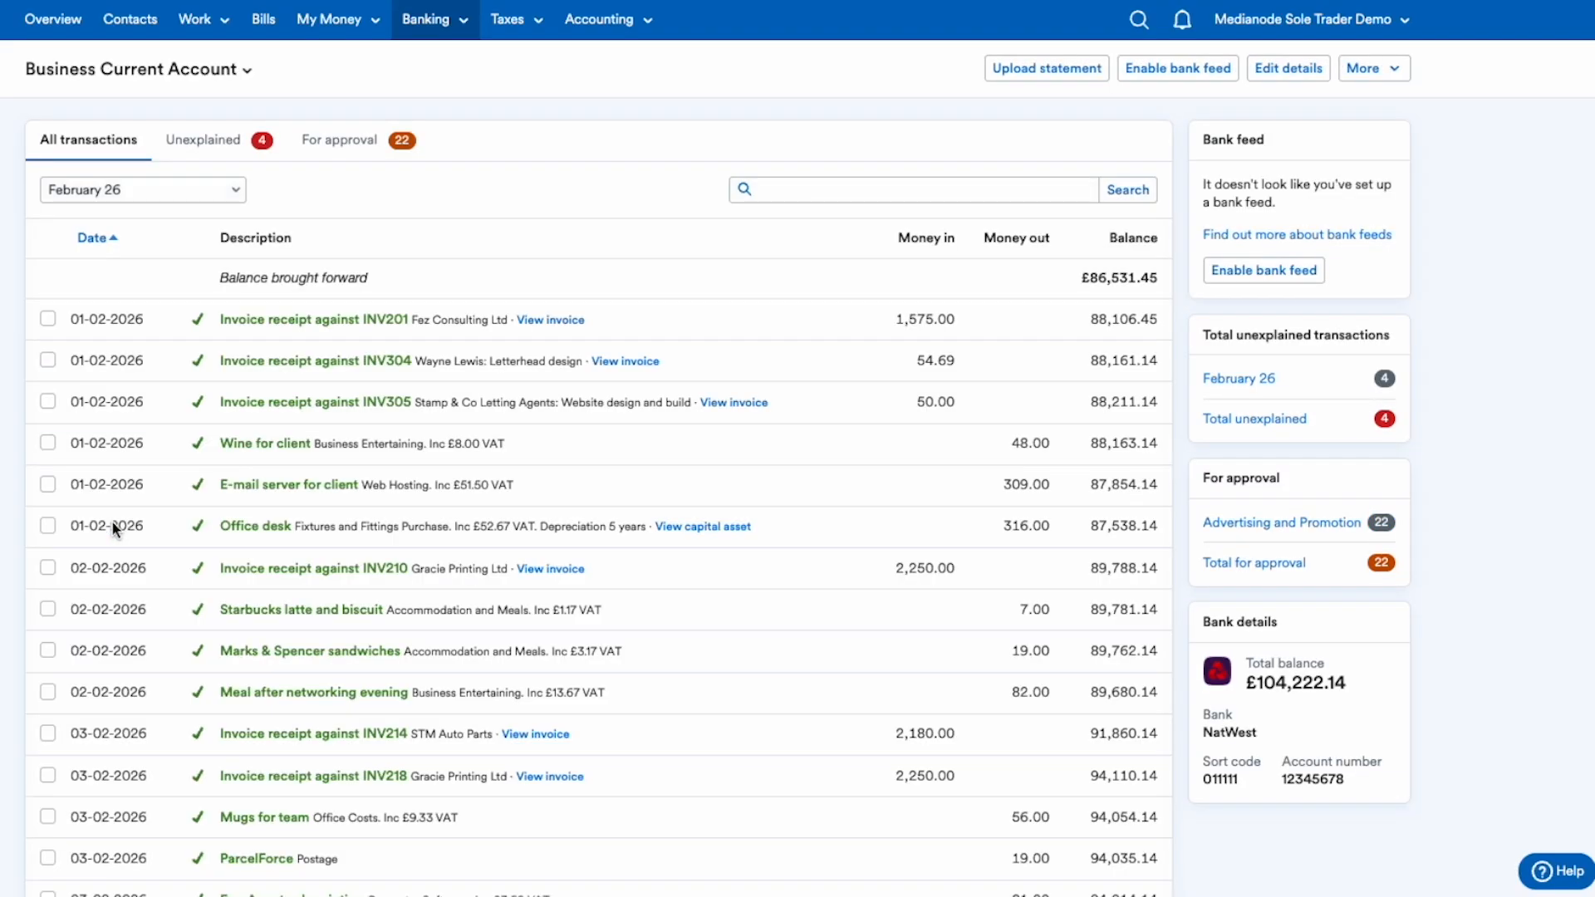
{"action": "scroll", "coordinate": [112, 520], "scroll_direction": "down", "scroll_amount": 7}
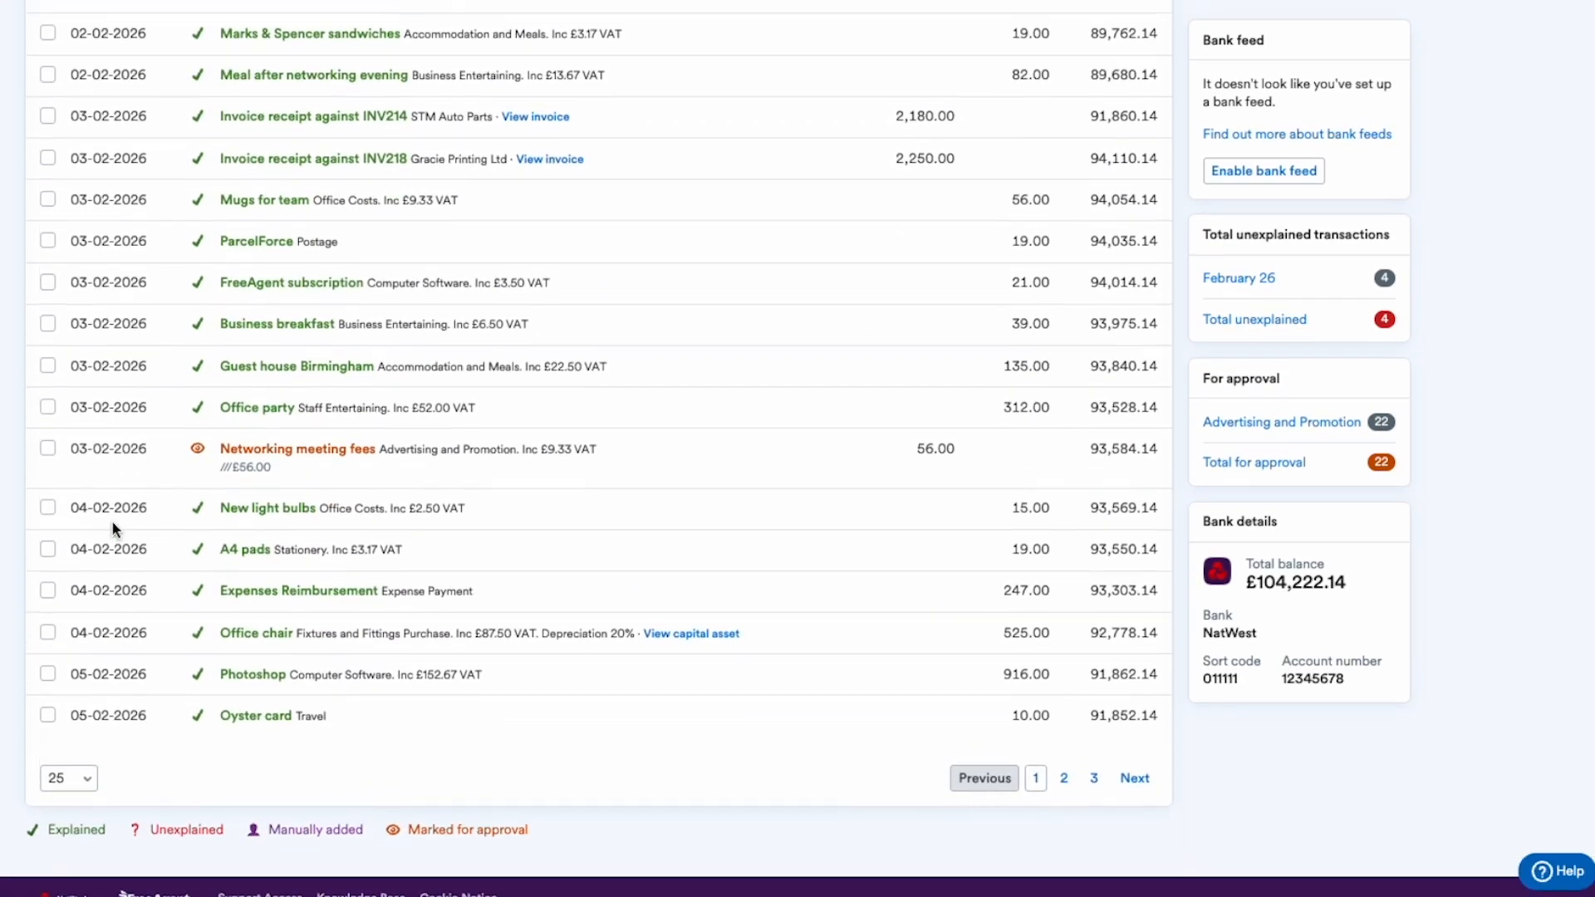
{"action": "scroll", "coordinate": [111, 520], "scroll_direction": "up", "scroll_amount": 7}
{"action": "scroll", "coordinate": [171, 545], "scroll_direction": "down", "scroll_amount": 7}
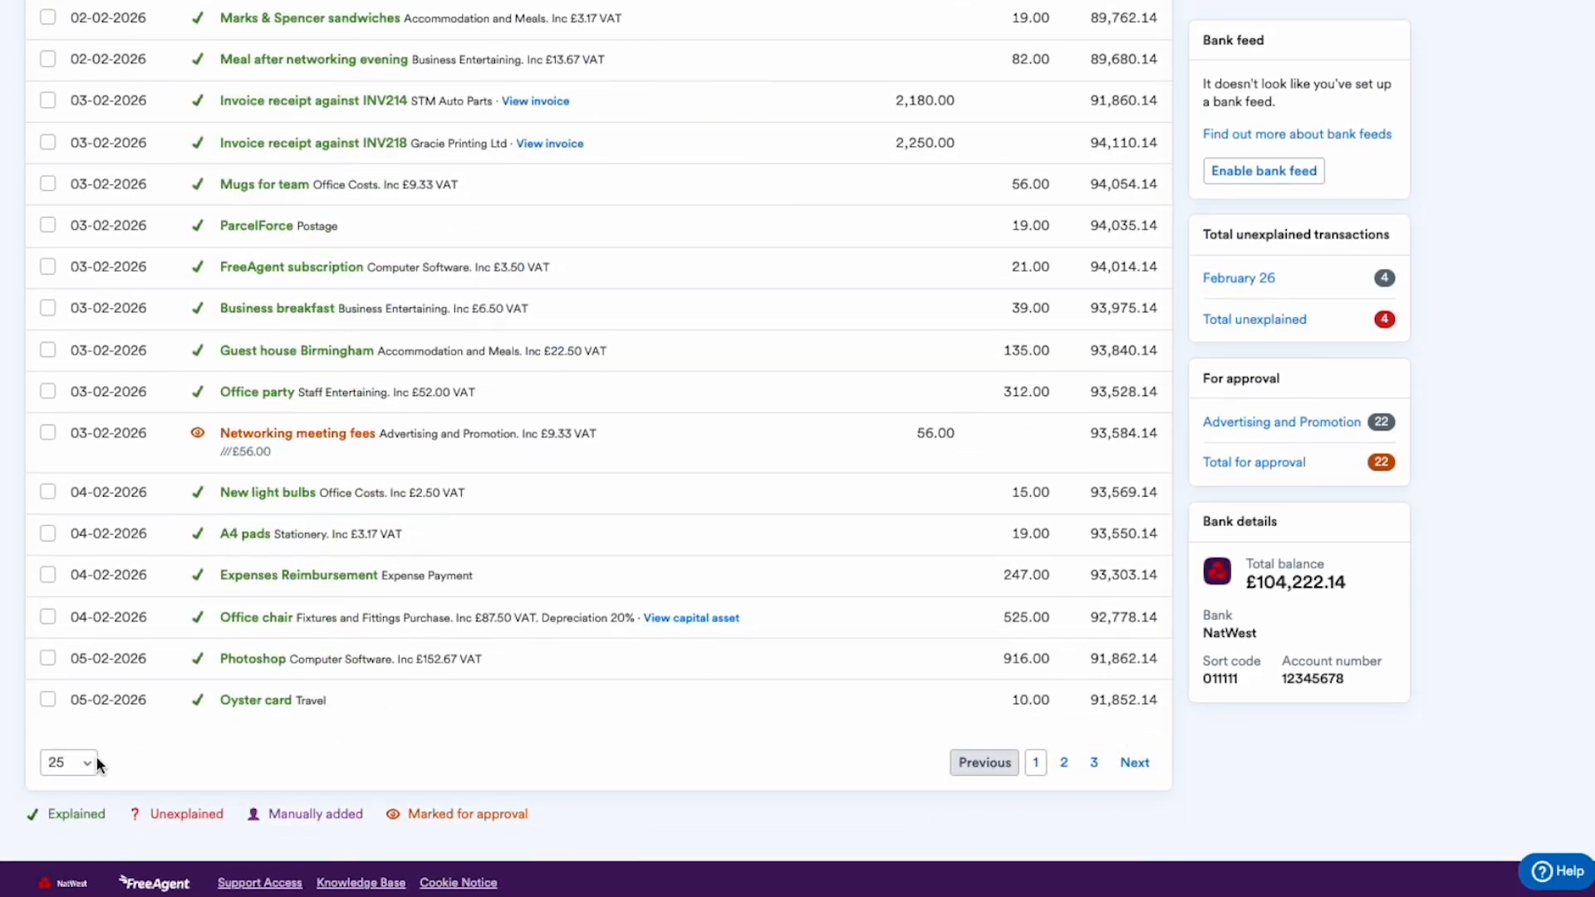
{"action": "left_click", "coordinate": [93, 761]}
{"action": "left_click", "coordinate": [80, 811]}
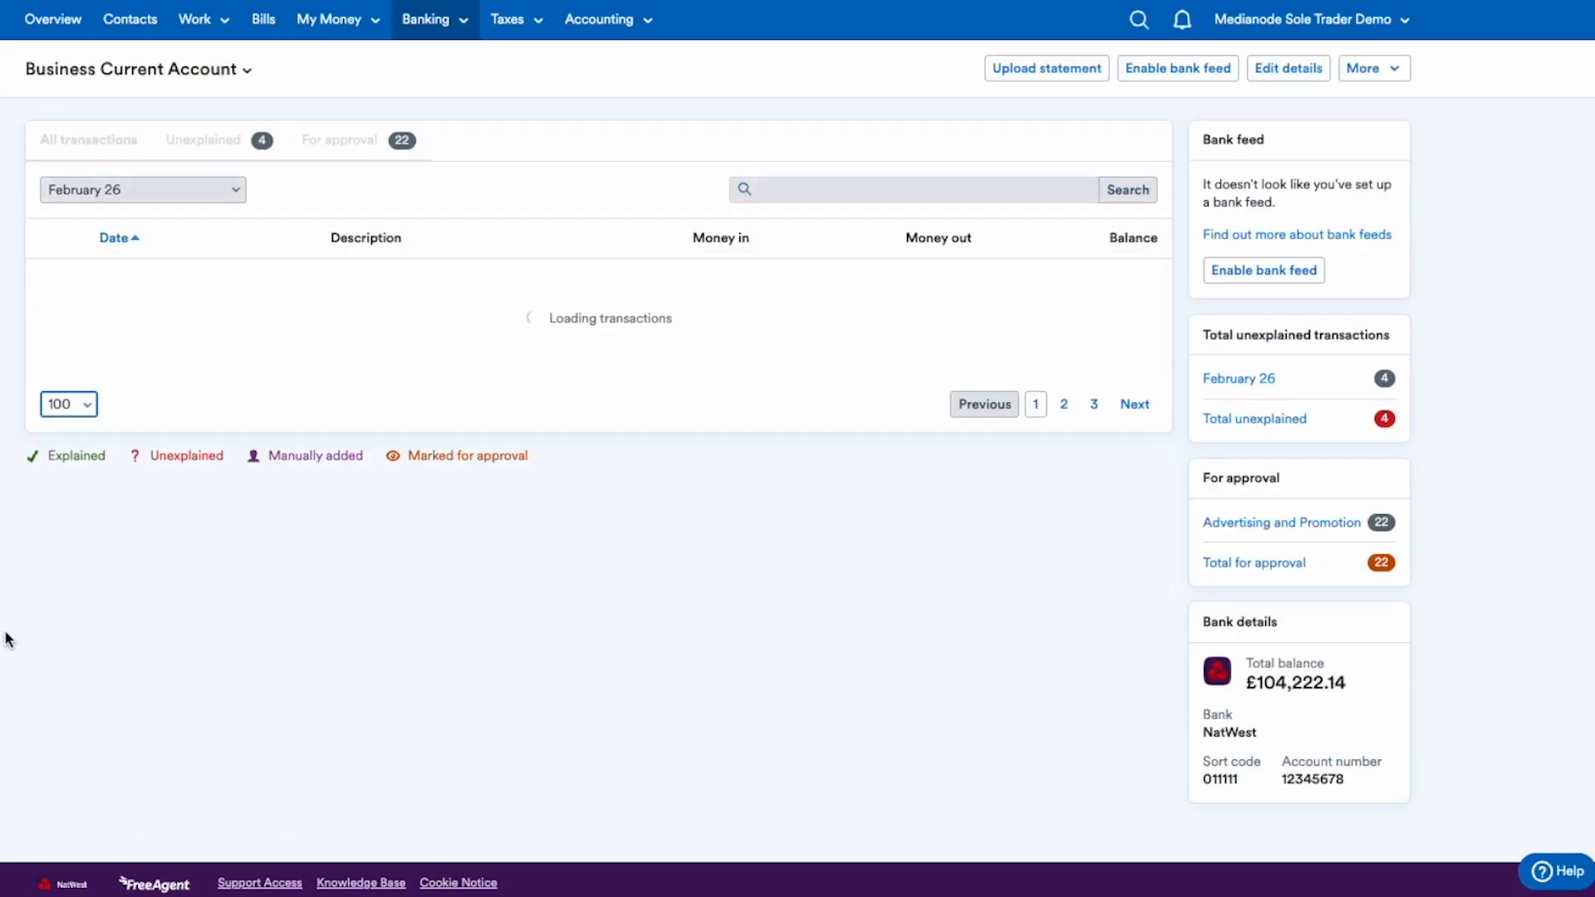
{"action": "scroll", "coordinate": [7, 638], "scroll_direction": "down", "scroll_amount": 1}
{"action": "scroll", "coordinate": [6, 638], "scroll_direction": "down", "scroll_amount": 1}
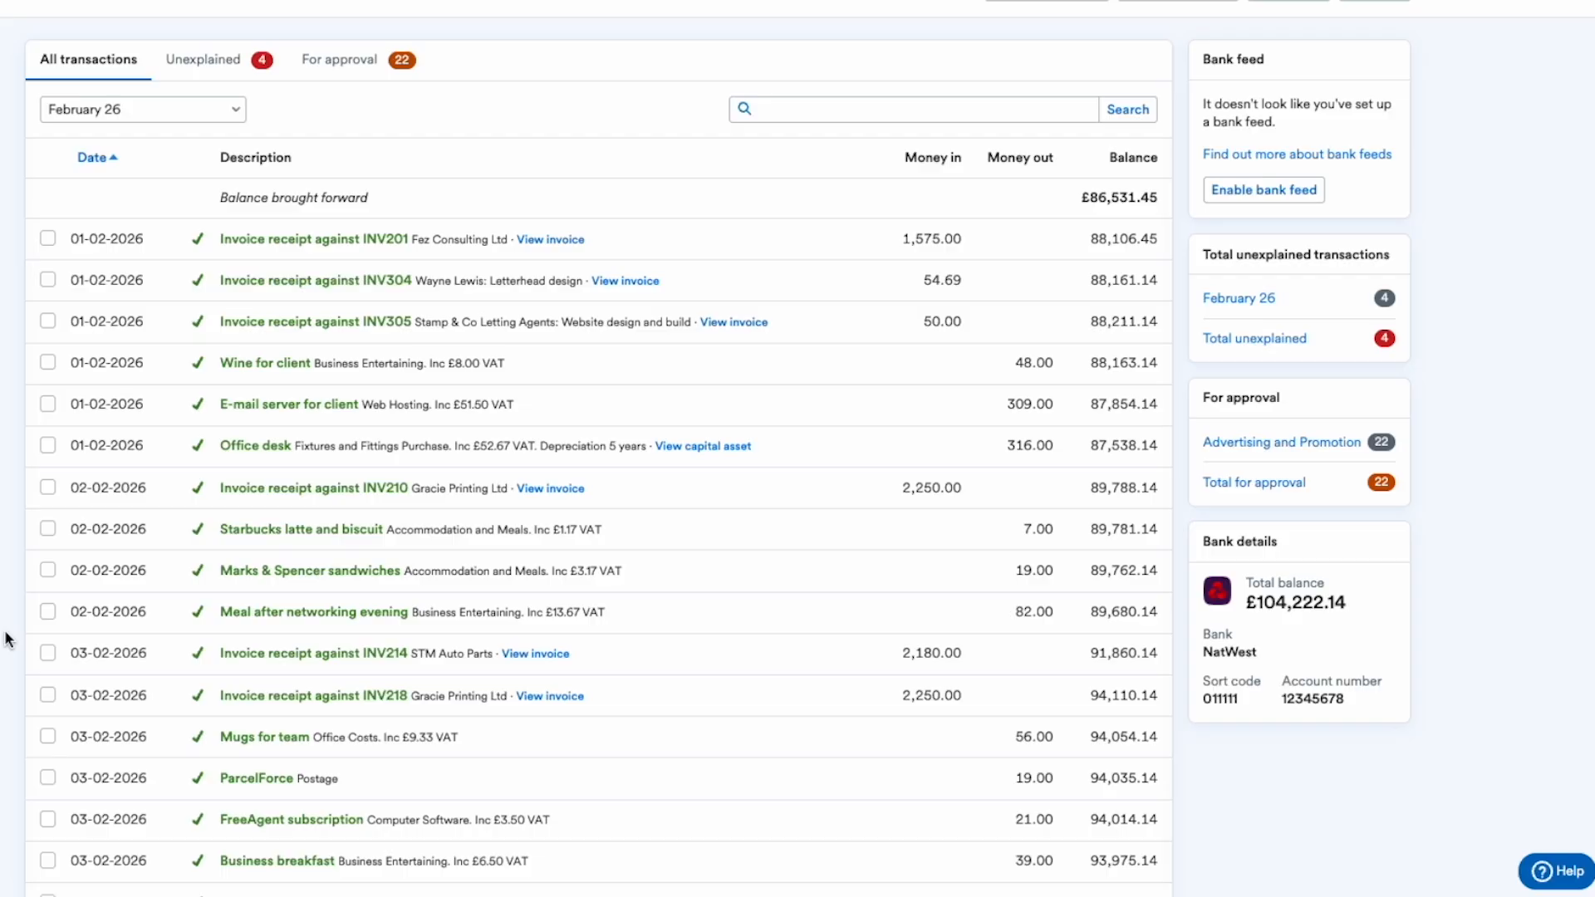
{"action": "scroll", "coordinate": [836, 466], "scroll_direction": "up", "scroll_amount": 2}
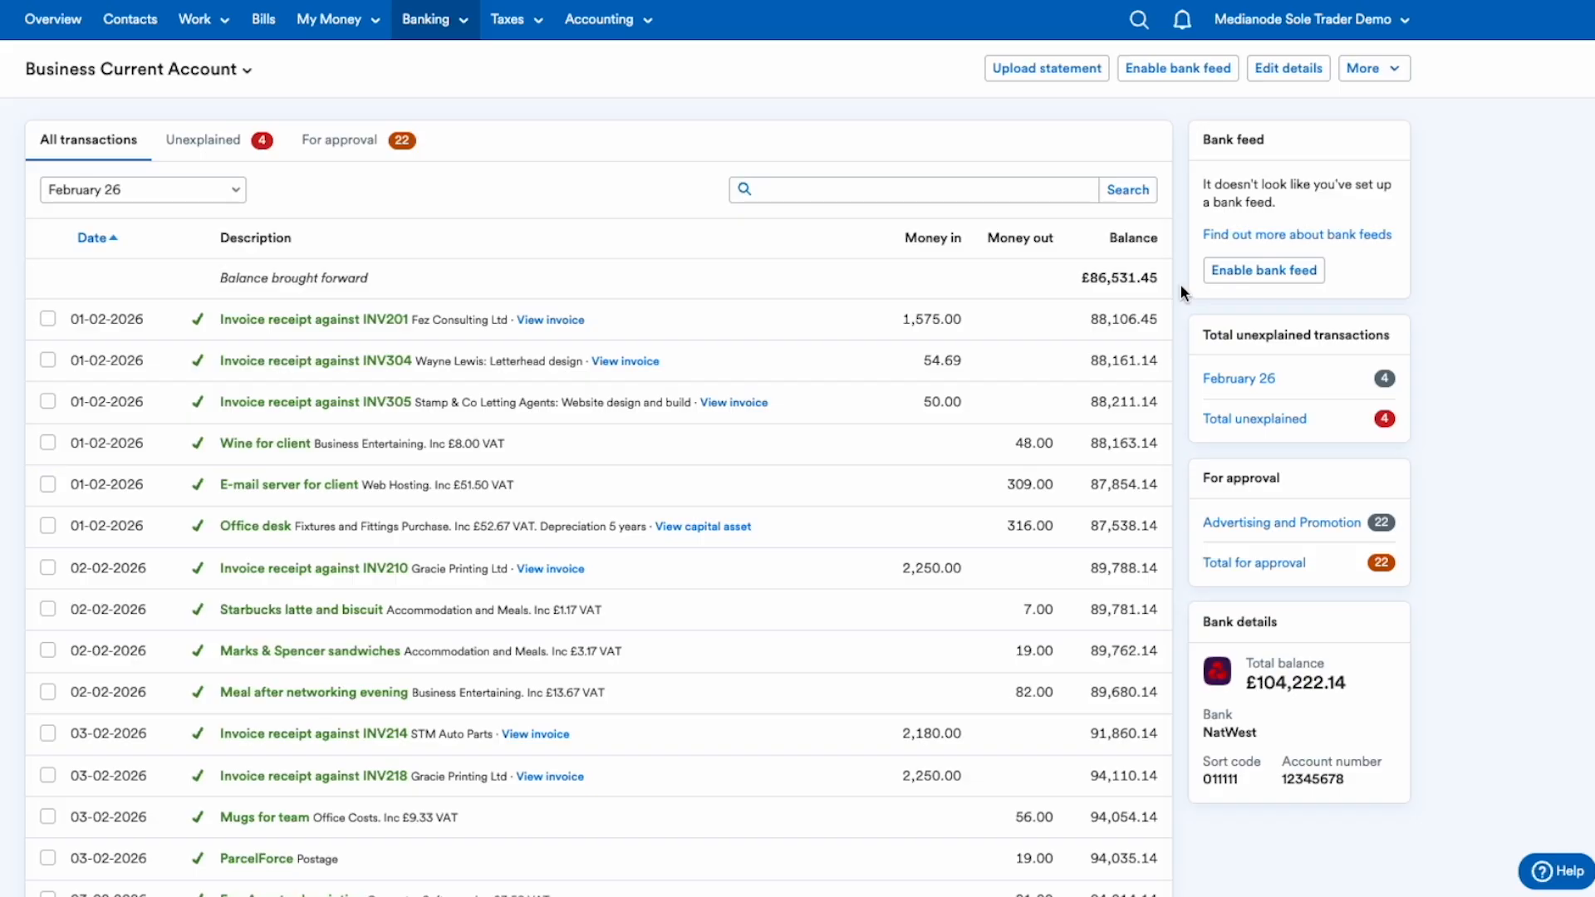
Step: Review the Business Current Account's details, opening balance and guess-explanations setting, and leave without saving
{"action": "left_click", "coordinate": [1288, 70]}
{"action": "scroll", "coordinate": [884, 395], "scroll_direction": "down", "scroll_amount": 1}
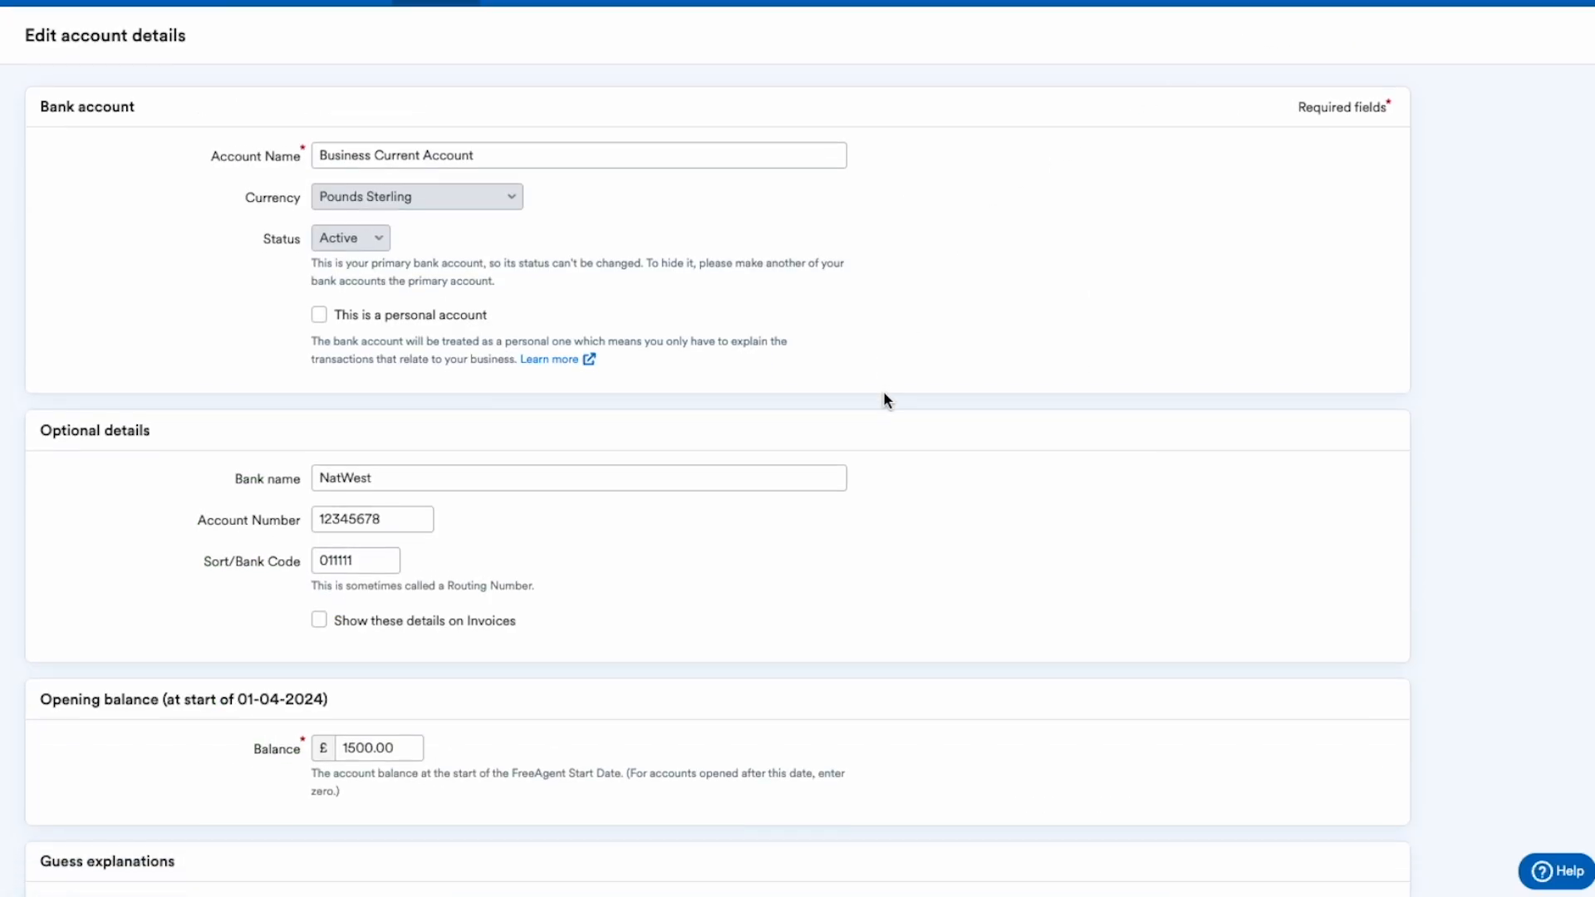
{"action": "scroll", "coordinate": [884, 394], "scroll_direction": "down", "scroll_amount": 2}
{"action": "left_click_drag", "start_coordinate": [591, 736], "coordinate": [367, 733]}
{"action": "left_click", "coordinate": [402, 710]}
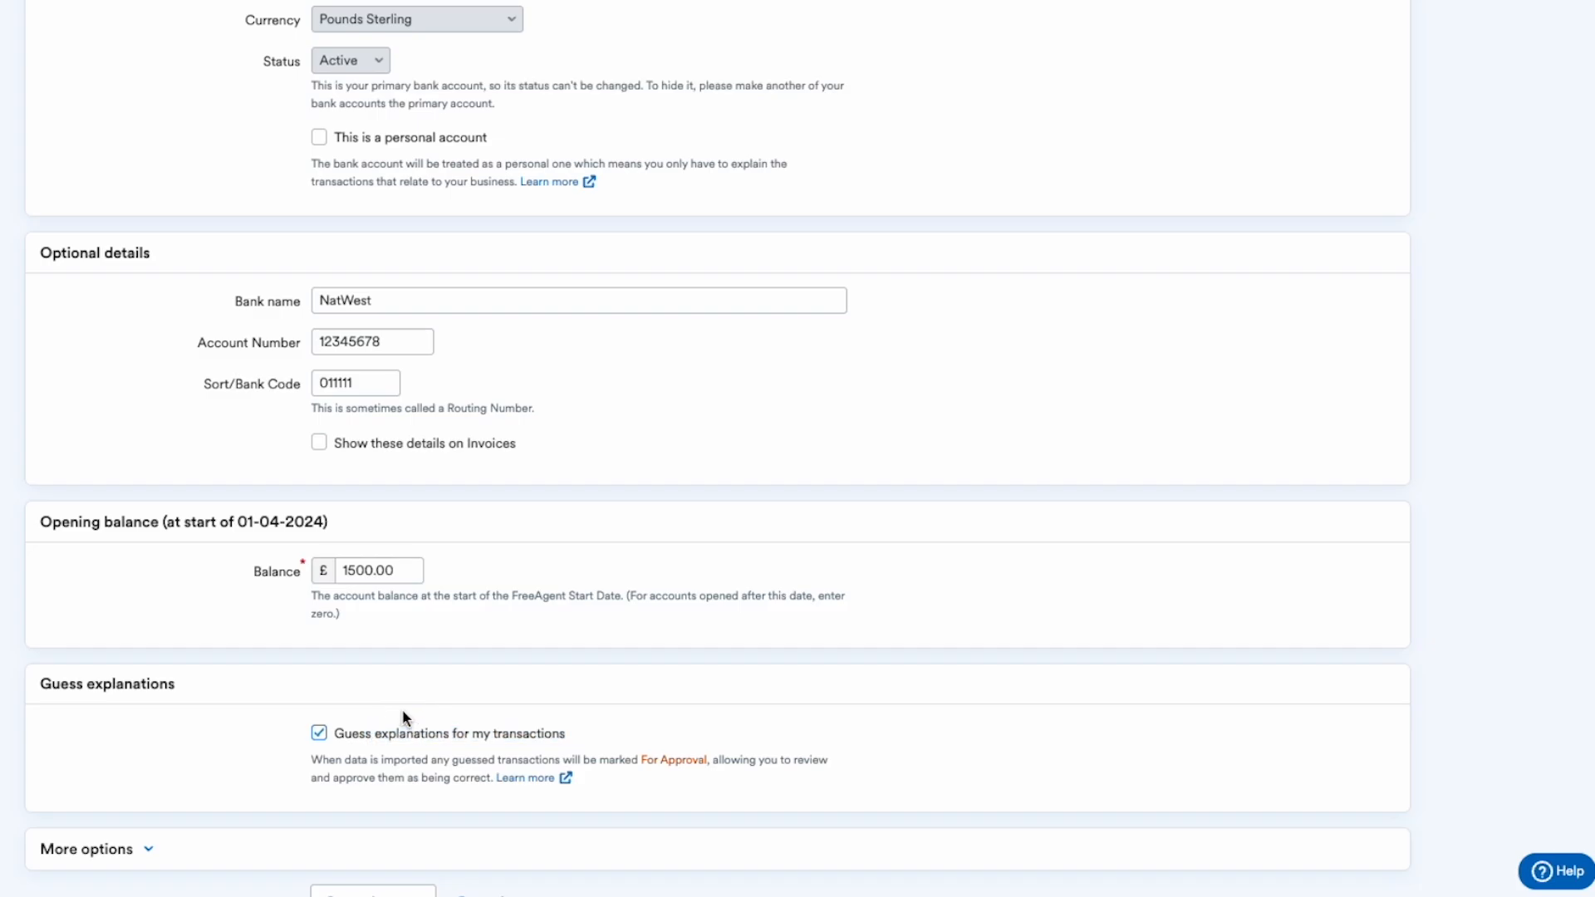
{"action": "scroll", "coordinate": [402, 710], "scroll_direction": "down", "scroll_amount": 1}
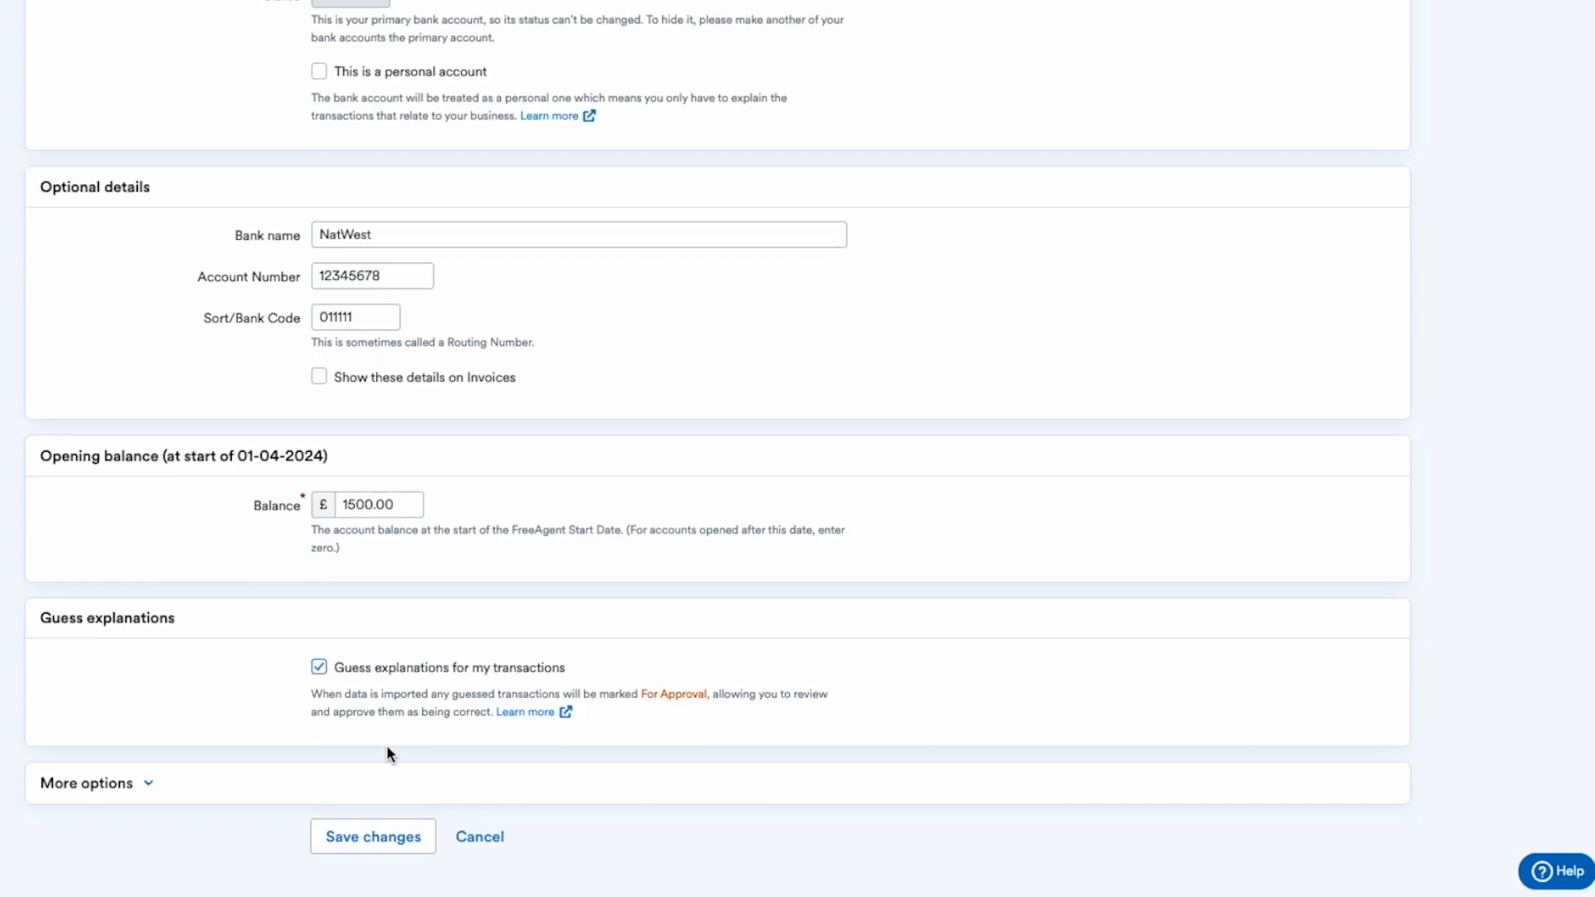
{"action": "left_click", "coordinate": [474, 842]}
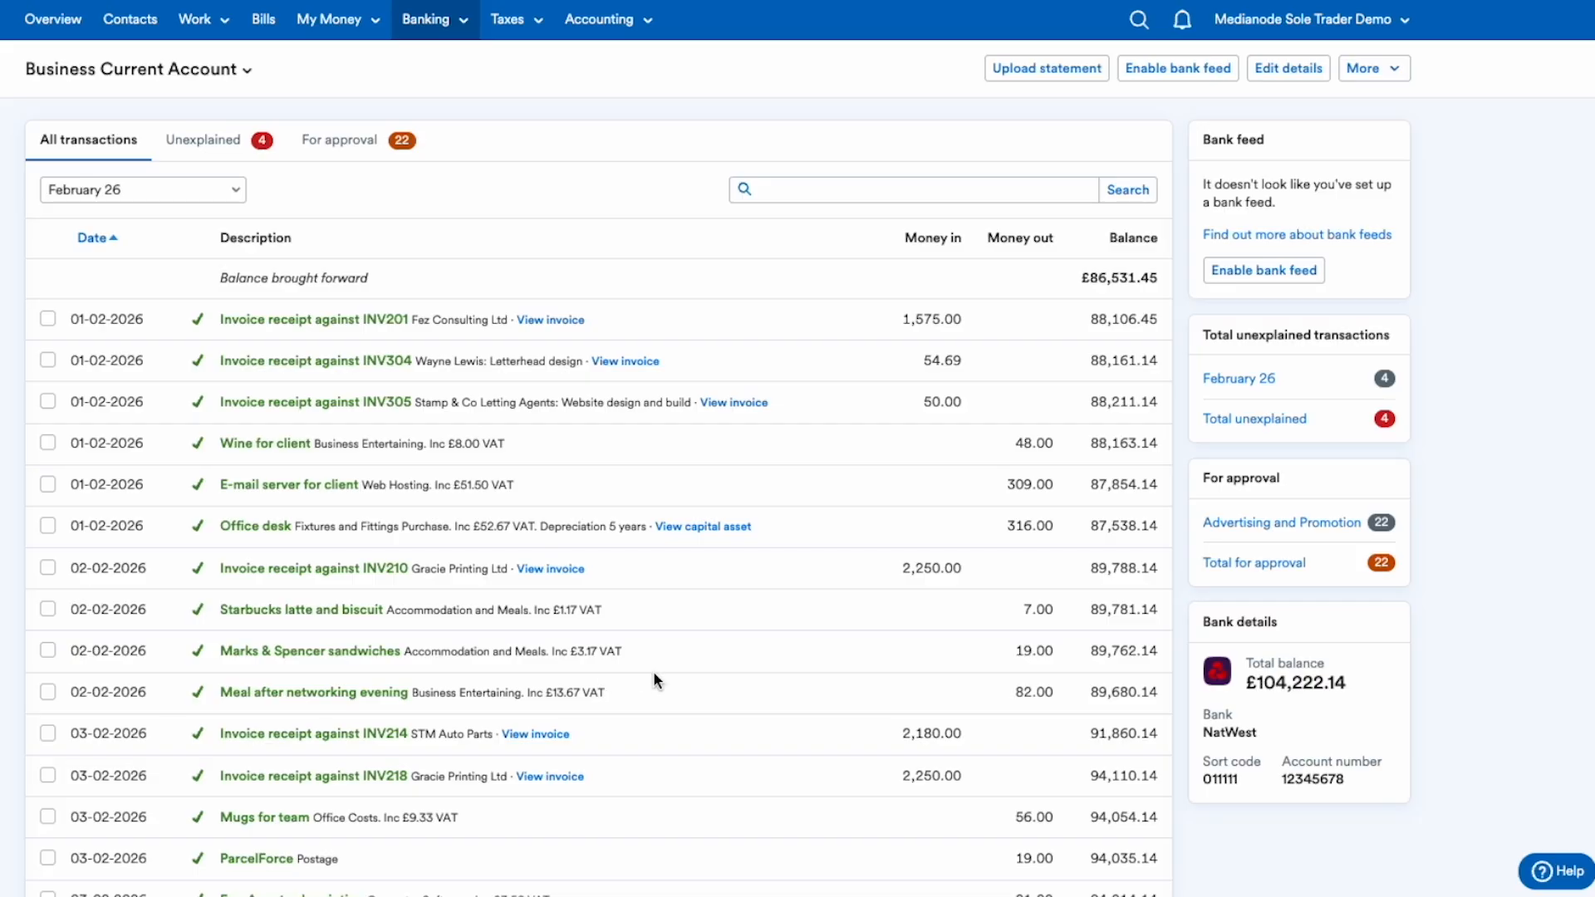
Step: Sort the Business Current Account's February 26 transactions by date with the newest first
{"action": "scroll", "coordinate": [705, 688], "scroll_direction": "down", "scroll_amount": 4}
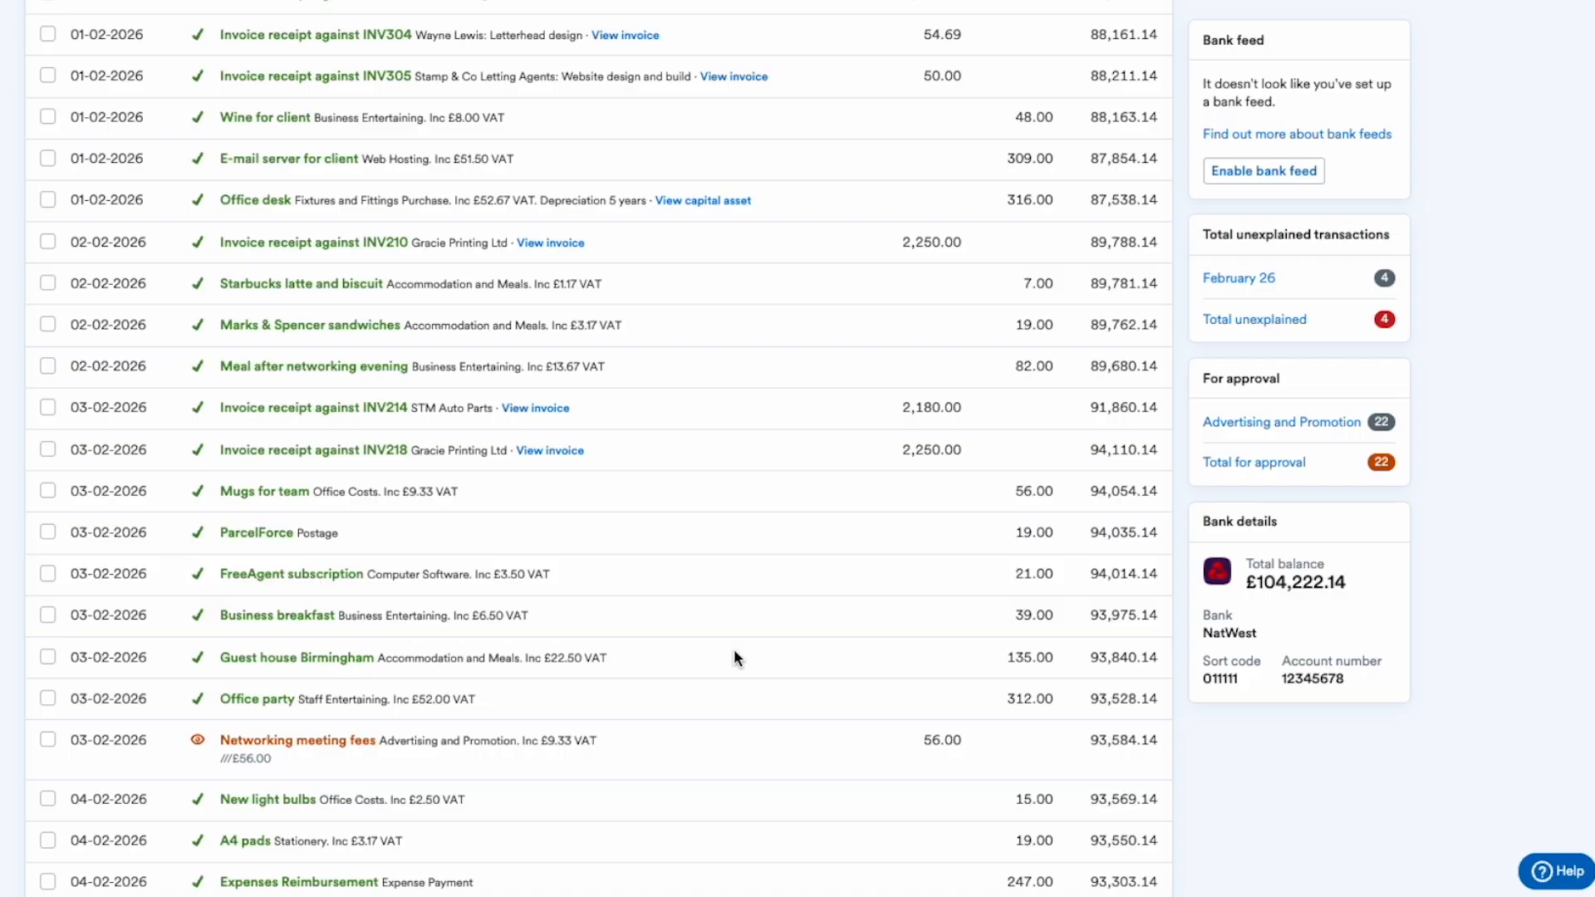
{"action": "scroll", "coordinate": [734, 650], "scroll_direction": "up", "scroll_amount": 4}
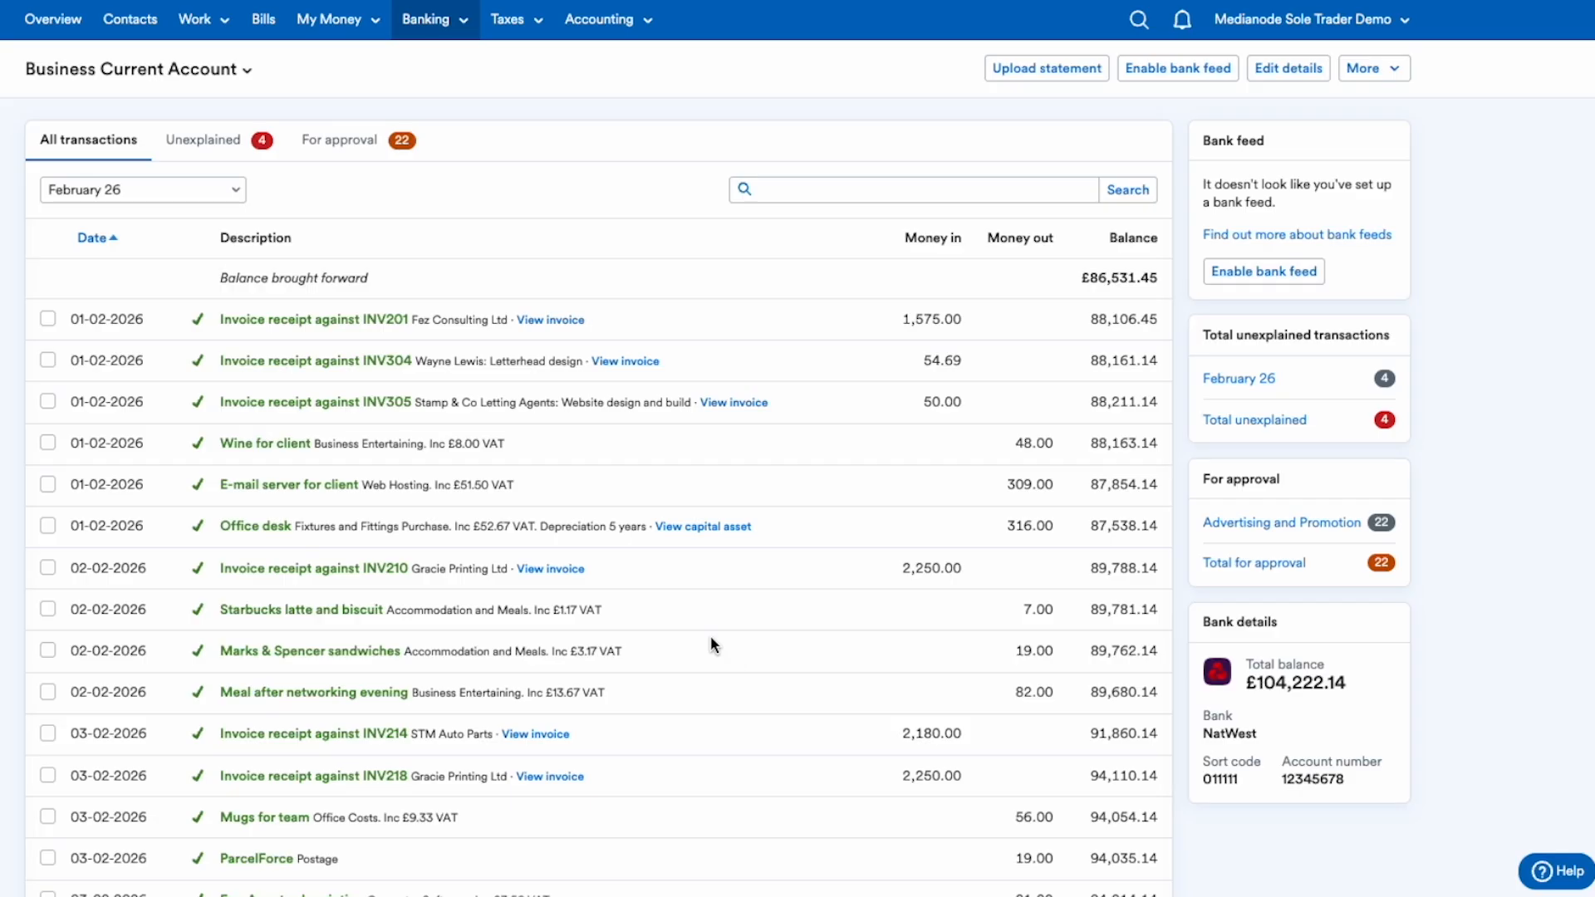
{"action": "left_click", "coordinate": [96, 238]}
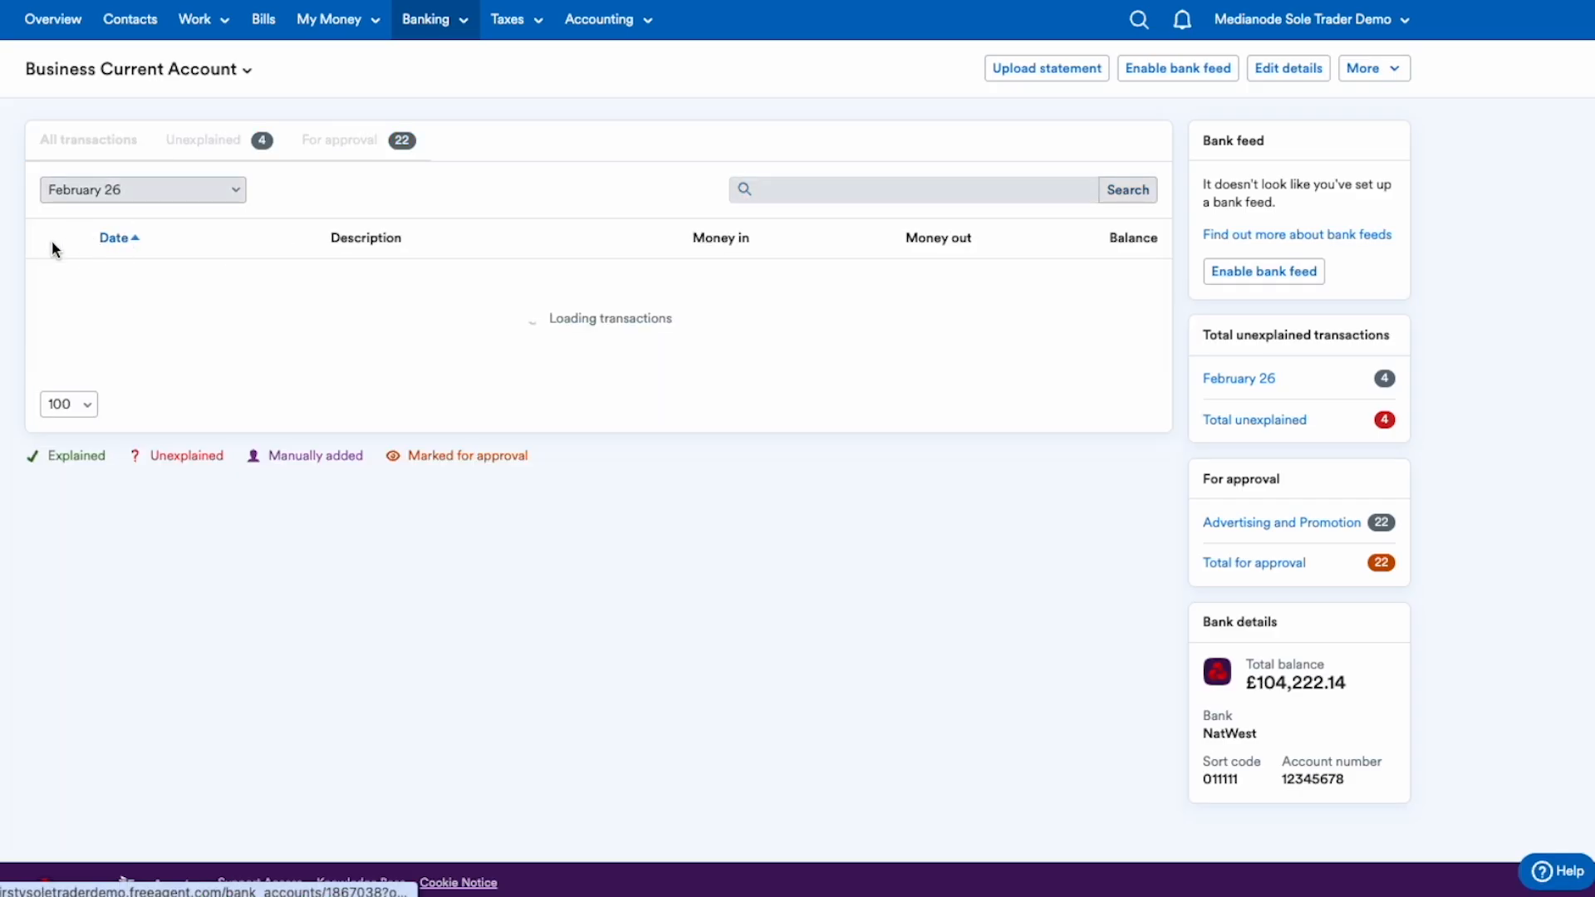
{"action": "scroll", "coordinate": [797, 448], "scroll_direction": "down", "scroll_amount": 2}
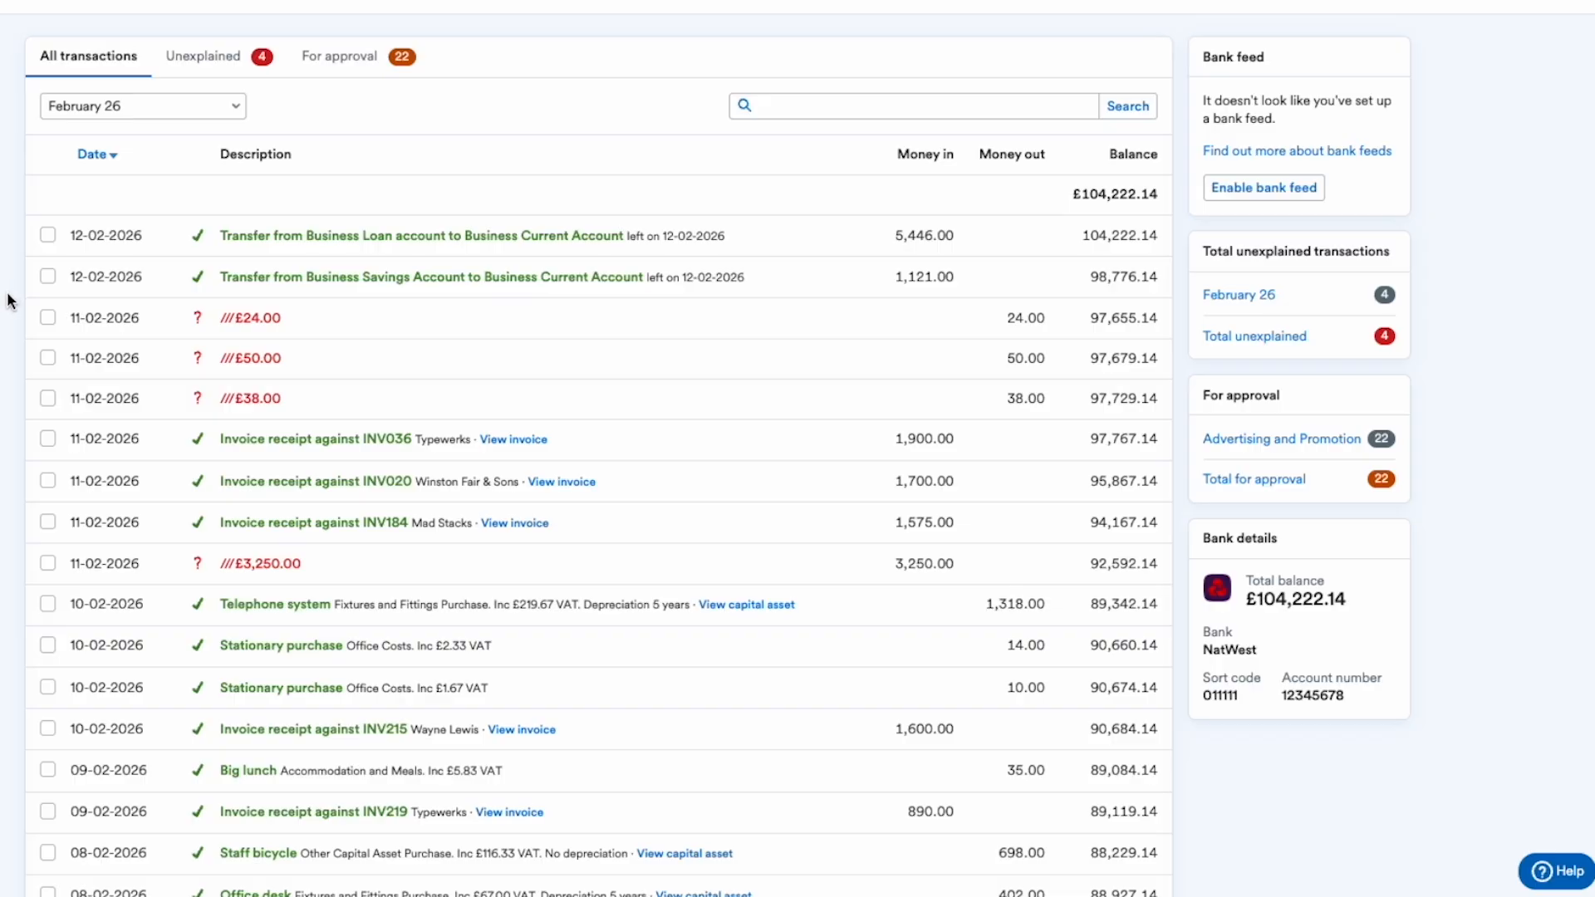
Step: Select the unexplained £24, £50 and £38 transactions to view the bulk explanation options, and clear the selection
{"action": "left_click", "coordinate": [47, 318]}
{"action": "left_click", "coordinate": [48, 357]}
{"action": "left_click", "coordinate": [48, 398]}
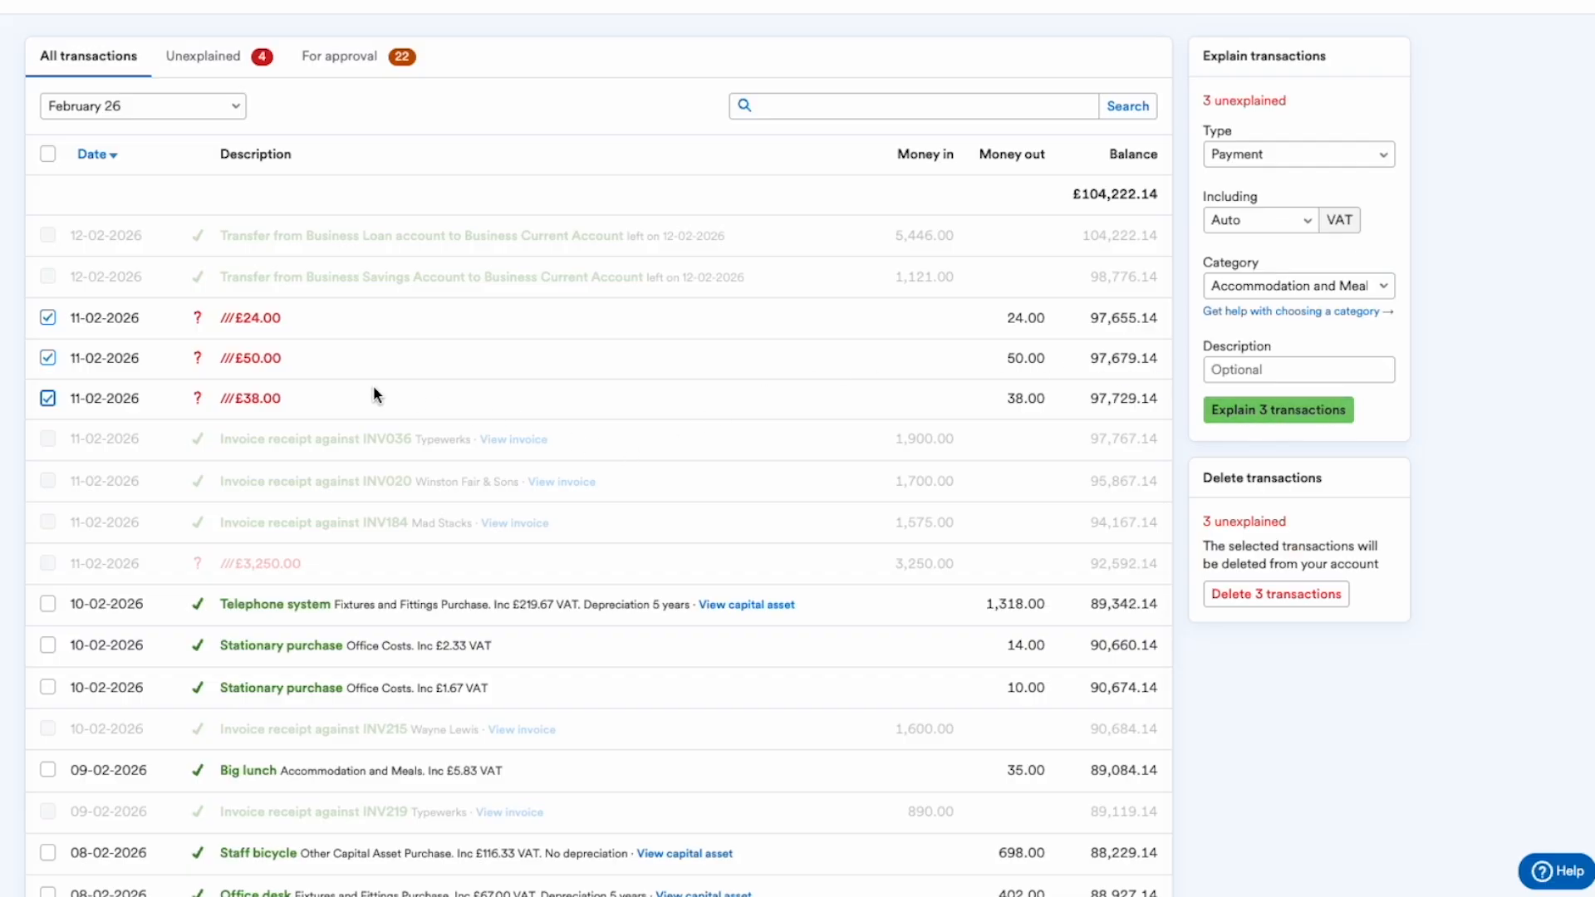
{"action": "left_click", "coordinate": [50, 399]}
{"action": "left_click", "coordinate": [45, 358]}
{"action": "left_click", "coordinate": [47, 317]}
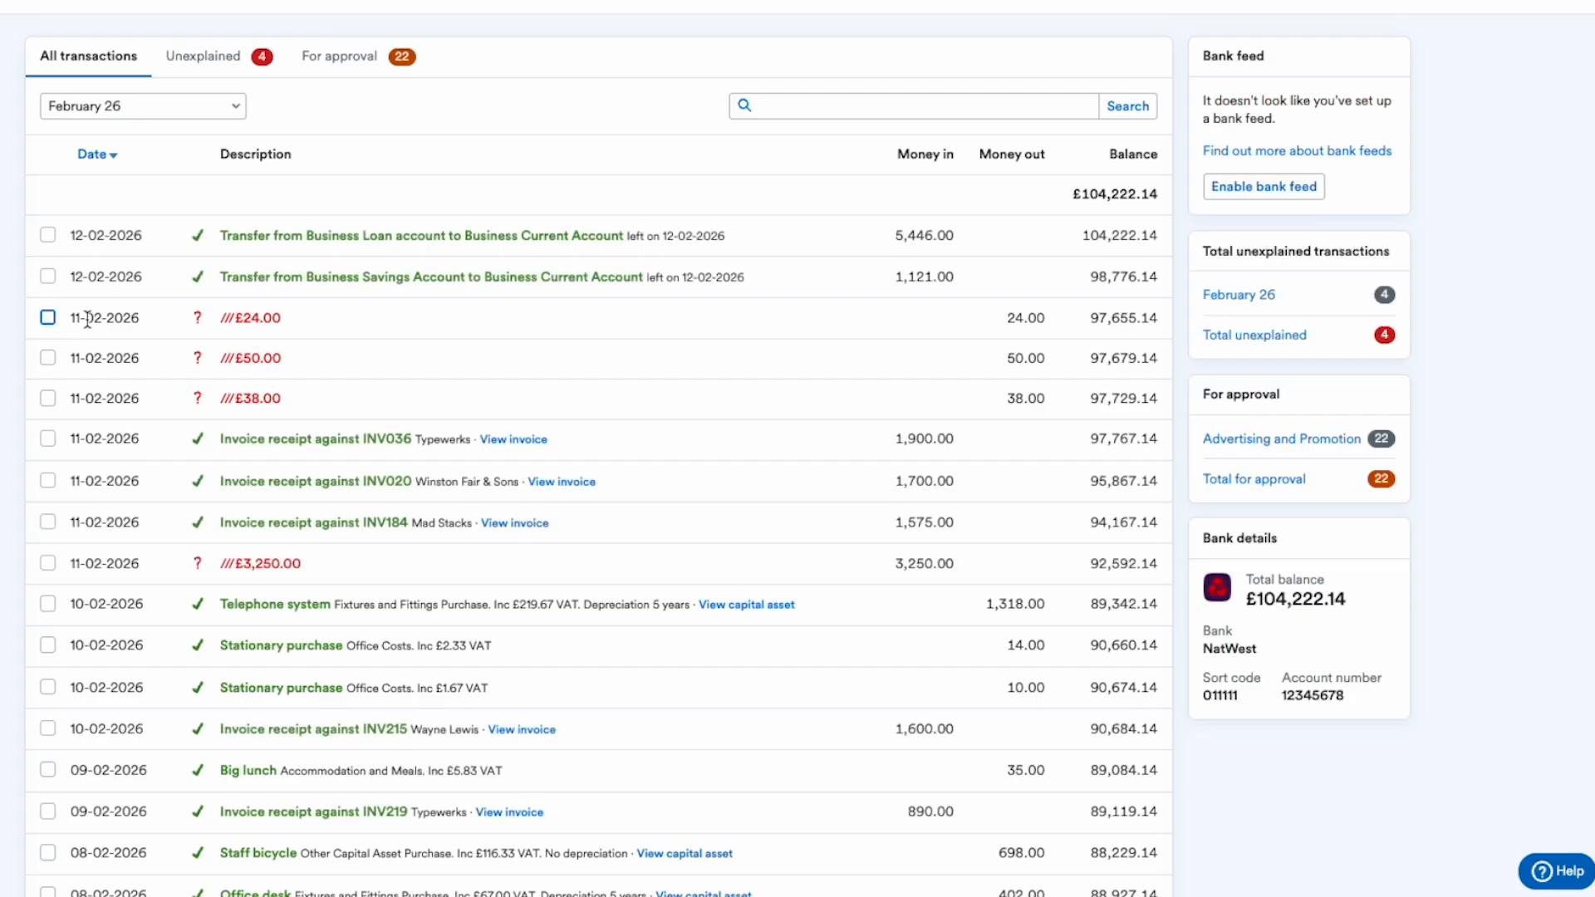
Step: Explain the unexplained £24.00 transaction as an Office Costs payment with the description "Stationary purchase"
{"action": "left_click", "coordinate": [251, 319]}
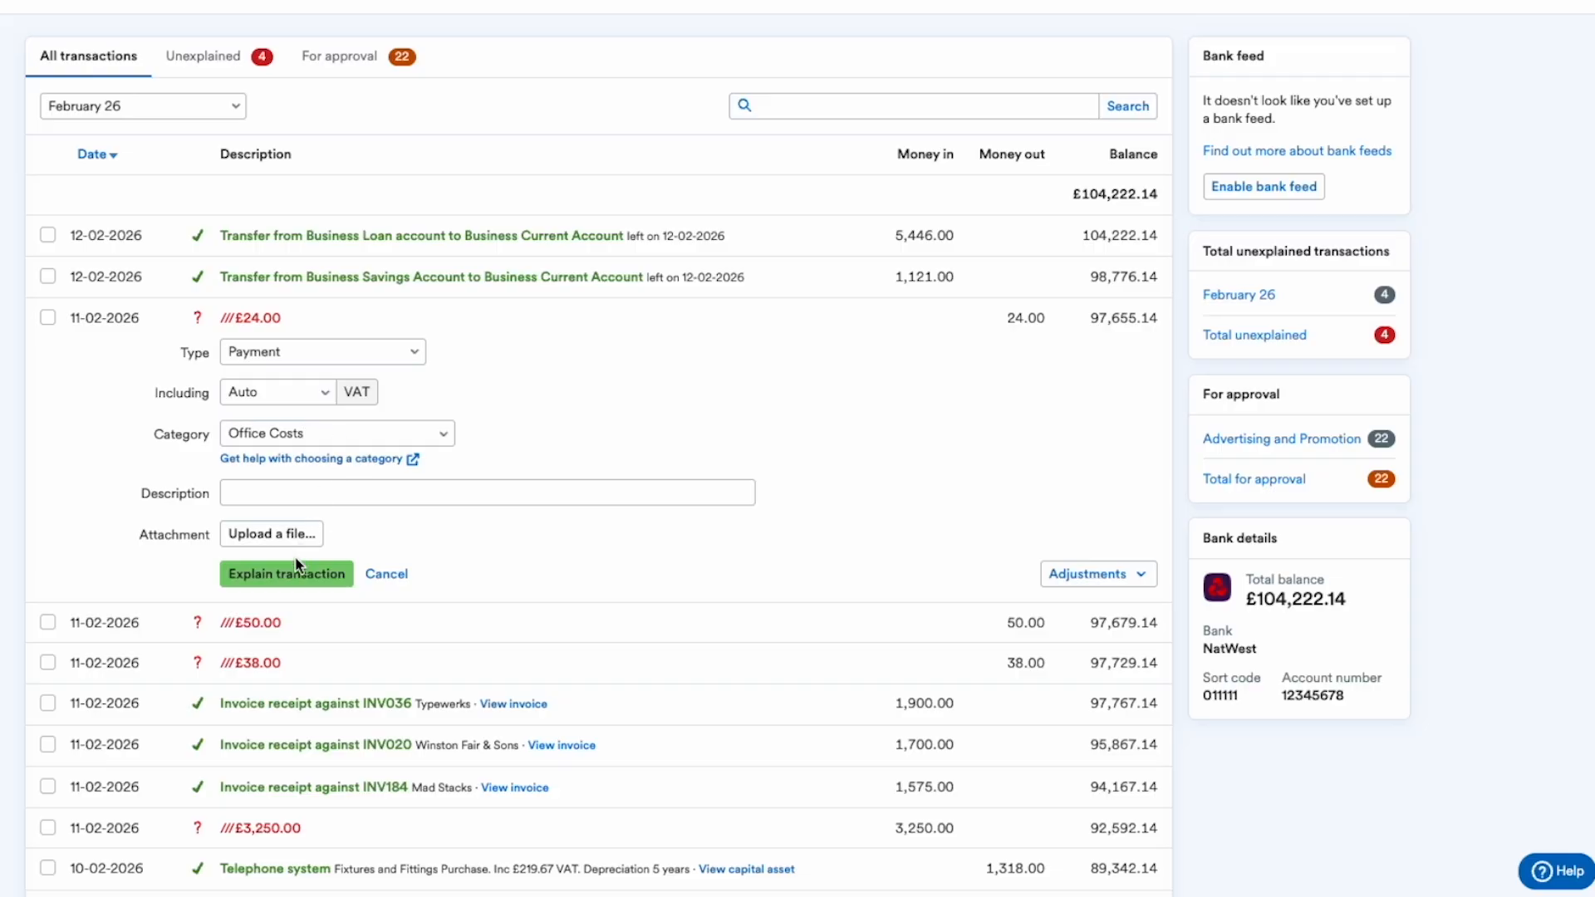
{"action": "left_click", "coordinate": [276, 484]}
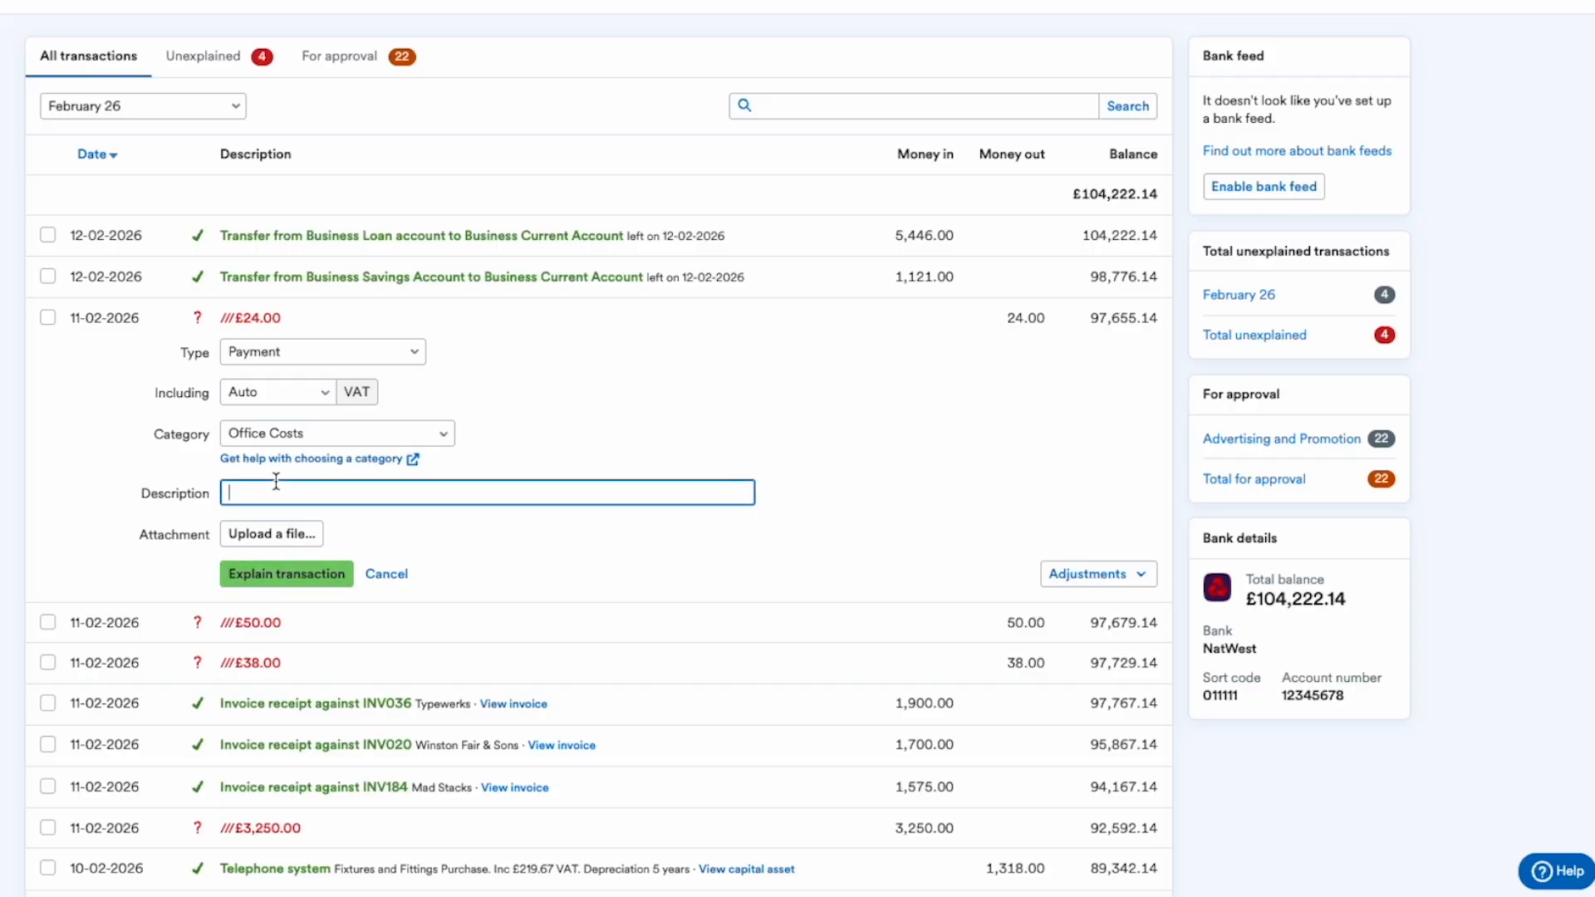
{"action": "type", "text": "Purchase"}
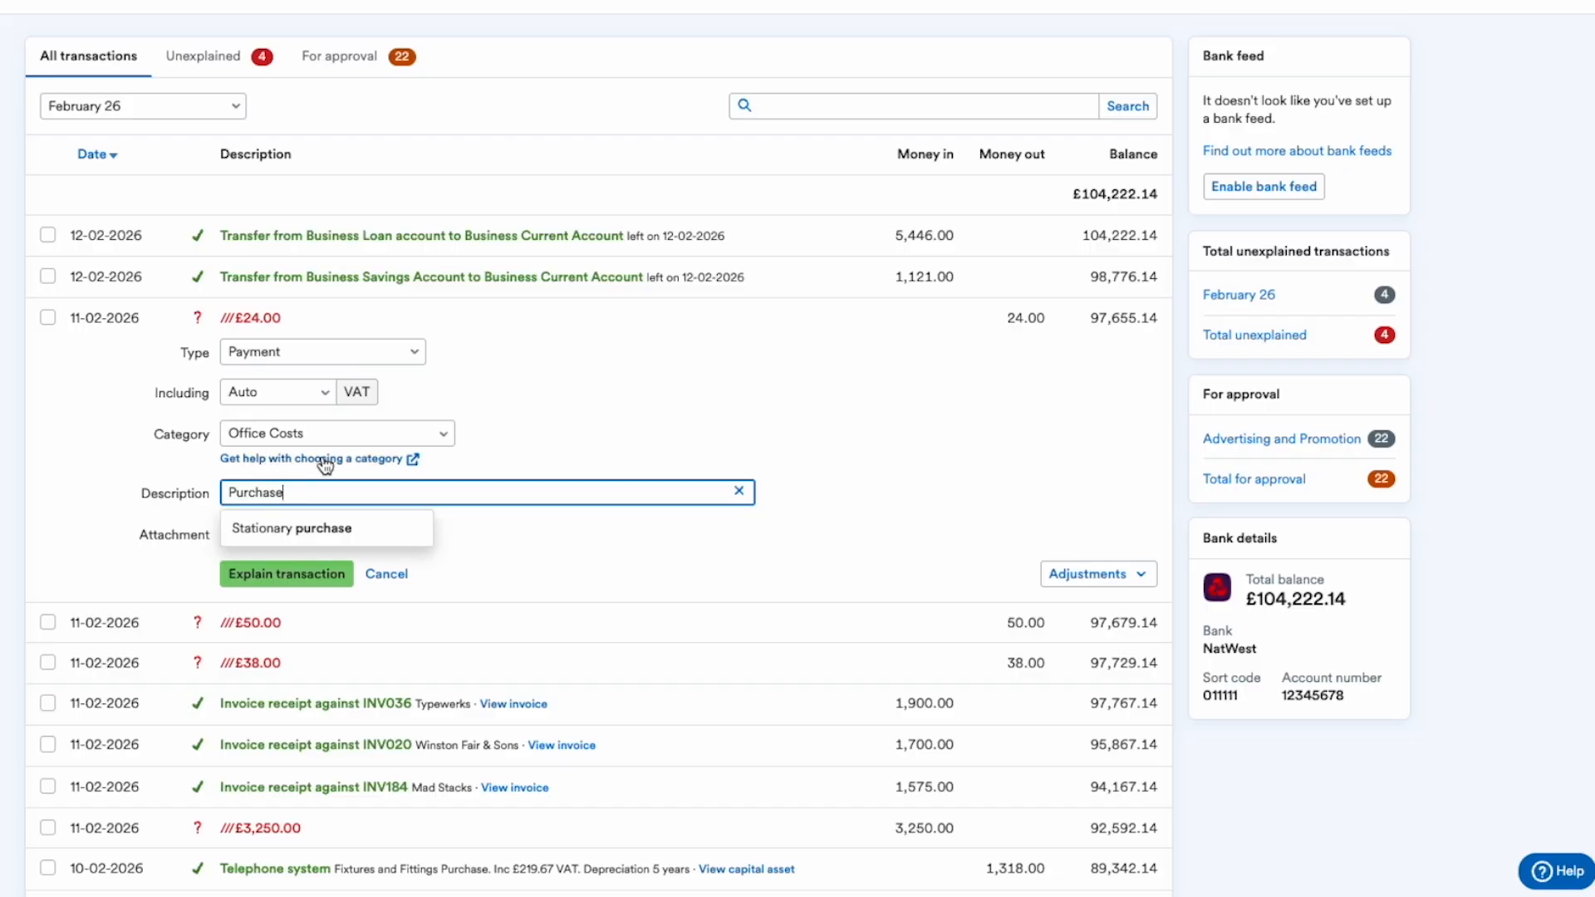
{"action": "left_click", "coordinate": [301, 535]}
{"action": "left_click", "coordinate": [296, 580]}
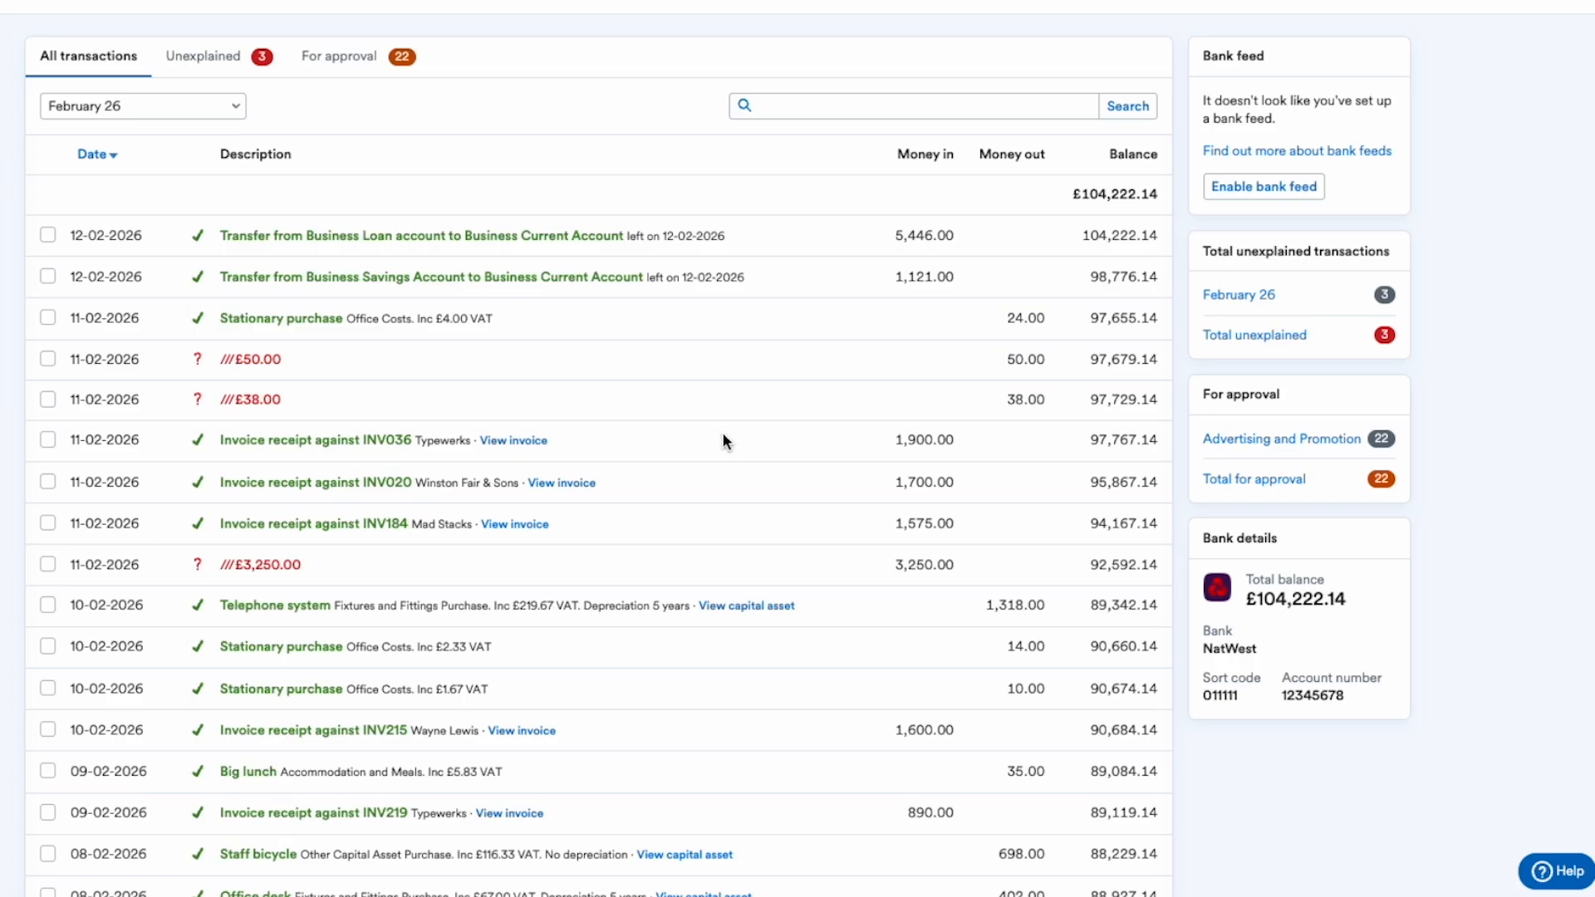
Step: Mark the Business Current Account as a personal account in its details and save the change
{"action": "scroll", "coordinate": [1038, 216], "scroll_direction": "up", "scroll_amount": 1}
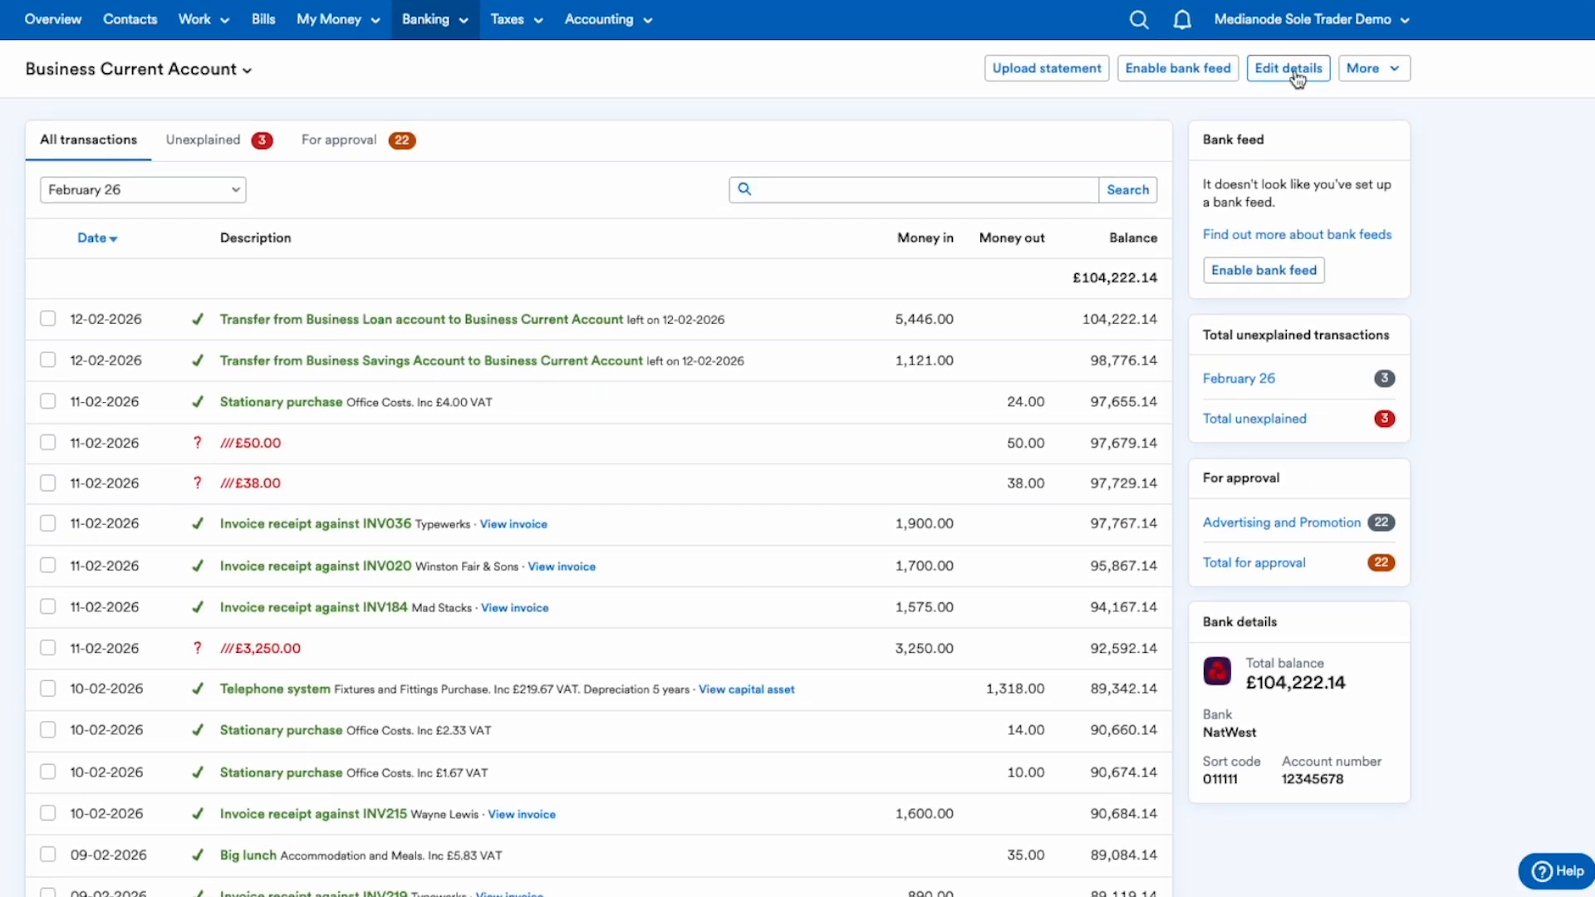
{"action": "left_click", "coordinate": [1297, 71]}
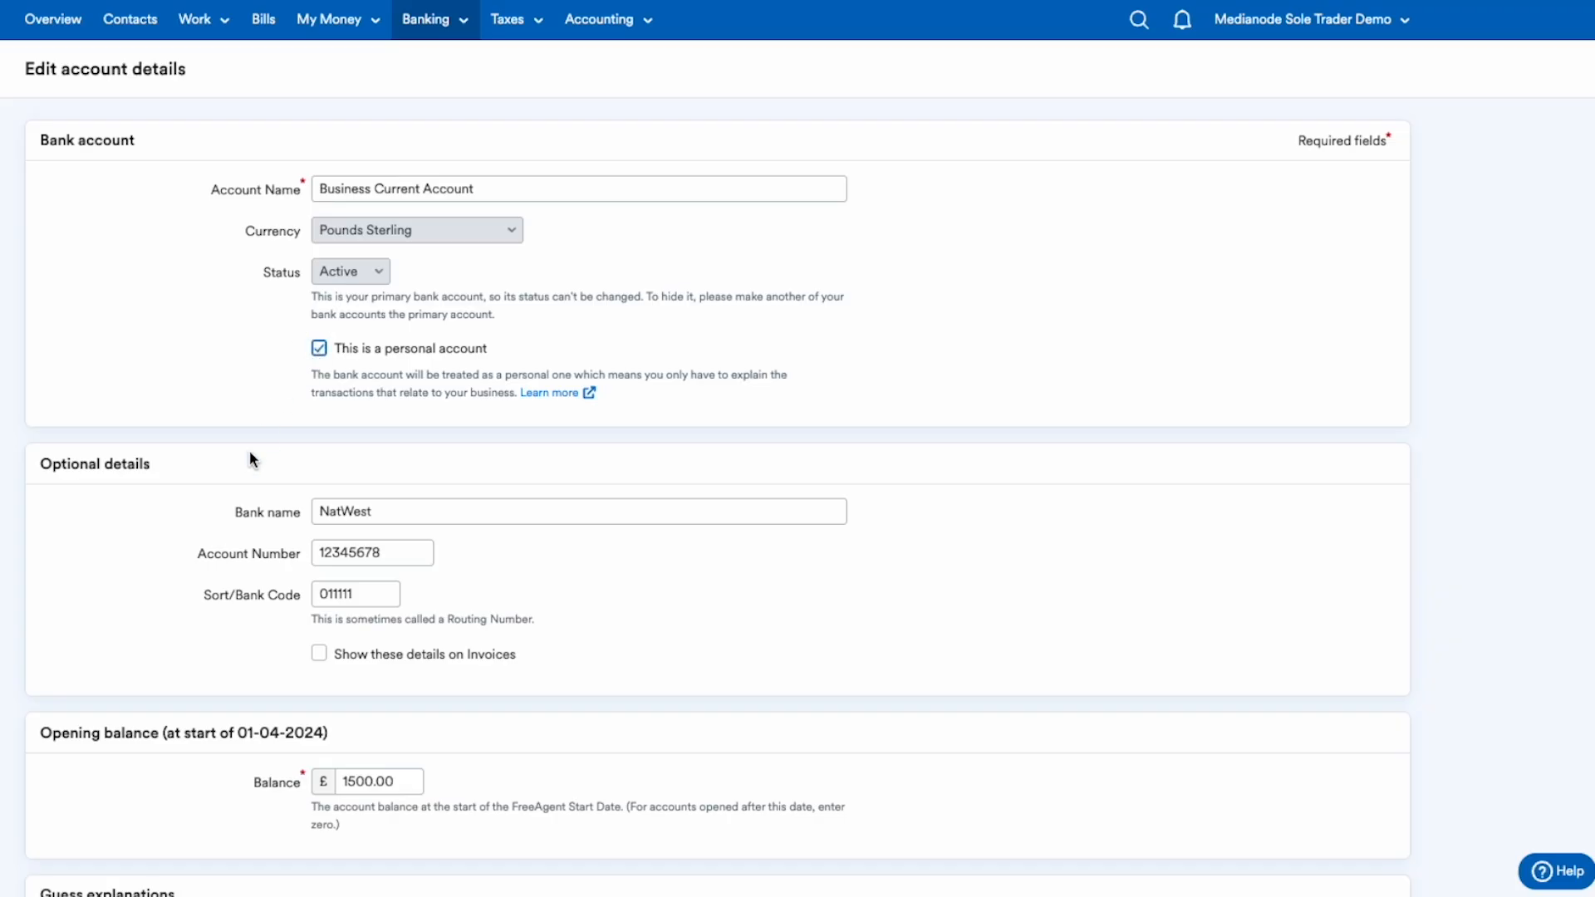
{"action": "scroll", "coordinate": [249, 451], "scroll_direction": "down", "scroll_amount": 4}
{"action": "left_click", "coordinate": [360, 765]}
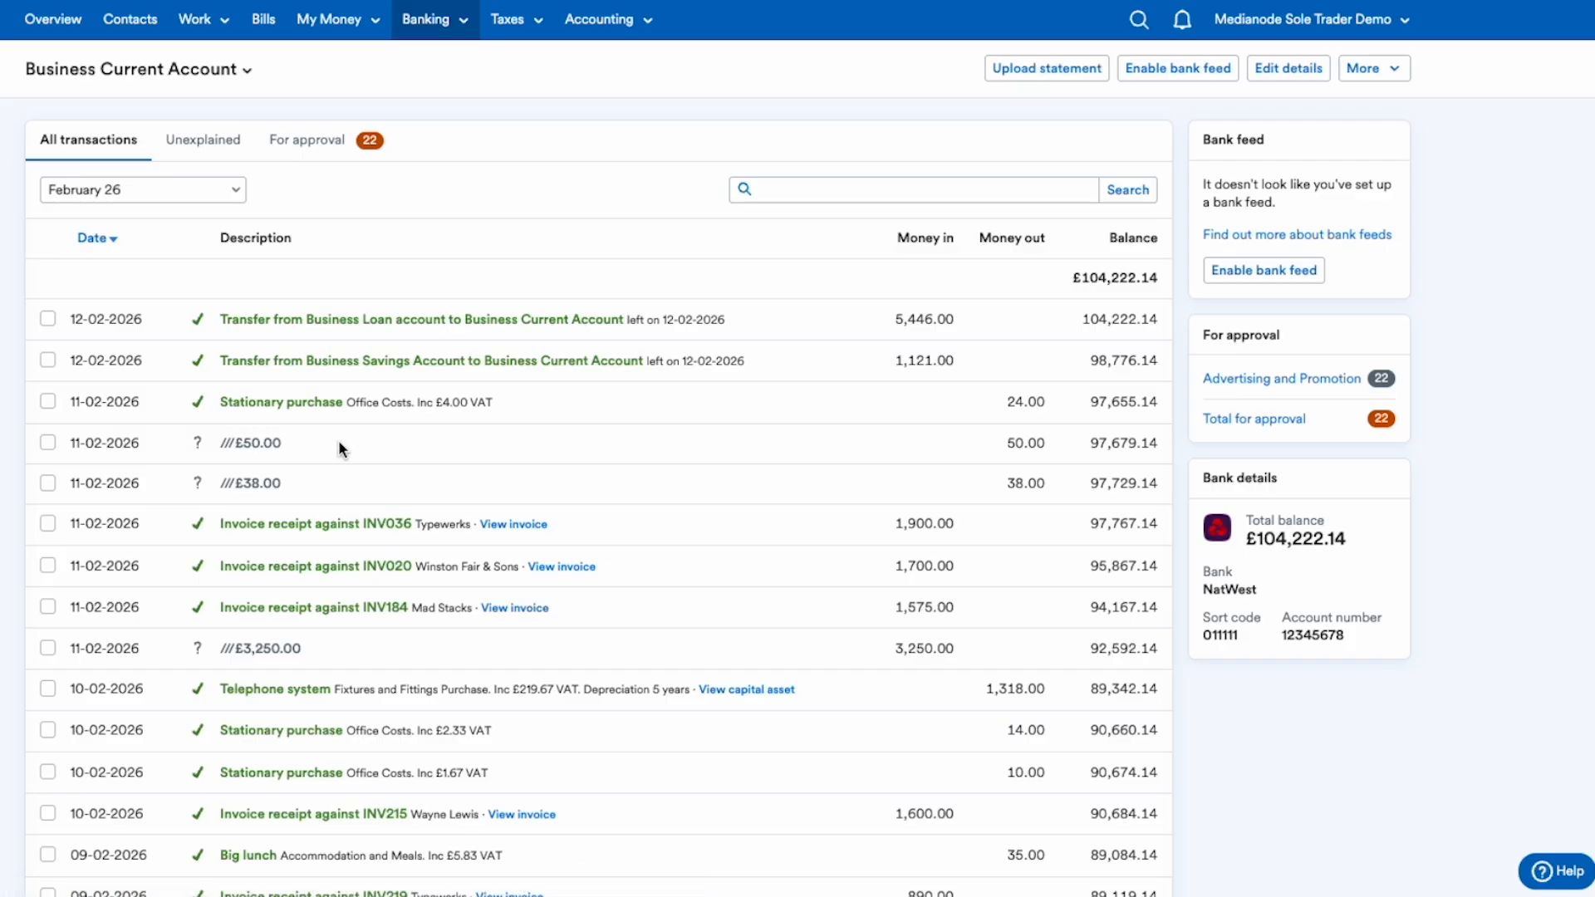
Step: Explain the £50.00 transaction as an Office Equipment payment with the description "Payment" and automatic VAT
{"action": "left_click", "coordinate": [270, 447]}
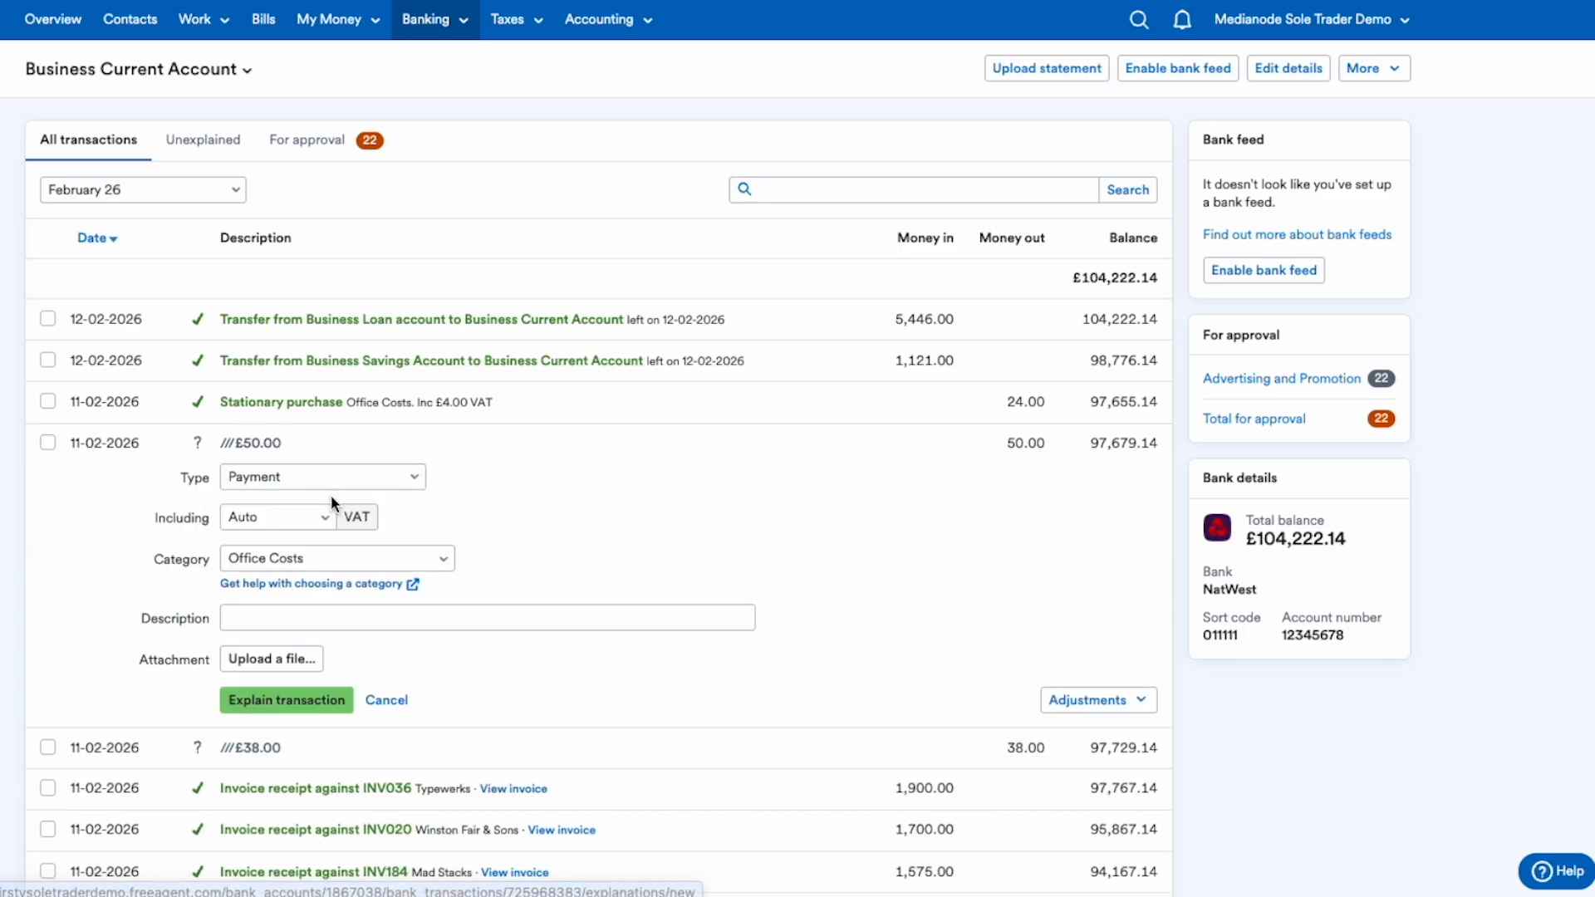
{"action": "left_click", "coordinate": [332, 559]}
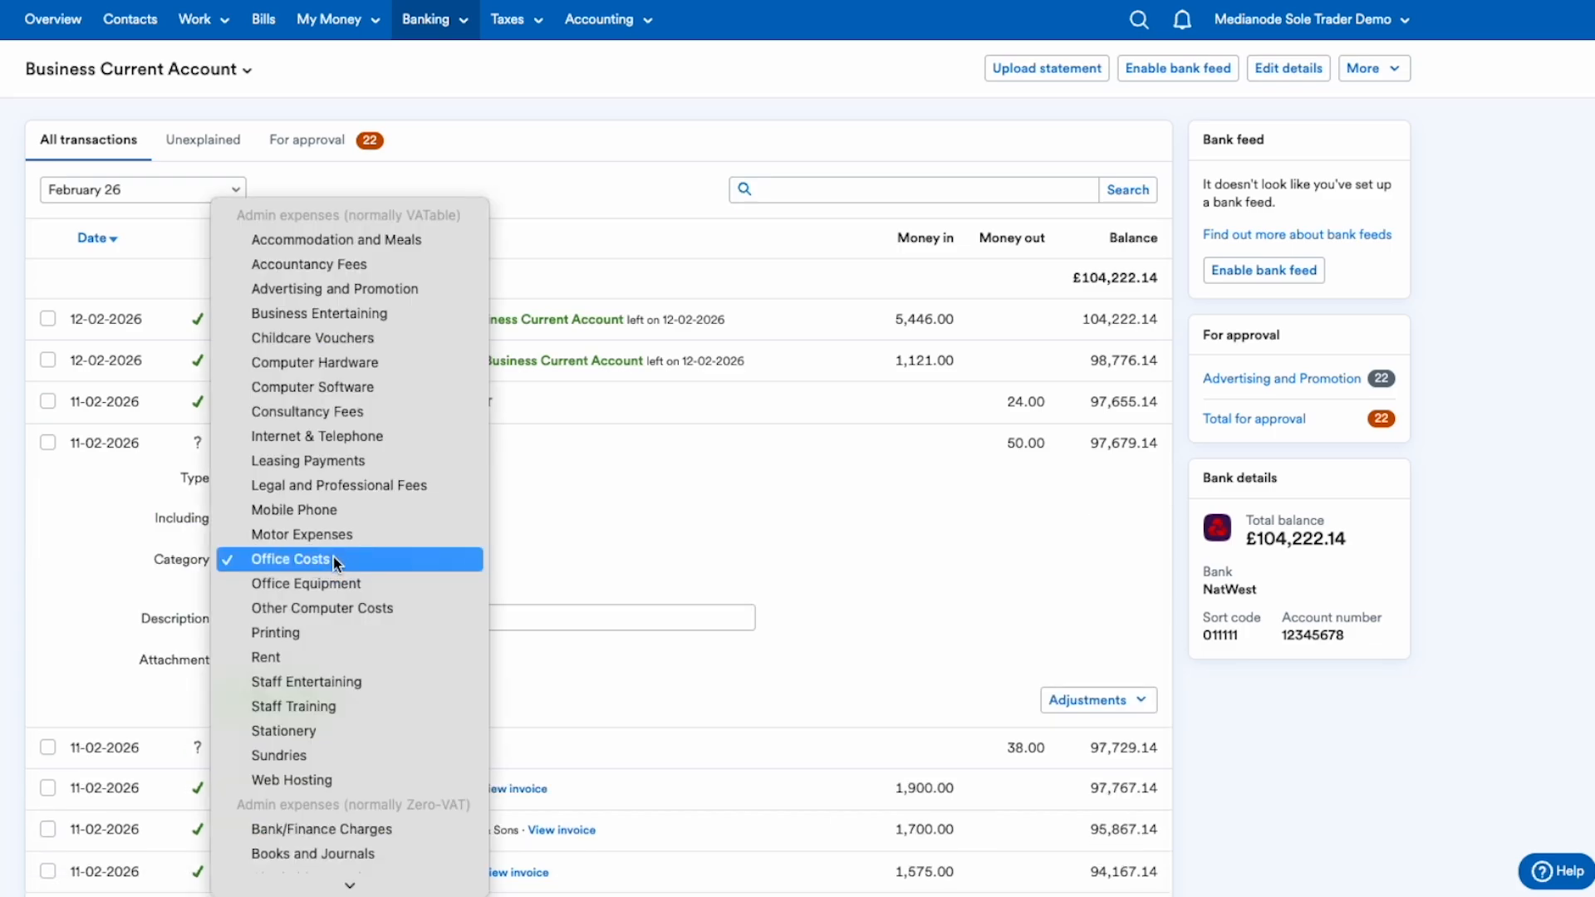
{"action": "left_click", "coordinate": [327, 581]}
{"action": "left_click", "coordinate": [318, 625]}
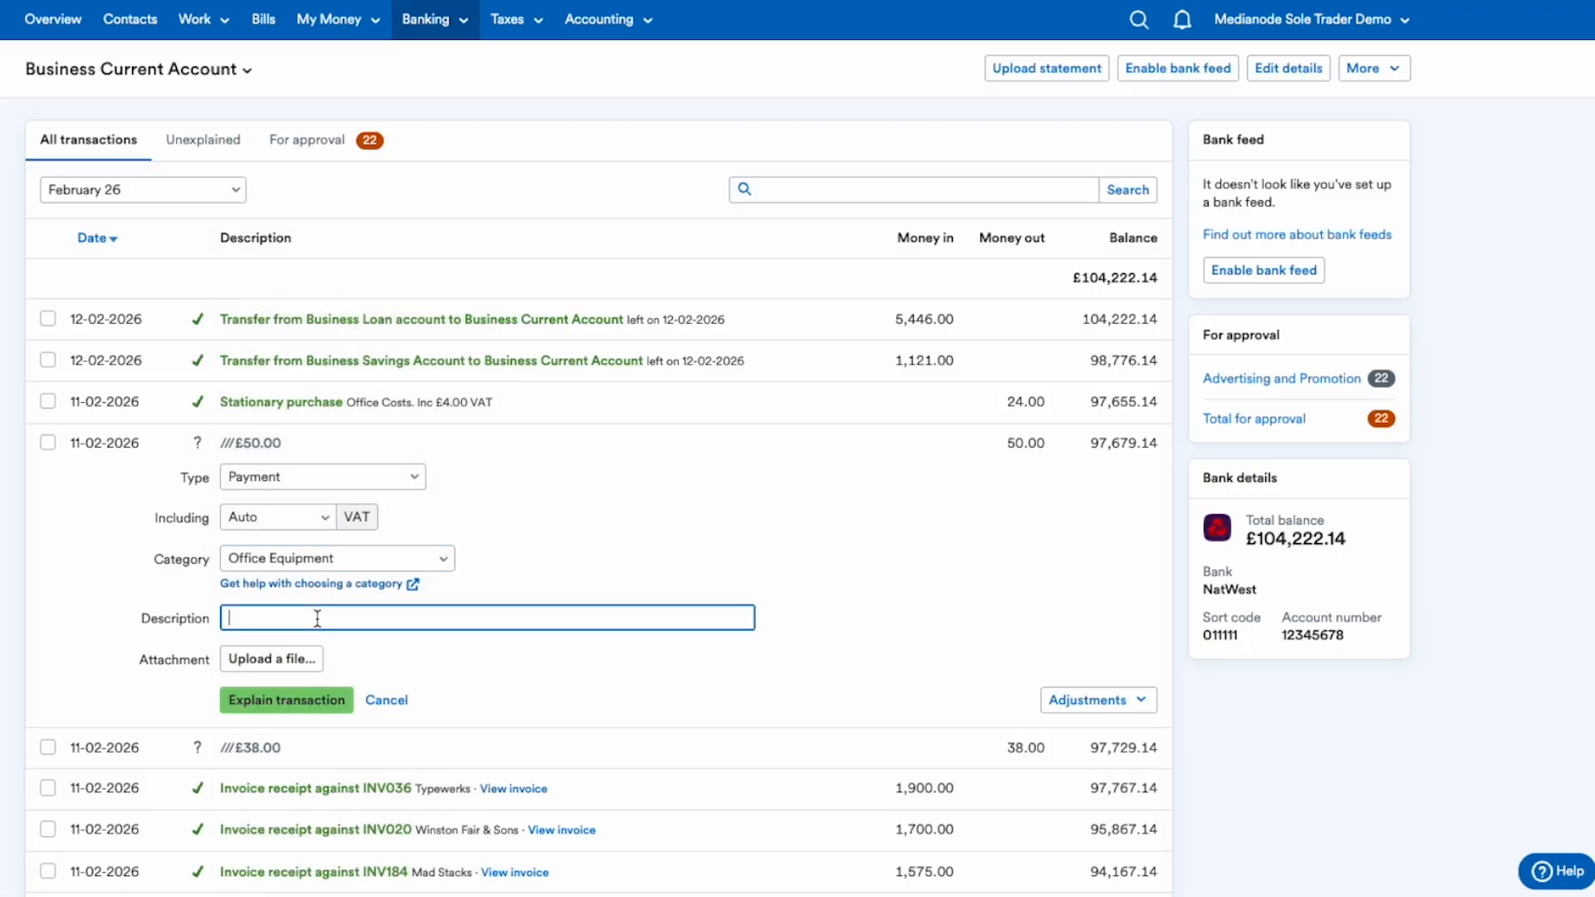
{"action": "type", "text": "Payment"}
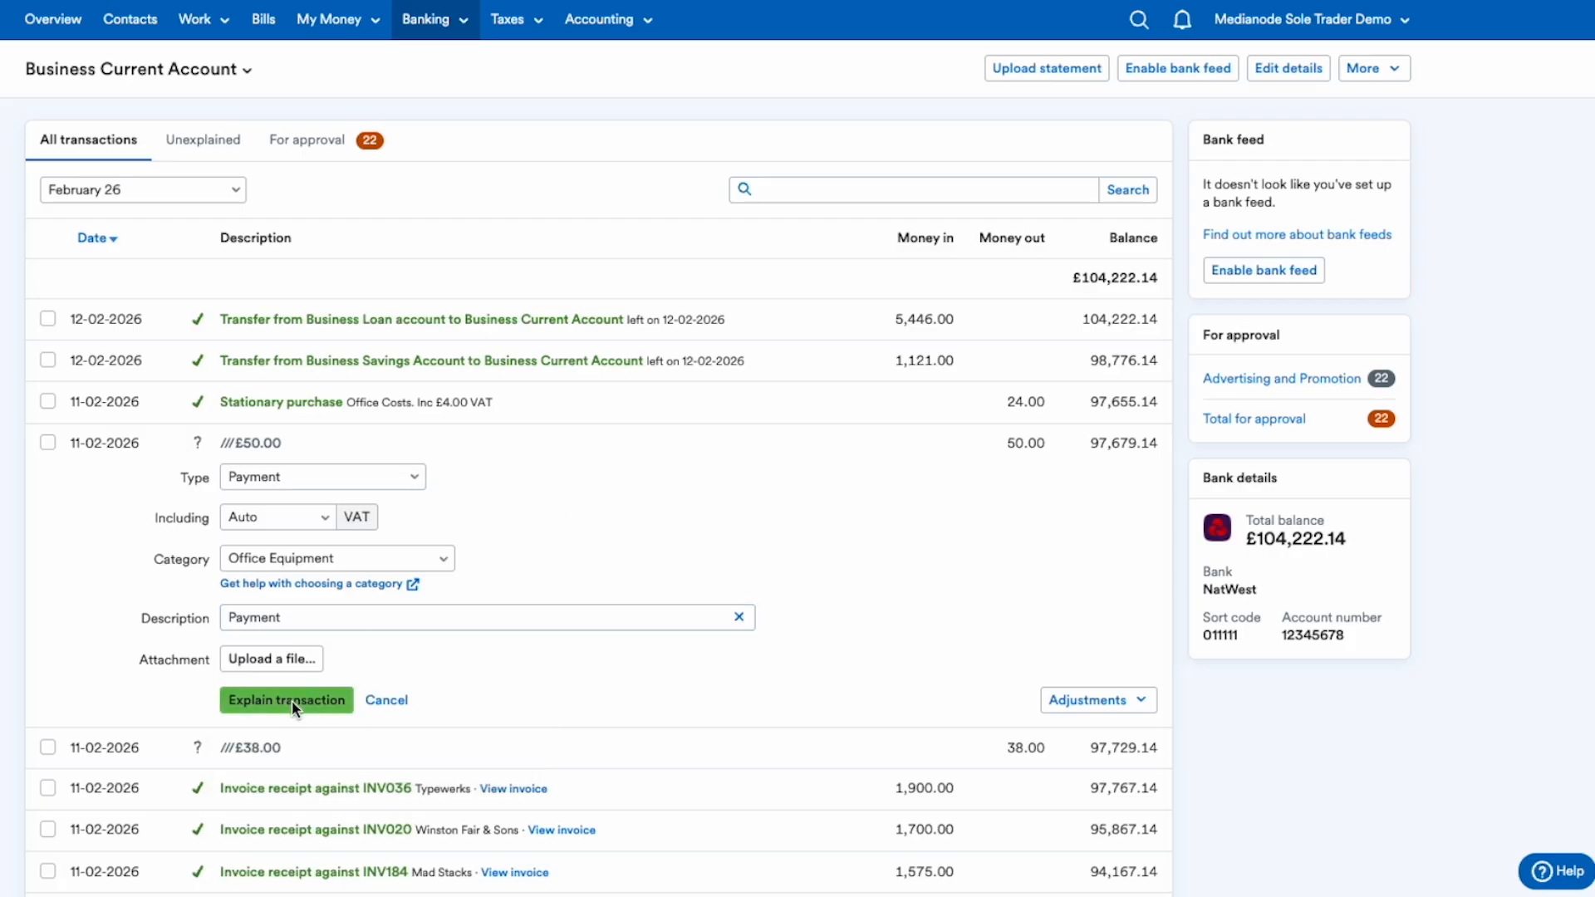
{"action": "left_click", "coordinate": [292, 700]}
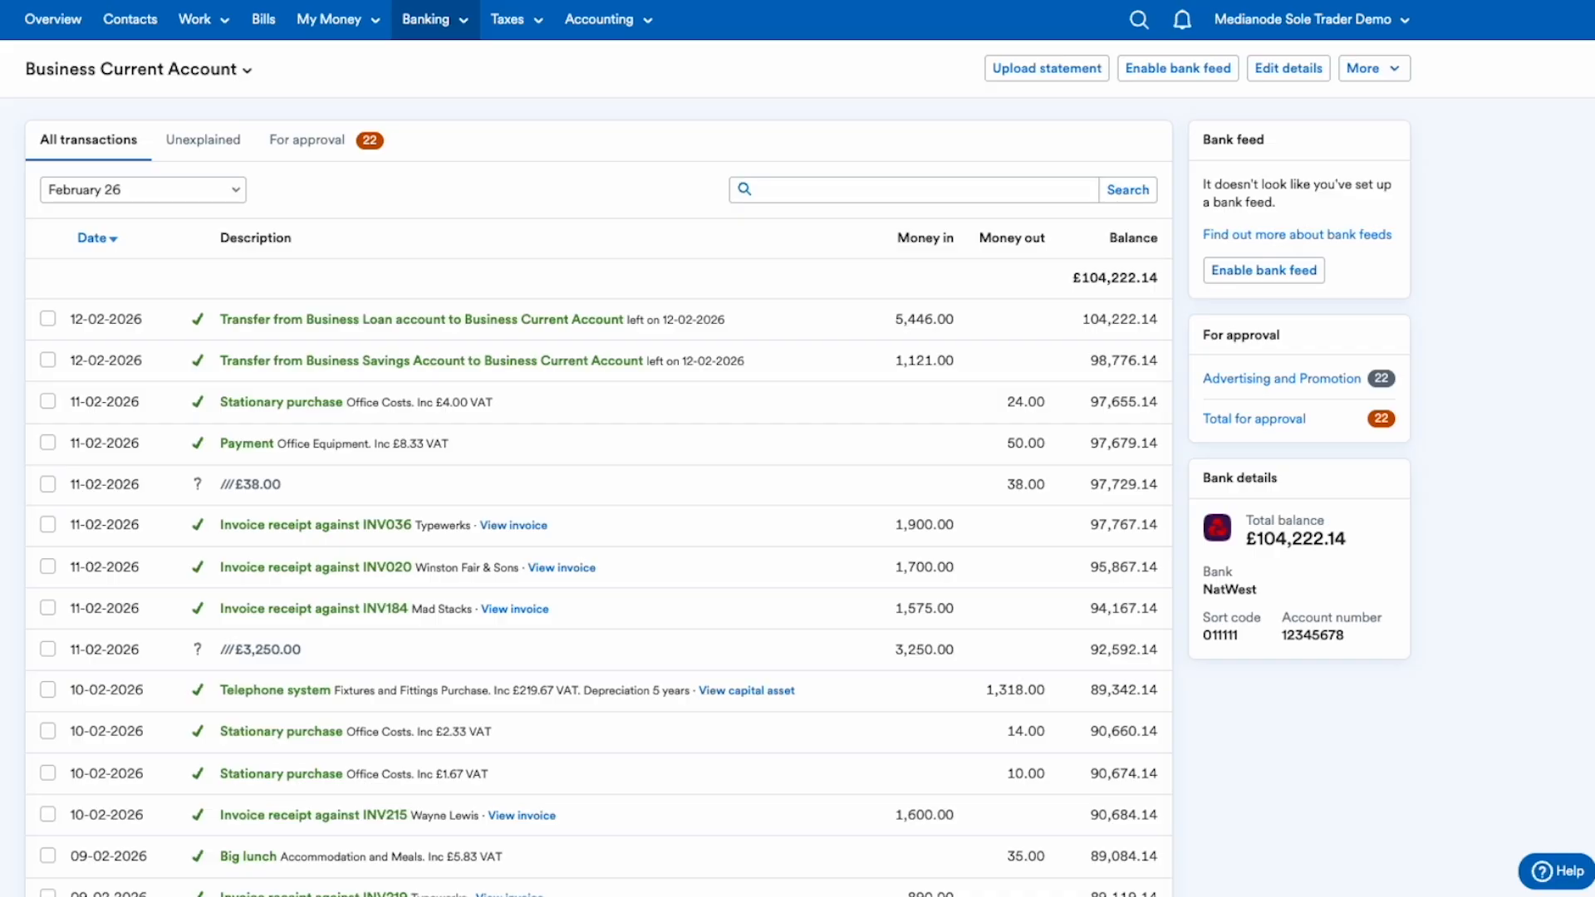
Step: Start a new invoice for the contact Fez Consulting Ltd and set the invoice date to 03-02-2026
{"action": "scroll", "coordinate": [598, 498], "scroll_direction": "up", "scroll_amount": 1}
{"action": "scroll", "coordinate": [598, 499], "scroll_direction": "down", "scroll_amount": 3}
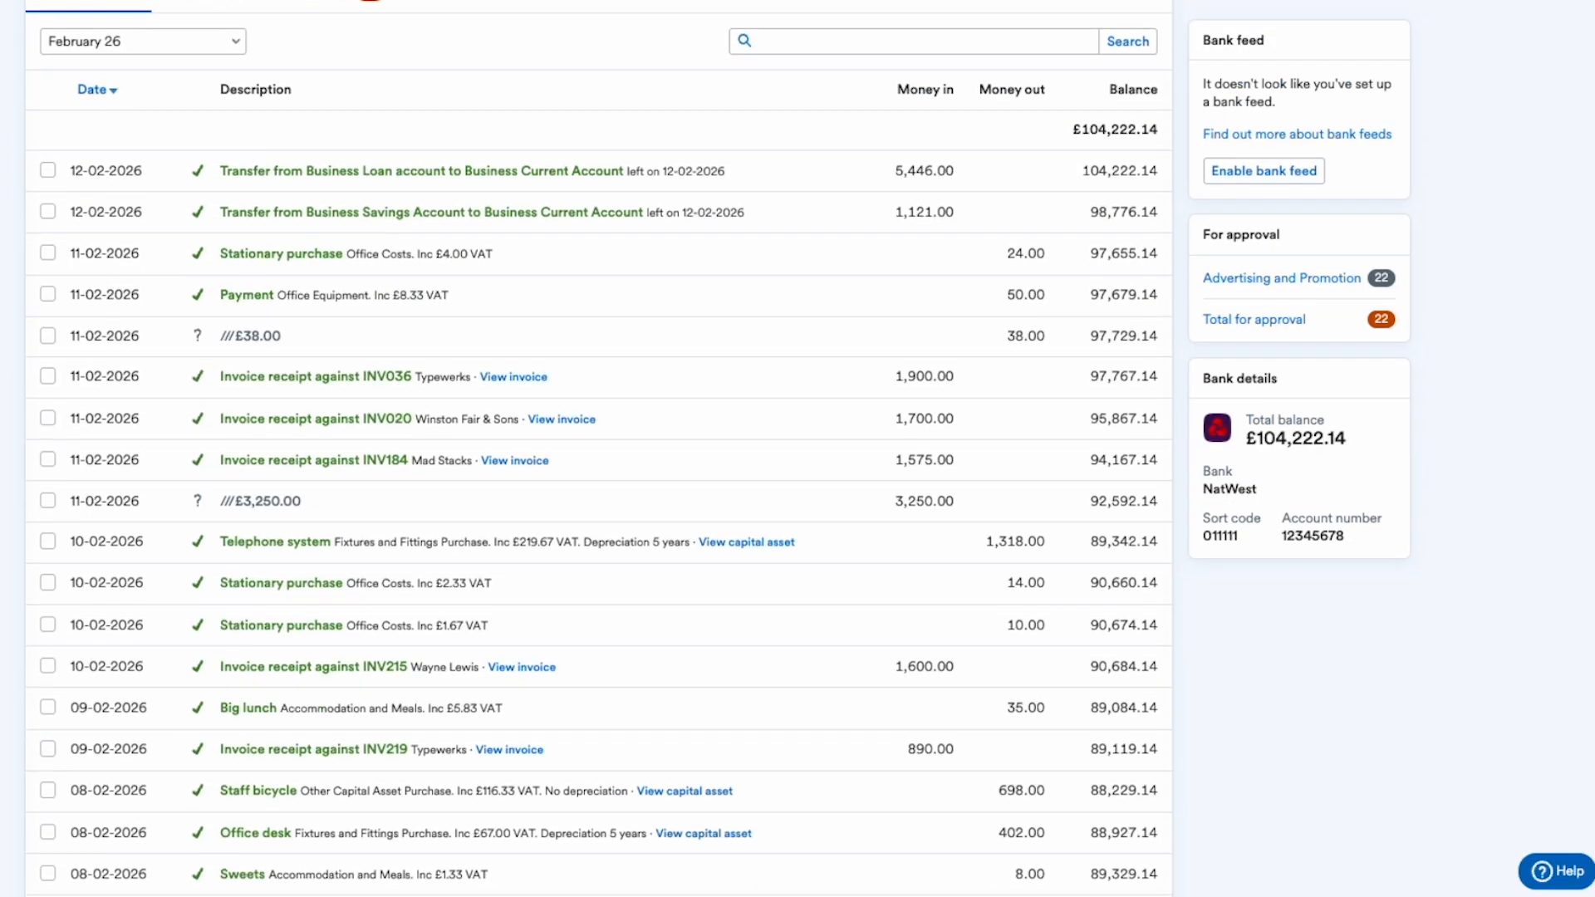
{"action": "scroll", "coordinate": [598, 499], "scroll_direction": "up", "scroll_amount": 4}
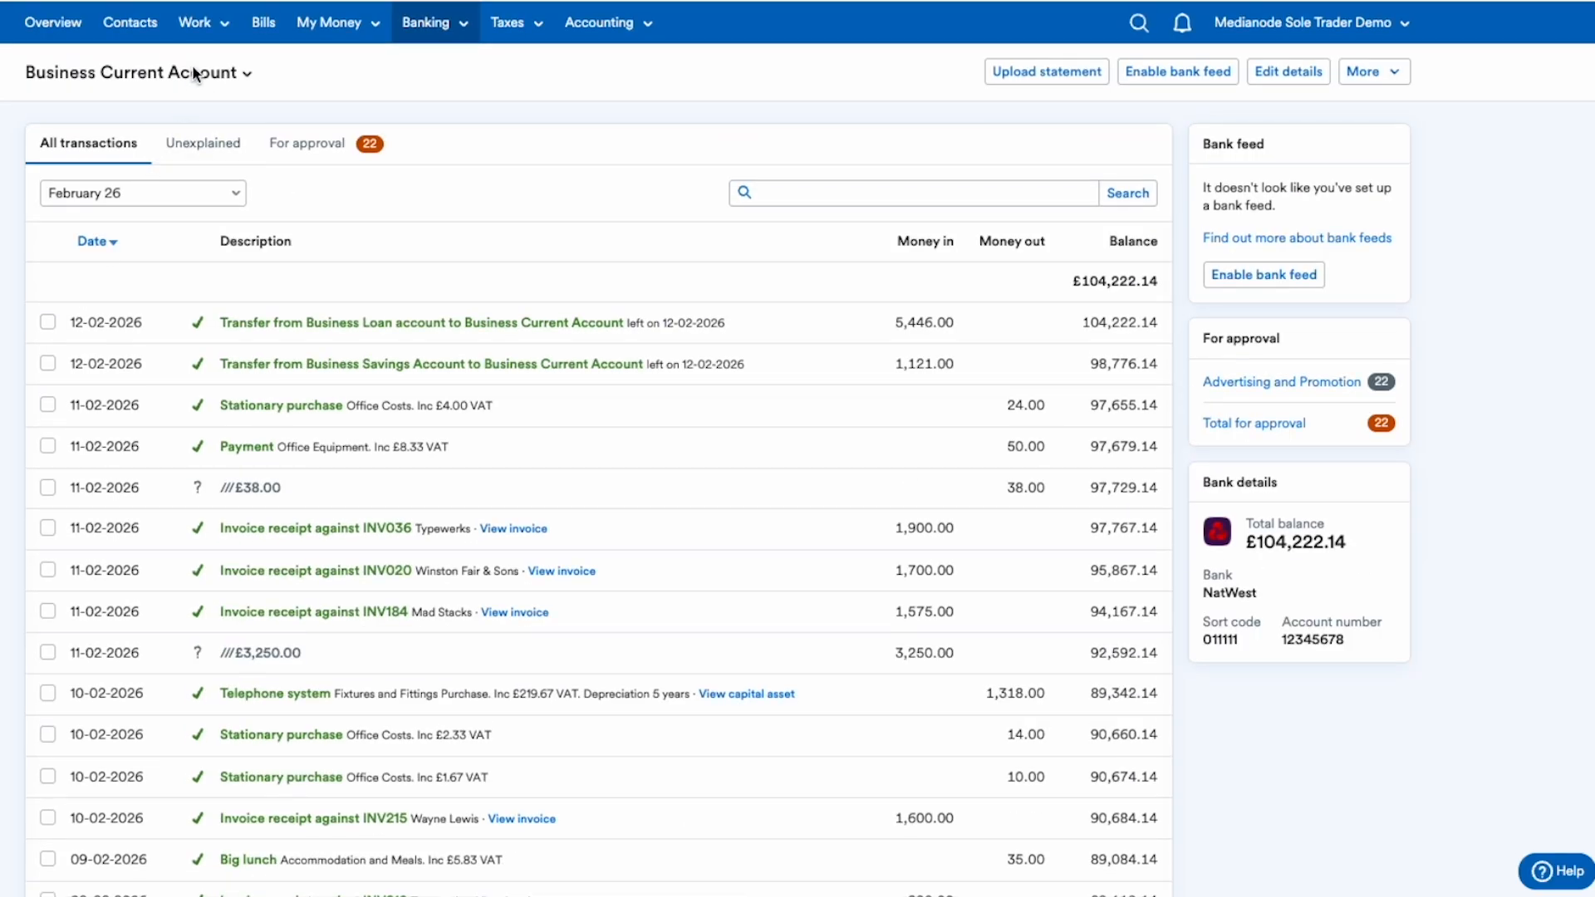
{"action": "left_click", "coordinate": [212, 23]}
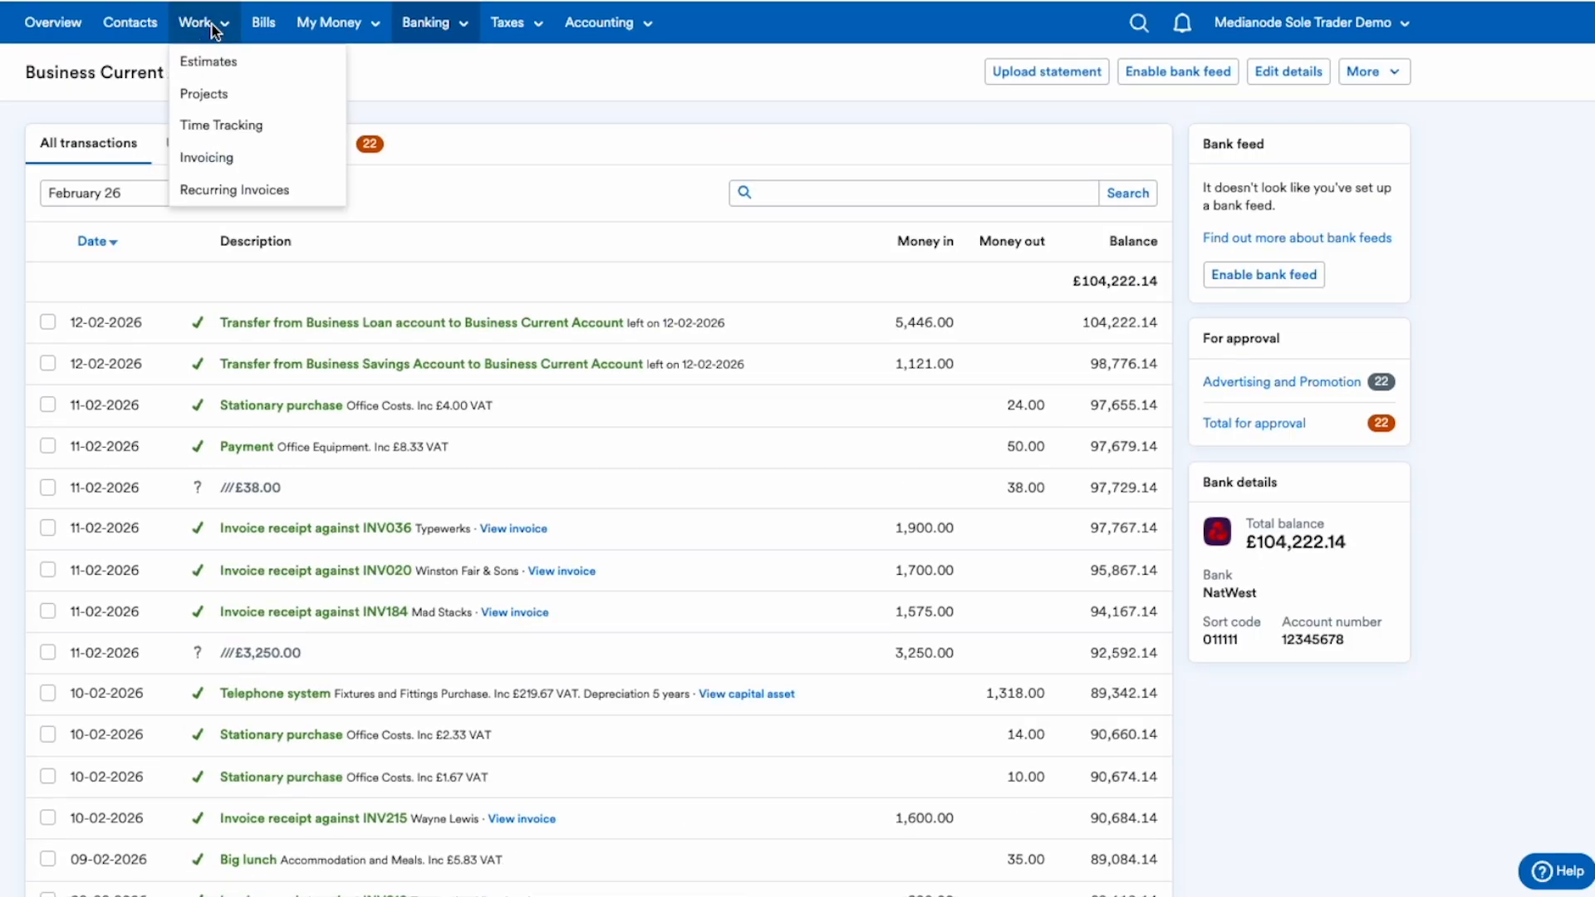
{"action": "left_click", "coordinate": [247, 160]}
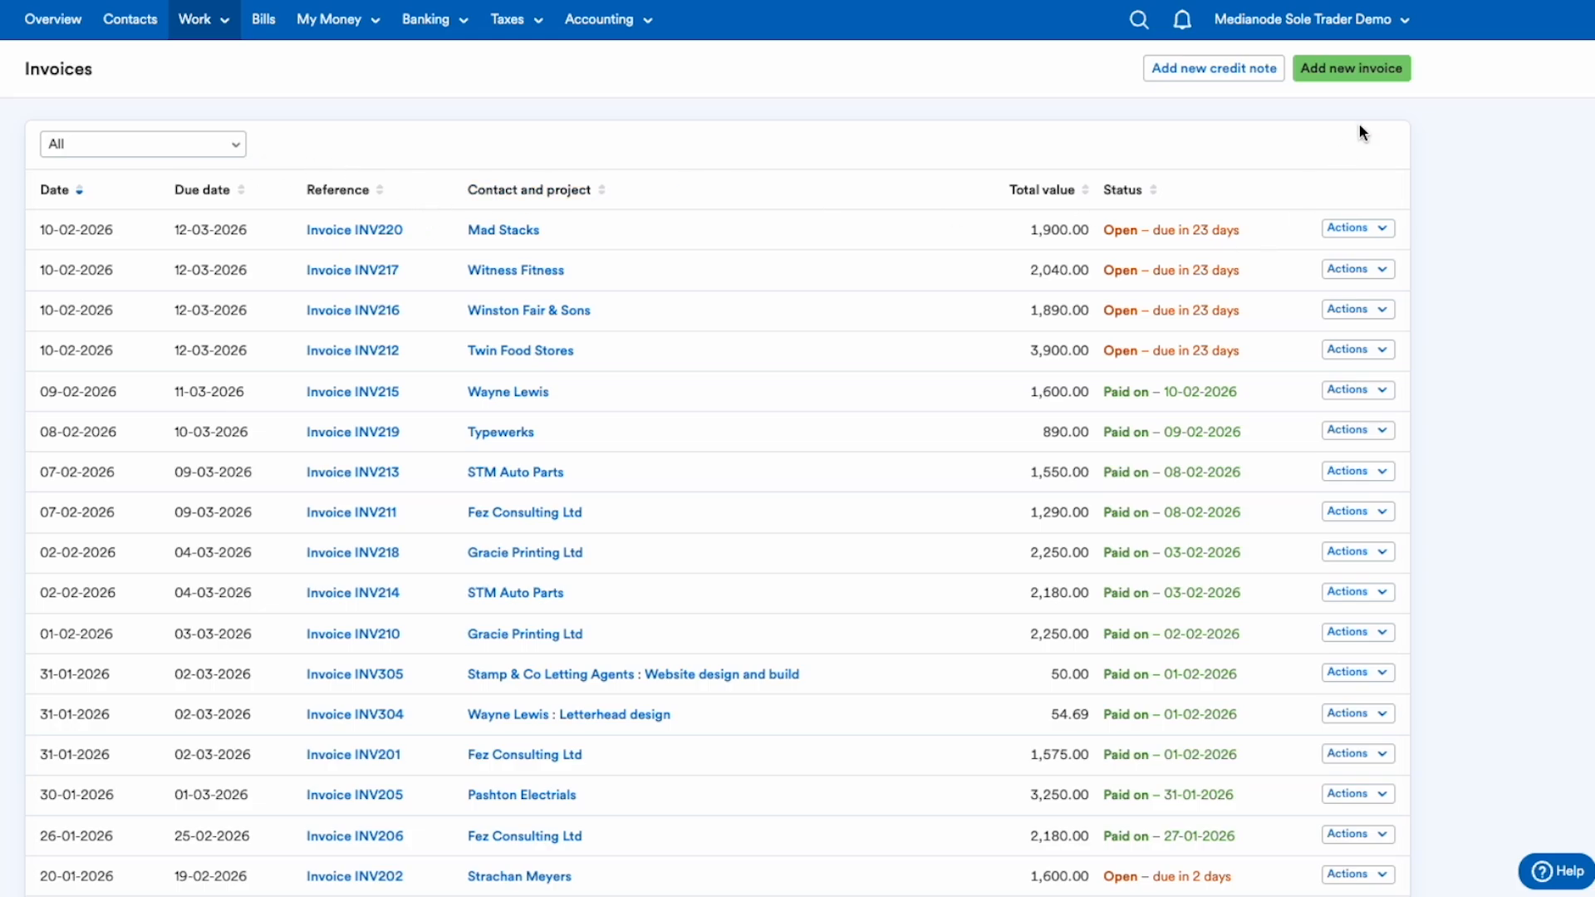
{"action": "left_click", "coordinate": [1349, 74]}
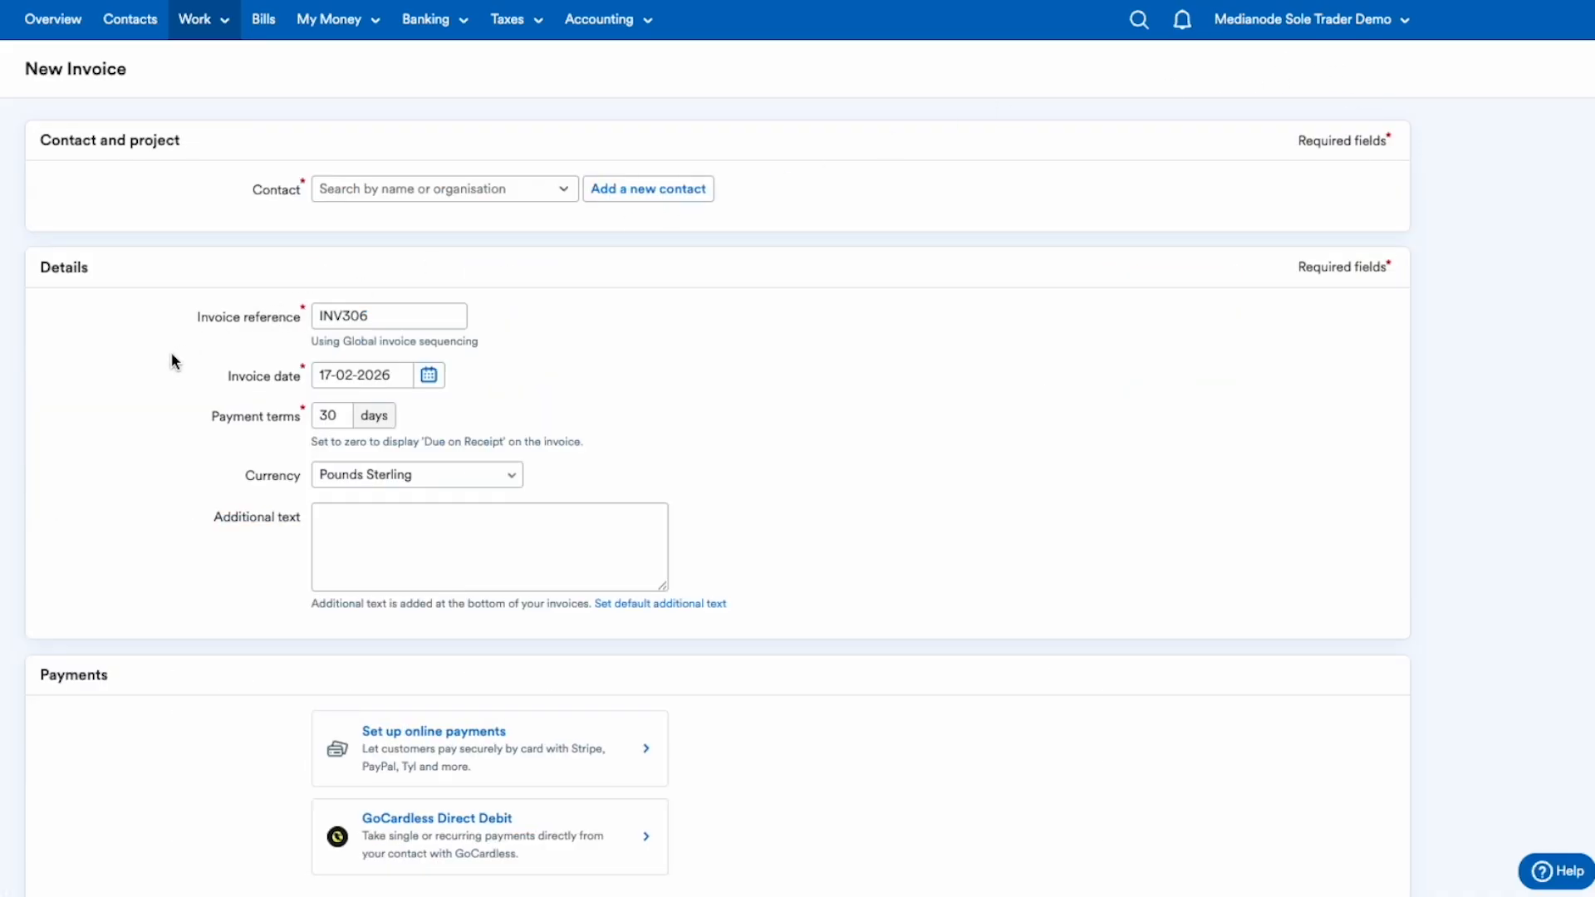
{"action": "left_click", "coordinate": [445, 189]}
{"action": "left_click", "coordinate": [442, 224]}
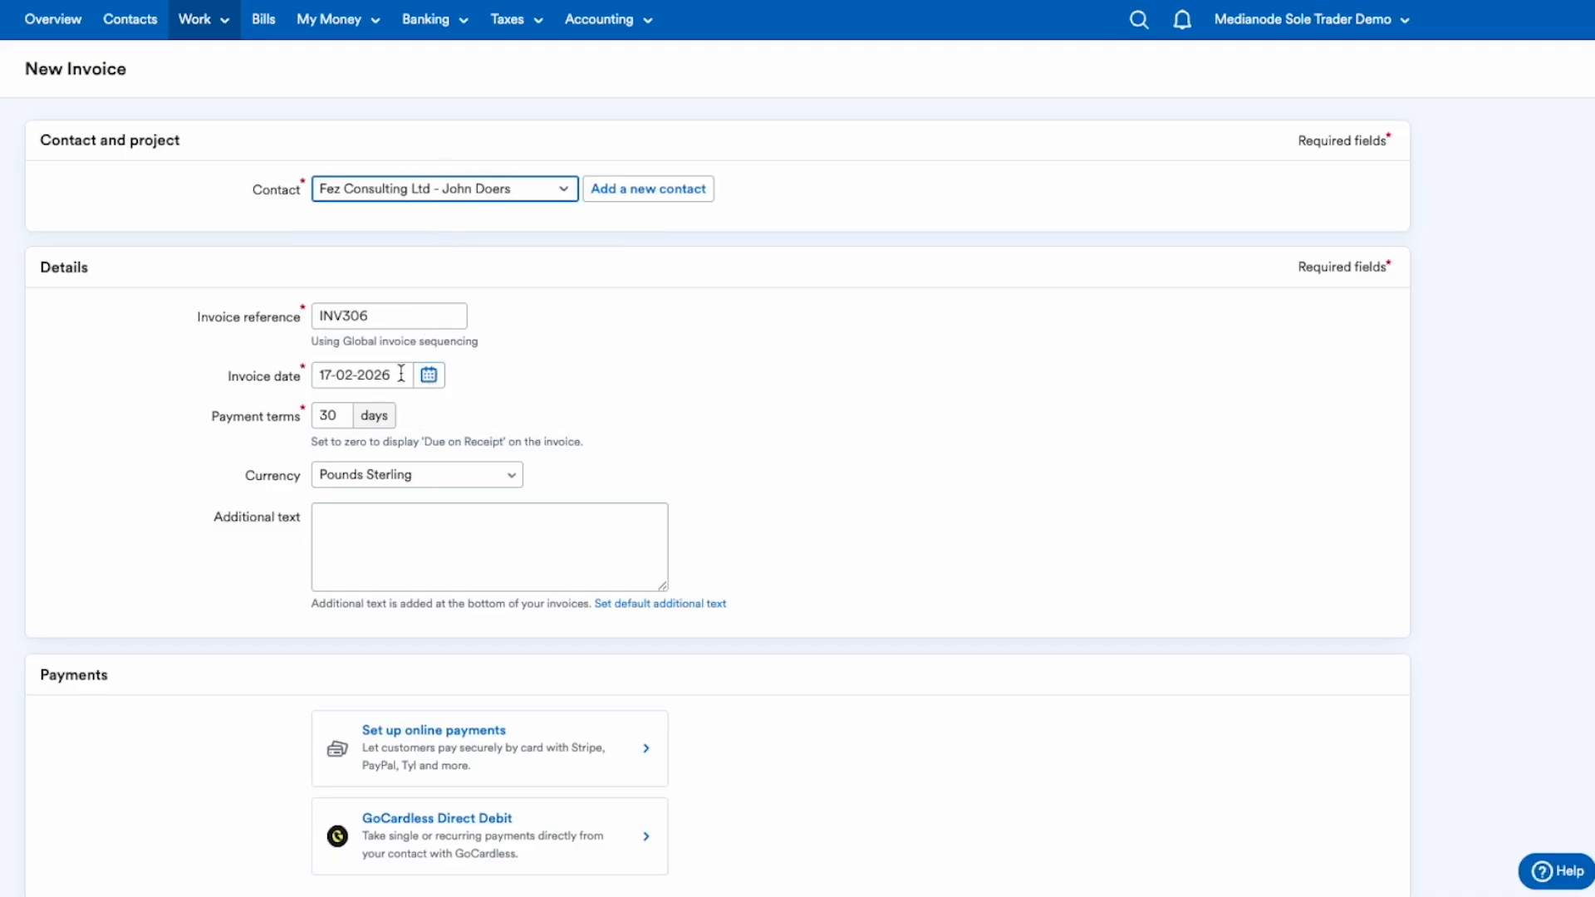
{"action": "left_click", "coordinate": [428, 382]}
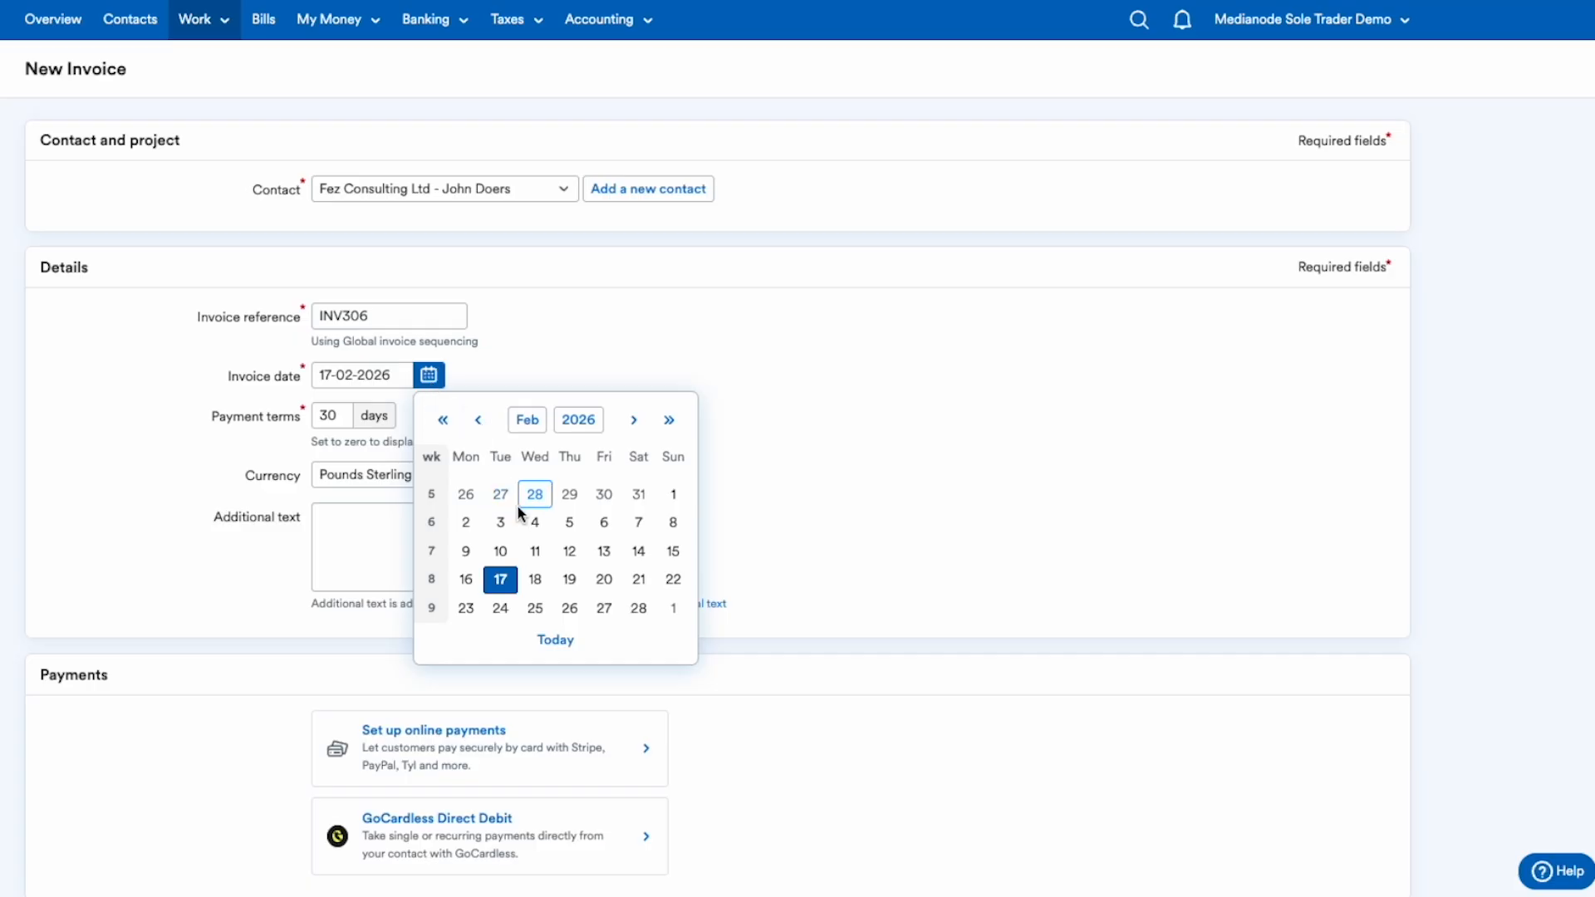
{"action": "left_click", "coordinate": [500, 523]}
Step: Check the available currencies, keep Pounds Sterling and the default payment, email and additional options, and create the invoice
{"action": "scroll", "coordinate": [697, 438], "scroll_direction": "down", "scroll_amount": 2}
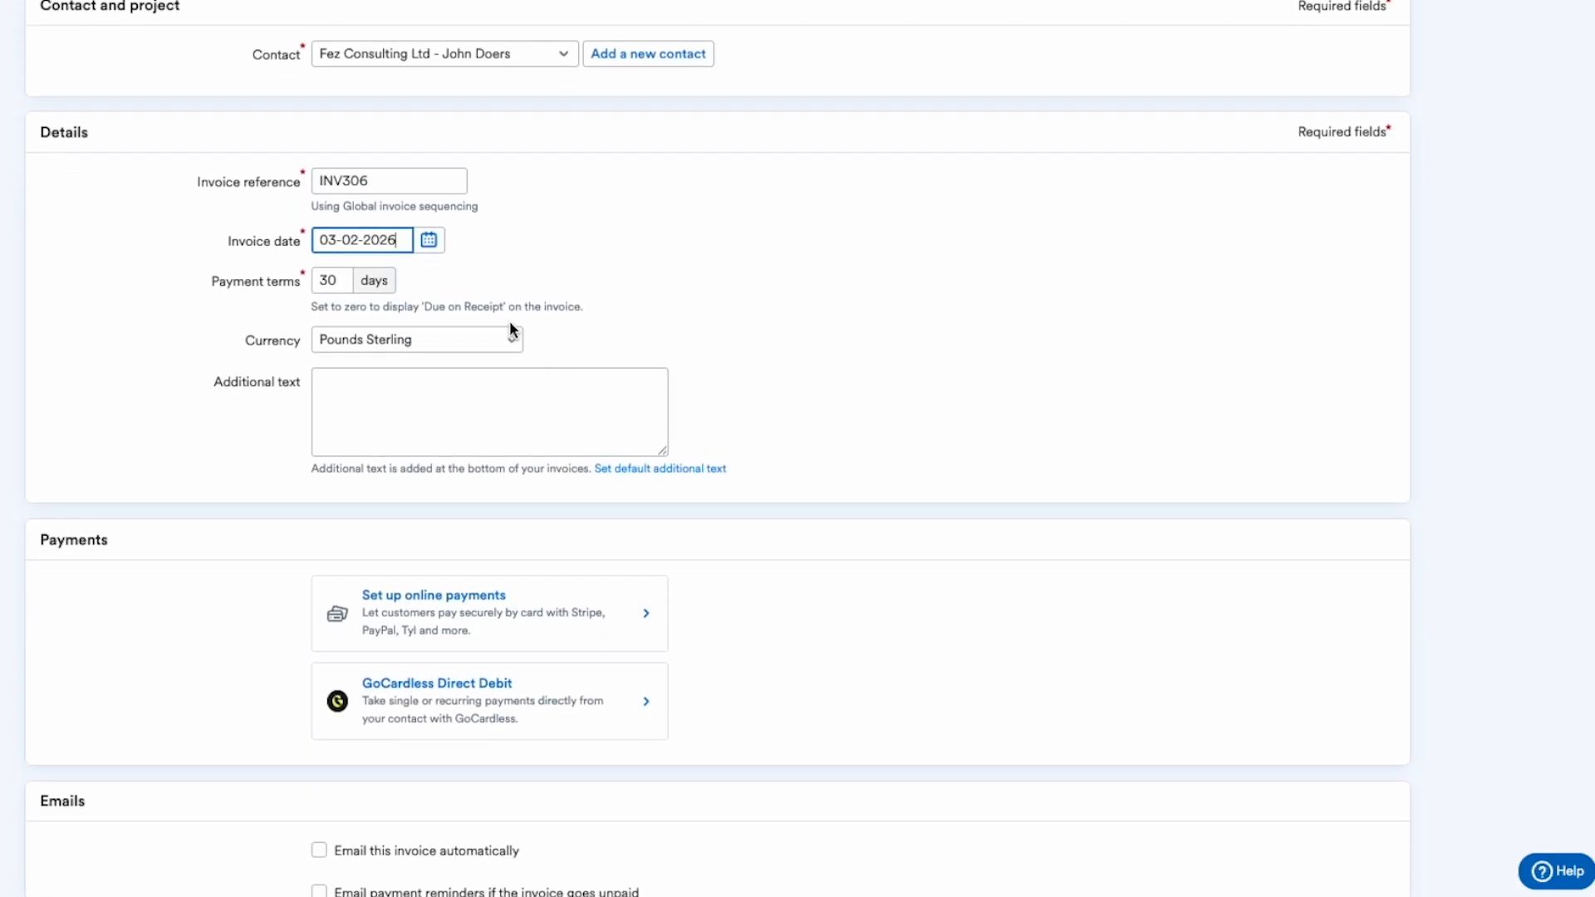
{"action": "left_click", "coordinate": [510, 332]}
{"action": "left_click", "coordinate": [726, 539]}
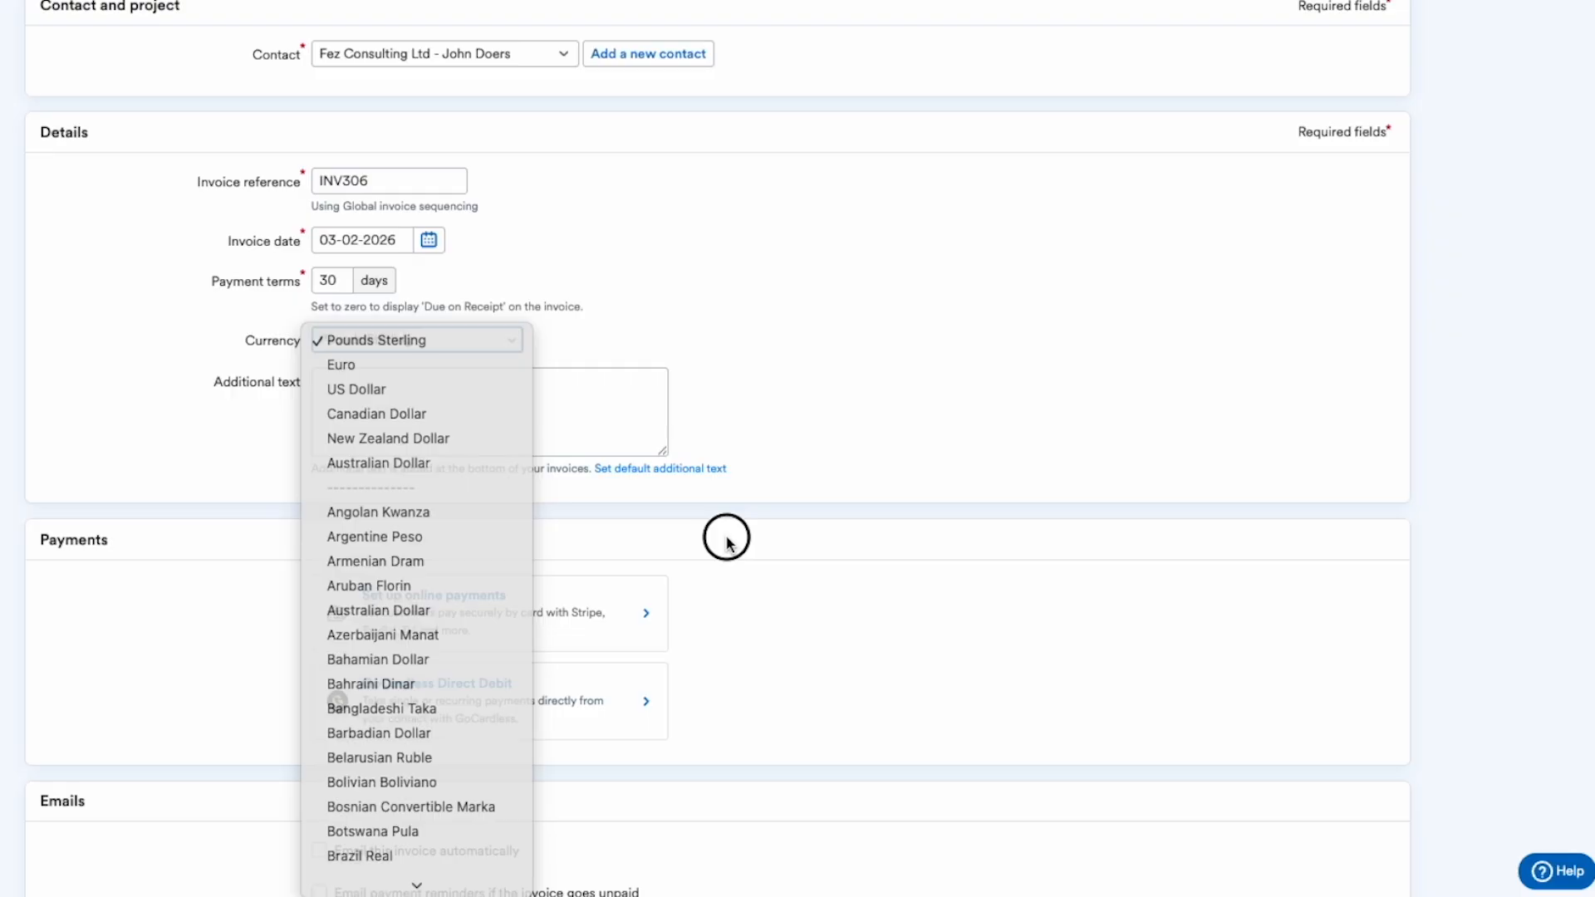
{"action": "scroll", "coordinate": [660, 552], "scroll_direction": "down", "scroll_amount": 3}
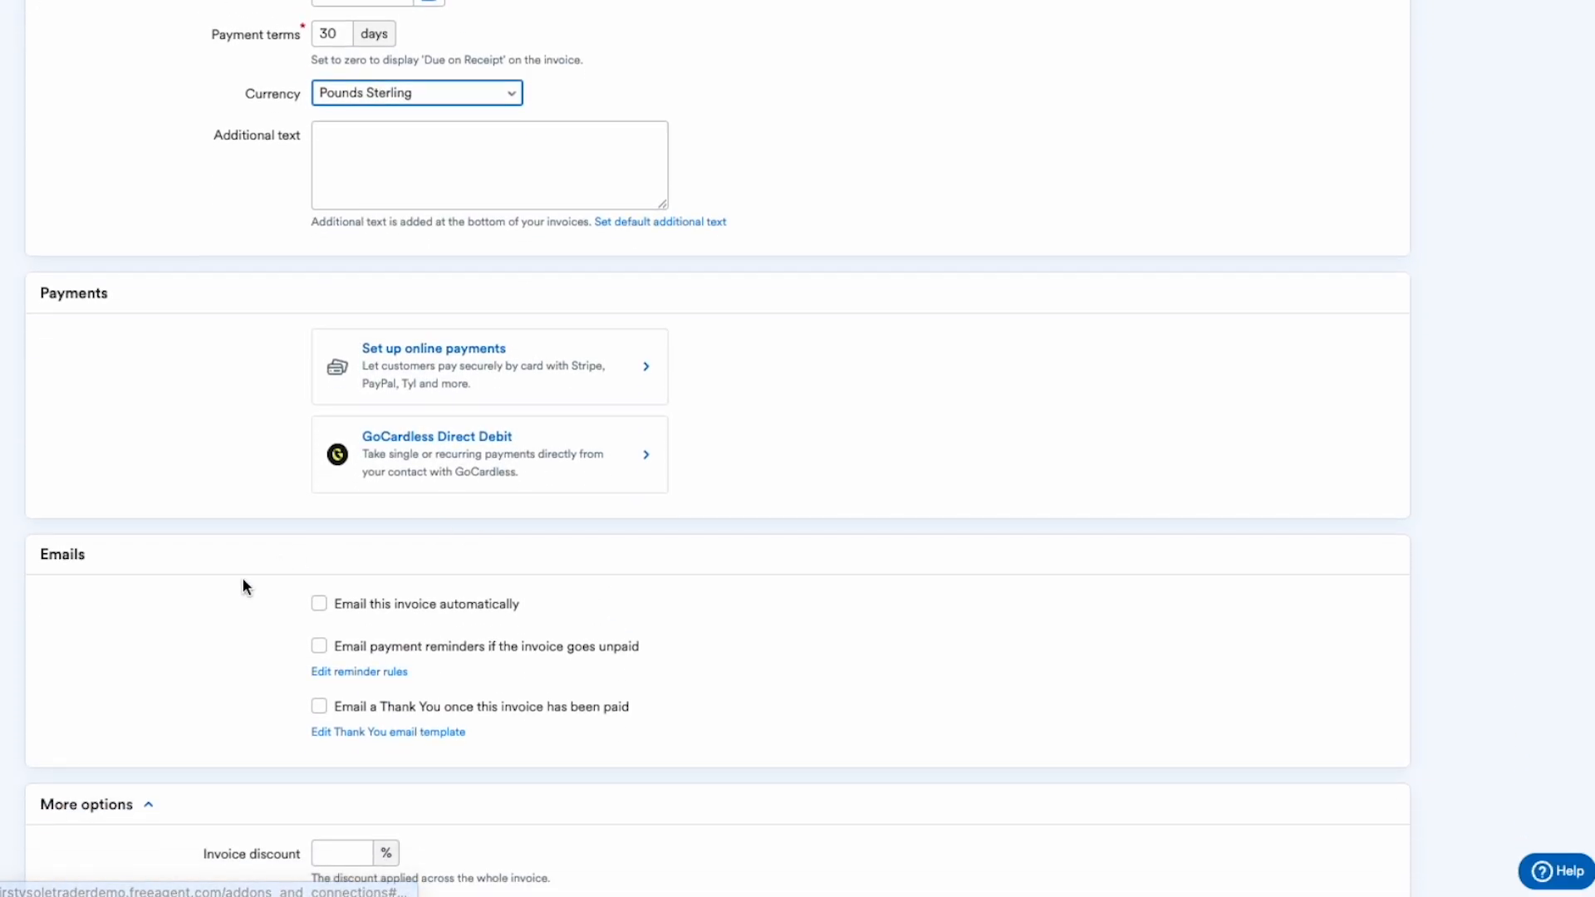
{"action": "scroll", "coordinate": [214, 596], "scroll_direction": "down", "scroll_amount": 5}
{"action": "scroll", "coordinate": [215, 597], "scroll_direction": "down", "scroll_amount": 3}
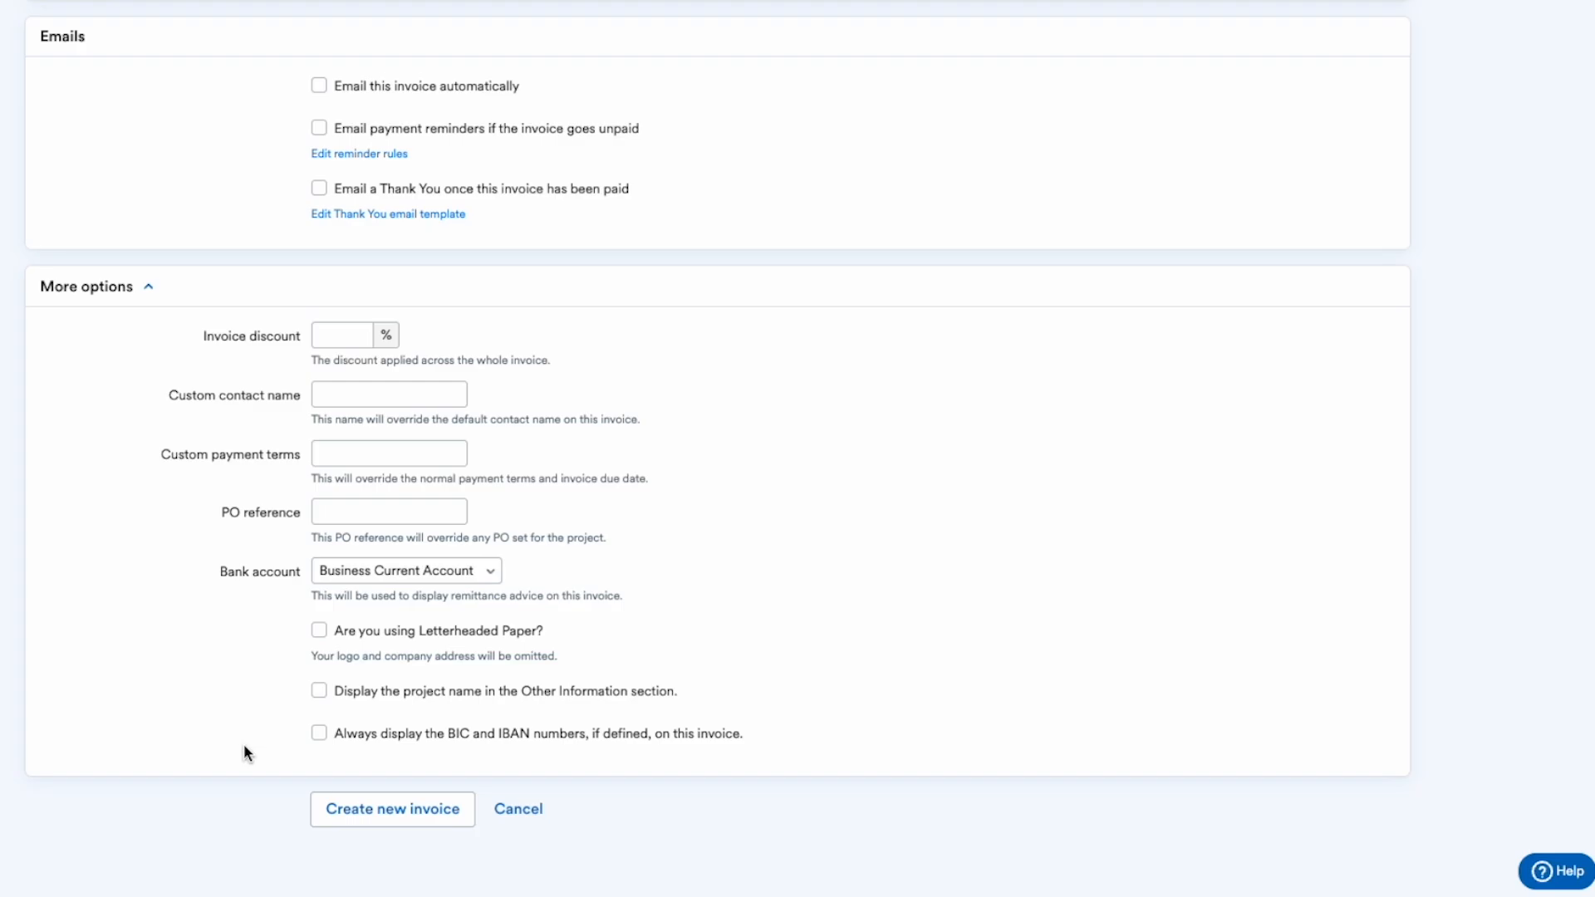
{"action": "left_click", "coordinate": [356, 810]}
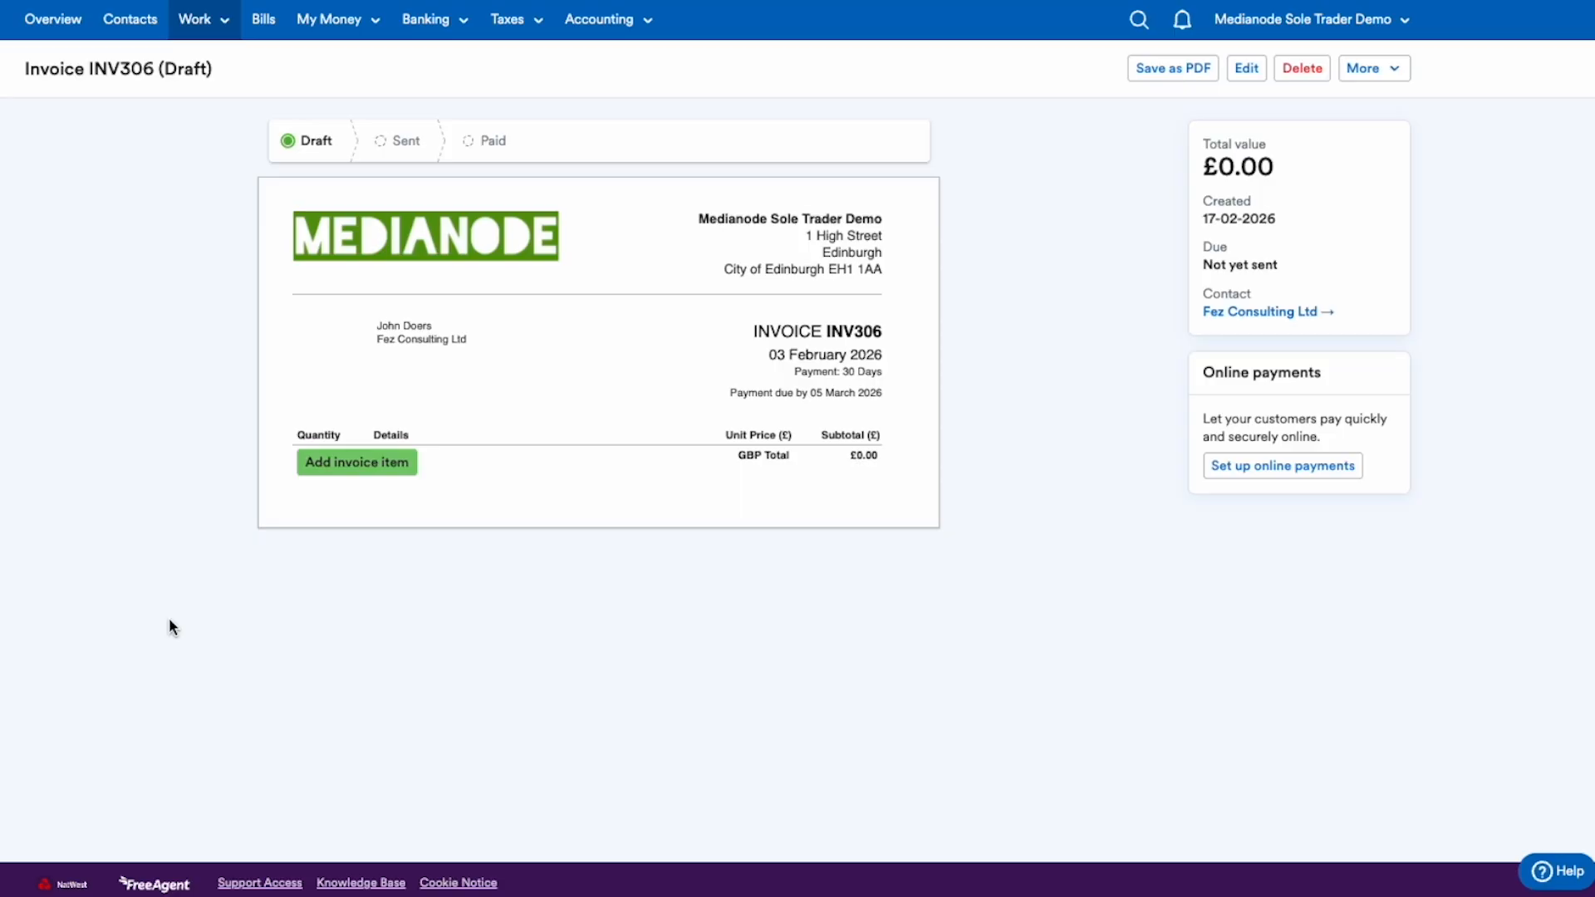
Step: Add a one-hour item "Work for customer" with a unit price of £3250.00 to the draft invoice, and mark the invoice as sent
{"action": "left_click", "coordinate": [375, 463]}
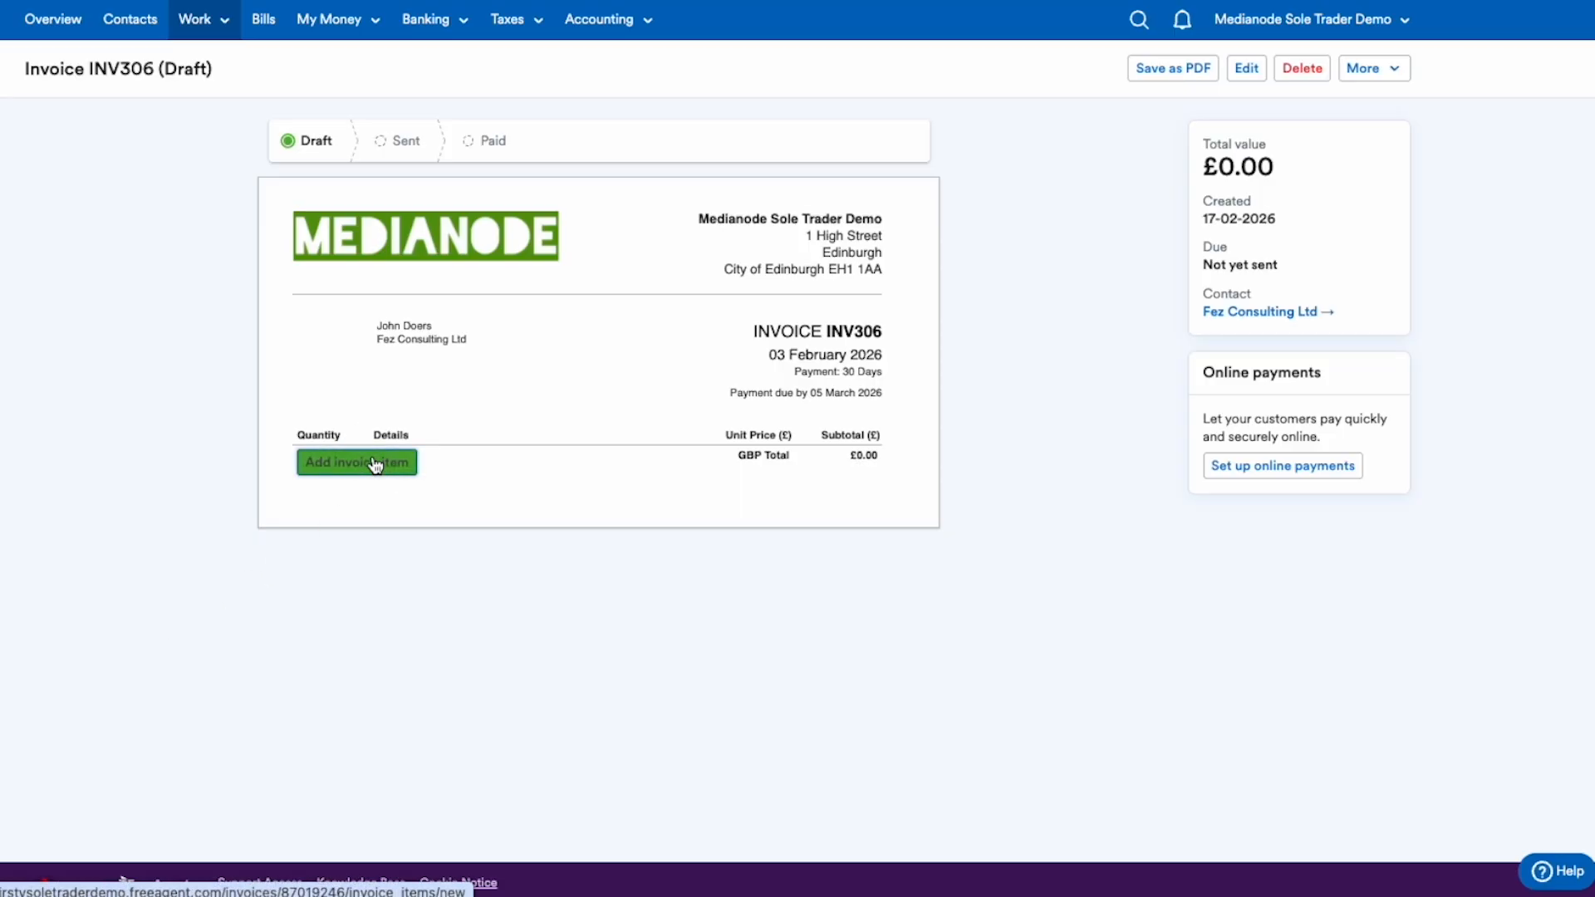
{"action": "left_click", "coordinate": [544, 407]}
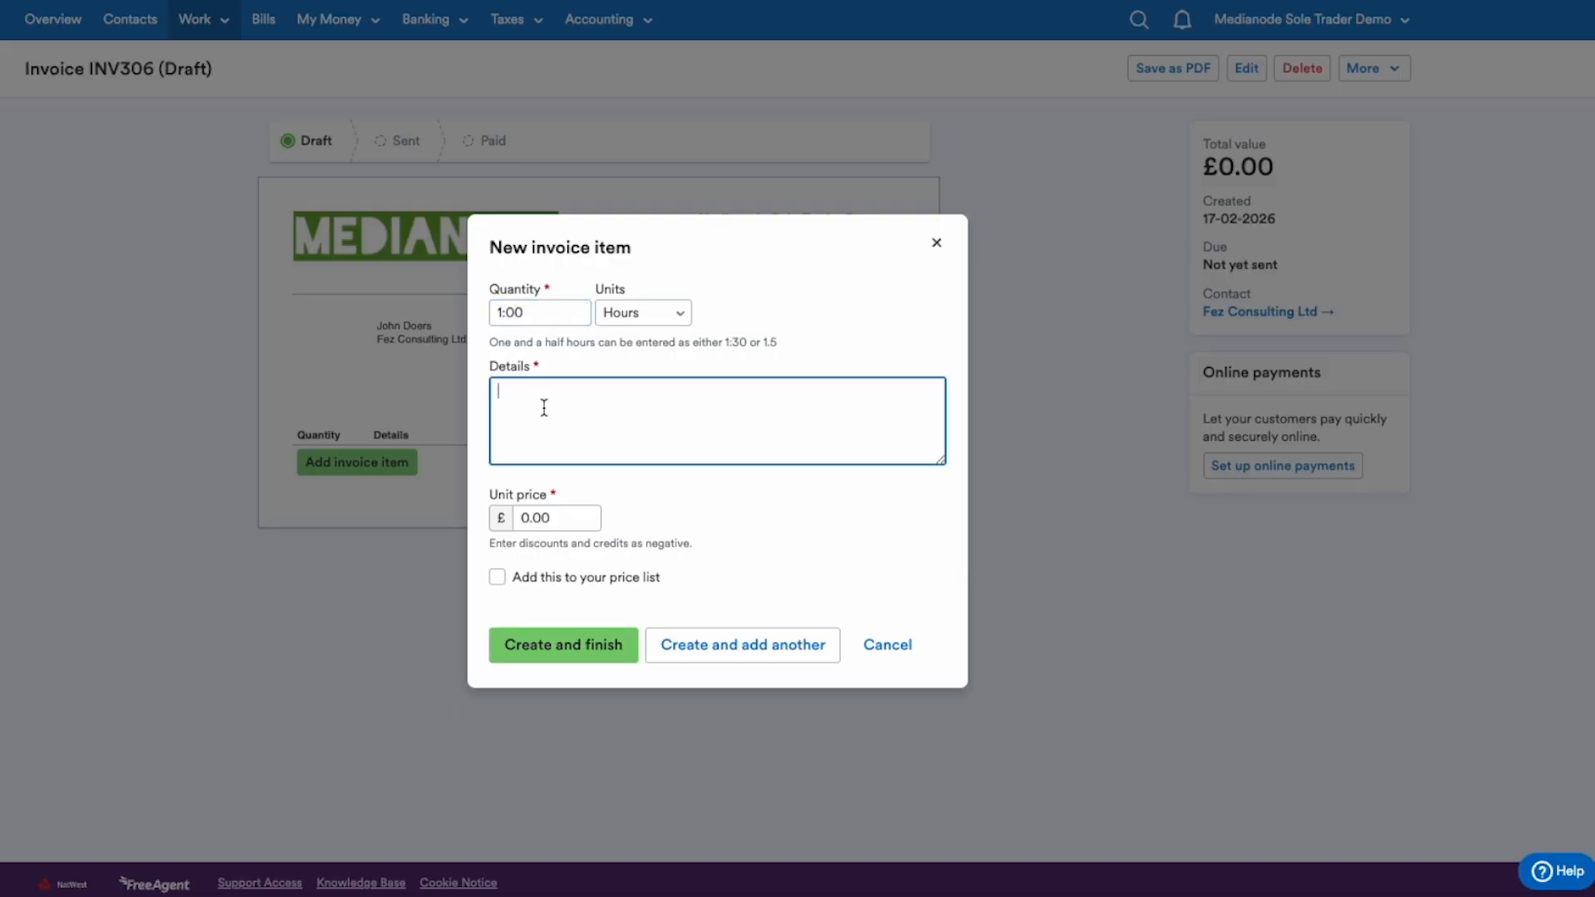
{"action": "type", "text": "Work for customer"}
{"action": "left_click", "coordinate": [521, 516]}
{"action": "type", "text": "325"}
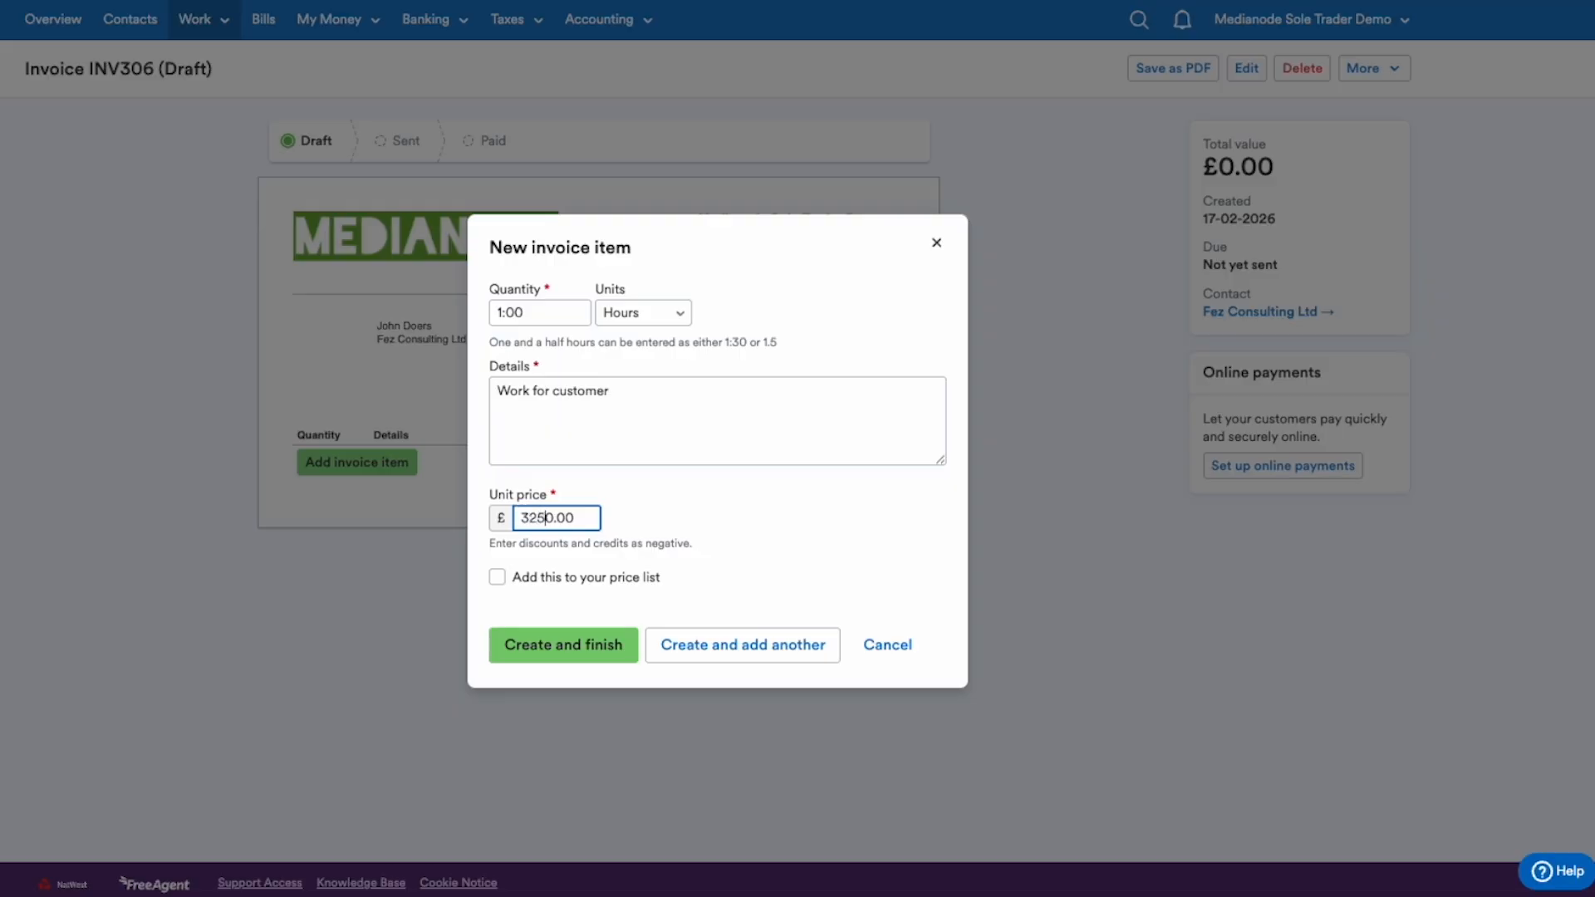
{"action": "left_click", "coordinate": [542, 655]}
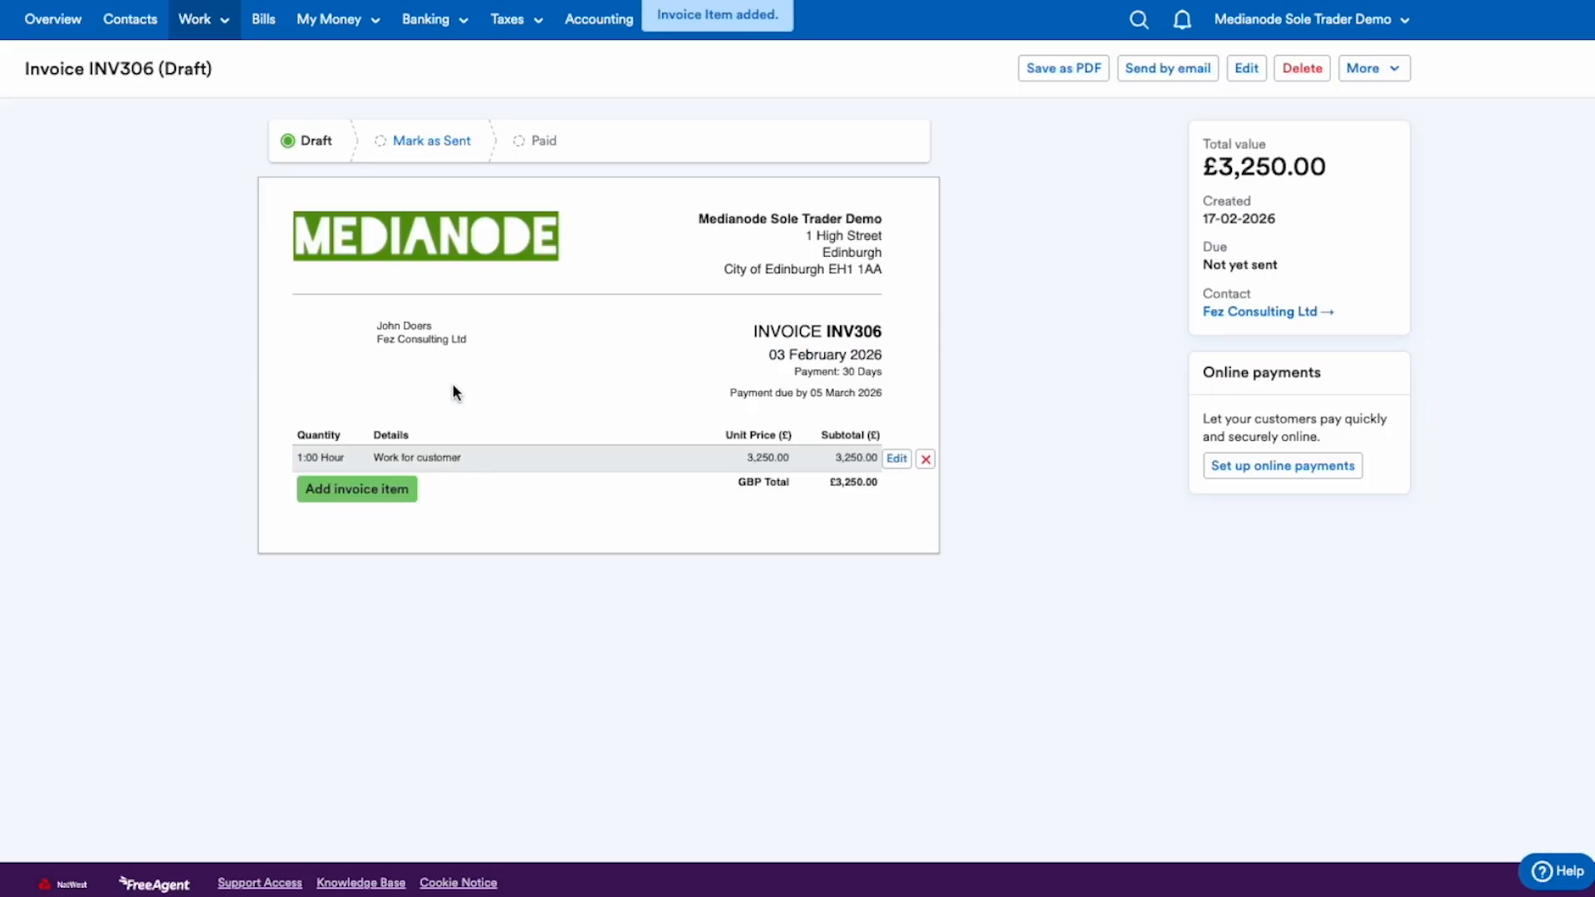
{"action": "left_click", "coordinate": [405, 146]}
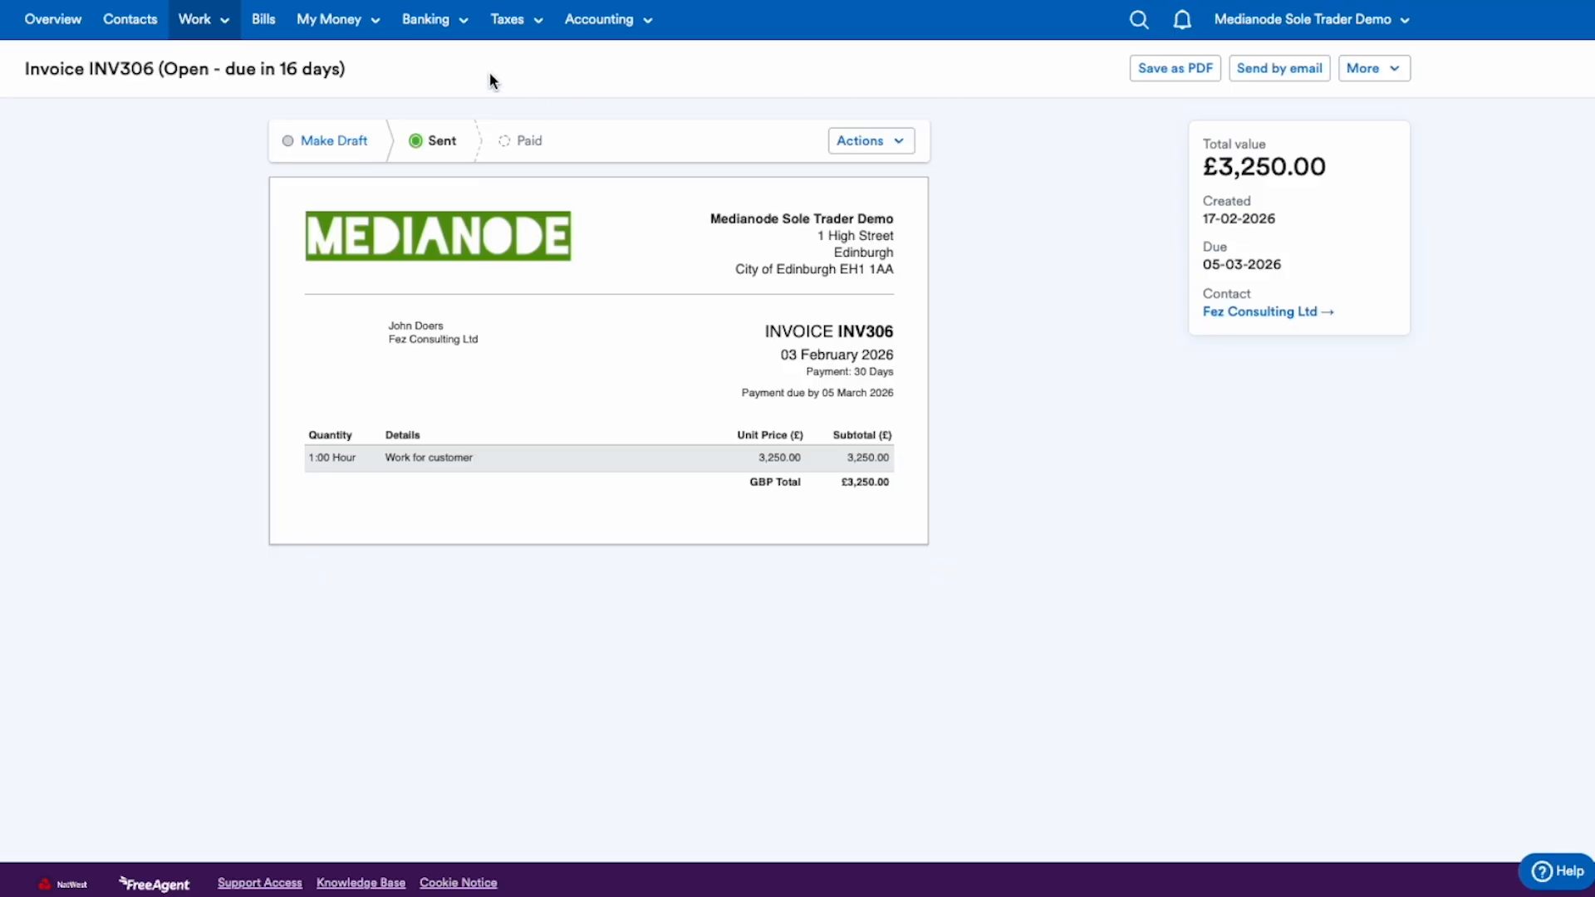
Step: Explain the Business Current Account's £3,250.00 money-in transaction as an Invoice Receipt against INV306 for Fez Consulting Ltd
{"action": "mouse_move", "coordinate": [436, 25]}
{"action": "left_click", "coordinate": [432, 58]}
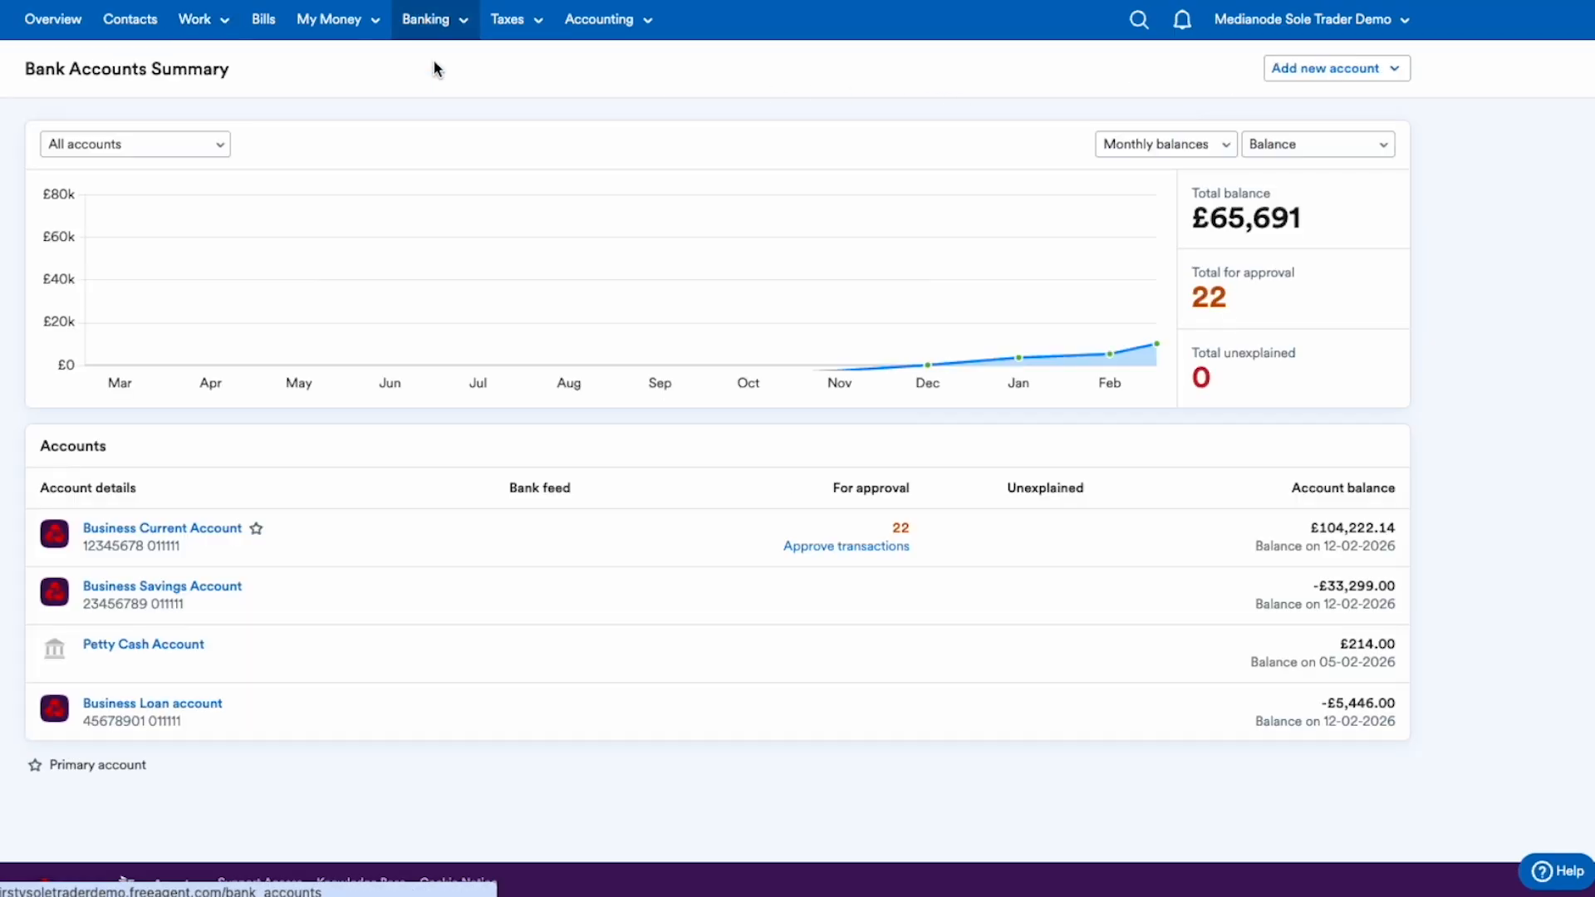
{"action": "left_click", "coordinate": [144, 531]}
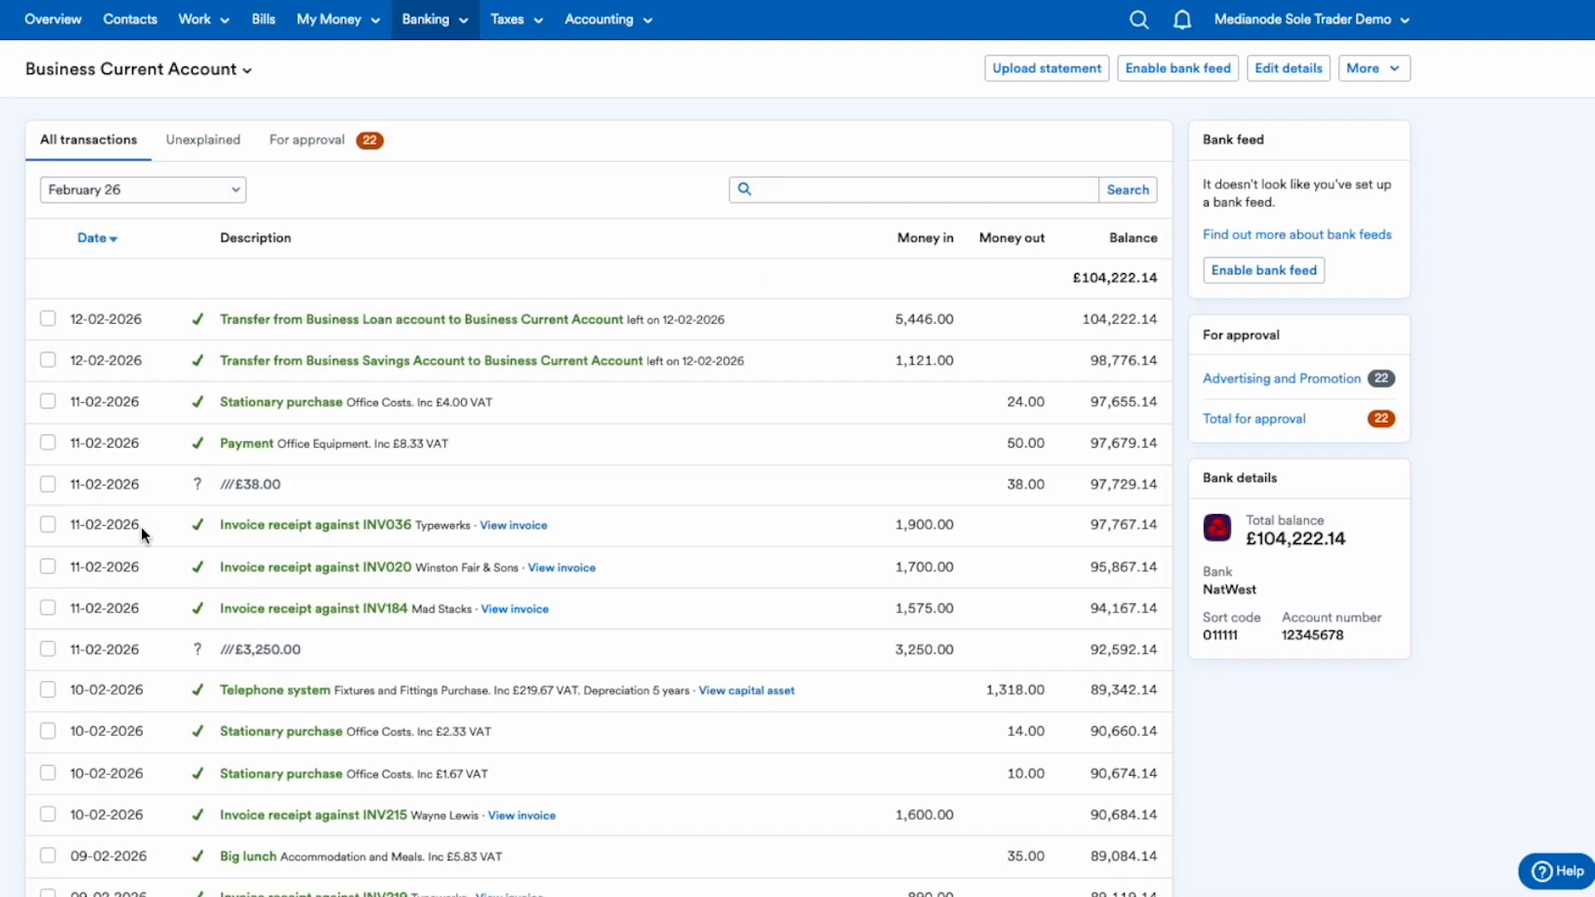
{"action": "left_click", "coordinate": [252, 655]}
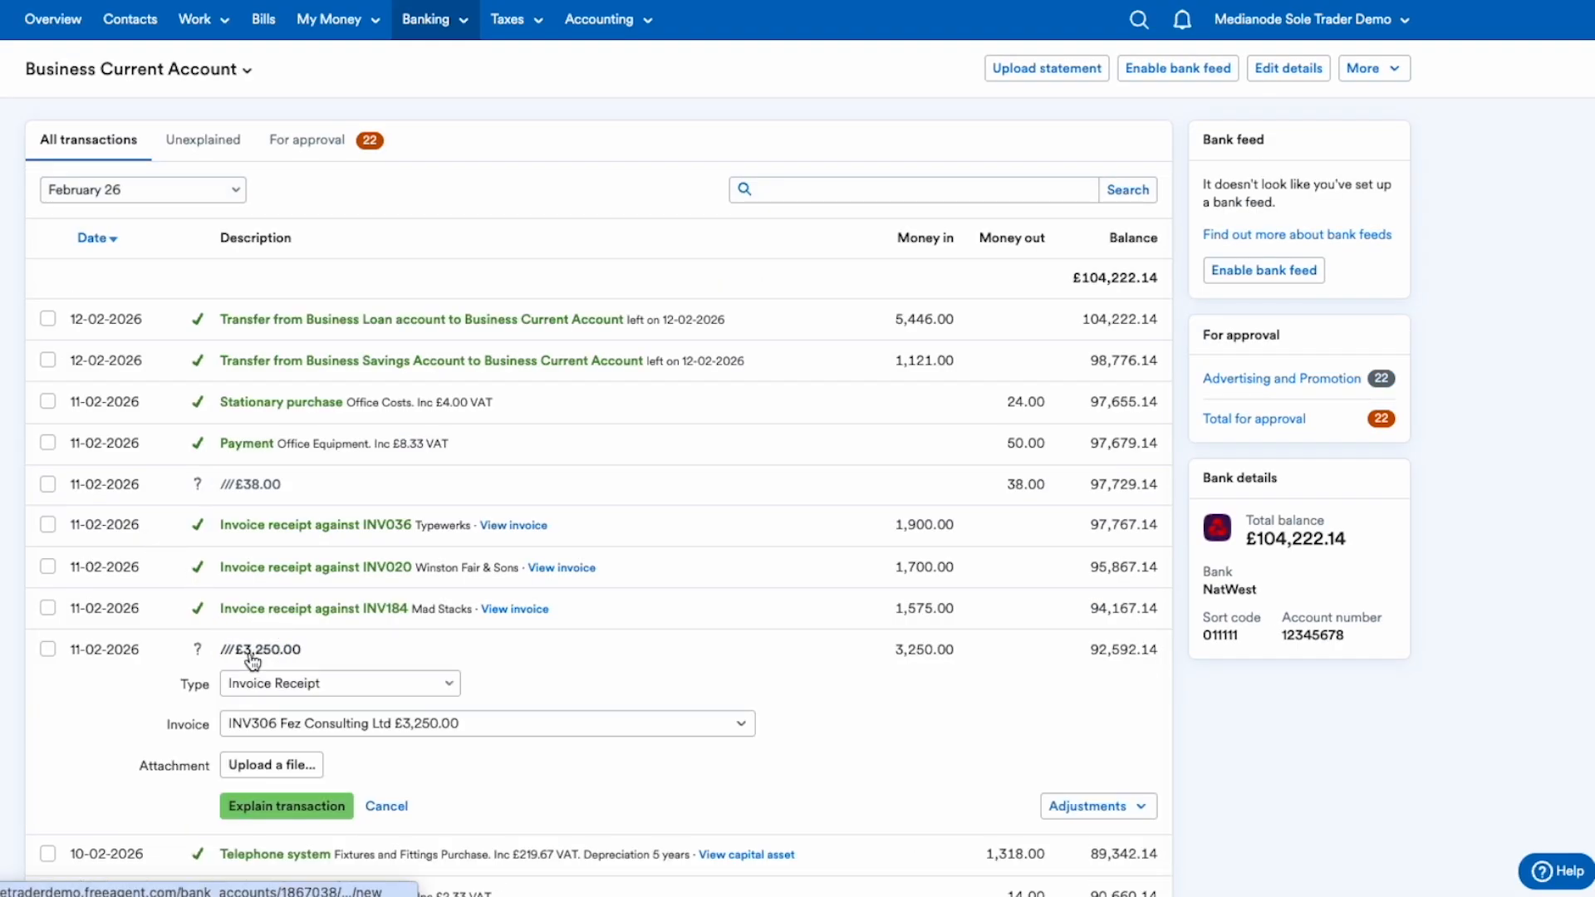
{"action": "left_click", "coordinate": [279, 807]}
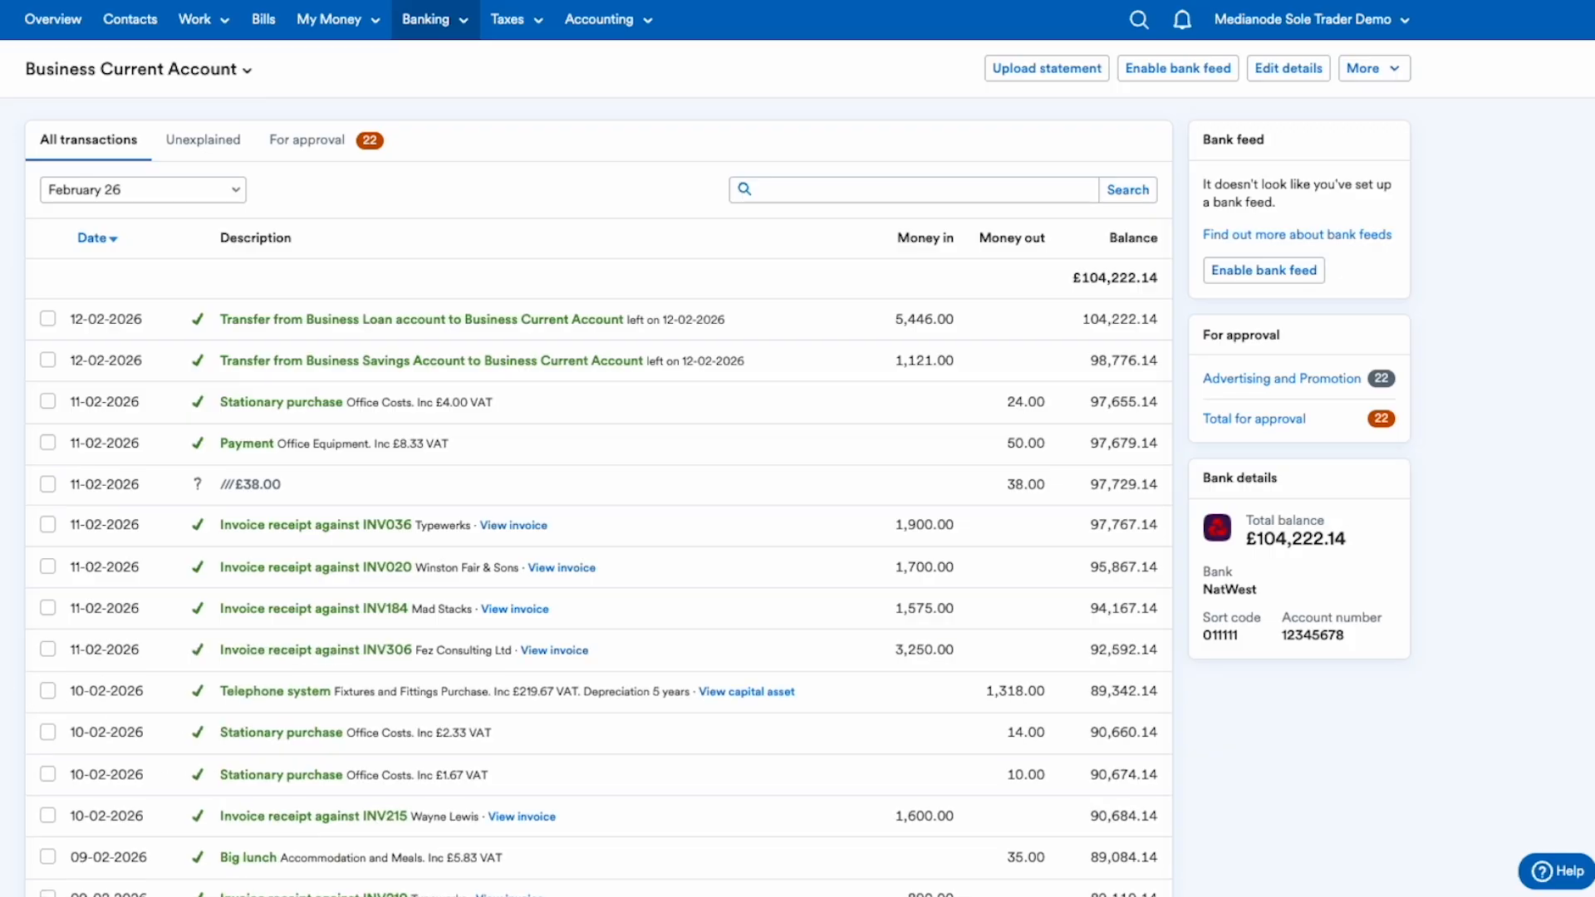
Step: View invoice INV306 from its explained bank transaction to check its payment status, and return to the Business Current Account
{"action": "scroll", "coordinate": [242, 782], "scroll_direction": "down", "scroll_amount": 1}
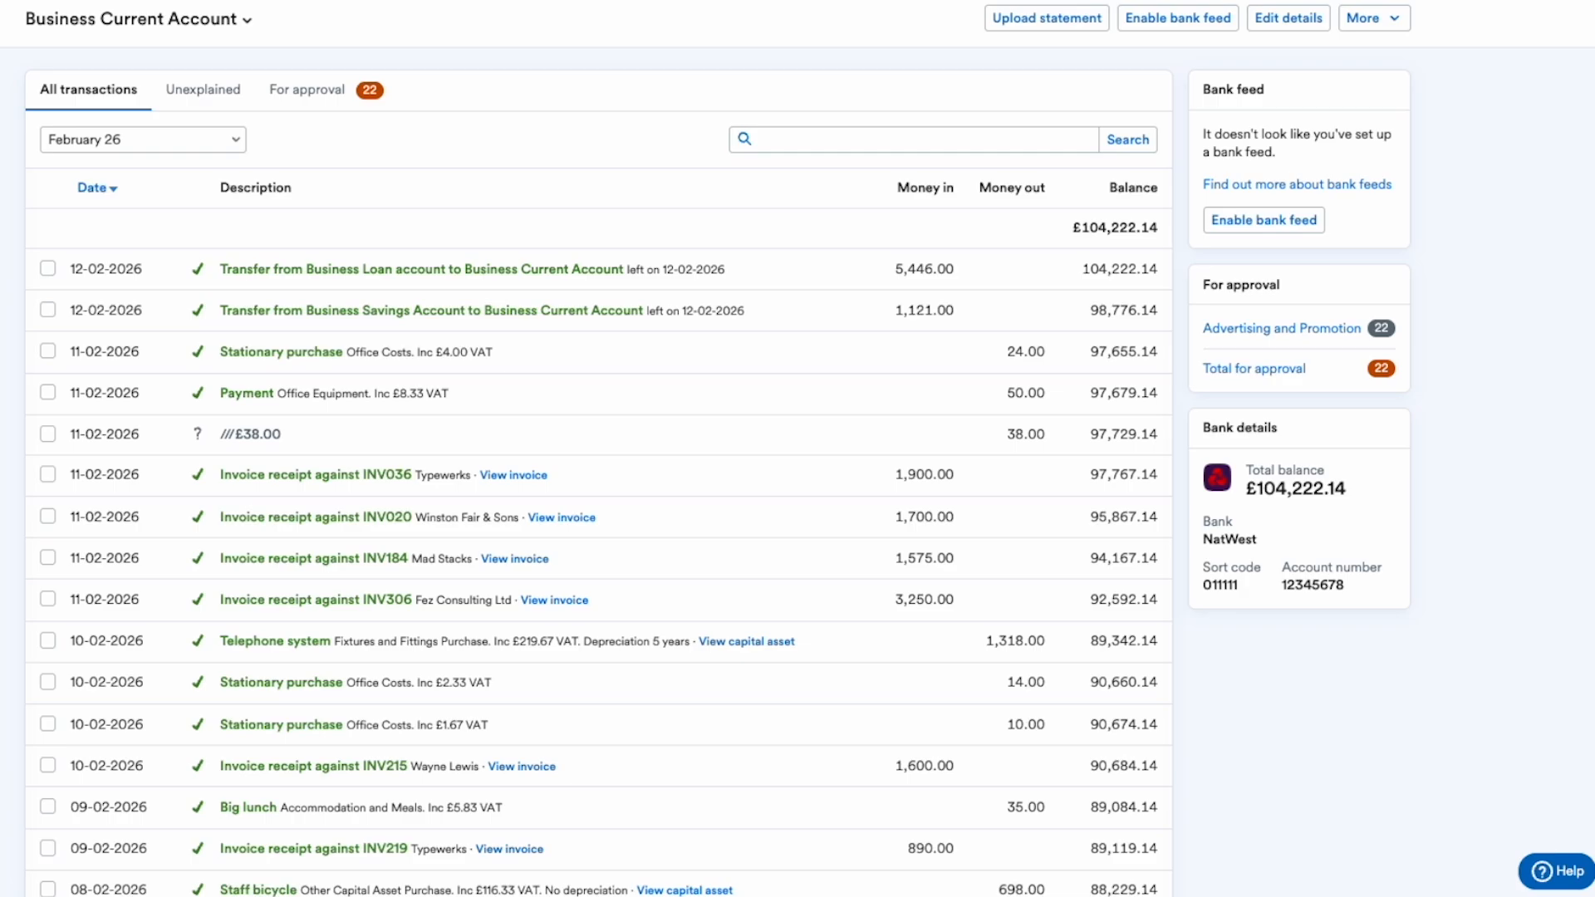
{"action": "scroll", "coordinate": [598, 448], "scroll_direction": "down", "scroll_amount": 1}
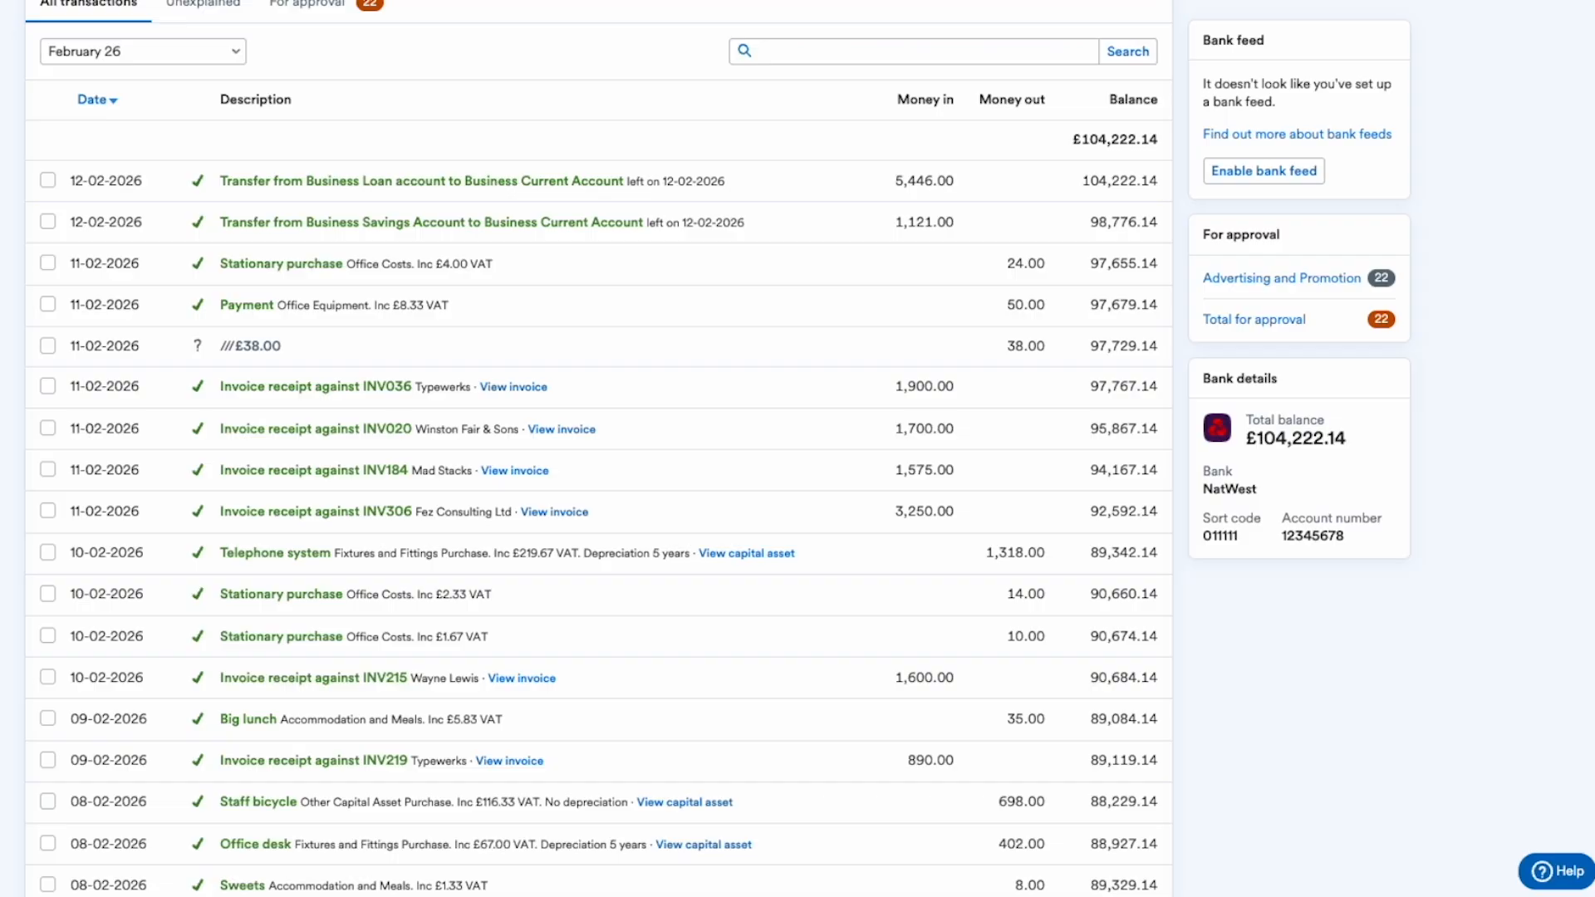
{"action": "scroll", "coordinate": [598, 448], "scroll_direction": "up", "scroll_amount": 1}
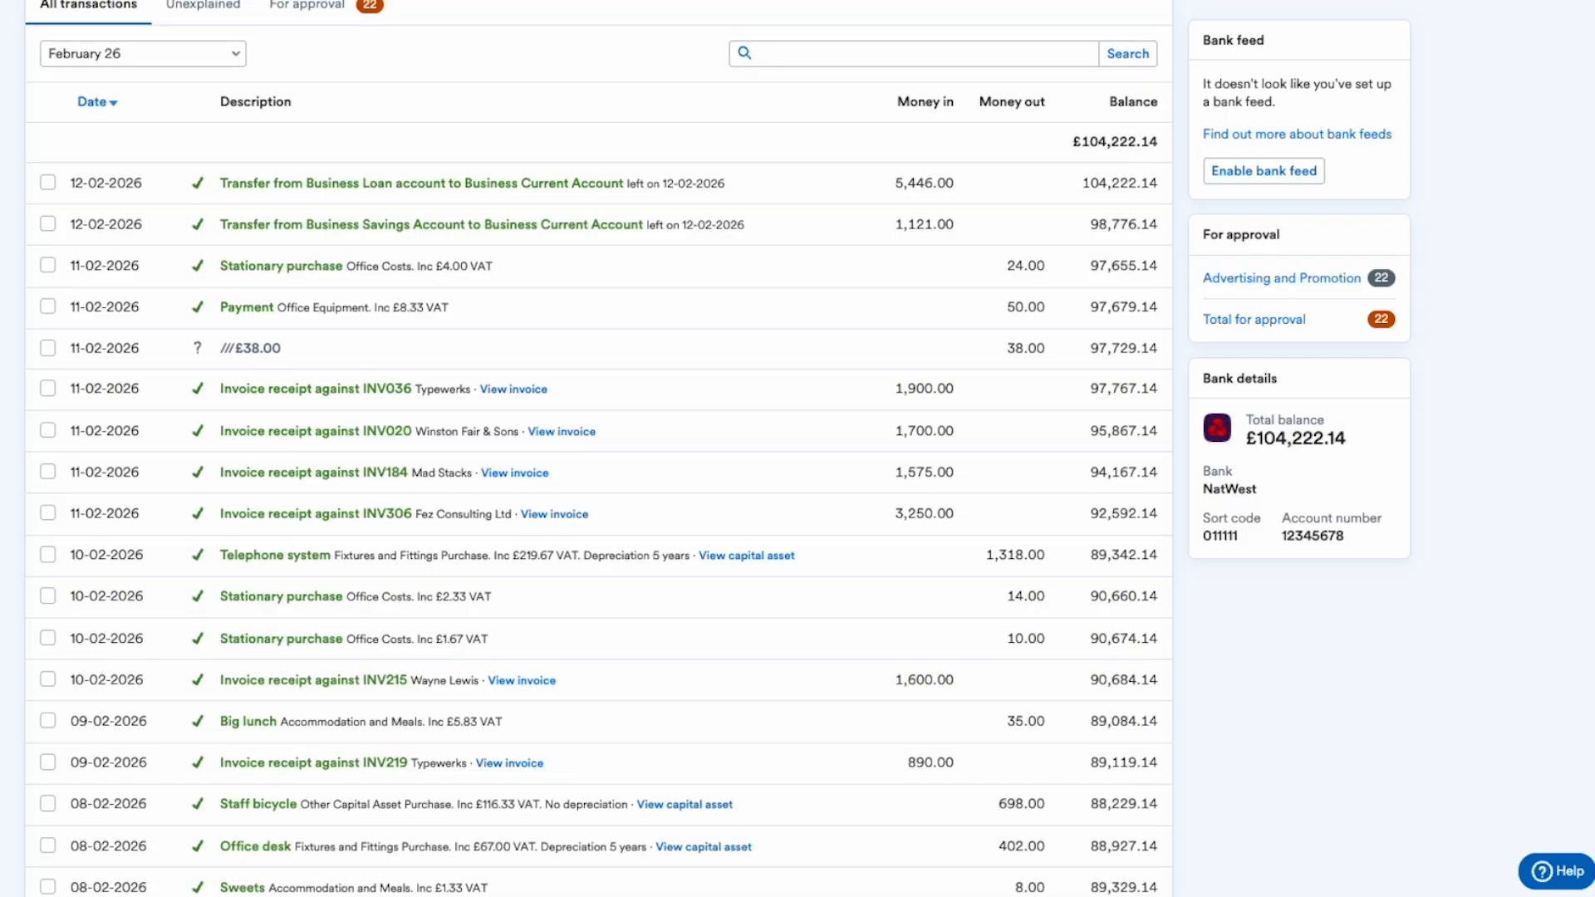
{"action": "scroll", "coordinate": [72, 428], "scroll_direction": "up", "scroll_amount": 2}
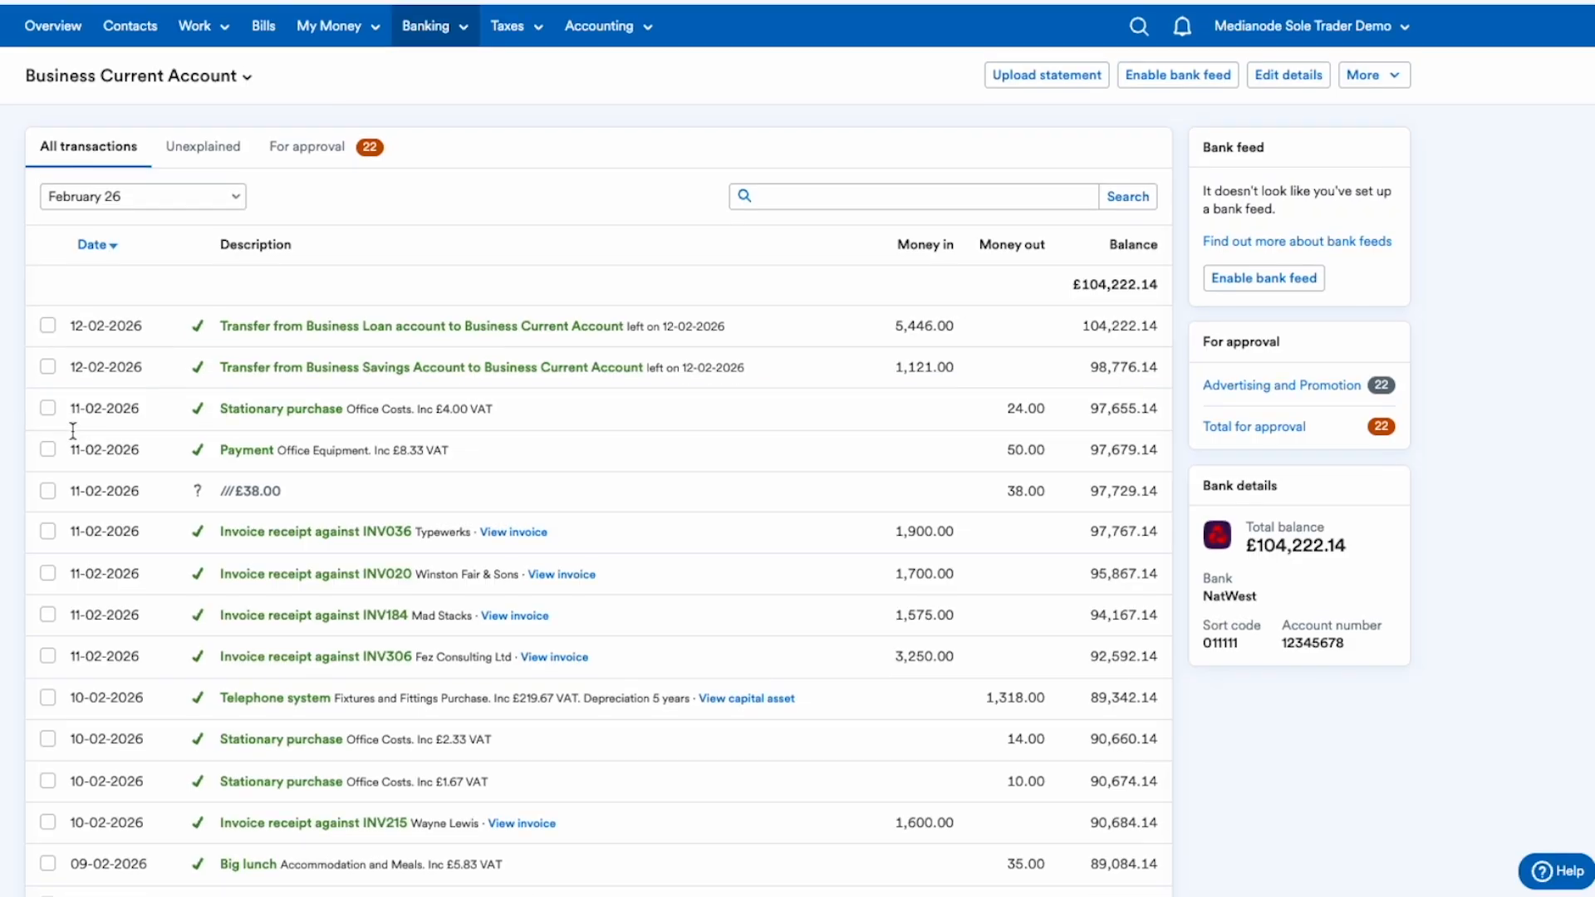
{"action": "left_click", "coordinate": [526, 651]}
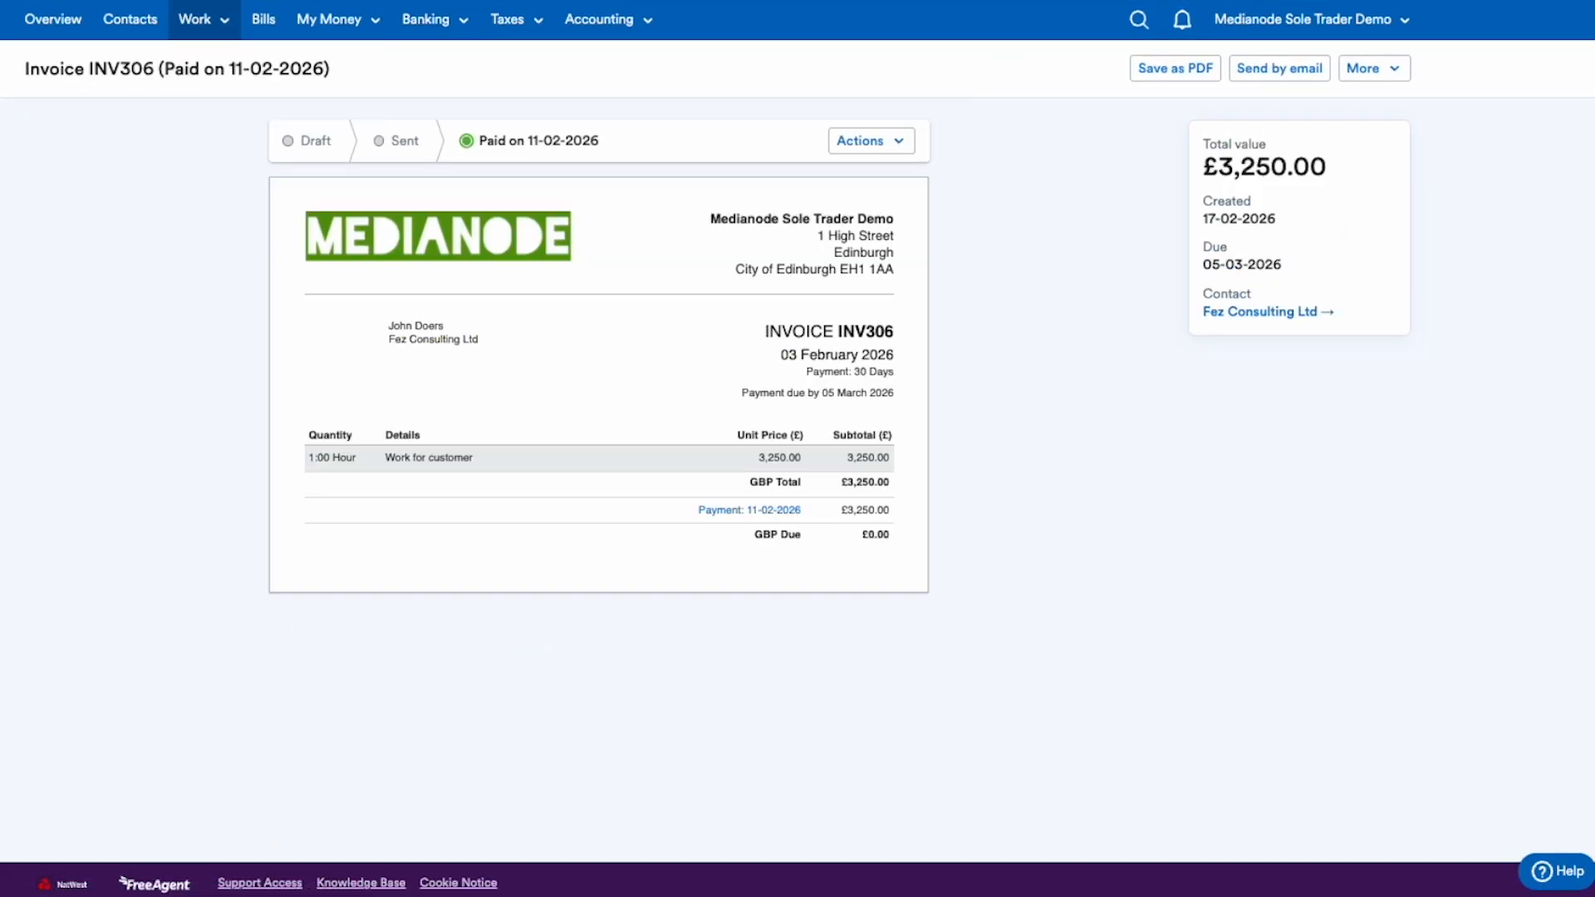
{"action": "key", "text": "alt+Left"}
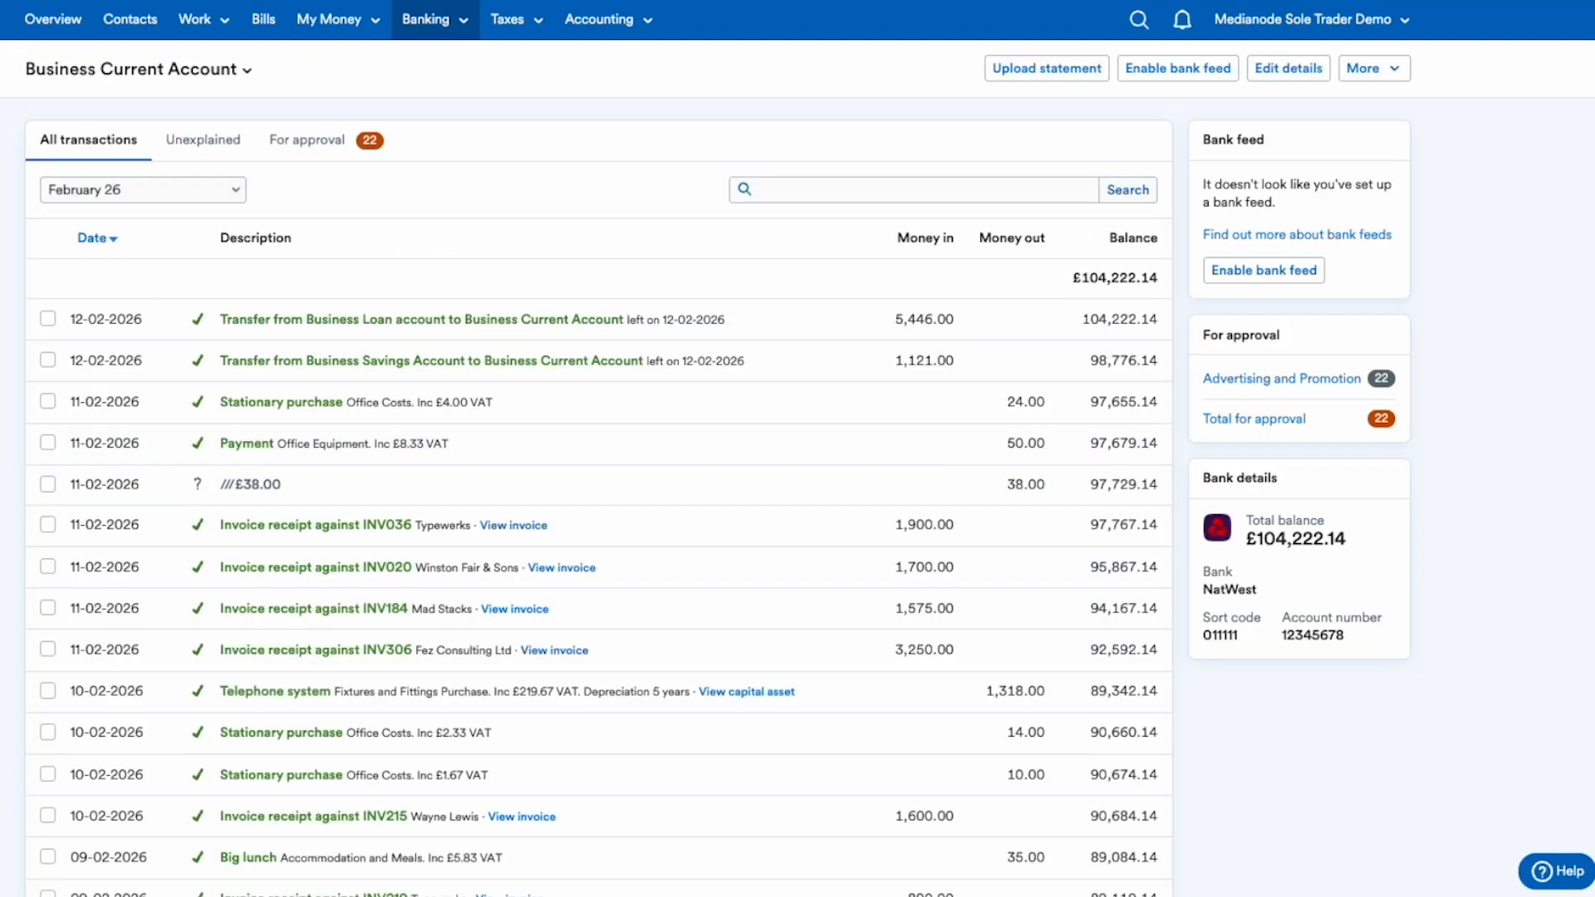
Step: Re-explain the £3,250.00 money-in transaction against INV306 as Sales with Auto VAT, and save the changes
{"action": "left_click", "coordinate": [245, 654]}
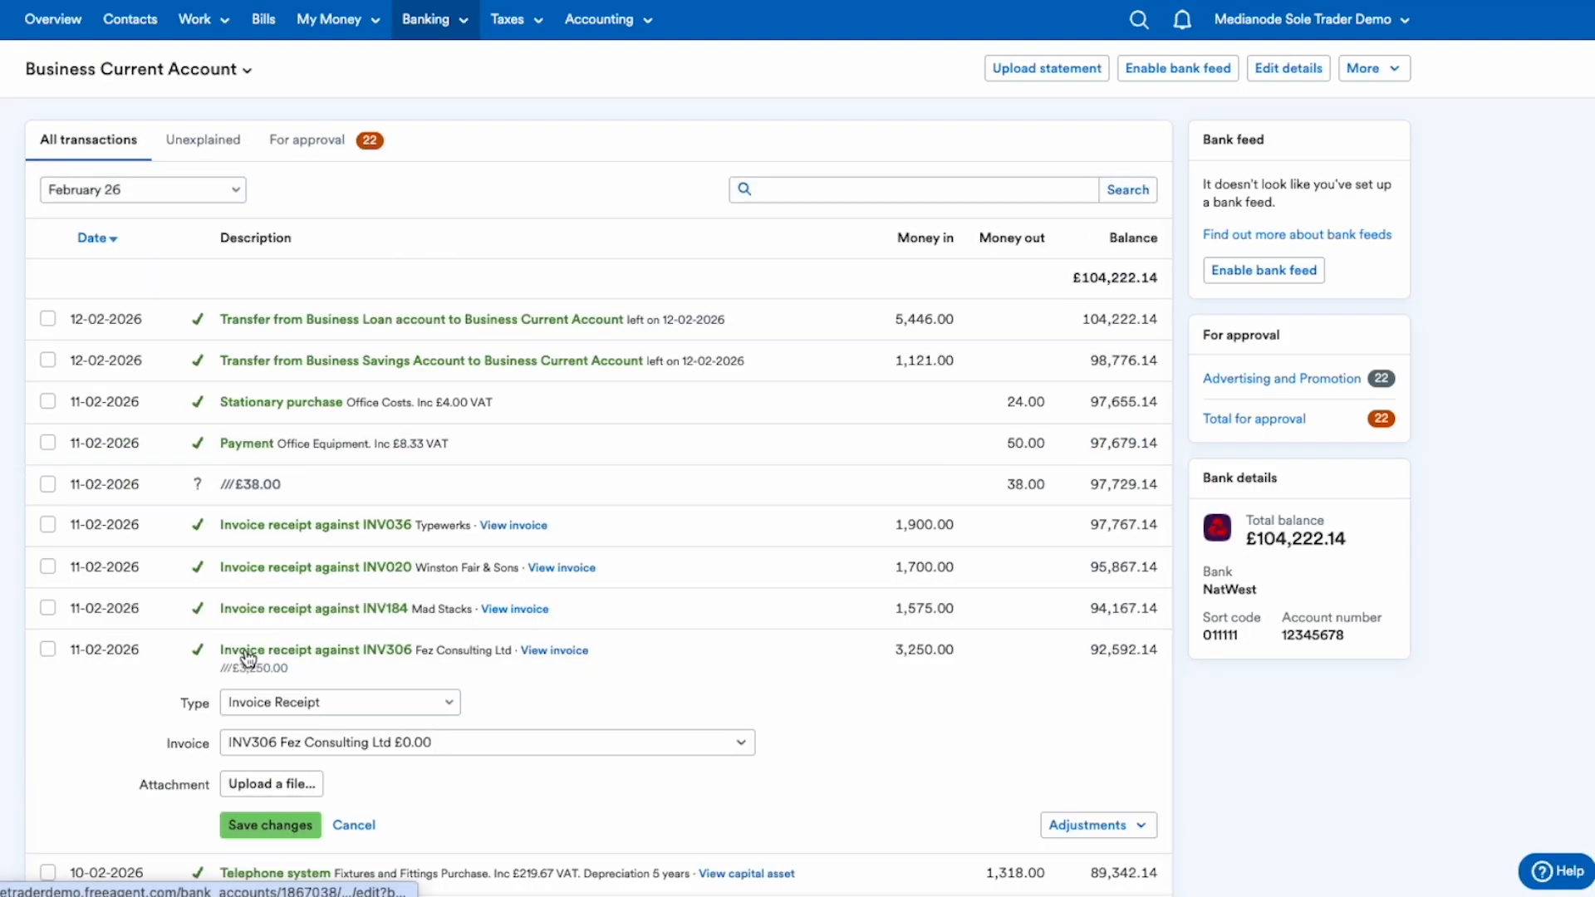
{"action": "left_click", "coordinate": [314, 702]}
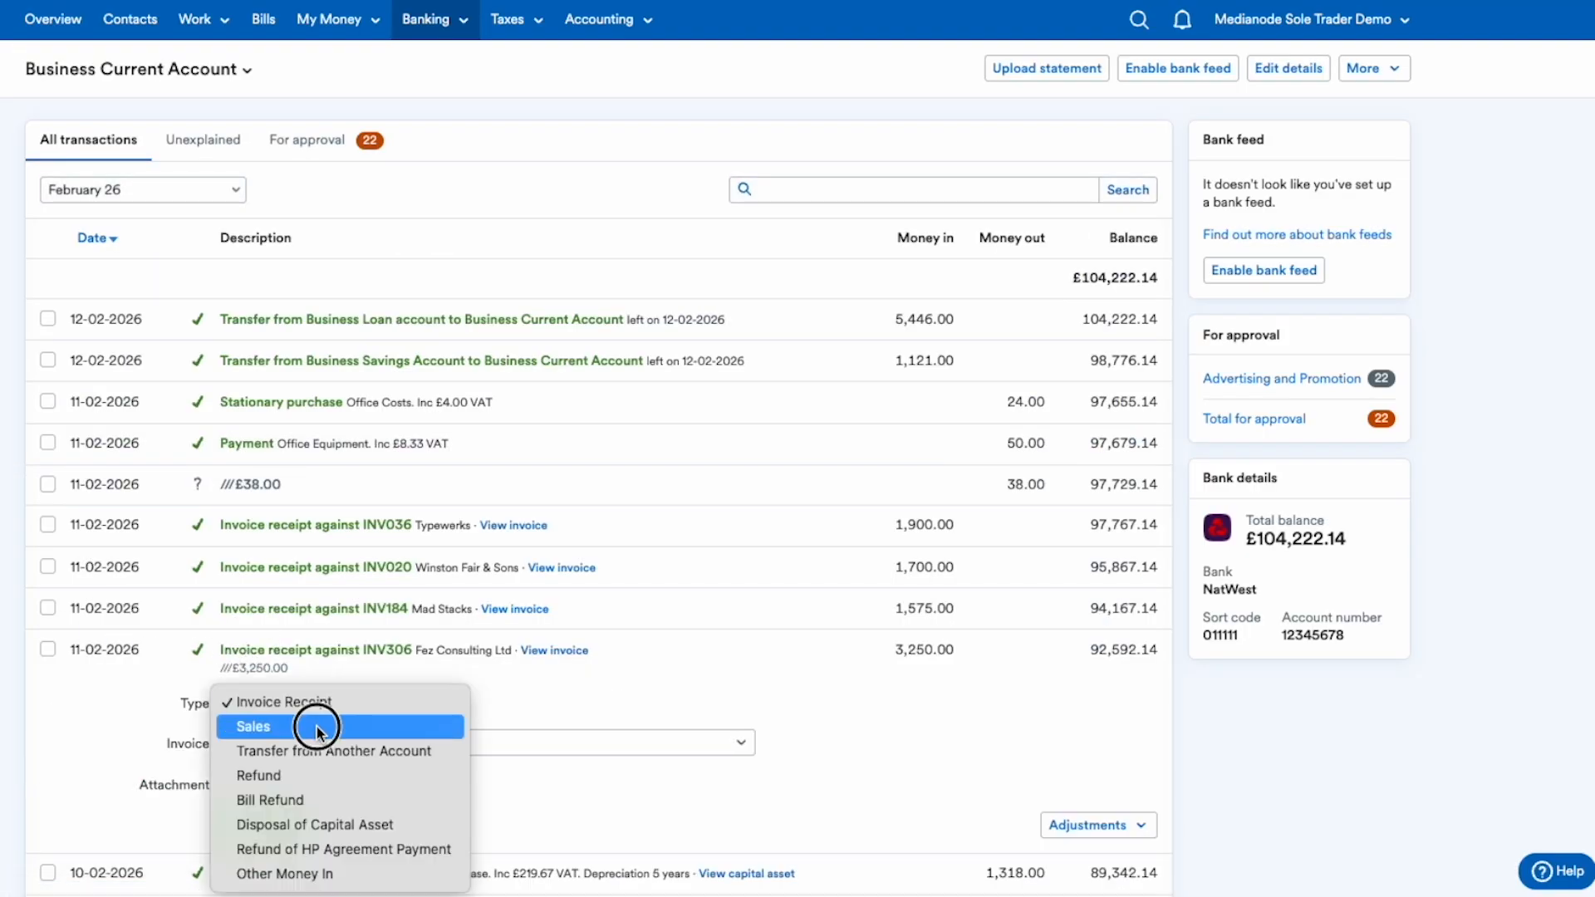
{"action": "left_click", "coordinate": [315, 724]}
{"action": "scroll", "coordinate": [188, 824], "scroll_direction": "down", "scroll_amount": 2}
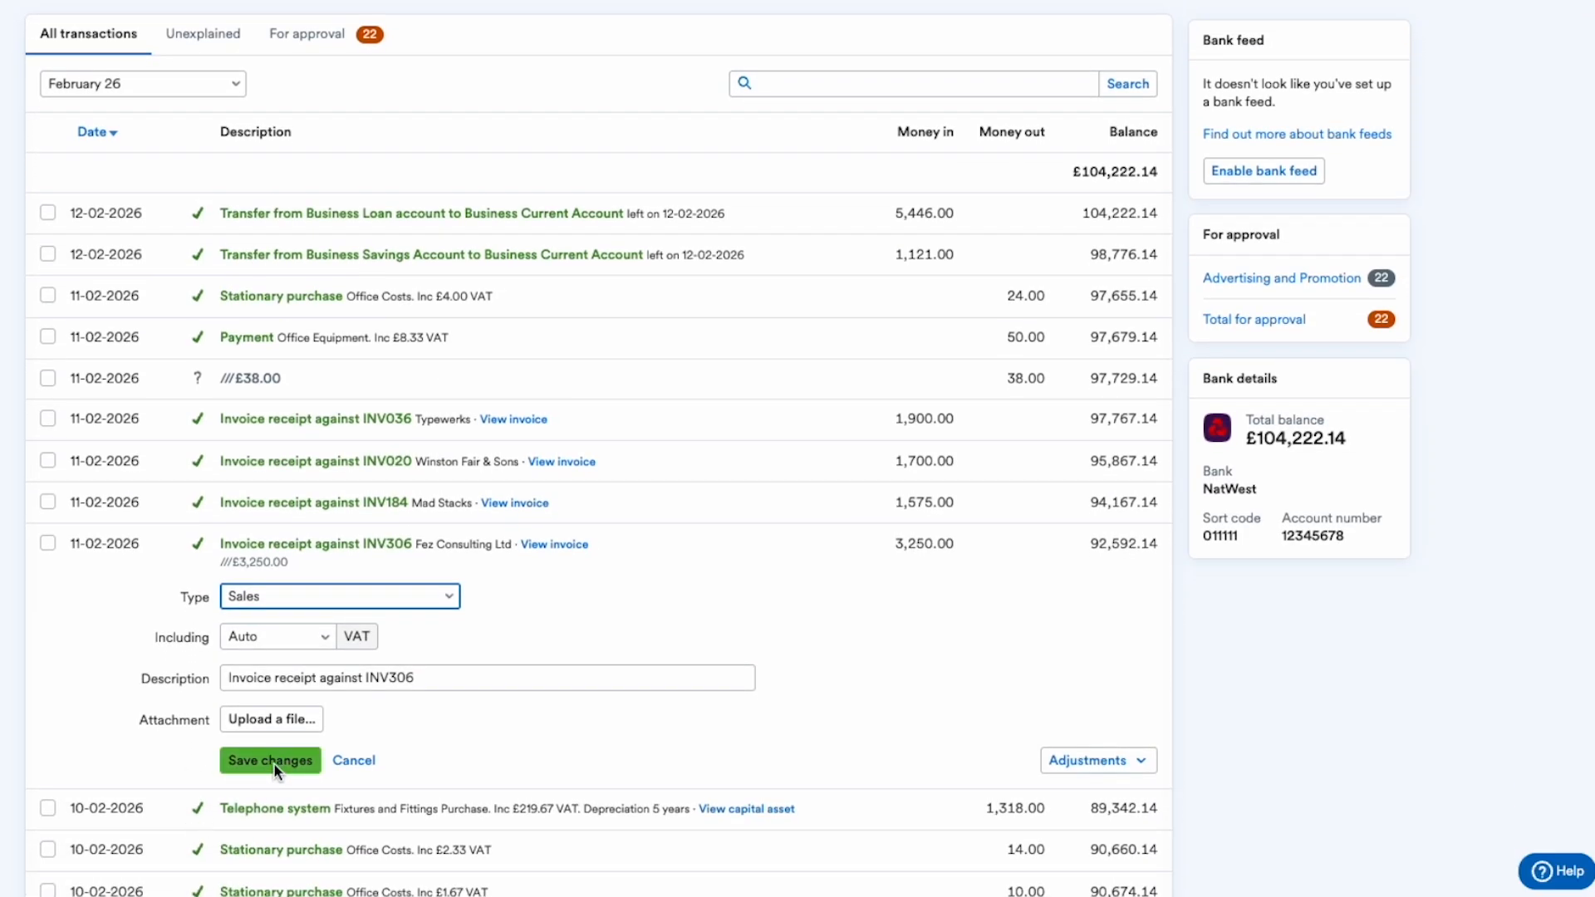
{"action": "left_click", "coordinate": [245, 761]}
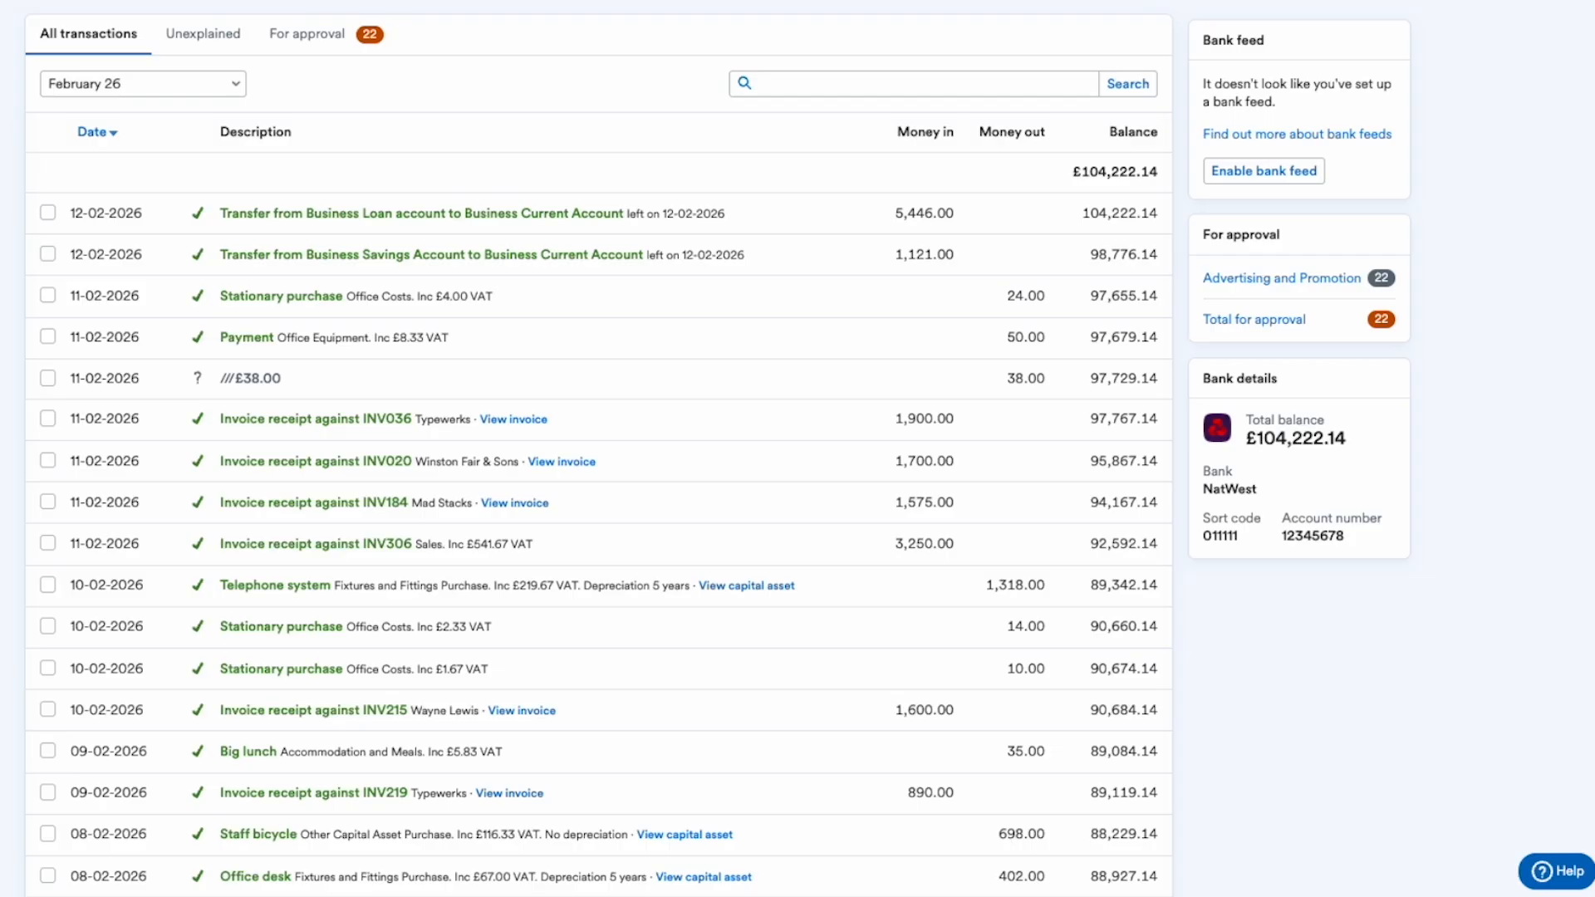
Step: Select the INV306 and INV215 receipts together to check the bulk explanation options, and deselect both
{"action": "left_click", "coordinate": [48, 544]}
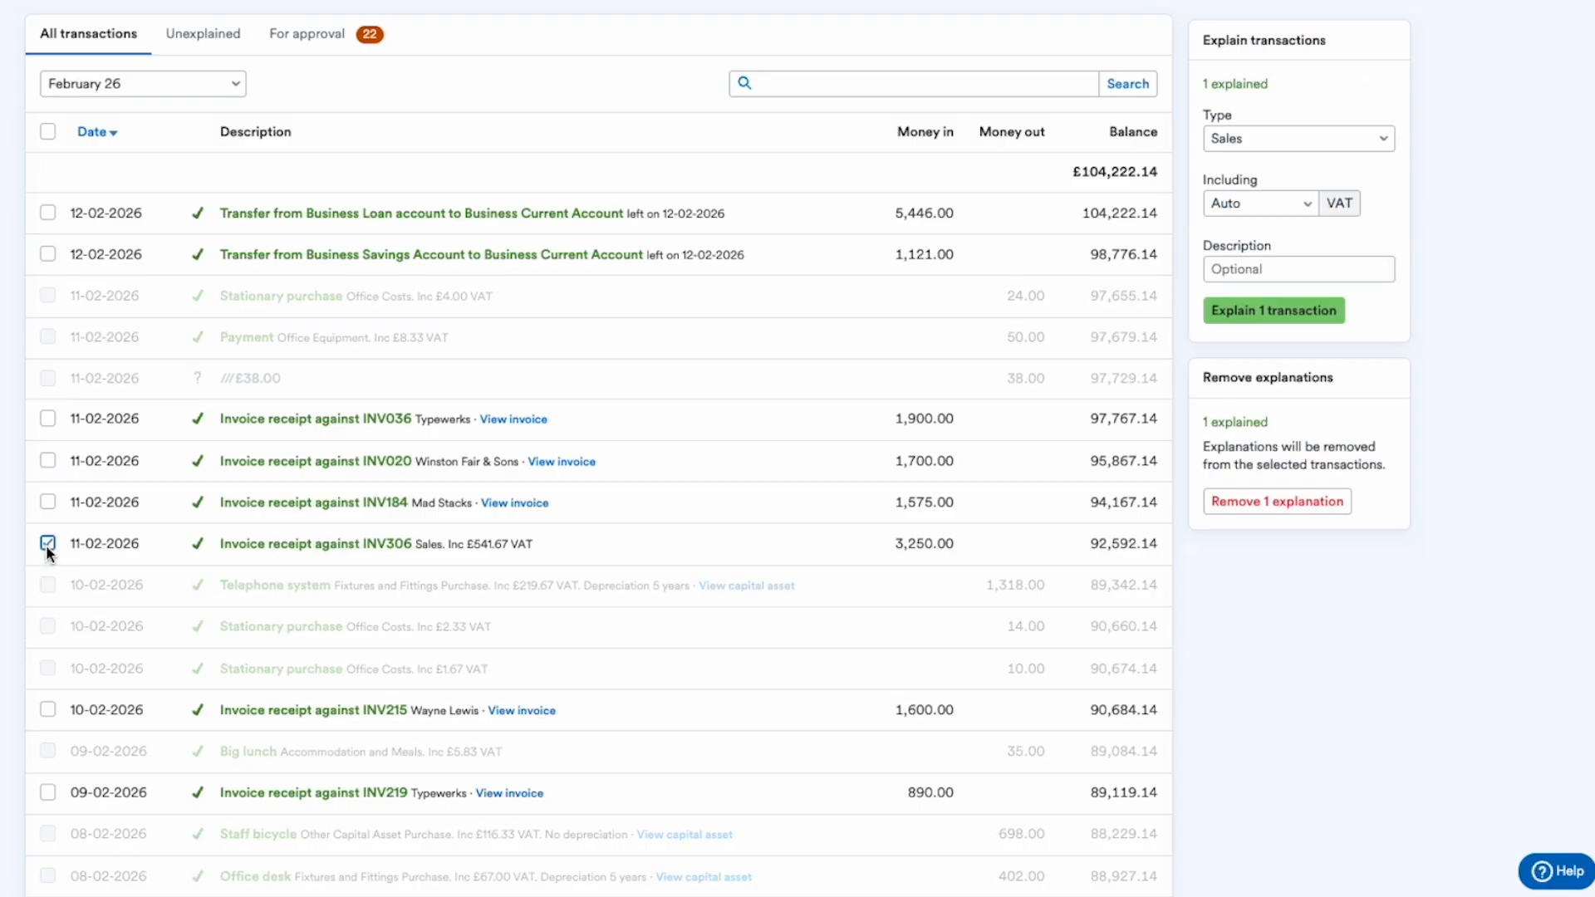
{"action": "left_click", "coordinate": [48, 710]}
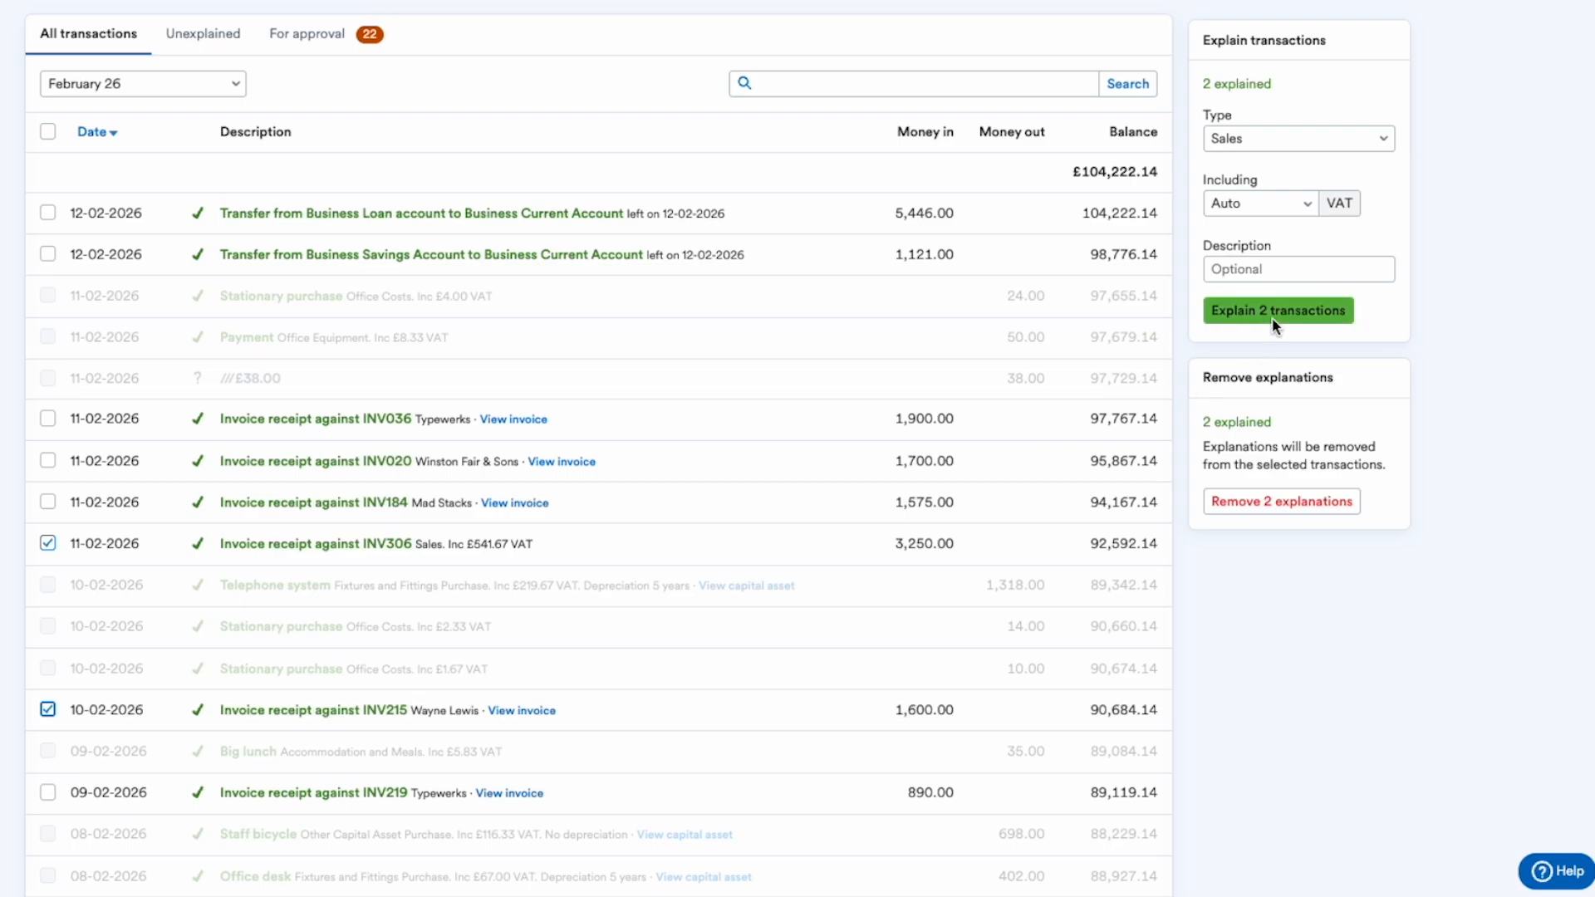
{"action": "left_click", "coordinate": [48, 543]}
{"action": "left_click", "coordinate": [47, 709]}
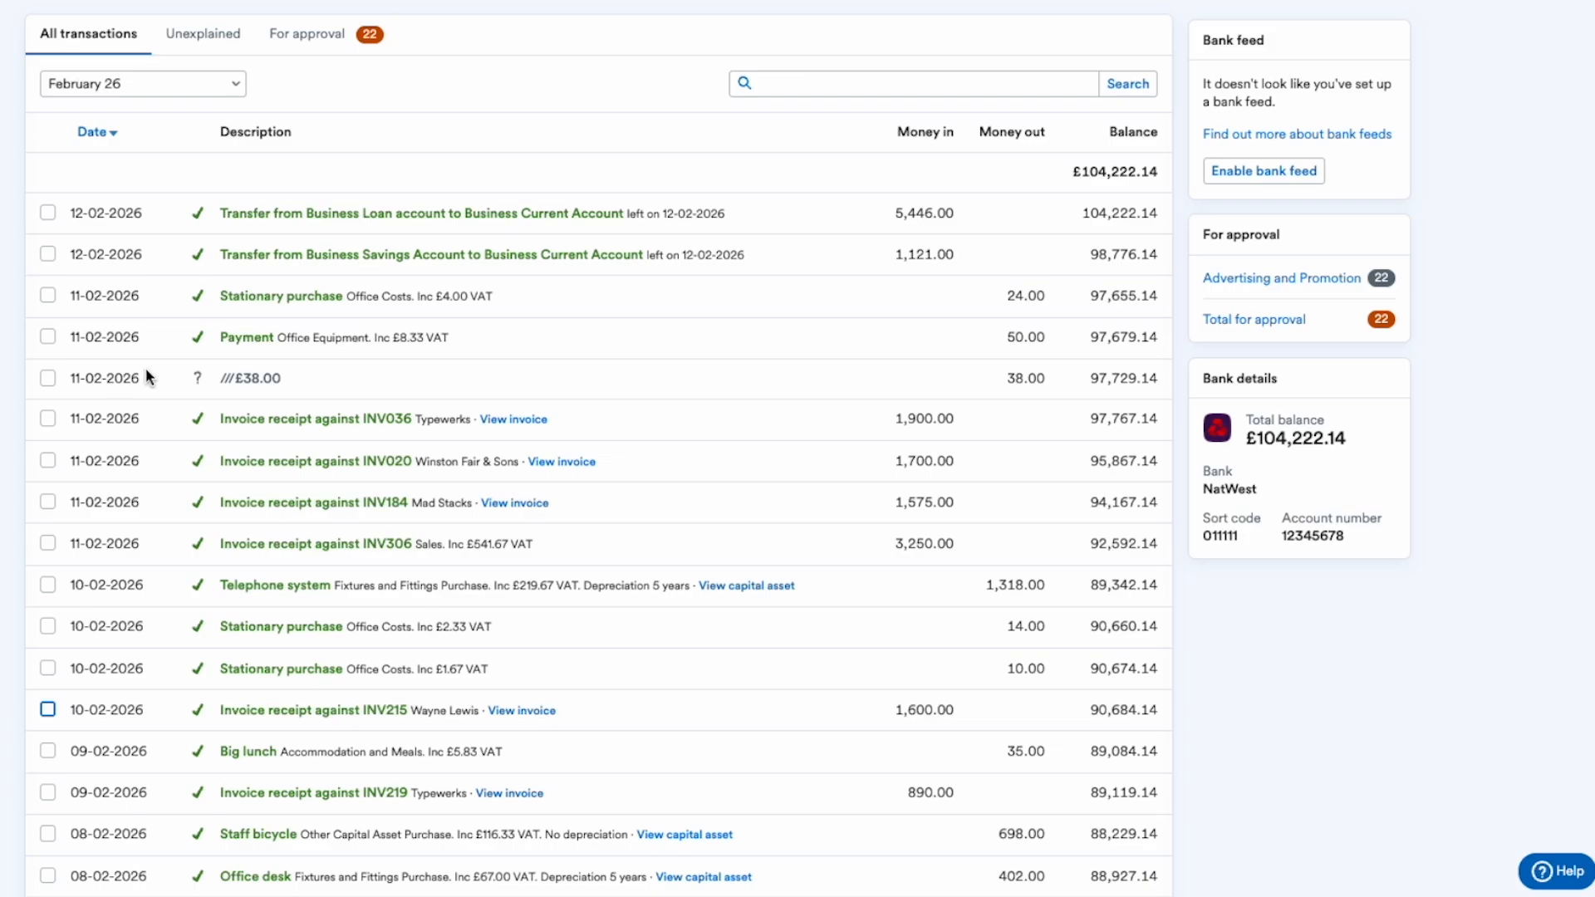
Step: Review the bills list, and check the out-of-pocket expenses page and its options for adding a new entry
{"action": "scroll", "coordinate": [146, 367], "scroll_direction": "up", "scroll_amount": 2}
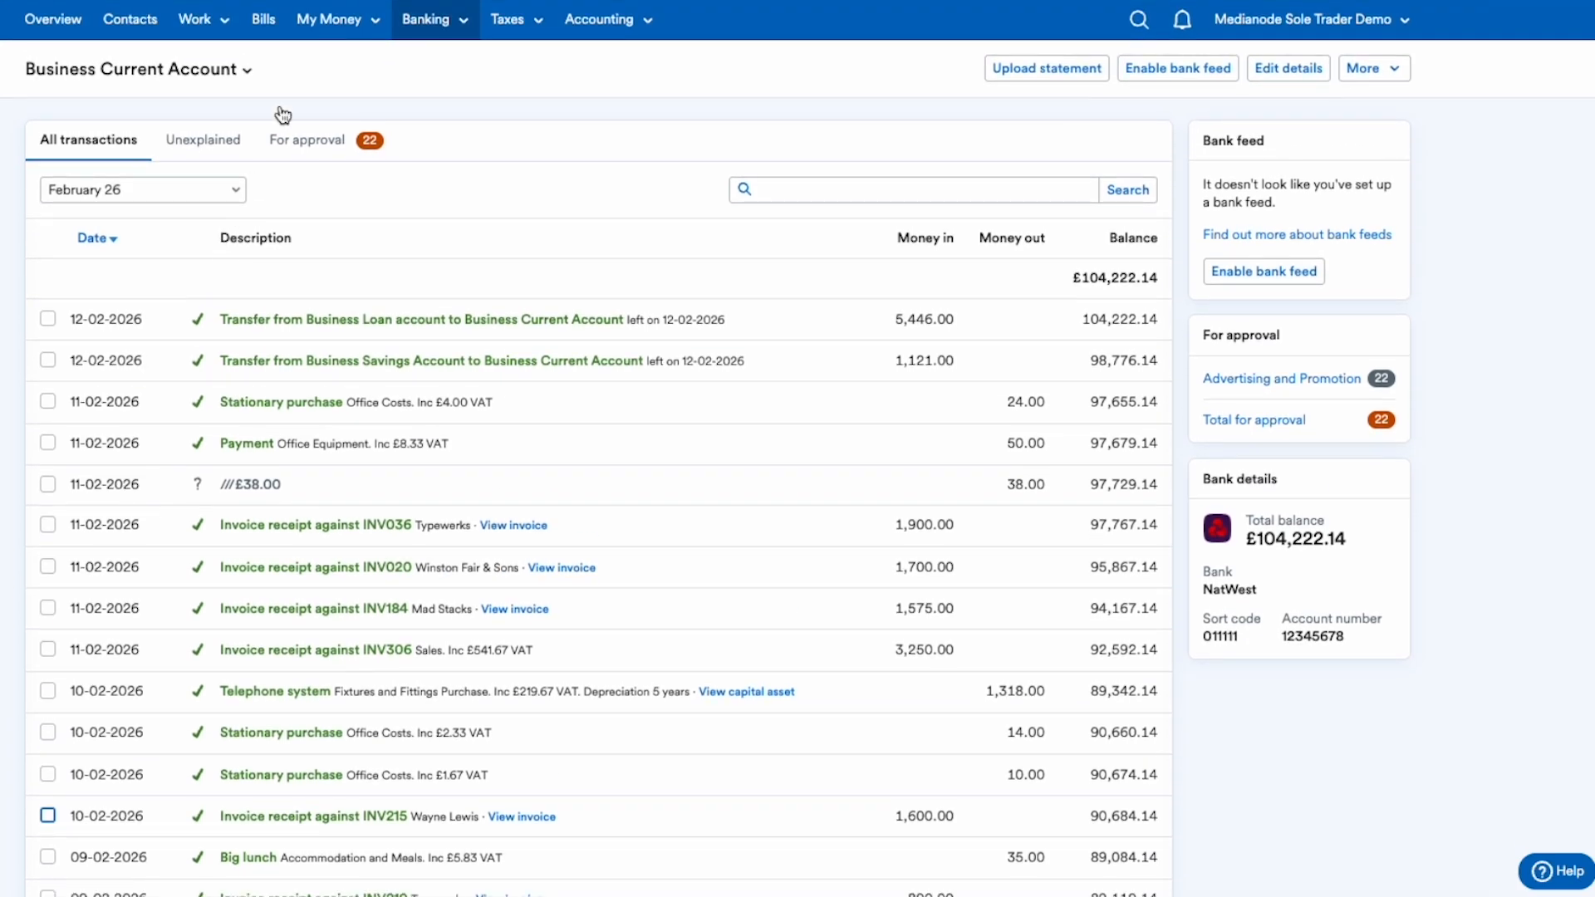
{"action": "left_click", "coordinate": [264, 20]}
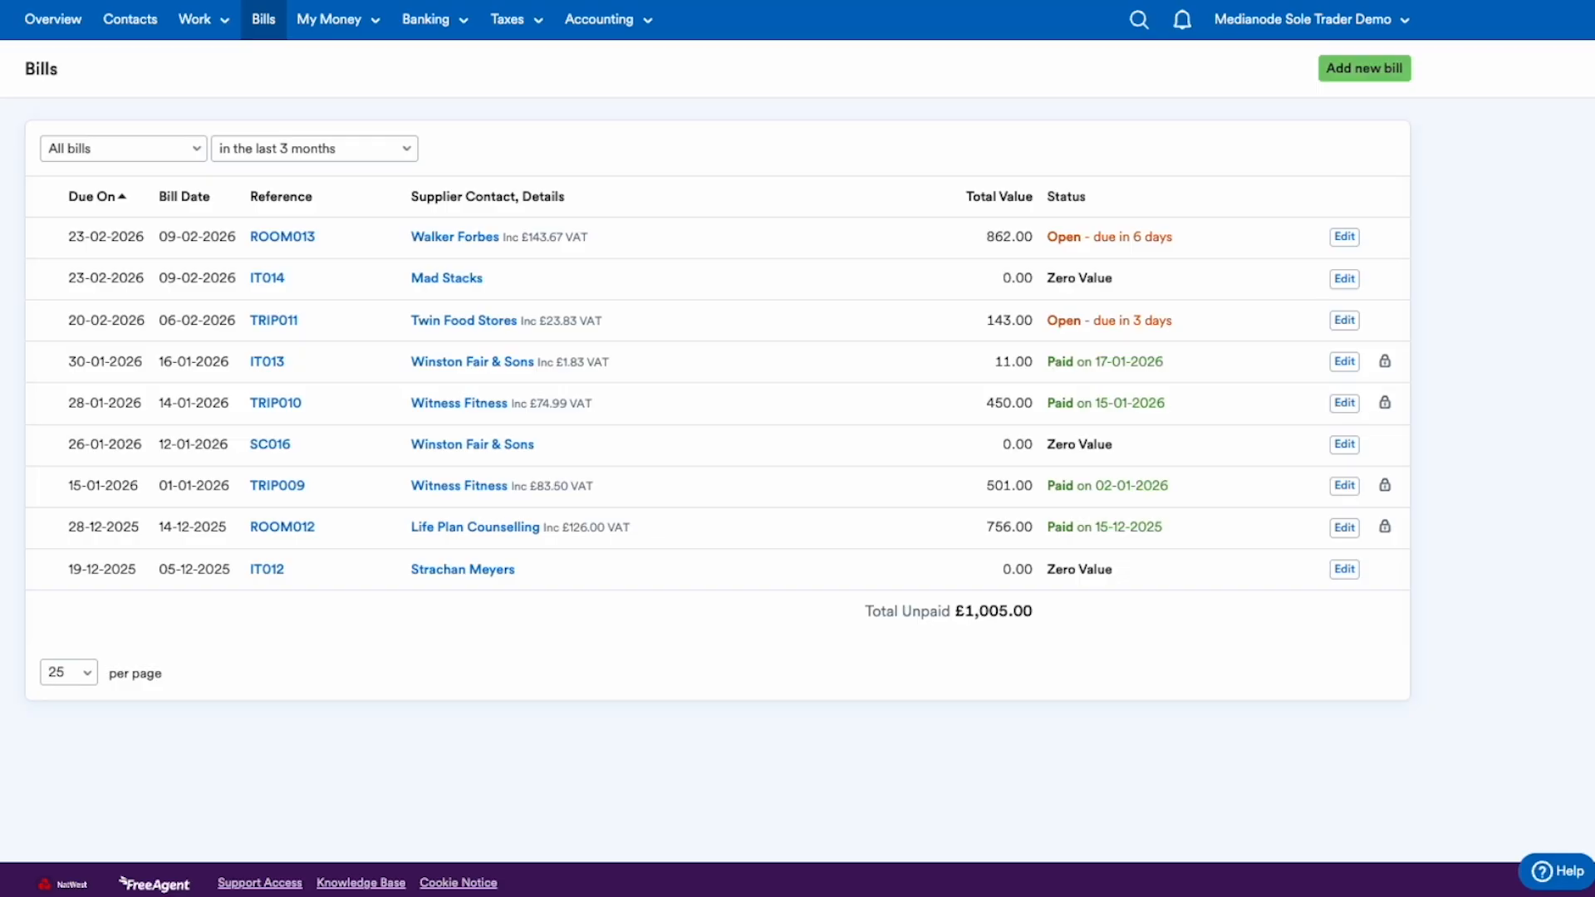
{"action": "left_click", "coordinate": [352, 28]}
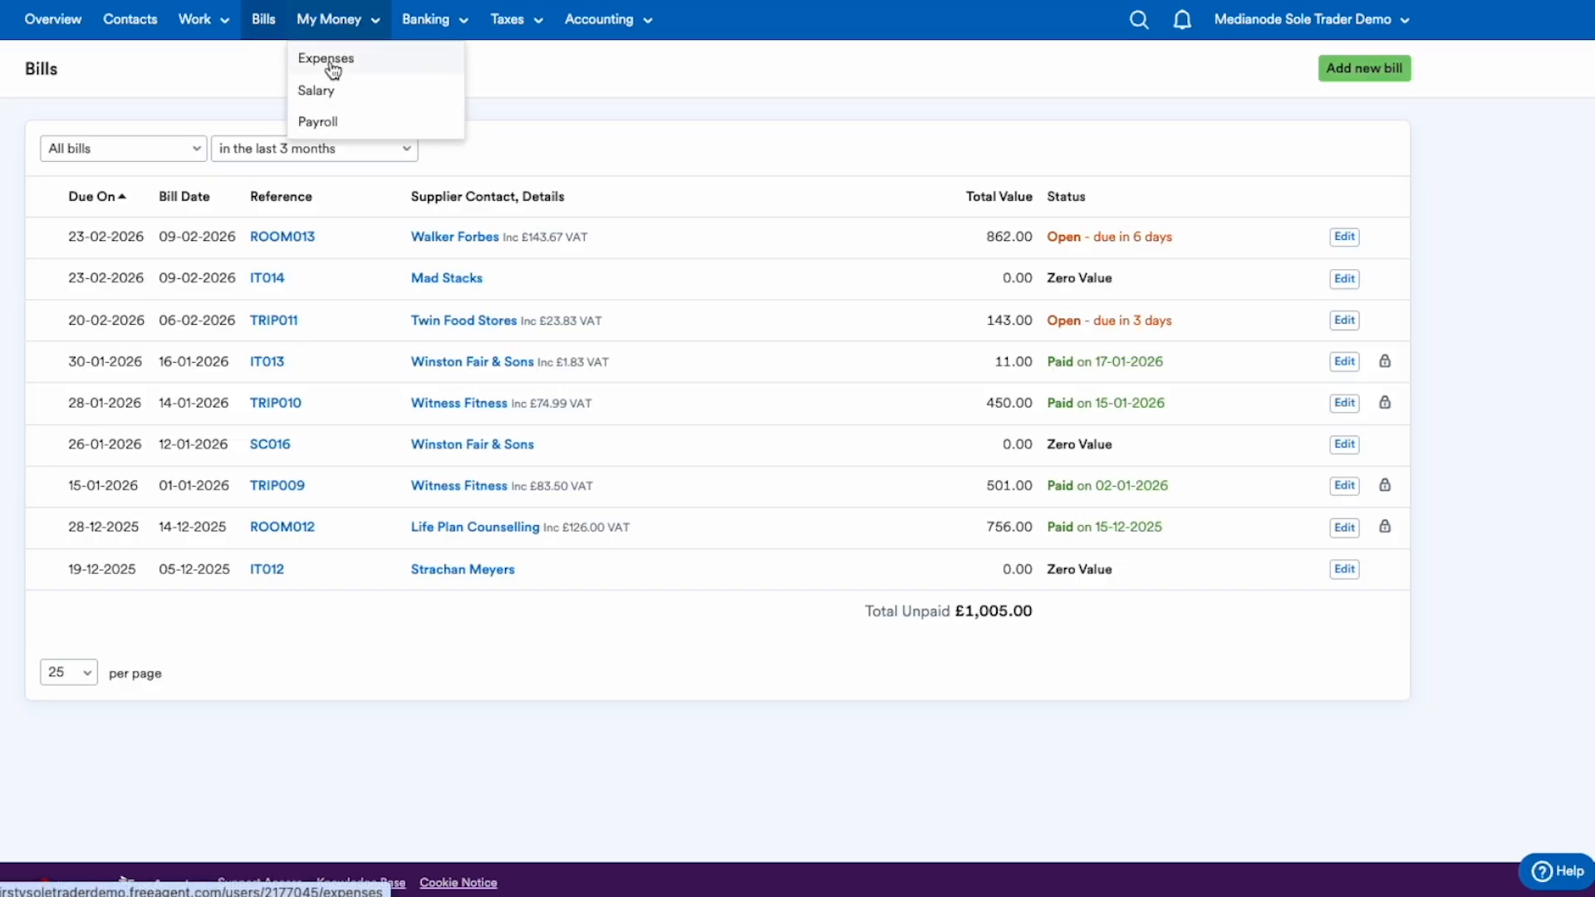
{"action": "left_click", "coordinate": [329, 61]}
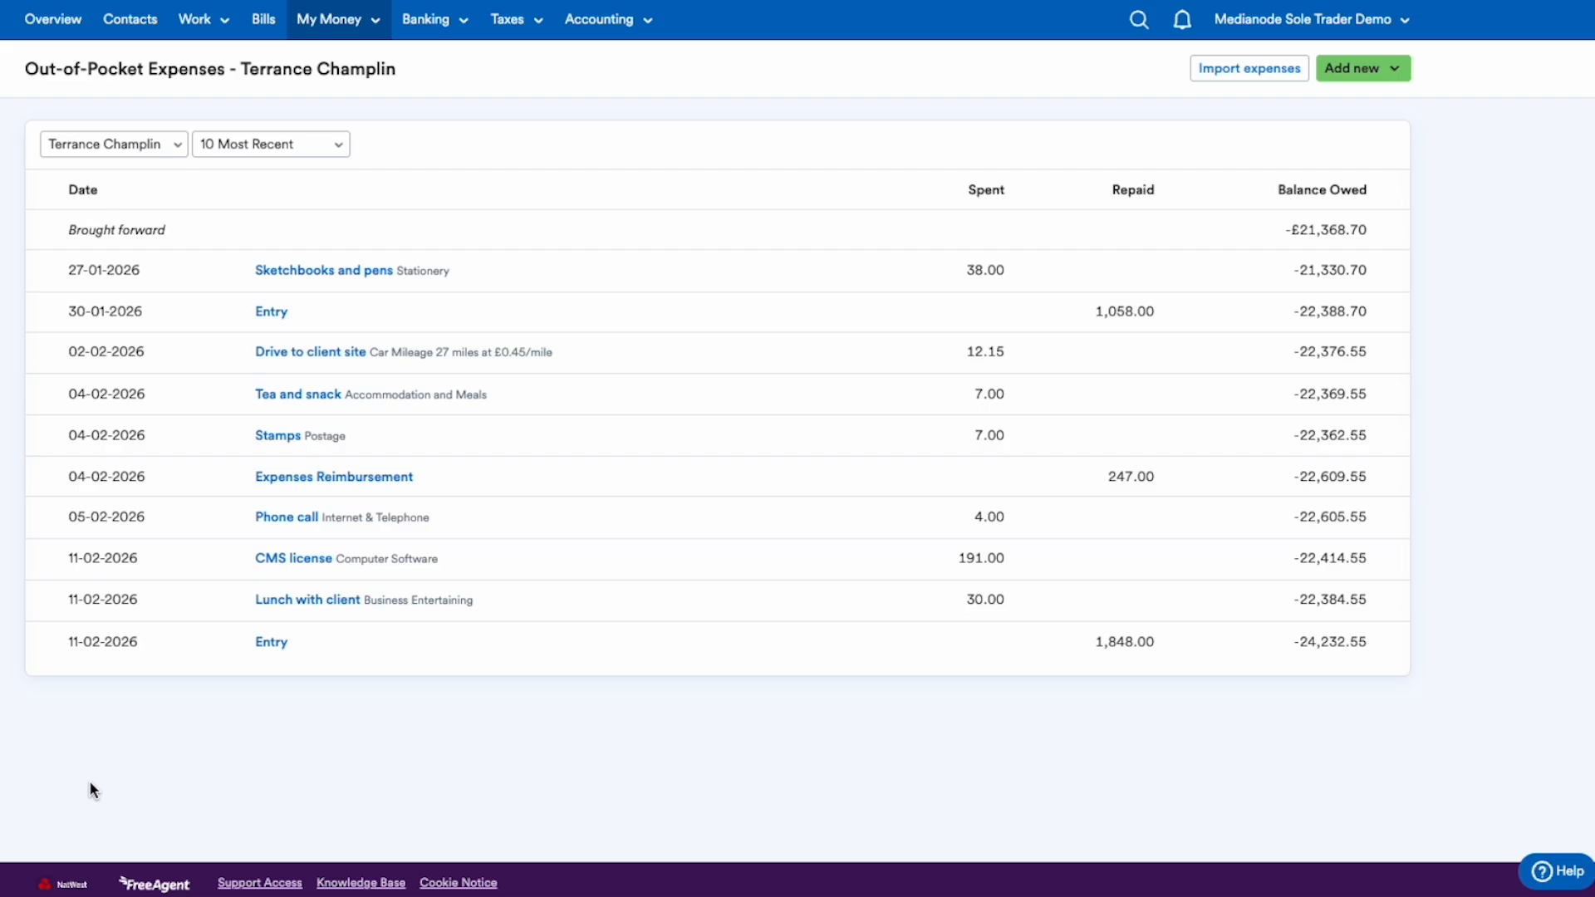
{"action": "left_click", "coordinate": [357, 17]}
{"action": "left_click", "coordinate": [1356, 68]}
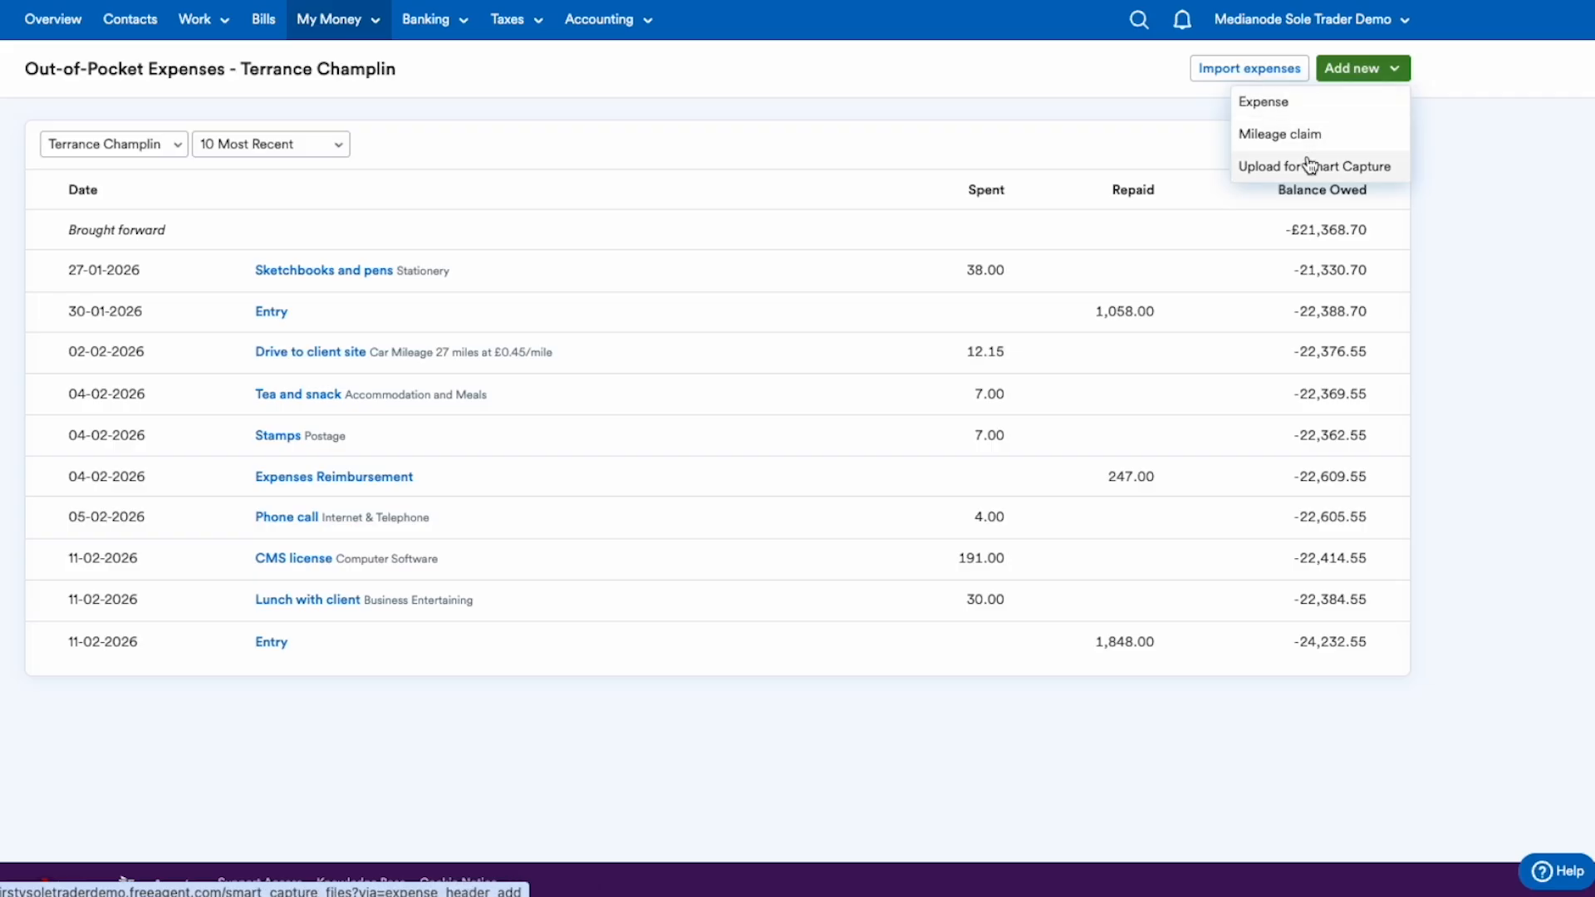
{"action": "left_click", "coordinate": [1160, 100]}
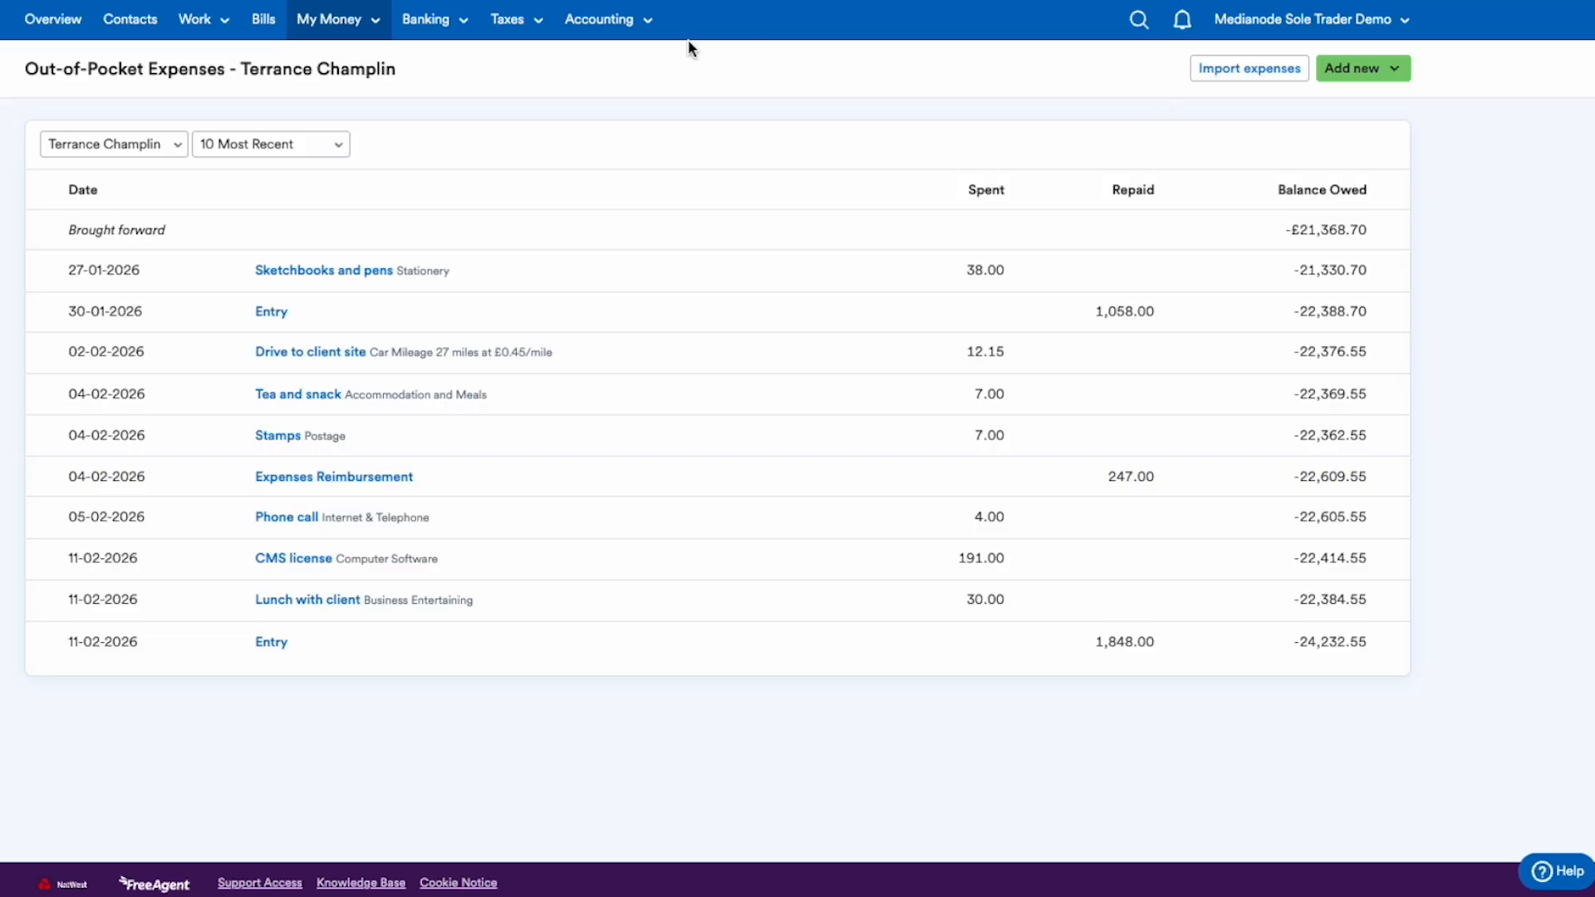
Step: Review the 2024/25 payroll status, monthly history and employees, and check the option for adding someone to payroll
{"action": "left_click", "coordinate": [367, 20]}
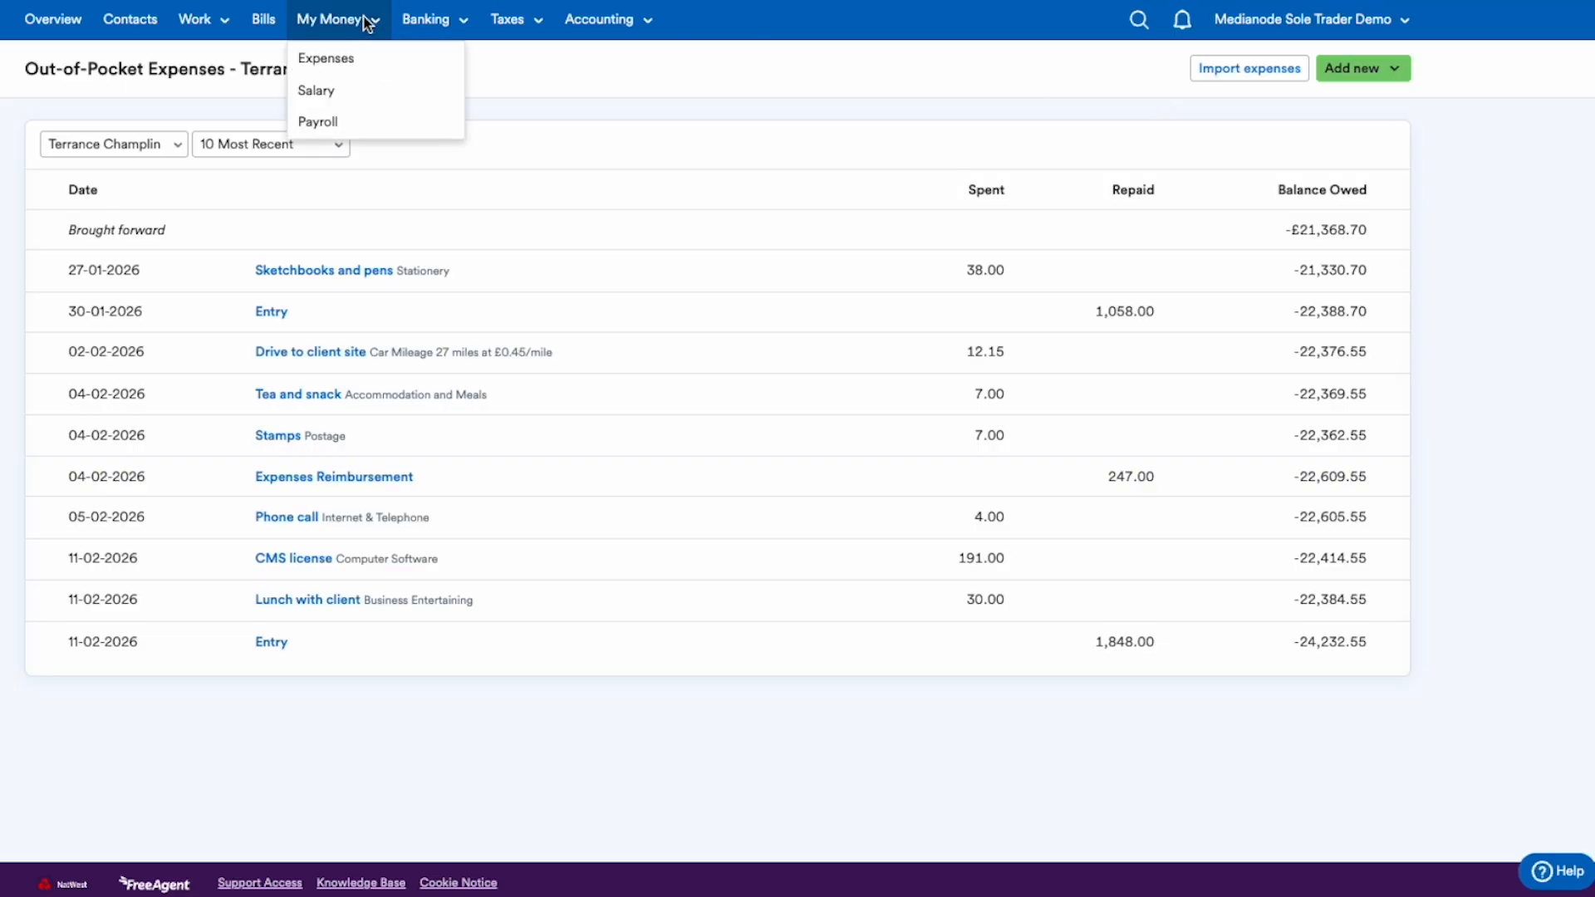
{"action": "left_click", "coordinate": [367, 117]}
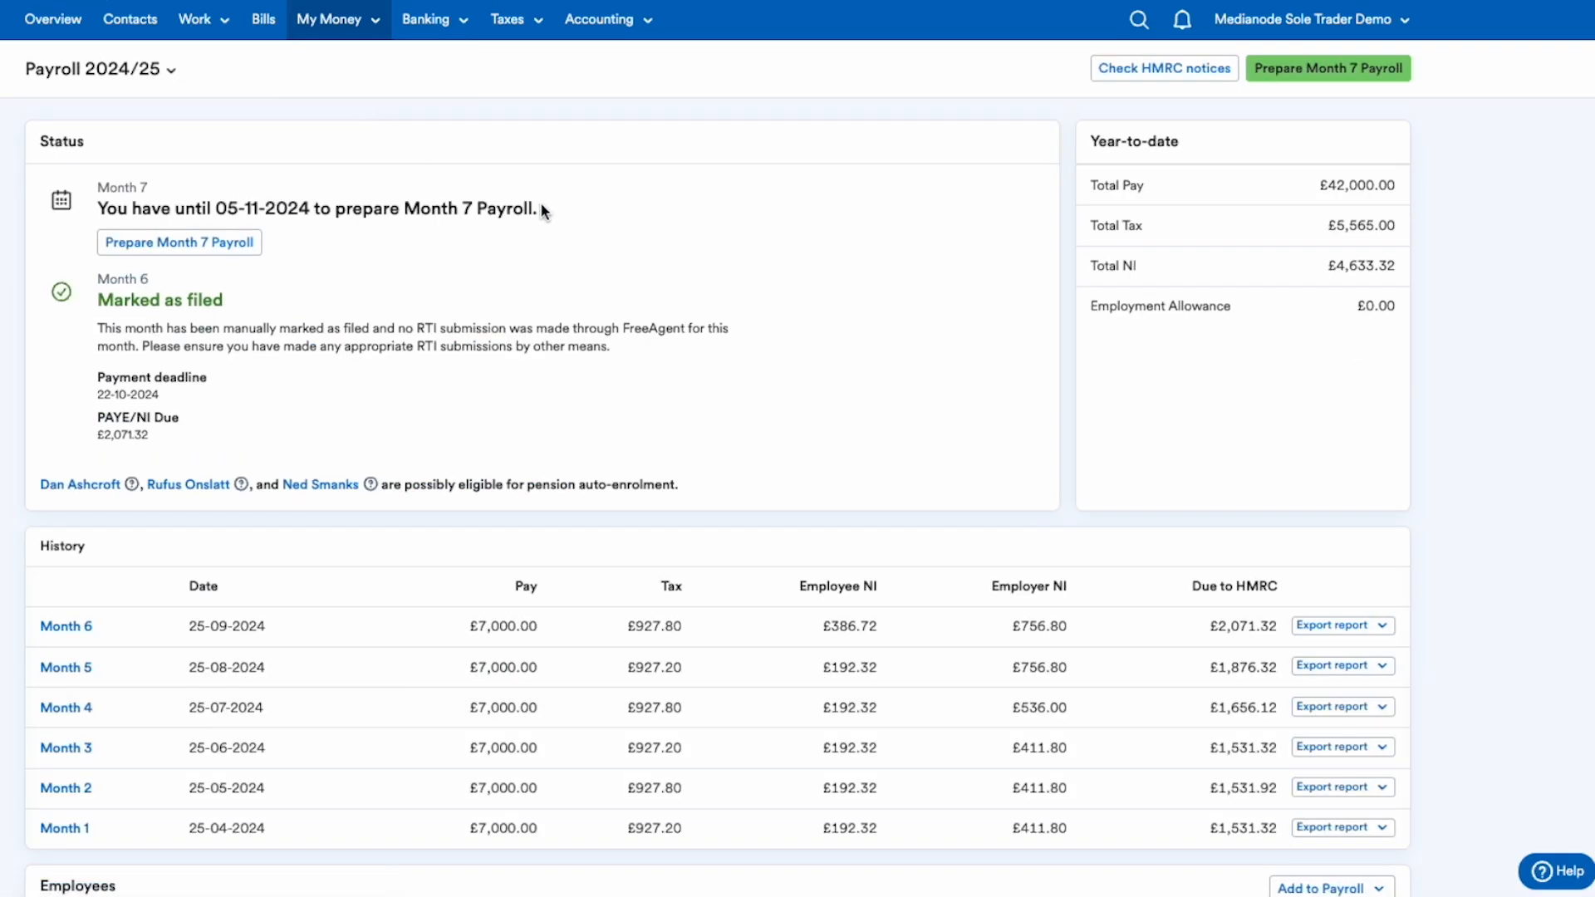
{"action": "scroll", "coordinate": [672, 444], "scroll_direction": "down", "scroll_amount": 1}
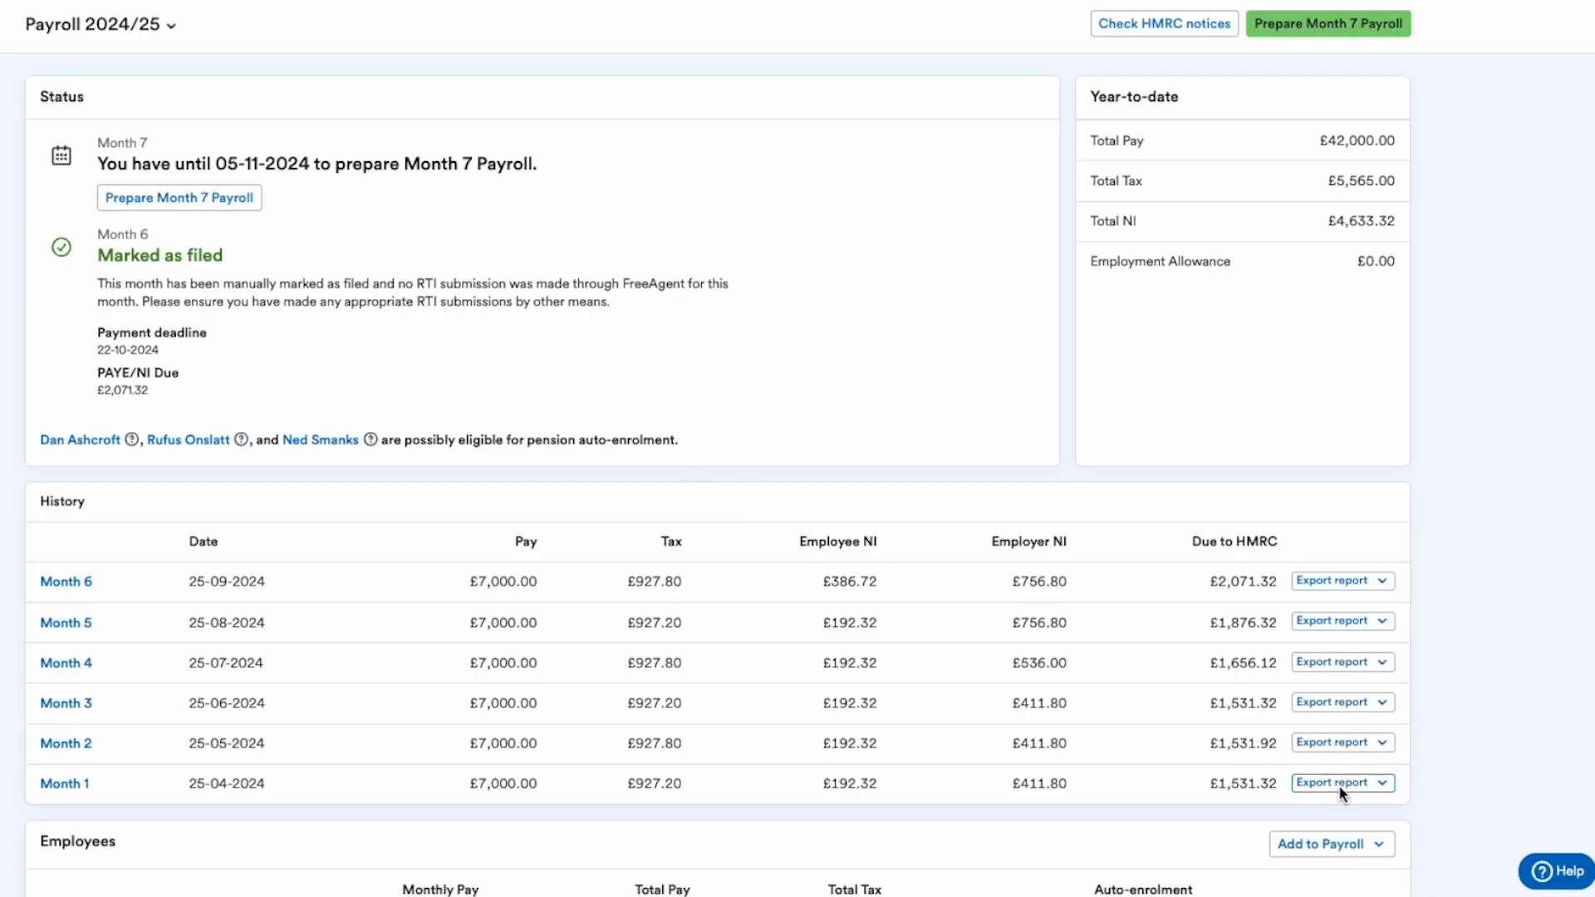
{"action": "scroll", "coordinate": [1339, 785], "scroll_direction": "down", "scroll_amount": 2}
{"action": "left_click", "coordinate": [1364, 683]}
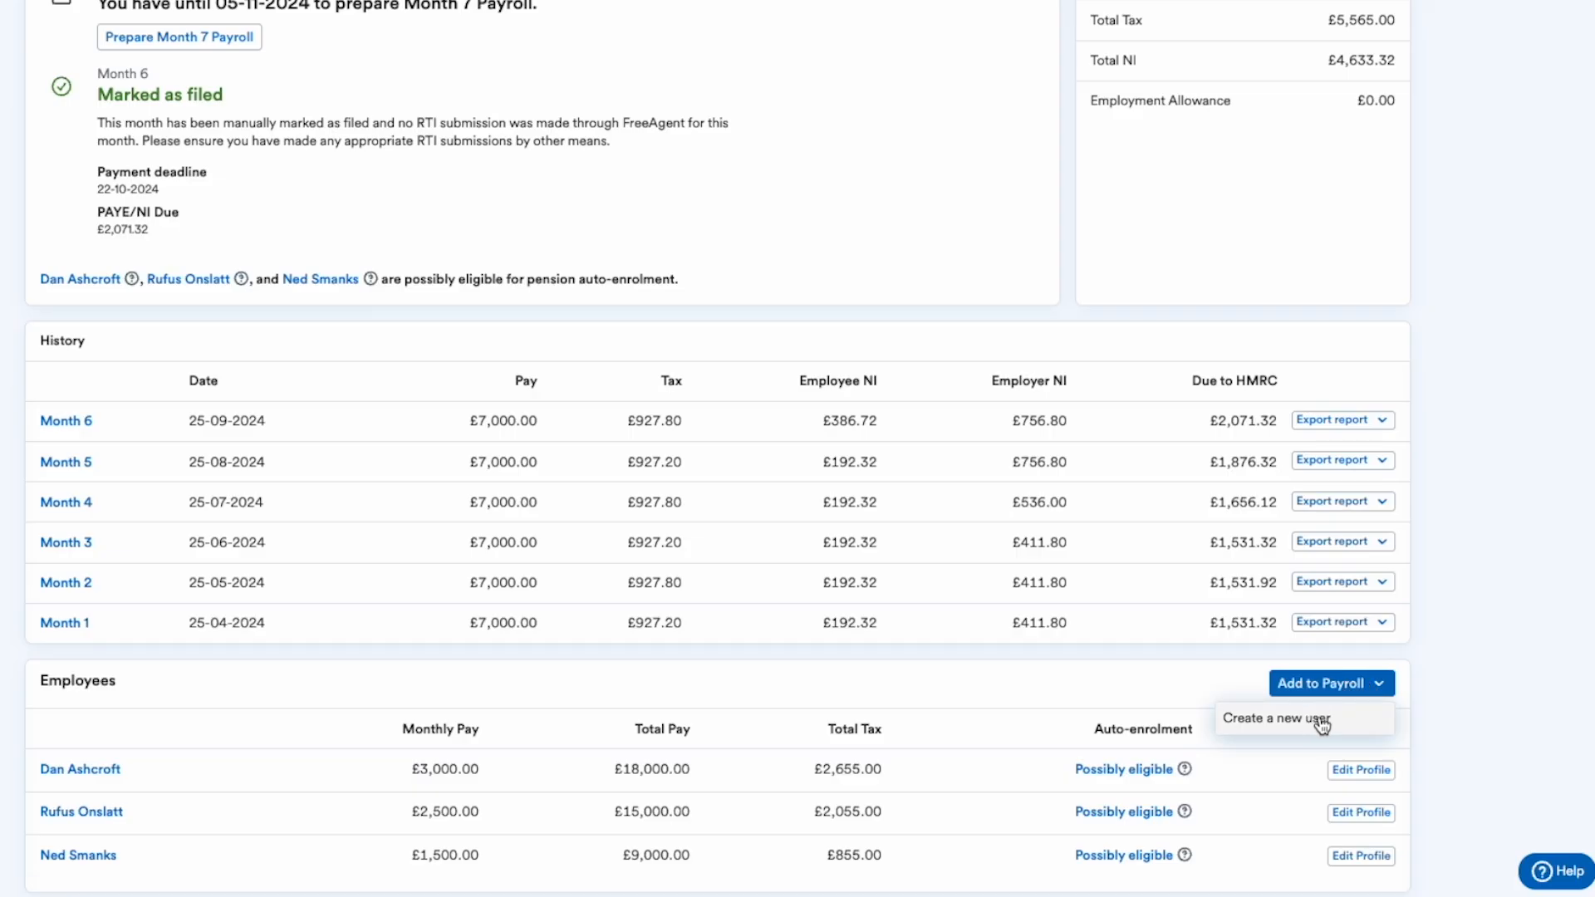
{"action": "left_click", "coordinate": [1487, 681]}
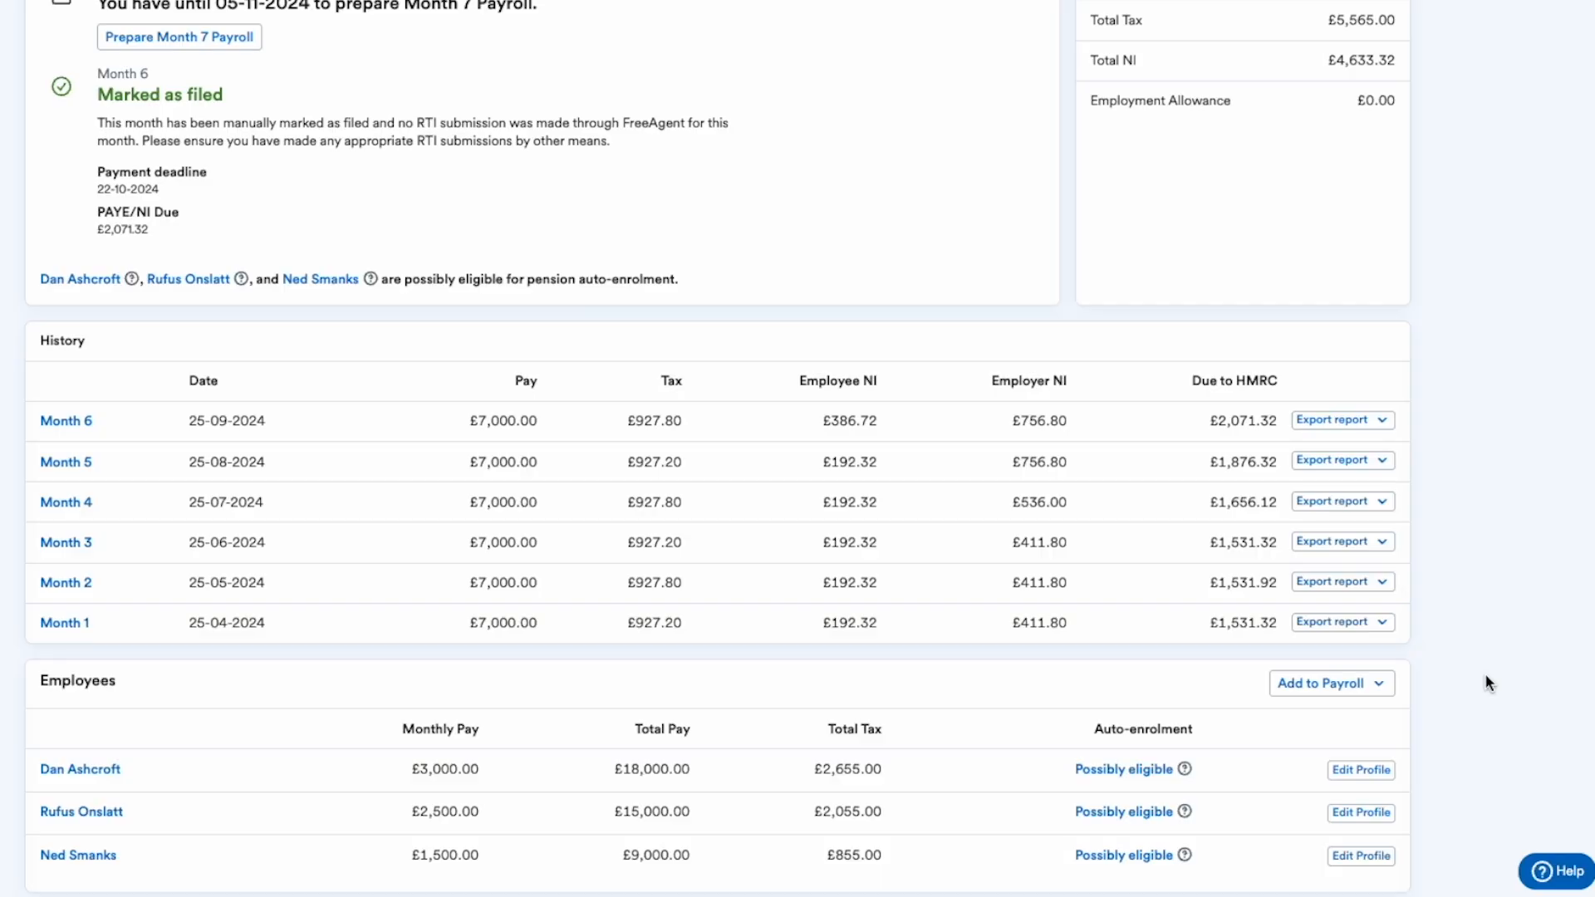
Step: View the Income Tax summary of tax years, and check where the account's connections and add-ons are found
{"action": "scroll", "coordinate": [1494, 633], "scroll_direction": "up", "scroll_amount": 3}
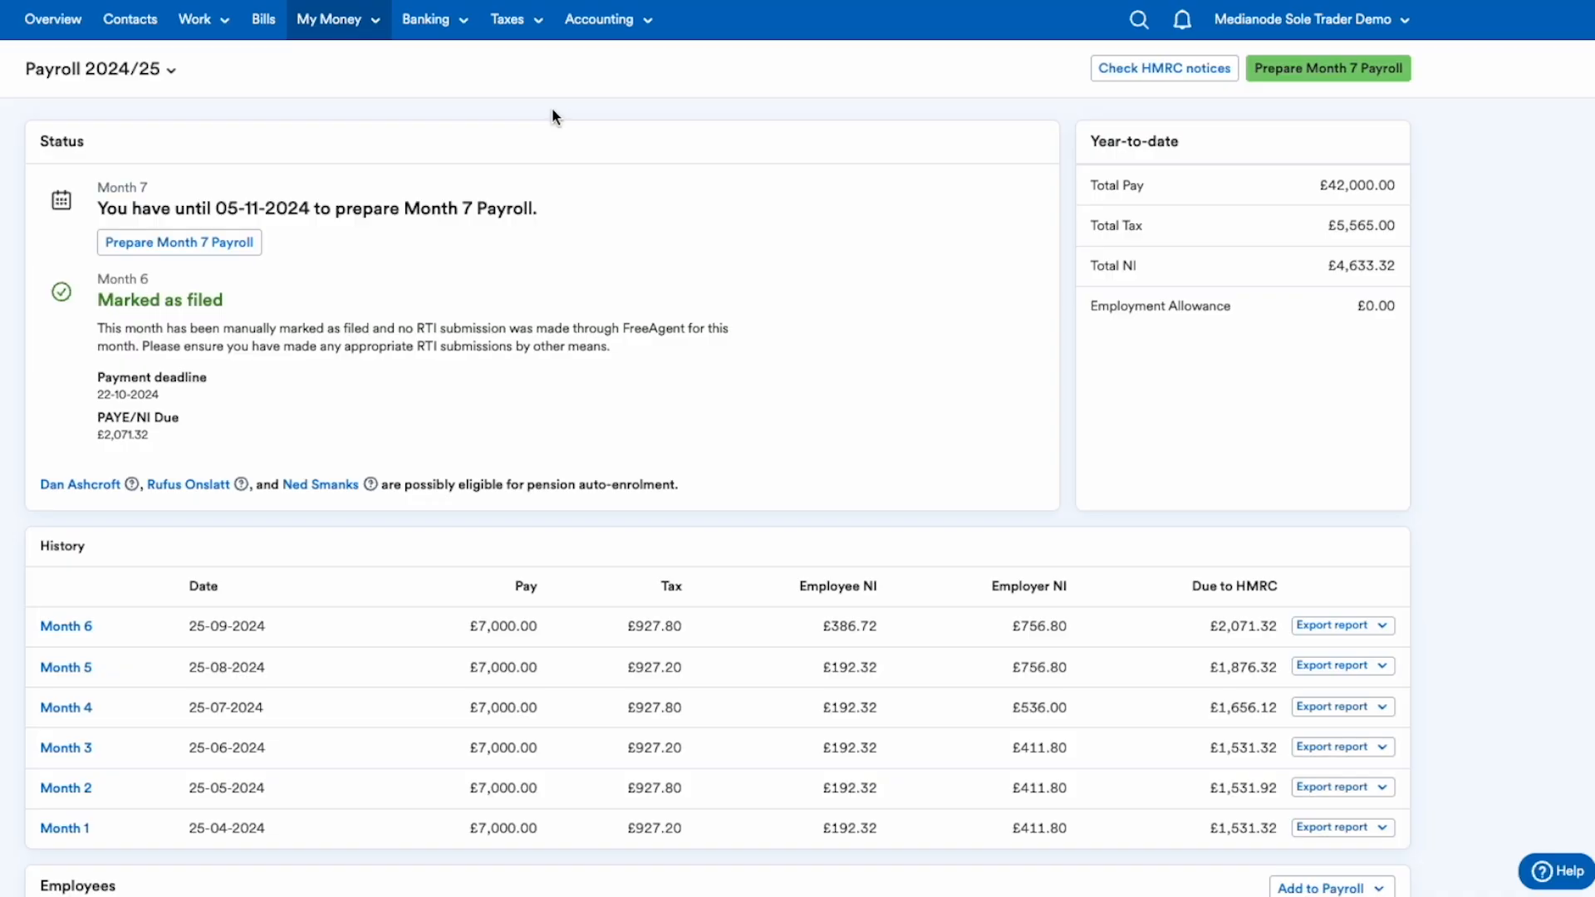
{"action": "left_click", "coordinate": [527, 19]}
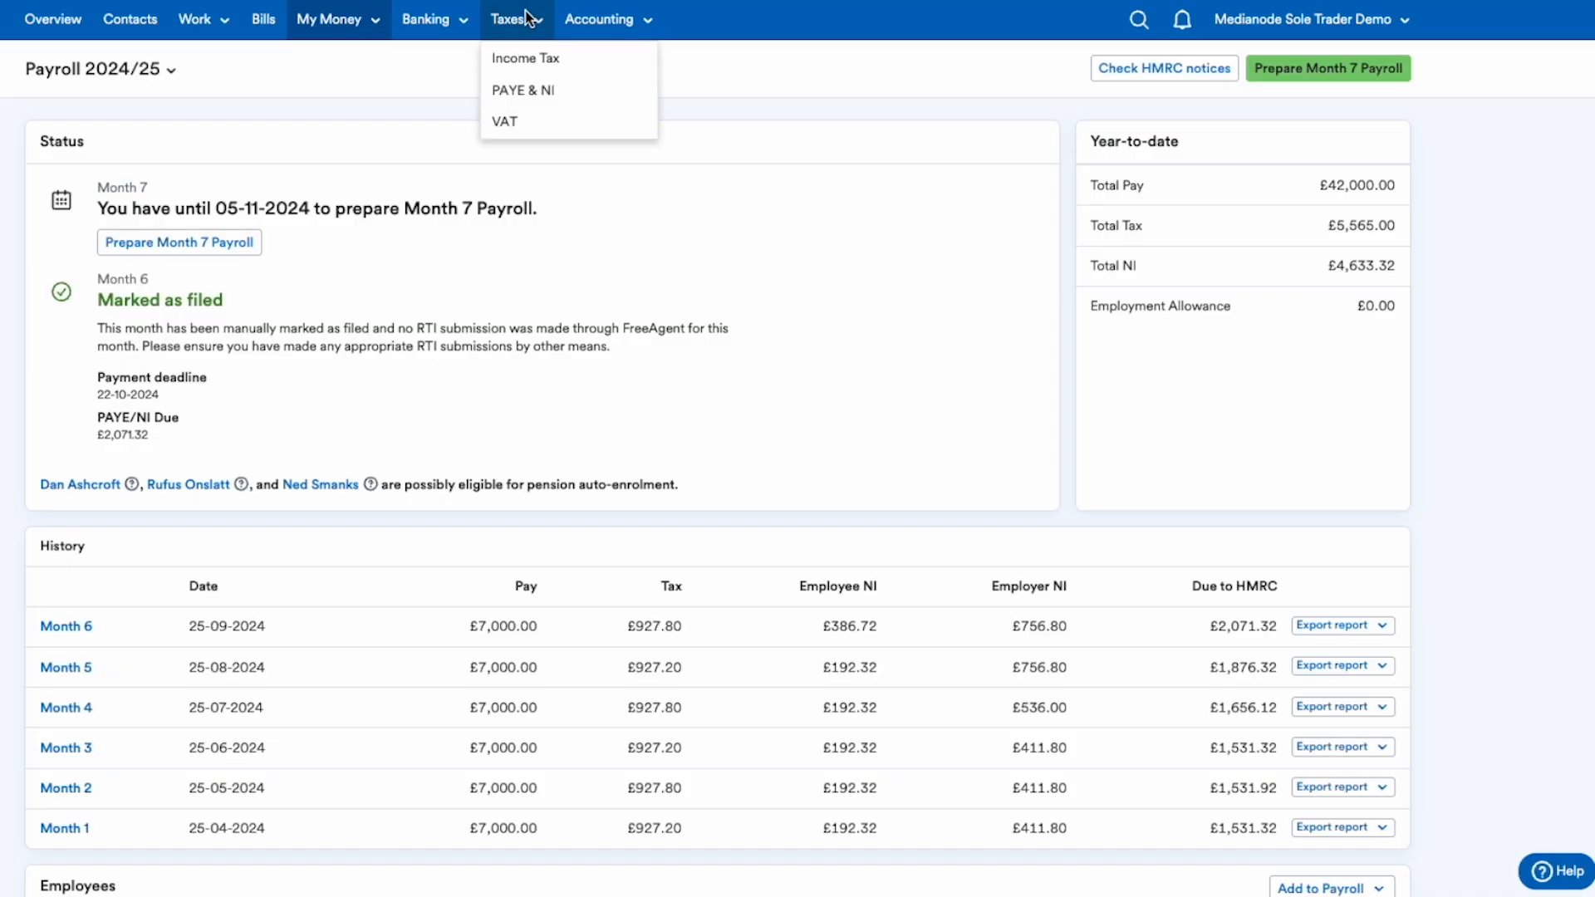
{"action": "left_click", "coordinate": [525, 59]}
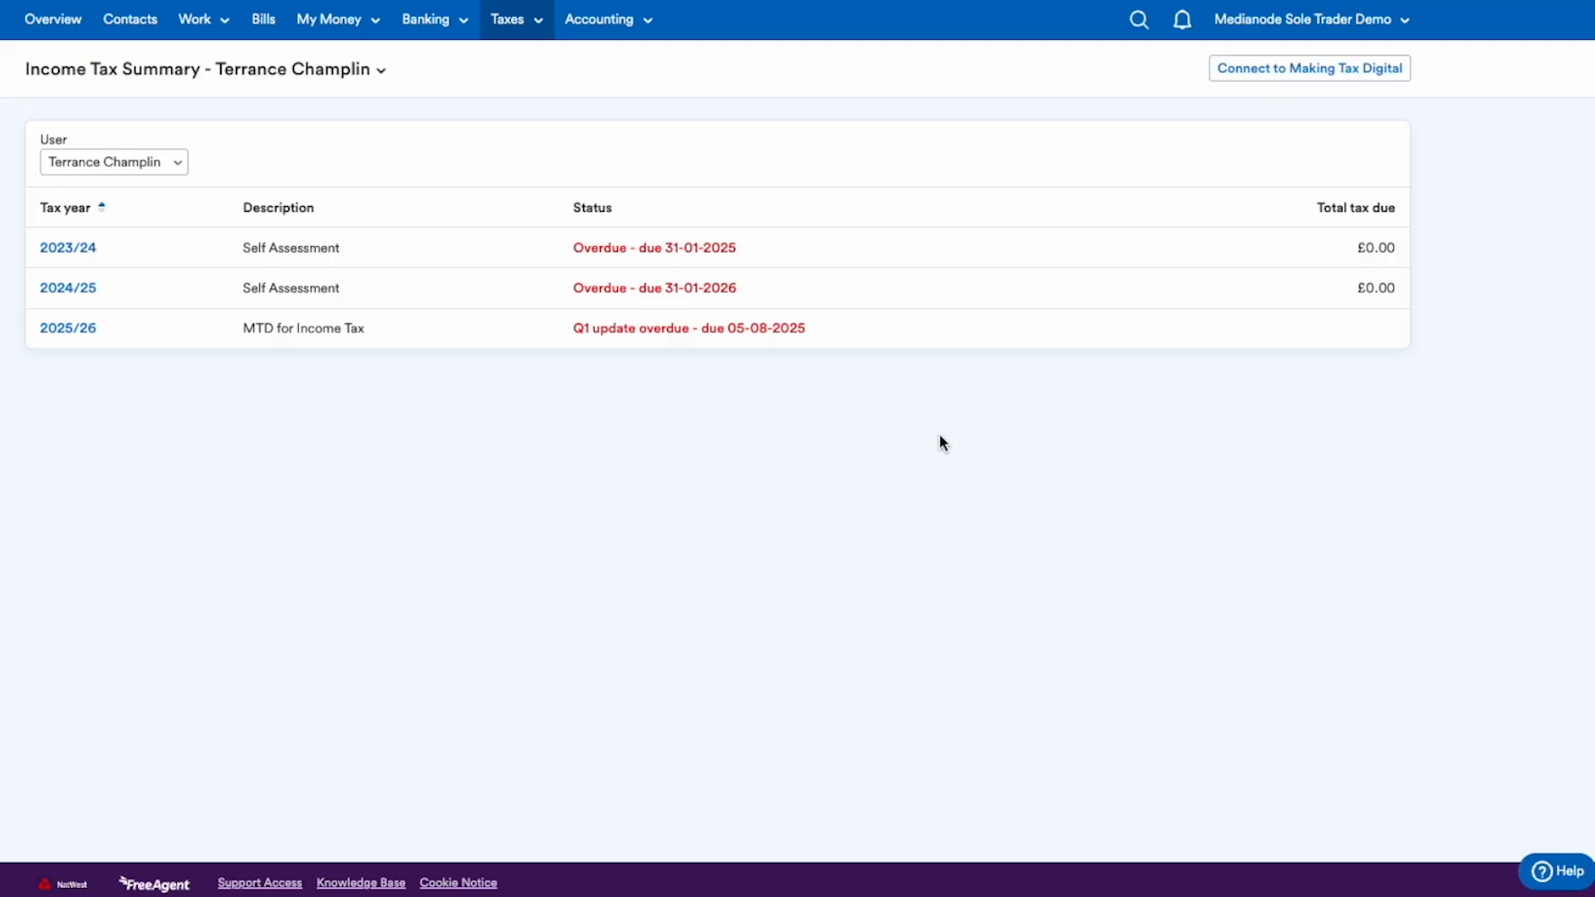
{"action": "left_click", "coordinate": [1293, 18]}
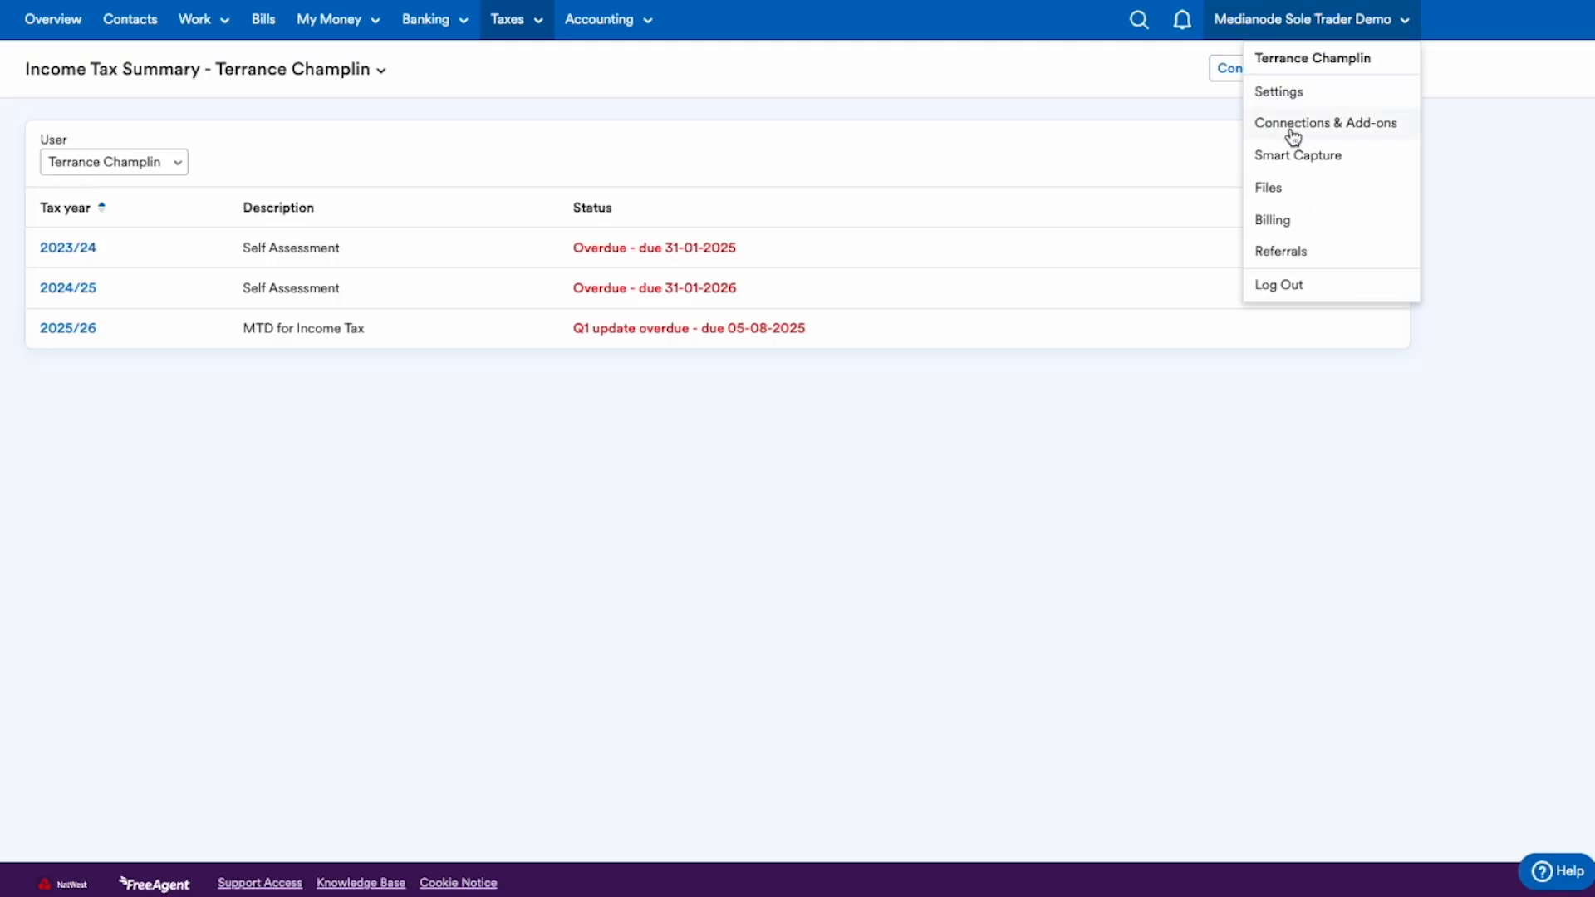
{"action": "left_click", "coordinate": [885, 105]}
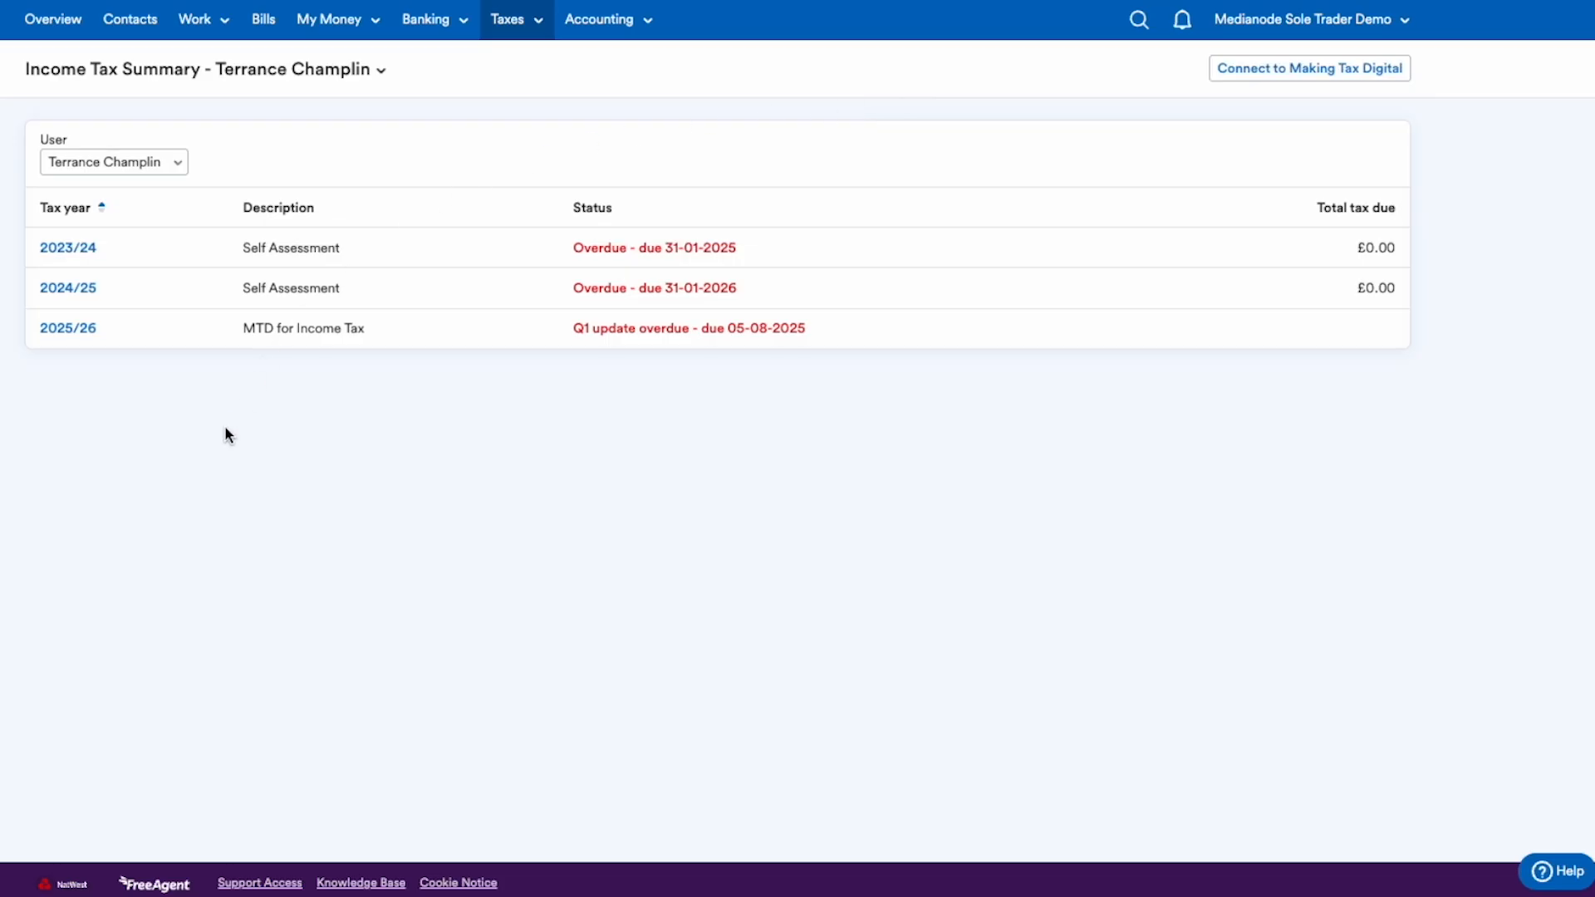
Step: Examine the 2025/26 MTD for Income Tax return, including its quarterly figures, due dates and HMRC connection
{"action": "left_click", "coordinate": [68, 328]}
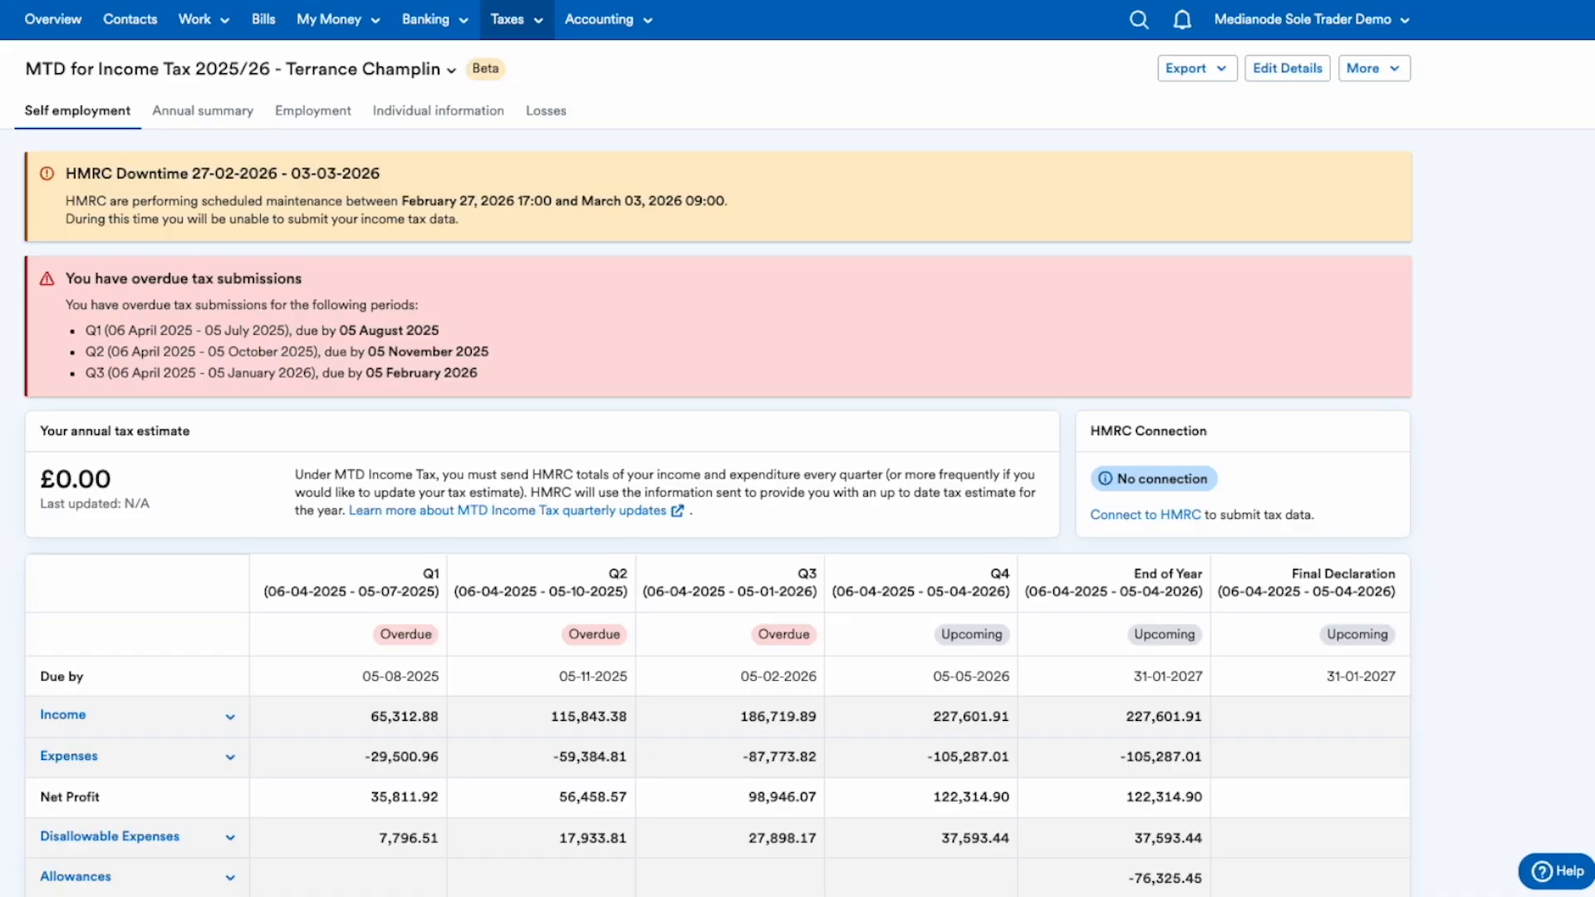
{"action": "scroll", "coordinate": [798, 448], "scroll_direction": "down", "scroll_amount": 2}
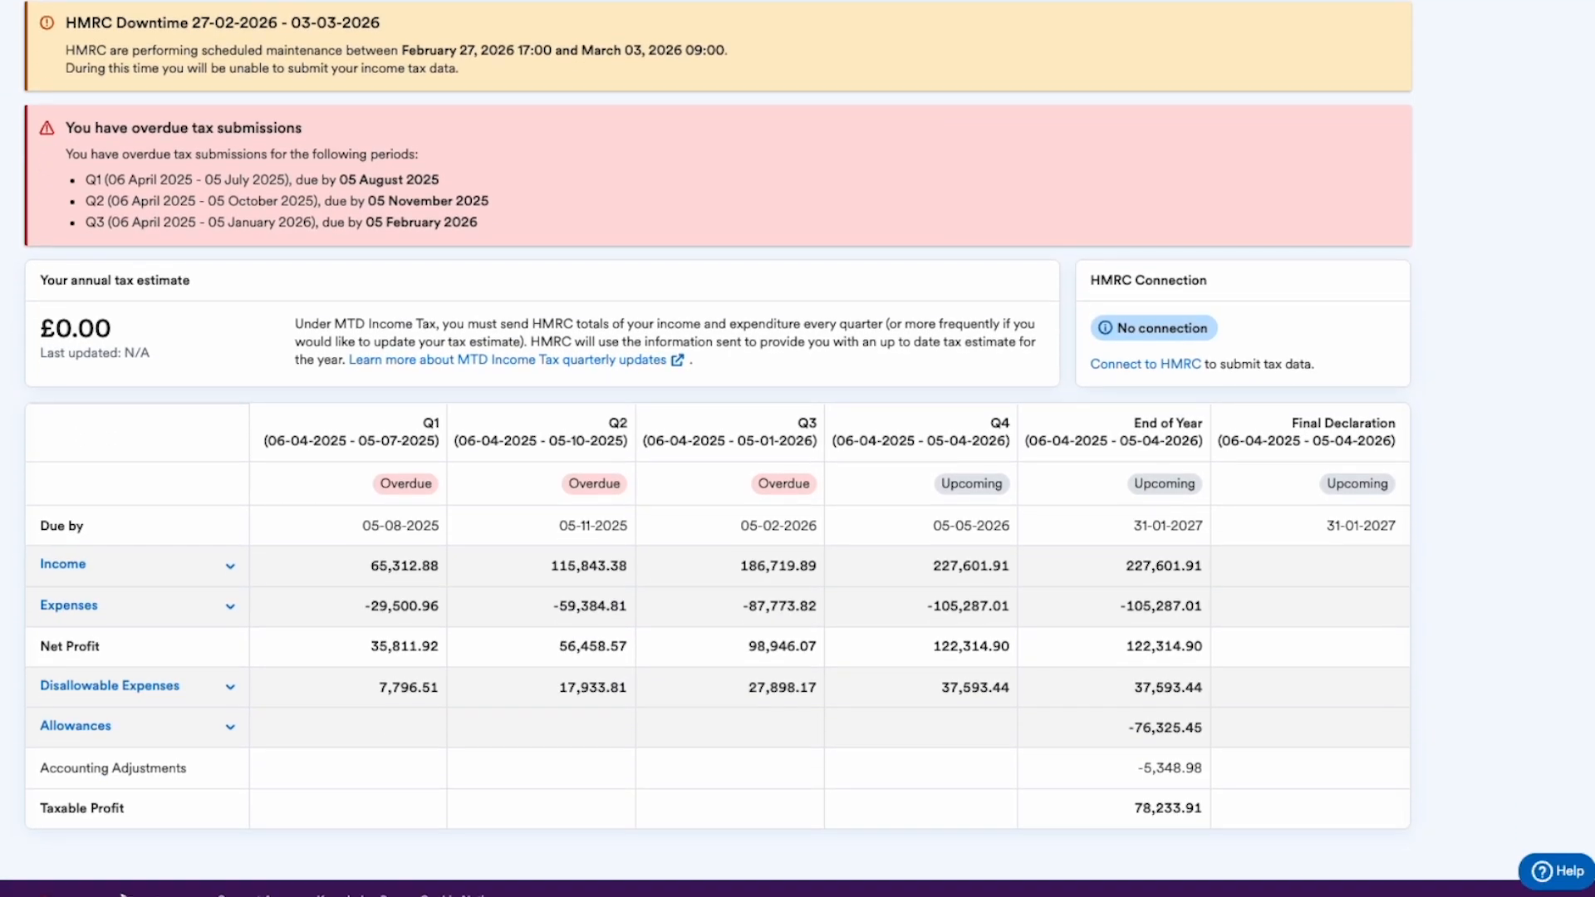
{"action": "scroll", "coordinate": [797, 449], "scroll_direction": "down", "scroll_amount": 1}
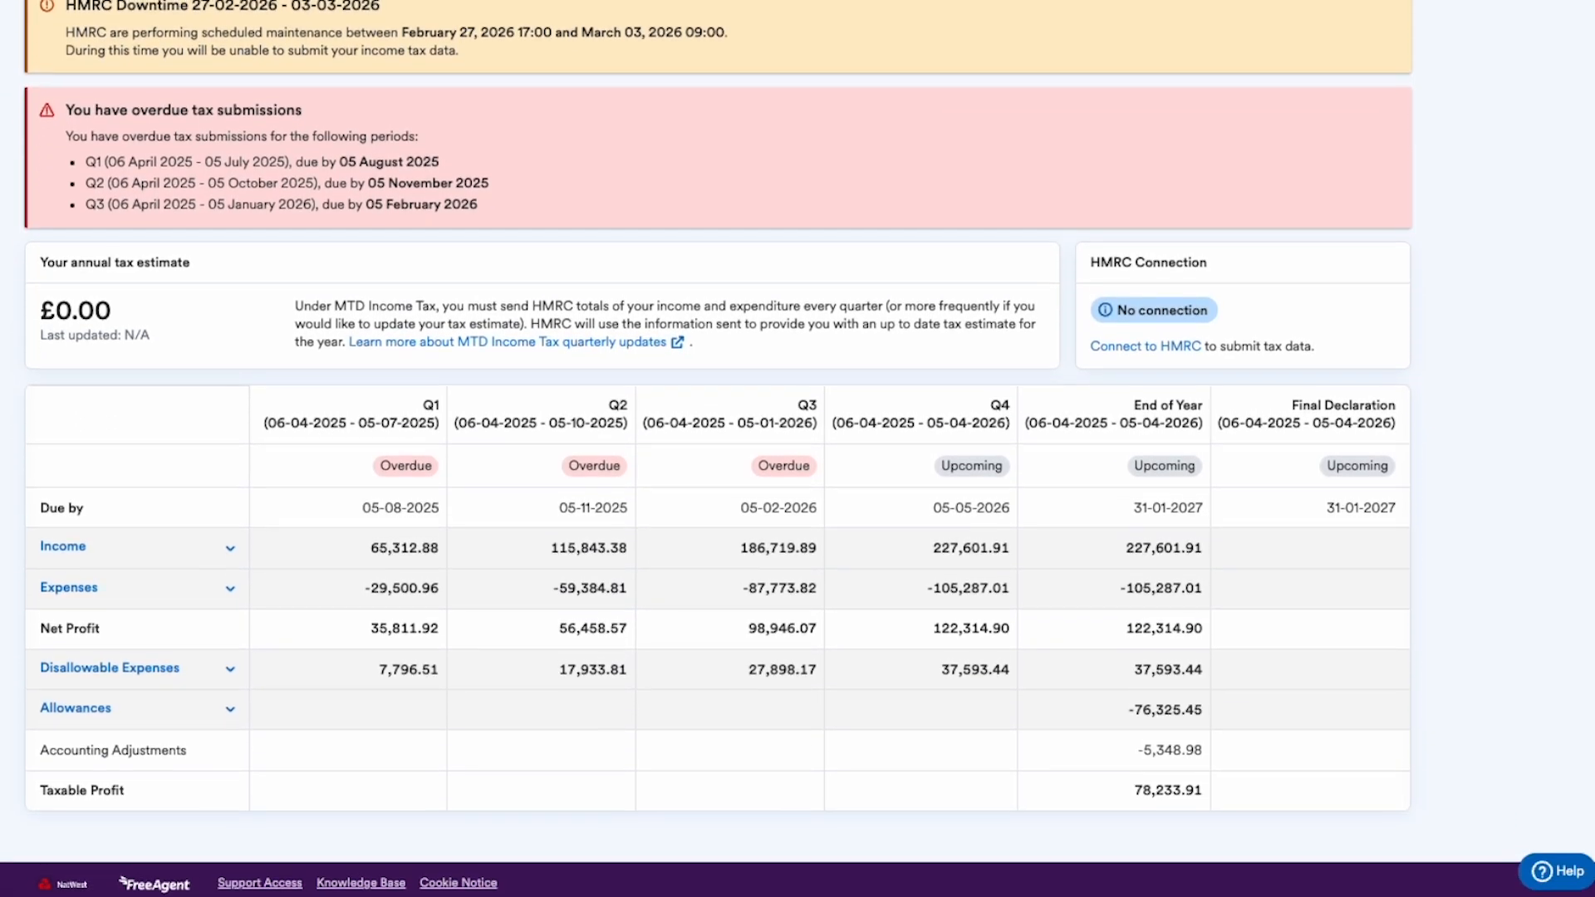
{"action": "scroll", "coordinate": [797, 449], "scroll_direction": "up", "scroll_amount": 3}
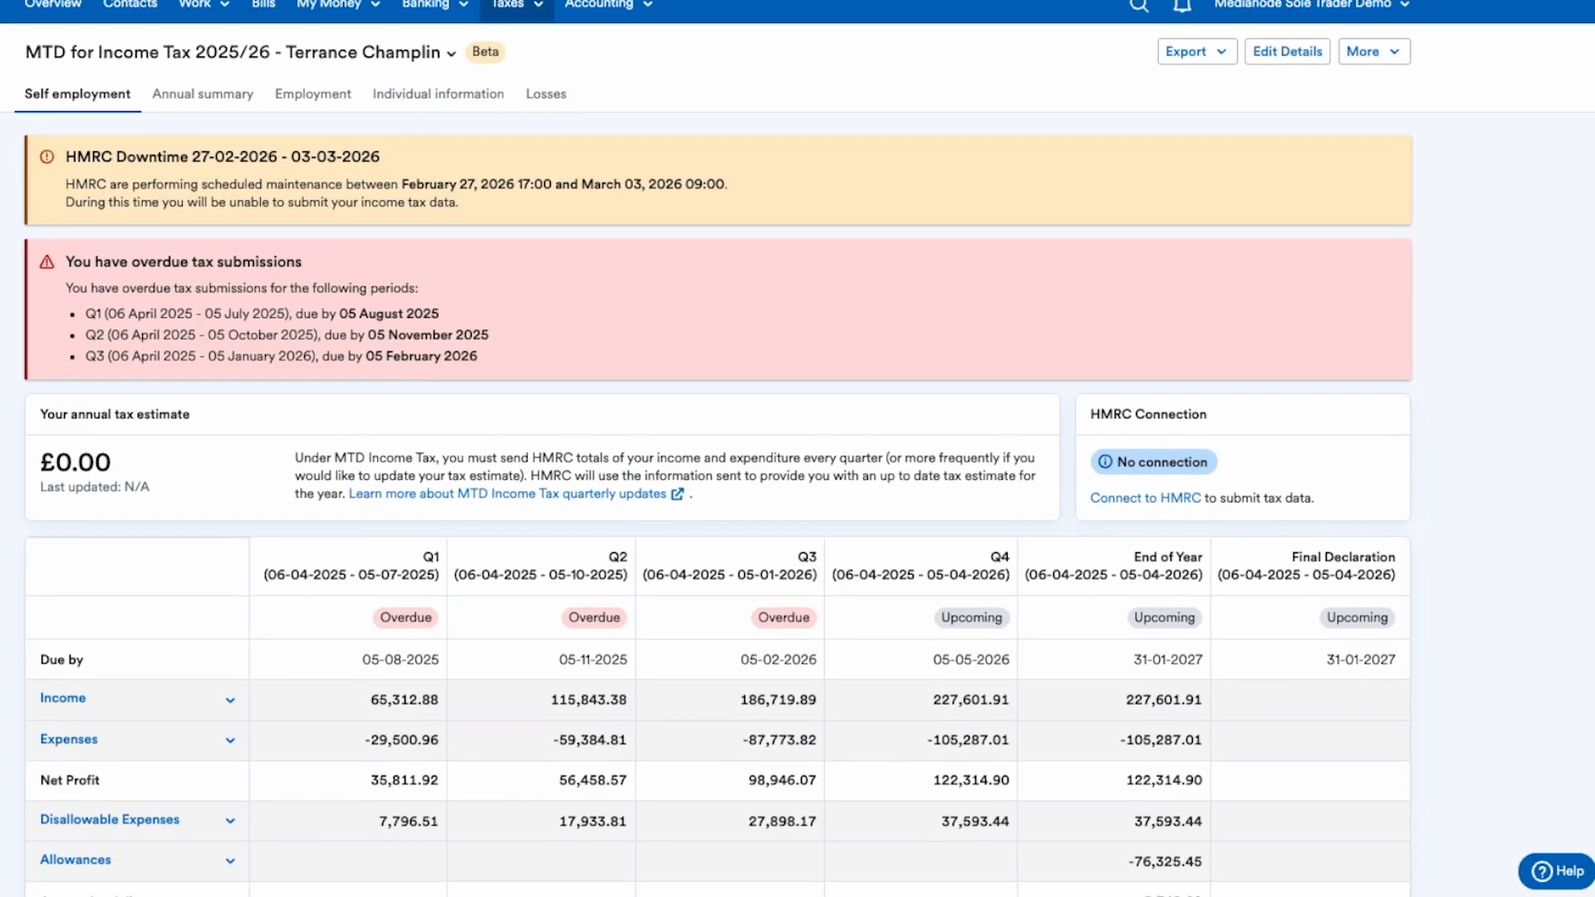
{"action": "scroll", "coordinate": [798, 449], "scroll_direction": "down", "scroll_amount": 1}
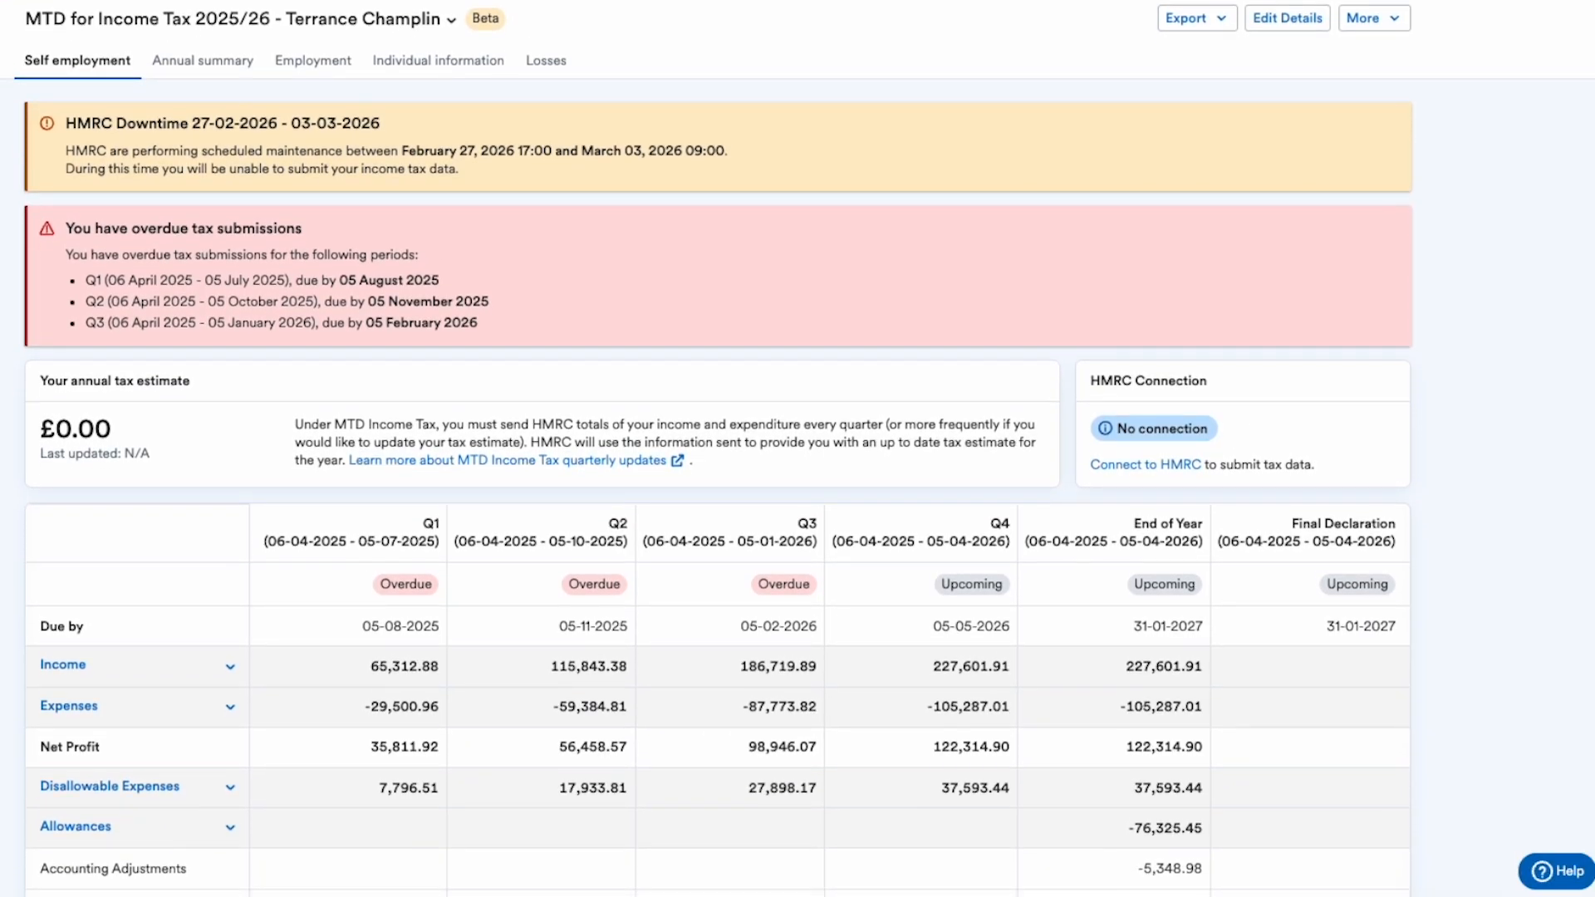
{"action": "scroll", "coordinate": [578, 439], "scroll_direction": "down", "scroll_amount": 3}
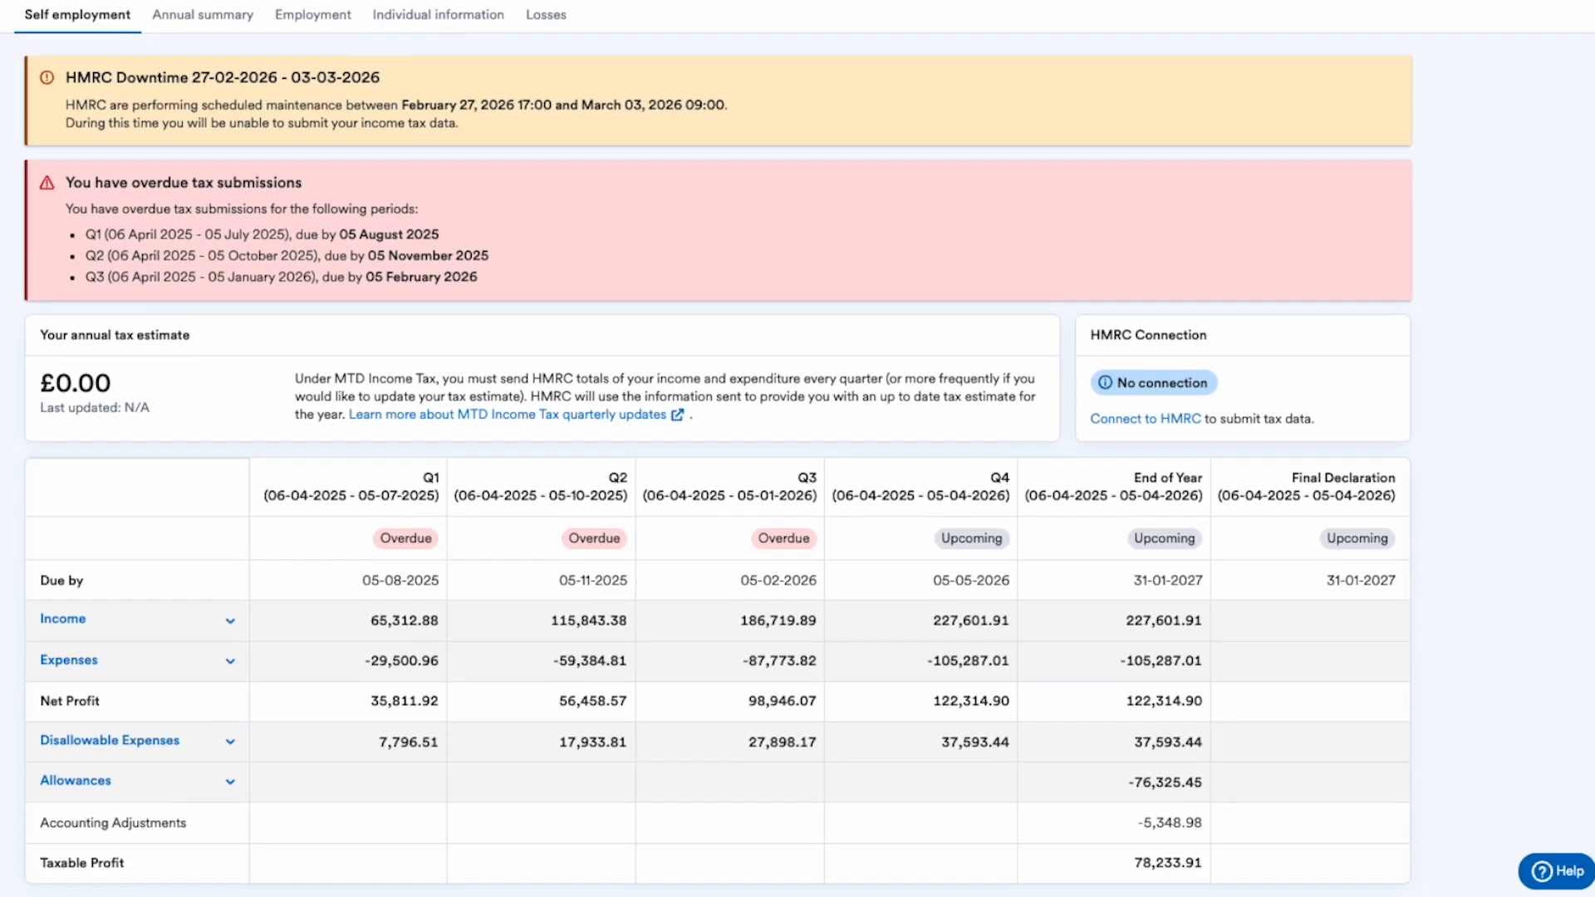
{"action": "scroll", "coordinate": [577, 439], "scroll_direction": "up", "scroll_amount": 4}
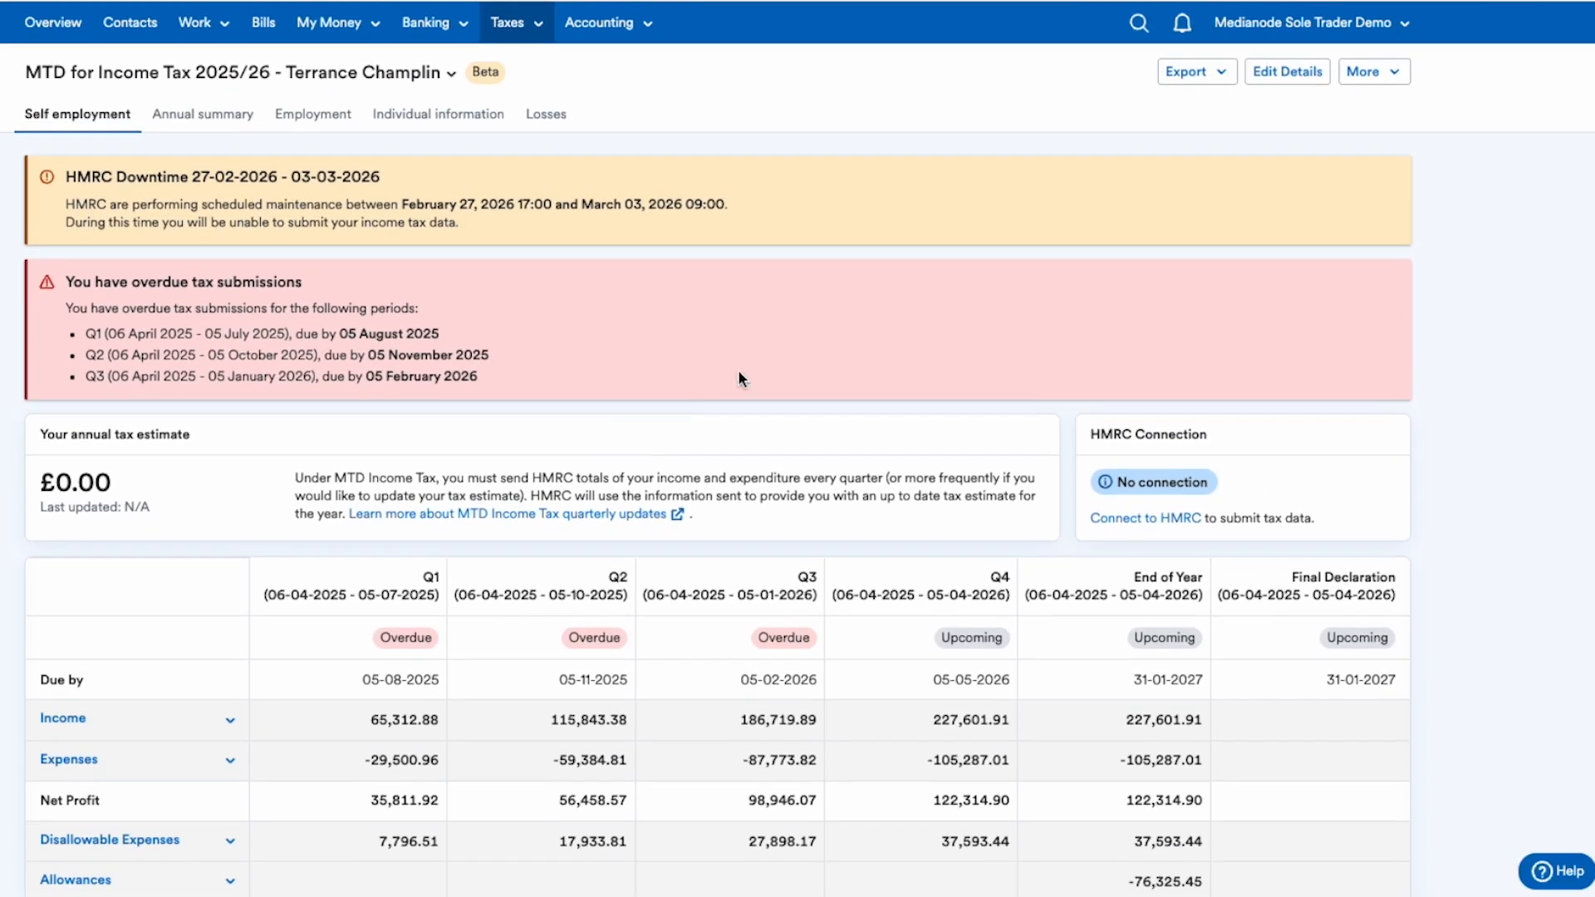
Step: Mark the Q1 to Q3 income and expenses of the 2025/26 MTD for Income Tax return as sent
{"action": "left_click", "coordinate": [1385, 70]}
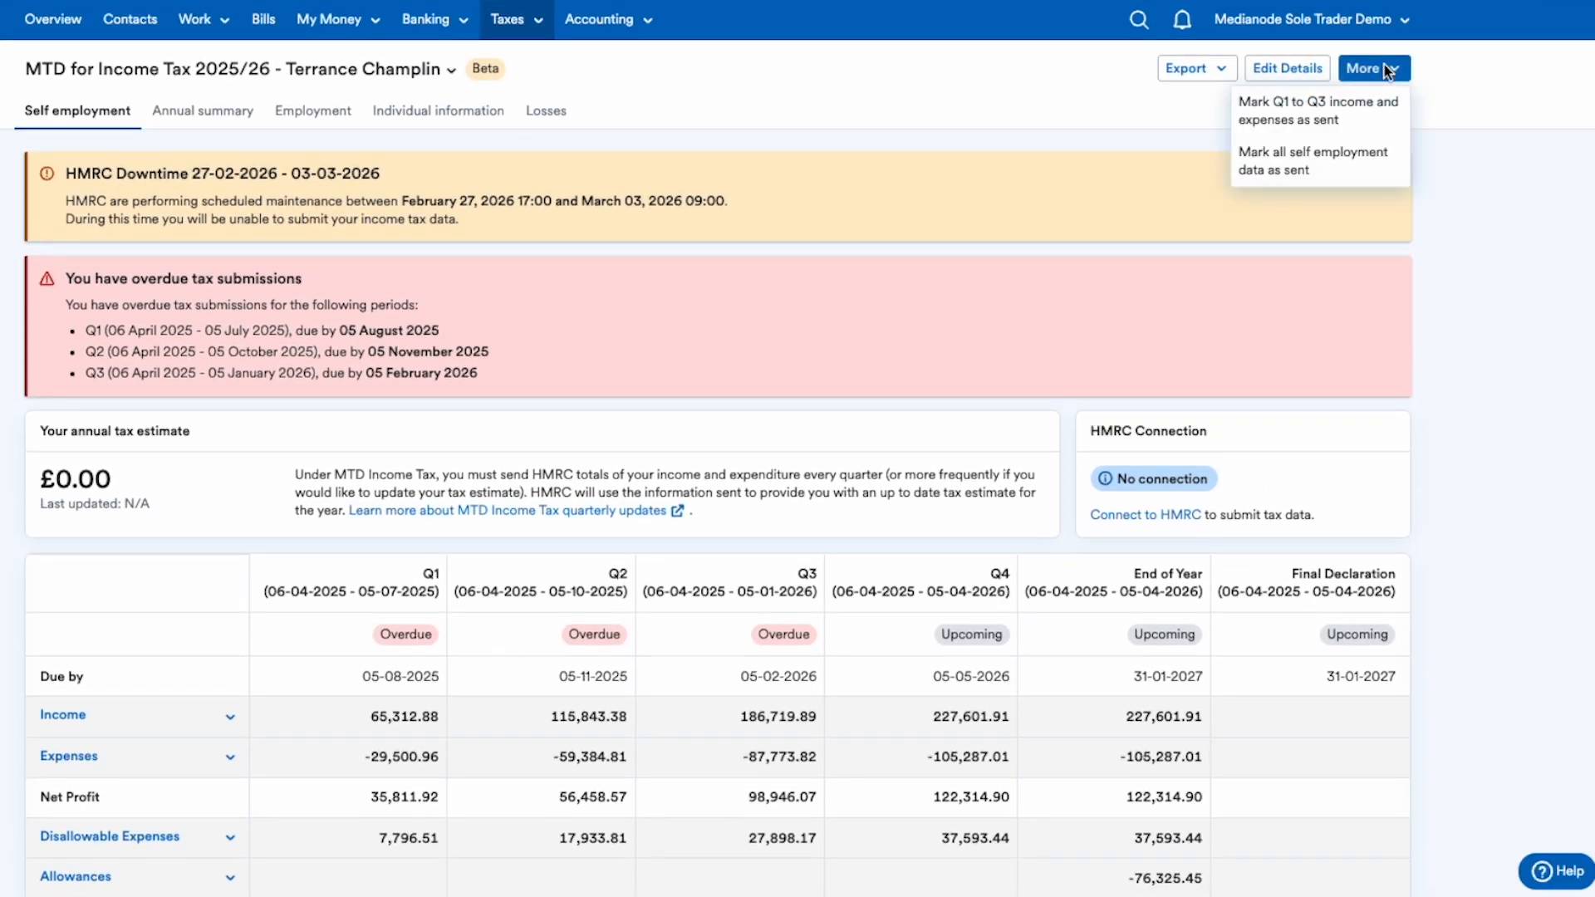
{"action": "left_click", "coordinate": [1316, 108]}
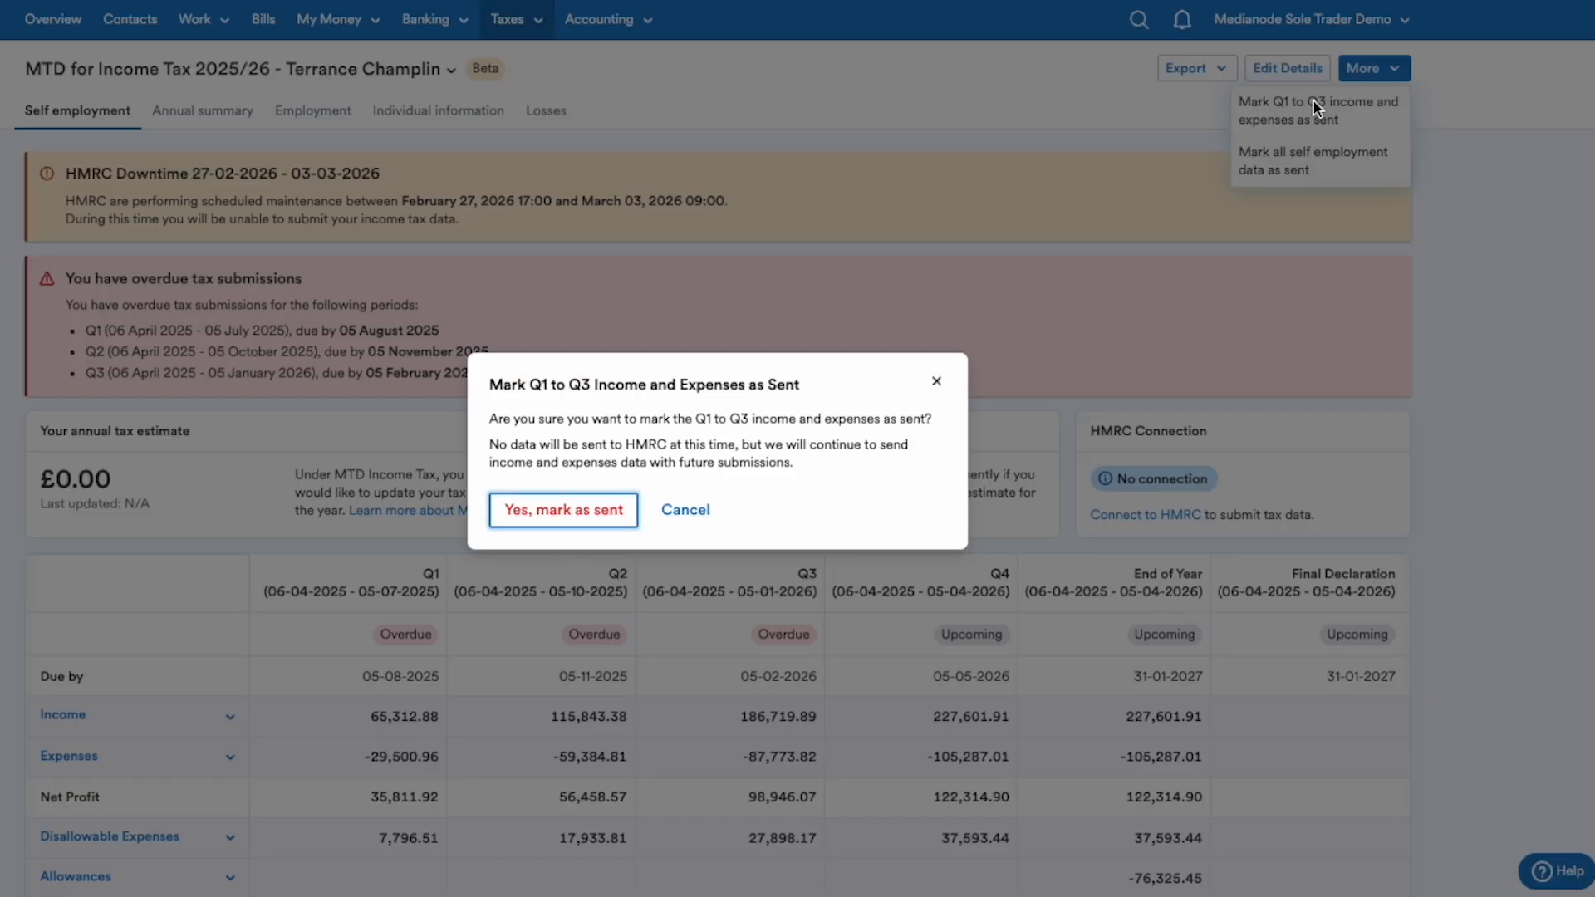
{"action": "left_click", "coordinate": [547, 511]}
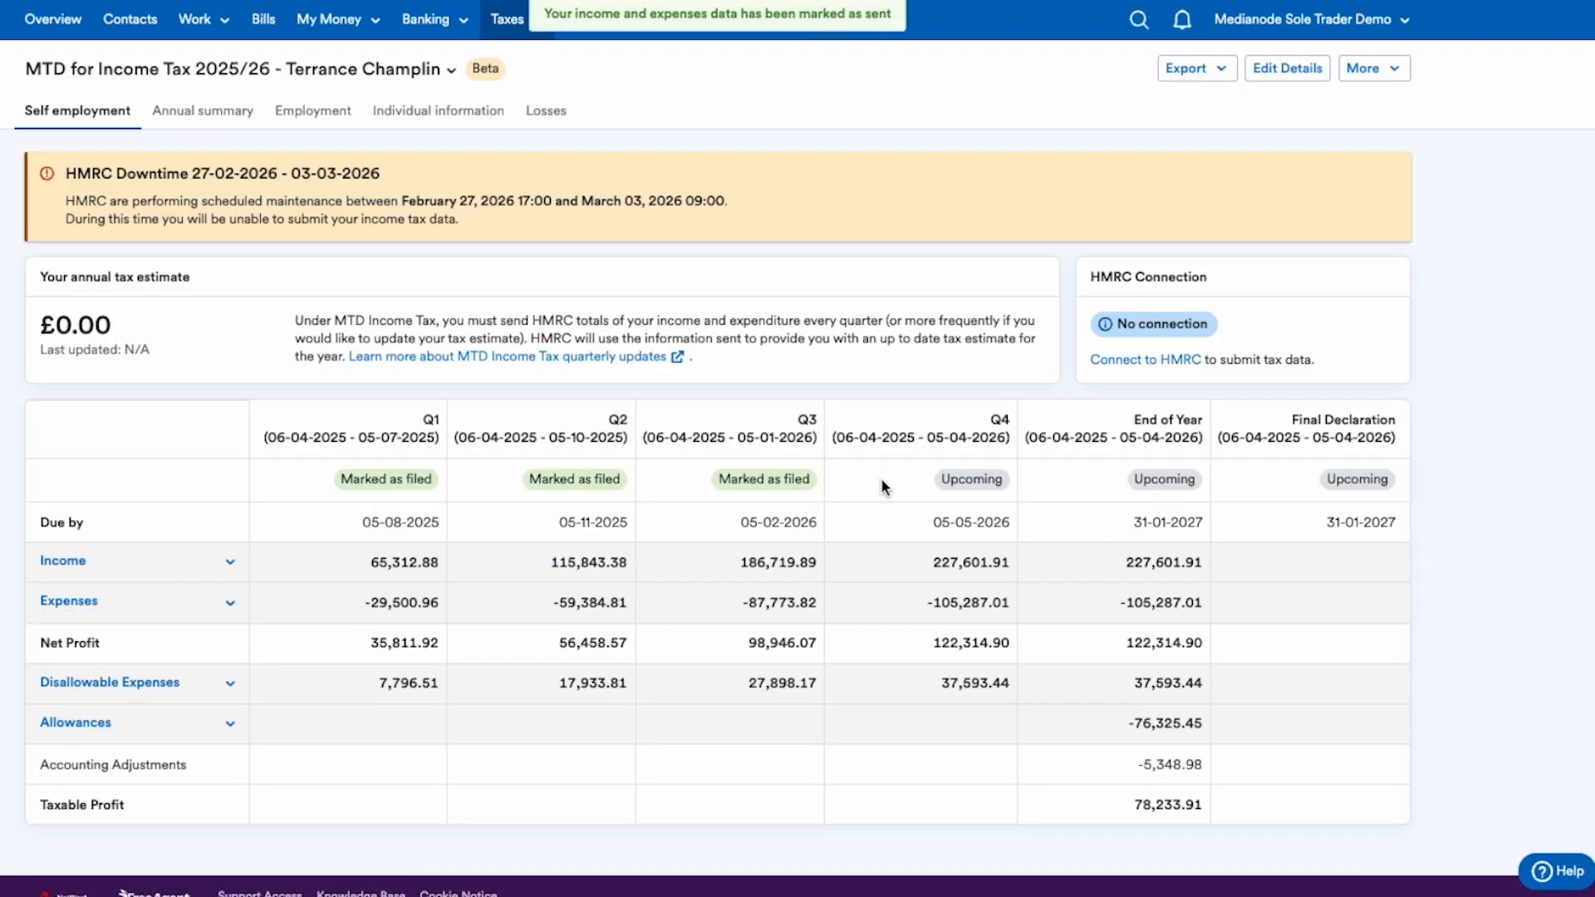
Step: Save the 2025/26 income tax details with tax year quarters, full expenses, individual information sent and no amendment
{"action": "left_click", "coordinate": [1302, 72]}
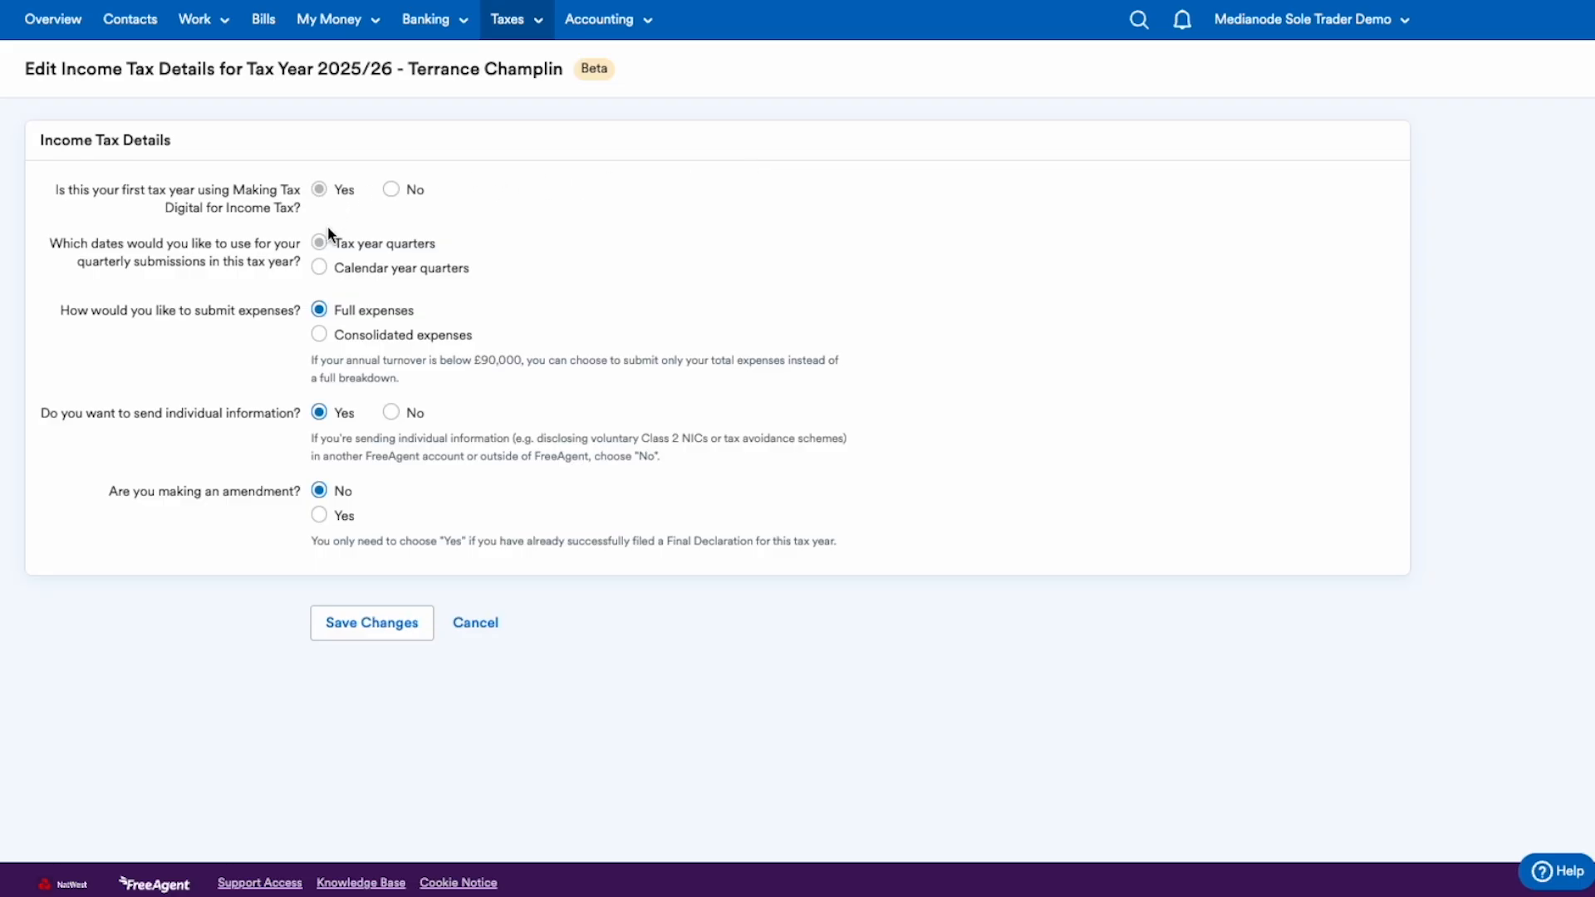
{"action": "left_click", "coordinate": [342, 618]}
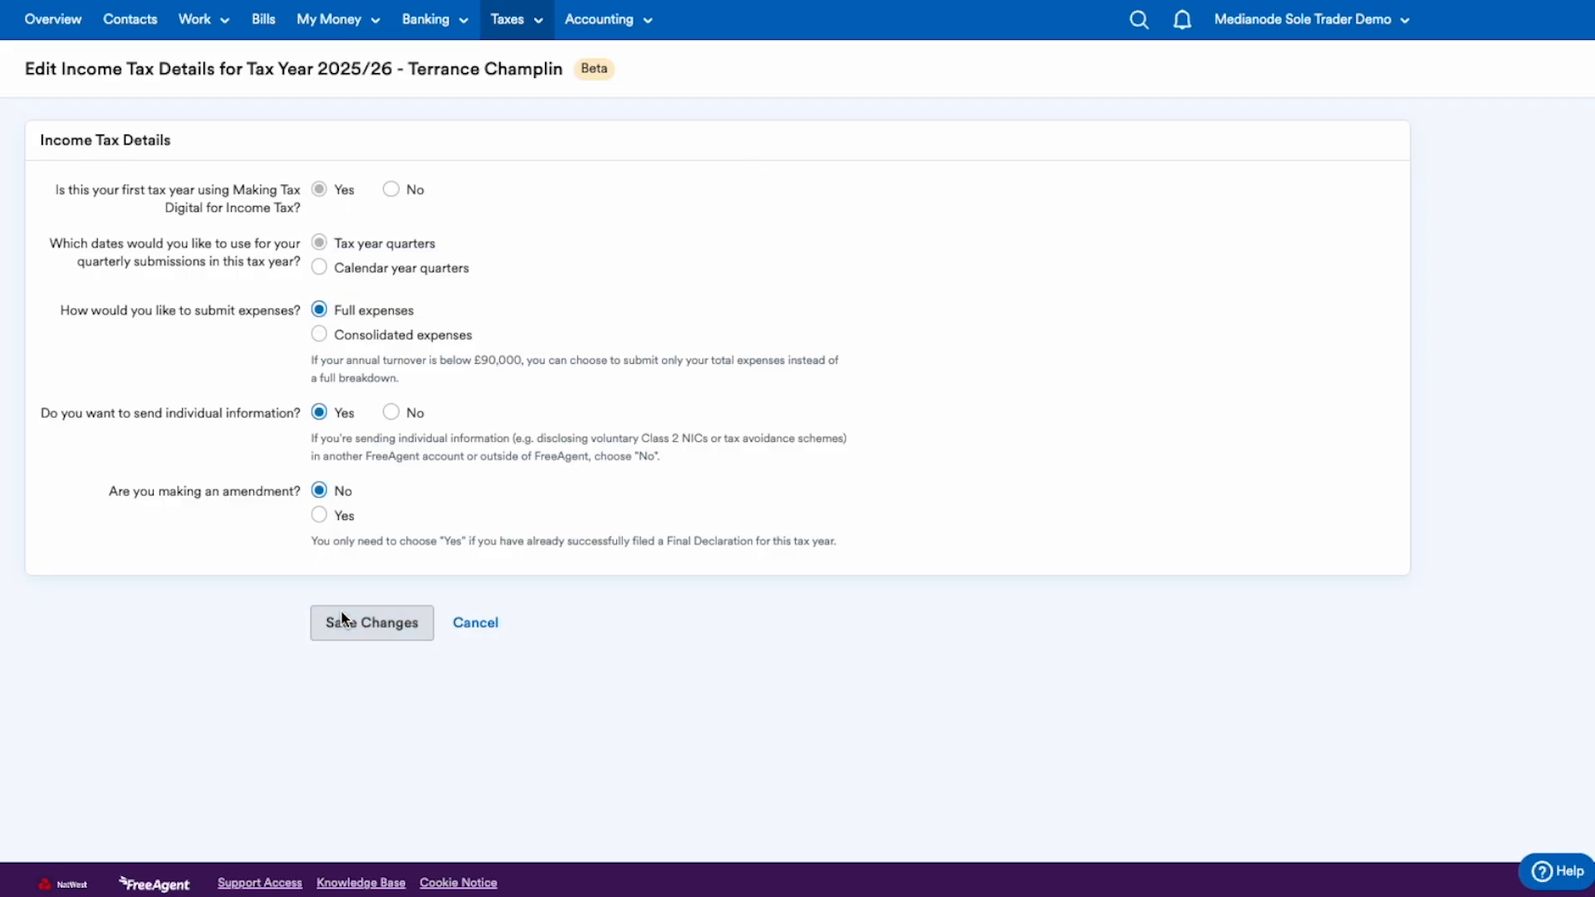
Step: Save the edited income tax details, and review the self-employment section of the 2024/25 Self Assessment return
{"action": "left_click", "coordinate": [342, 621]}
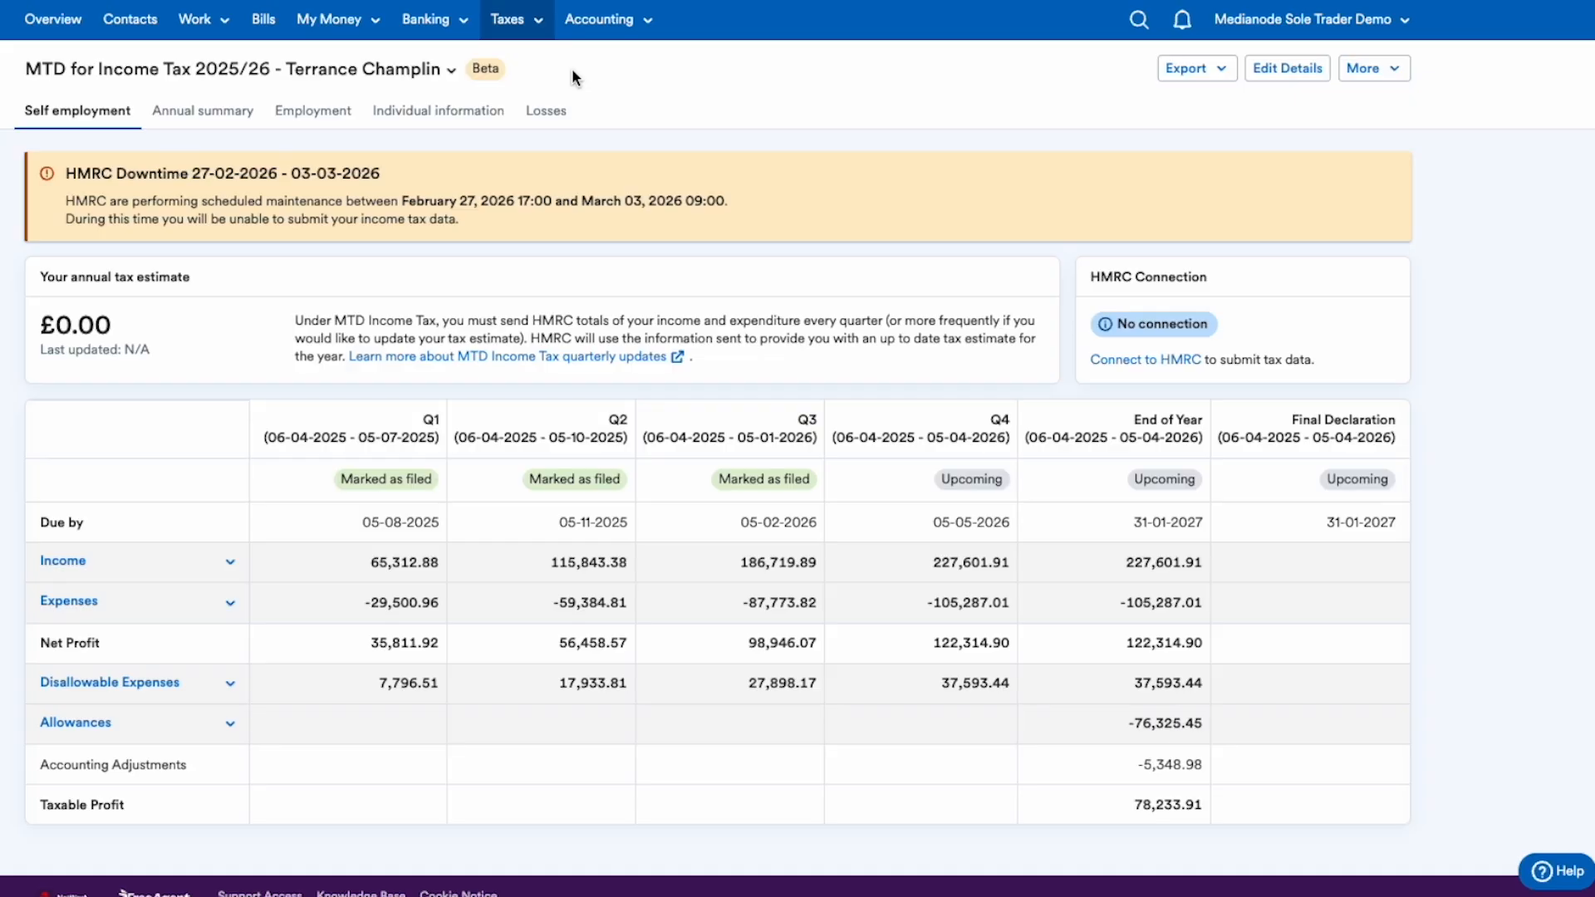
{"action": "left_click", "coordinate": [525, 23]}
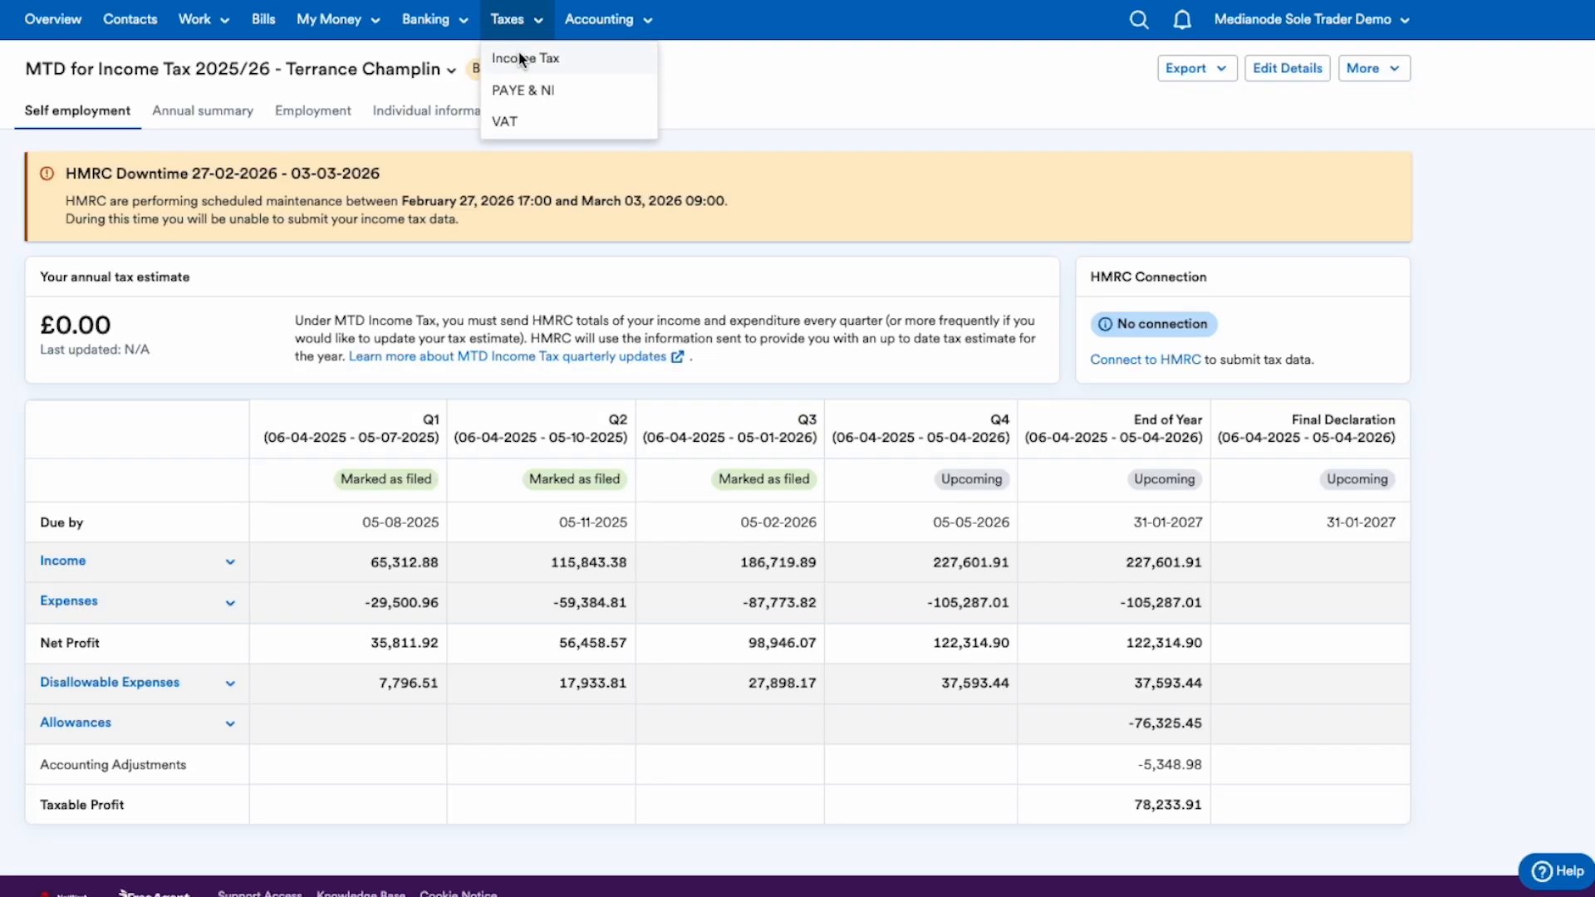
{"action": "left_click", "coordinate": [516, 57]}
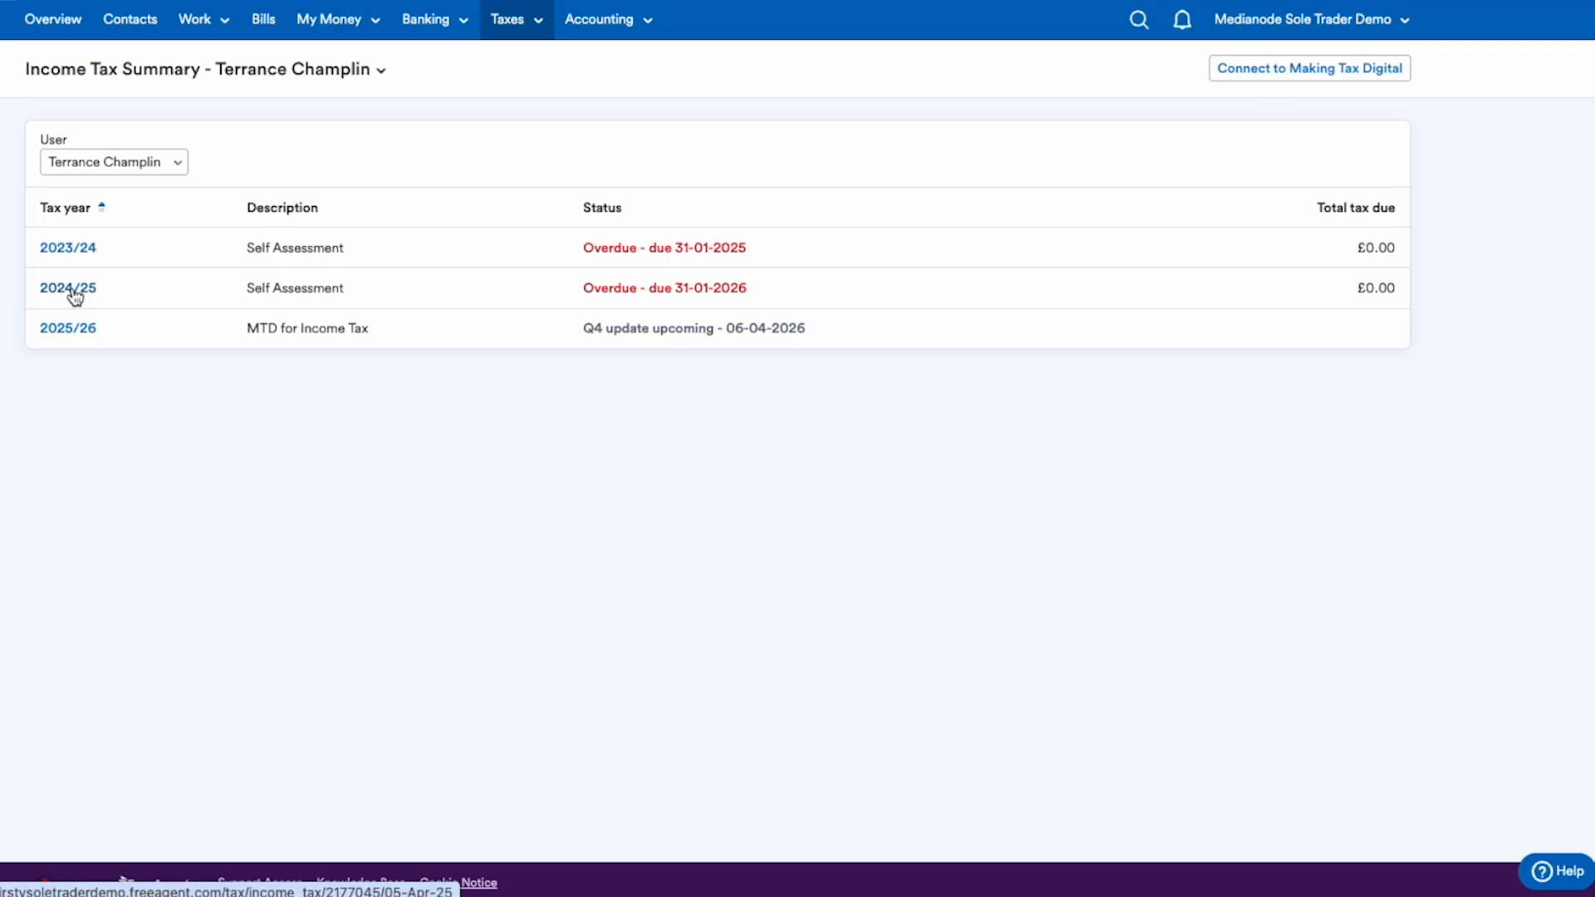
{"action": "left_click", "coordinate": [72, 290]}
{"action": "left_click", "coordinate": [300, 113]}
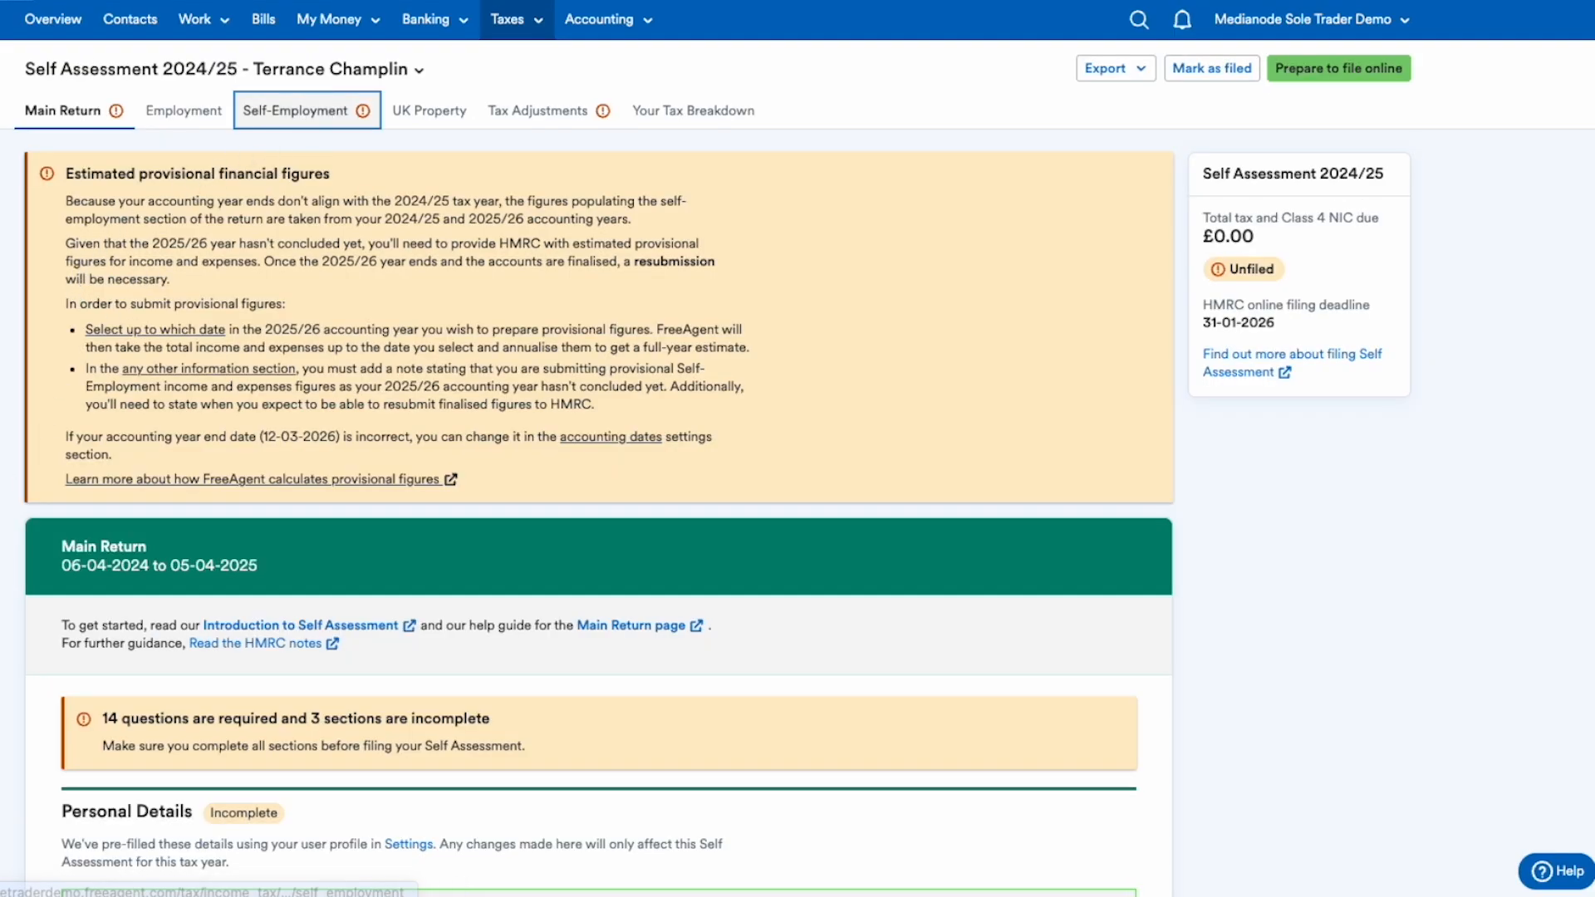
{"action": "scroll", "coordinate": [153, 274], "scroll_direction": "down", "scroll_amount": 6}
{"action": "scroll", "coordinate": [598, 449], "scroll_direction": "down", "scroll_amount": 6}
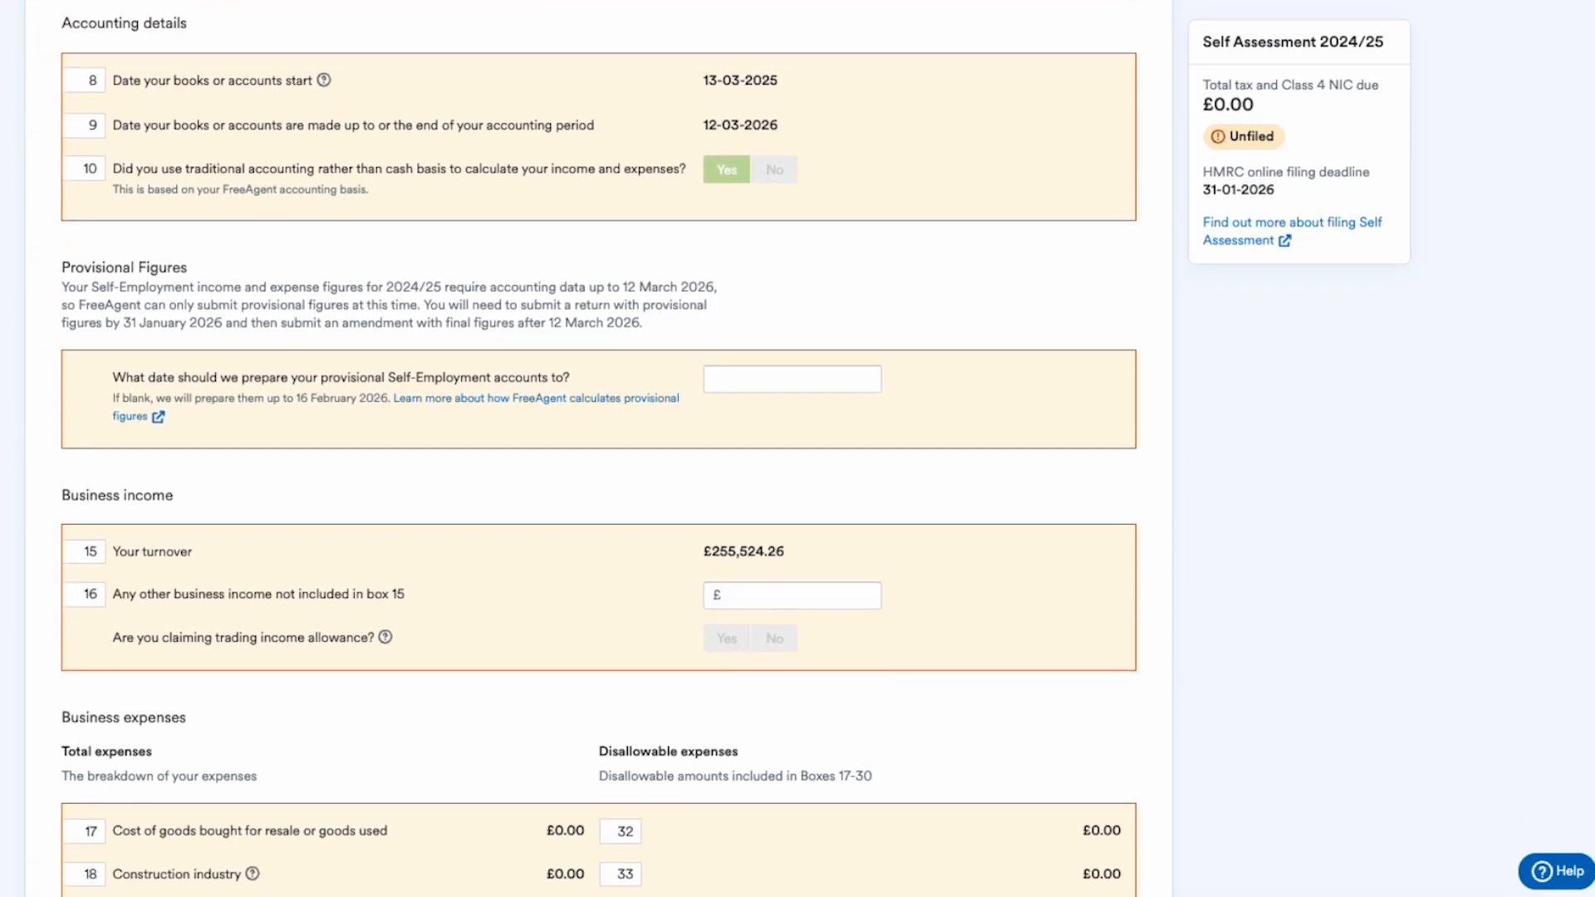
{"action": "scroll", "coordinate": [333, 275], "scroll_direction": "up", "scroll_amount": 12}
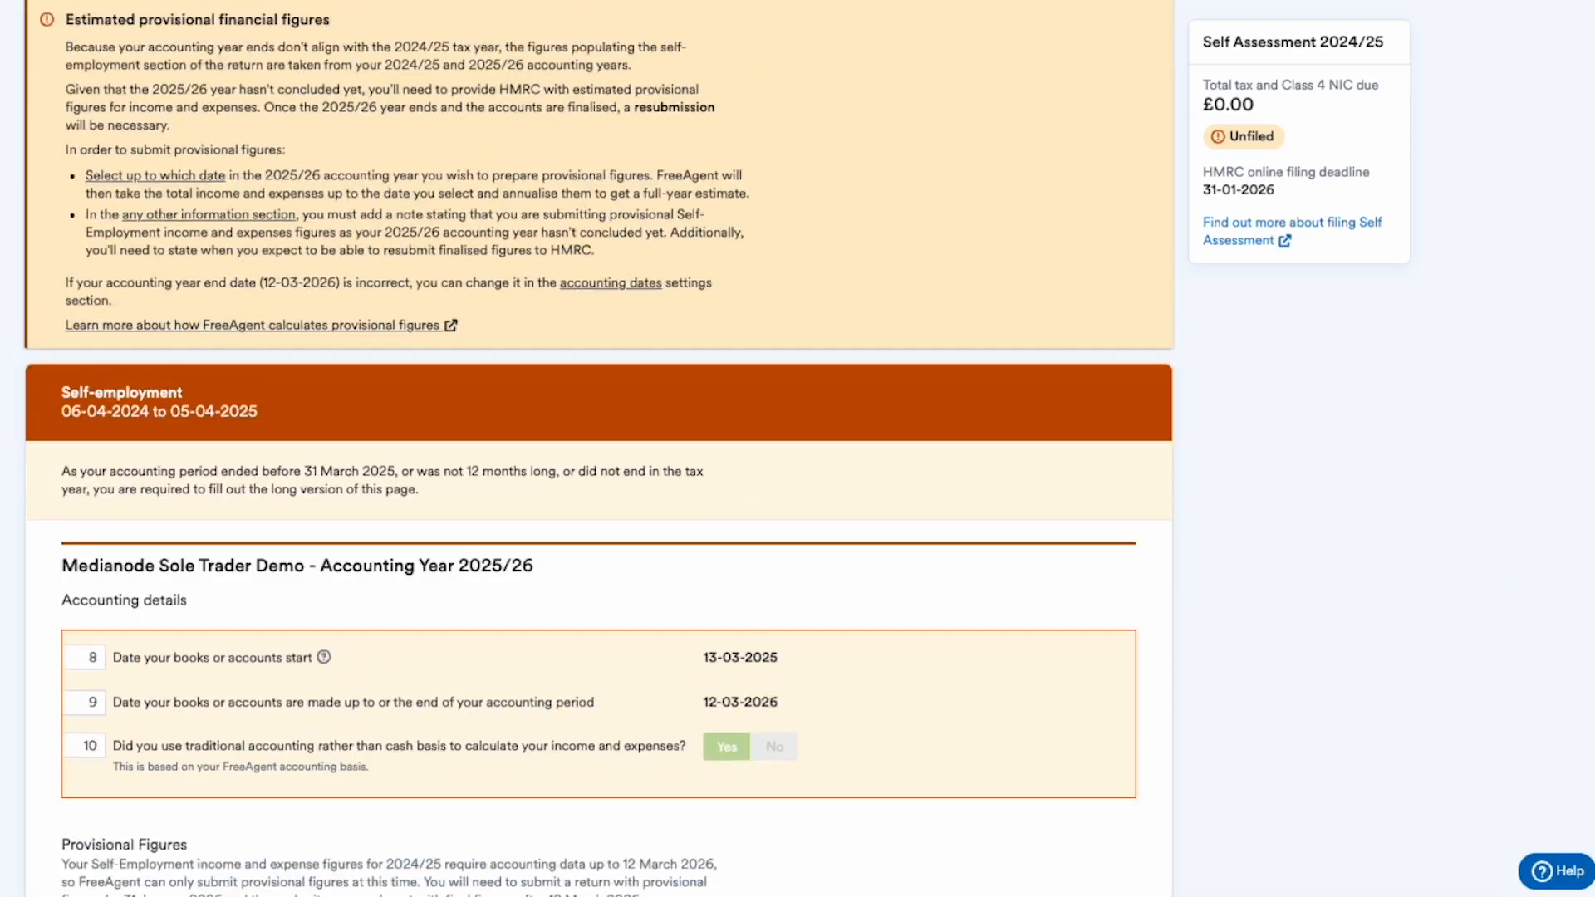
Step: Examine the VAT return for period 03 26, including its box figures, deadlines and payment due to HMRC
{"action": "left_click", "coordinate": [534, 29]}
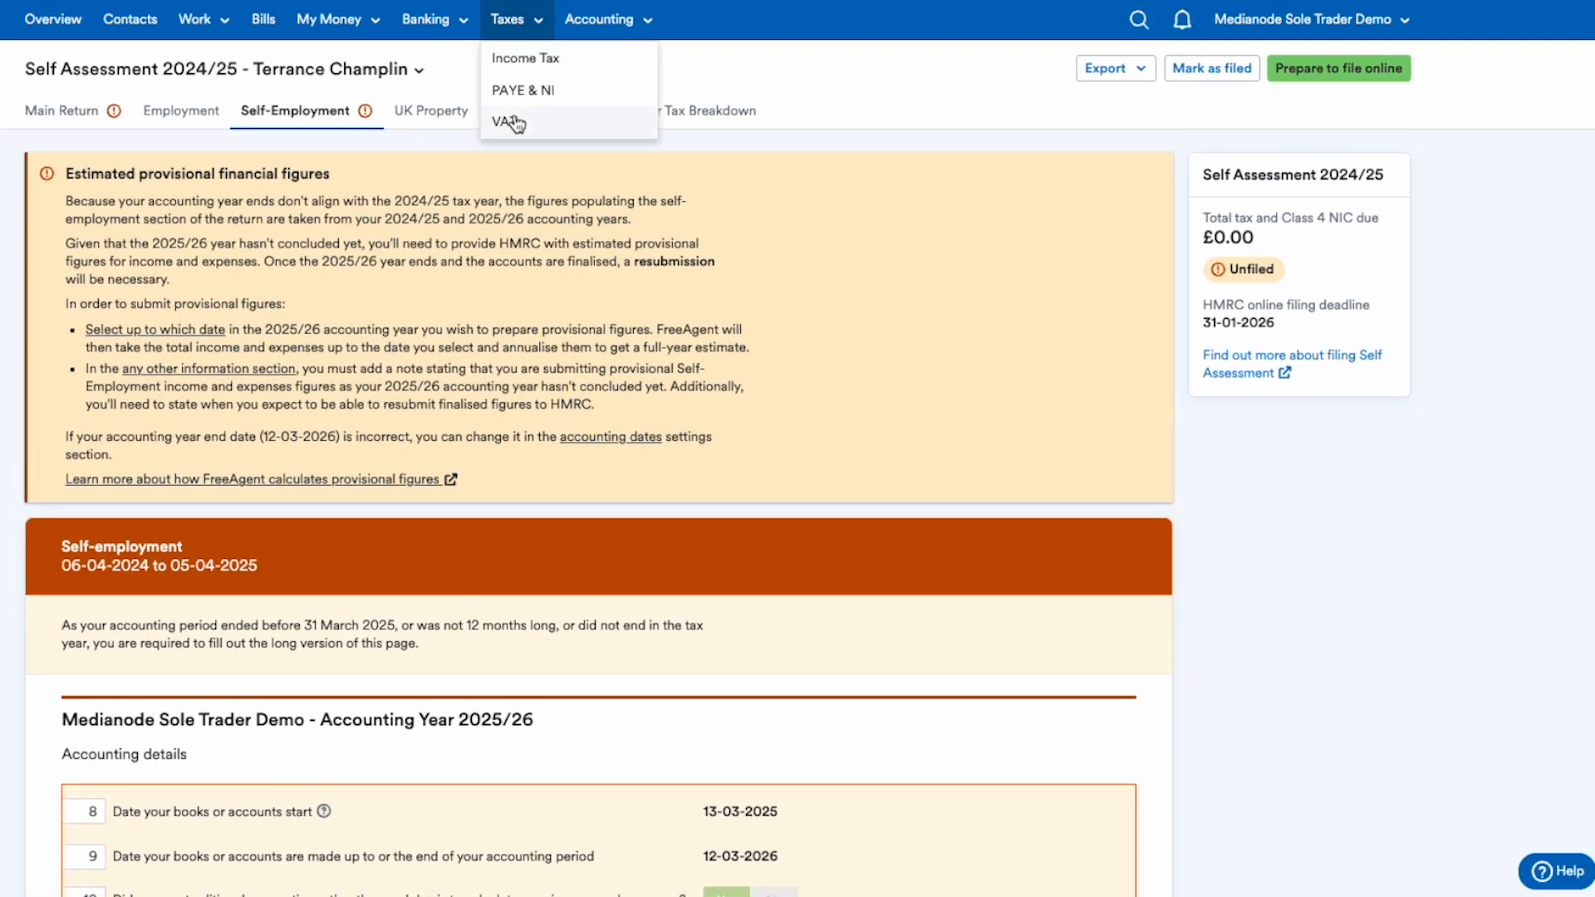
{"action": "left_click", "coordinate": [510, 119]}
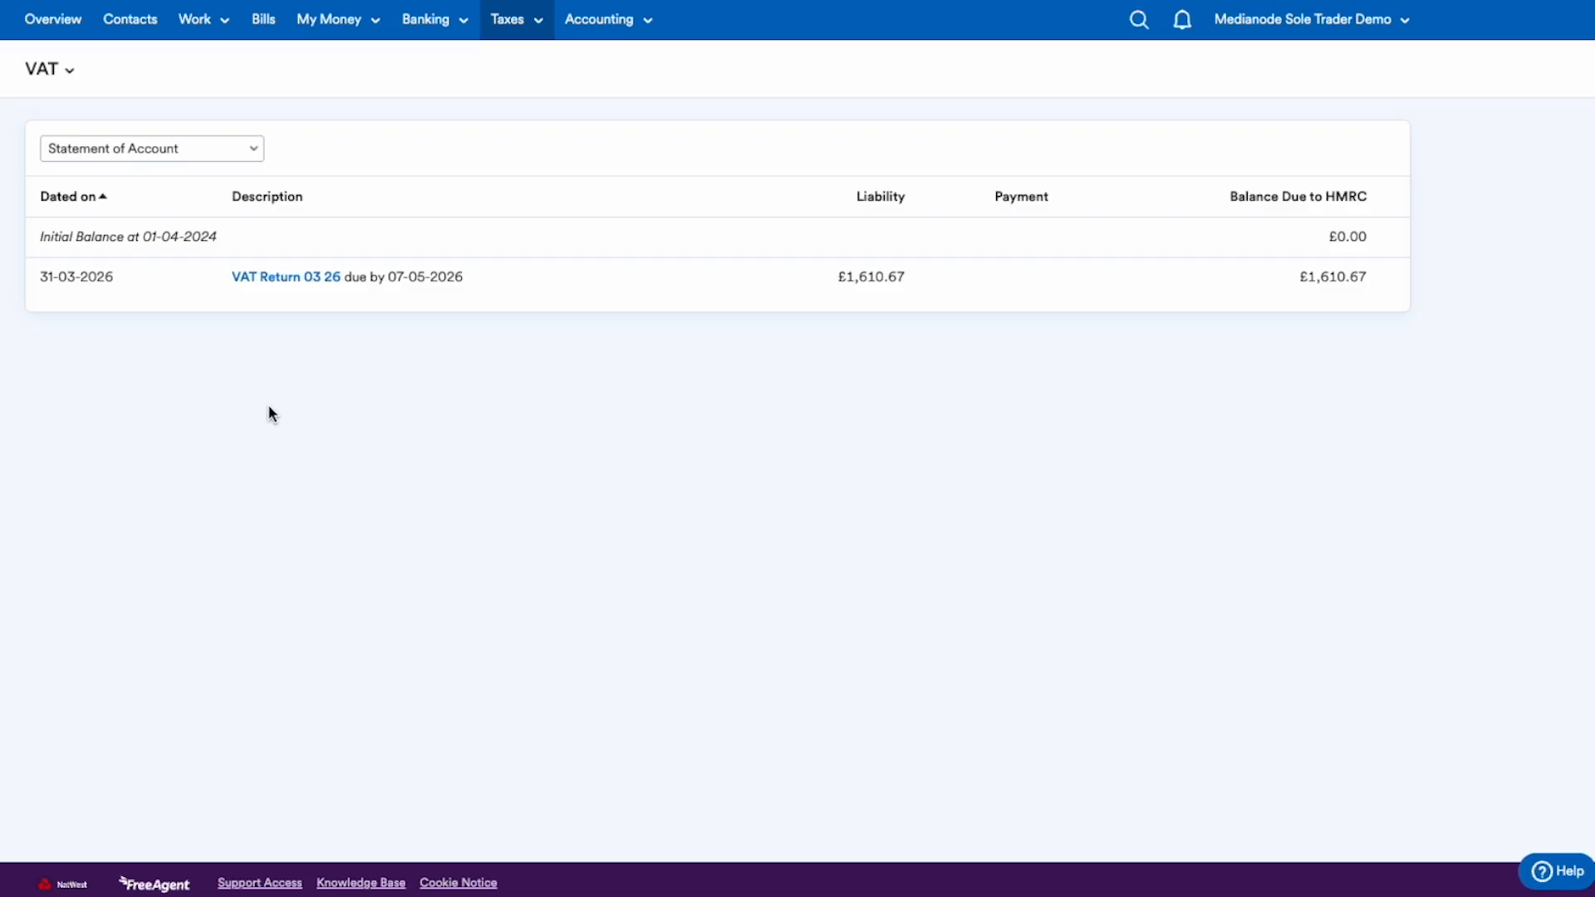
{"action": "left_click", "coordinate": [277, 281]}
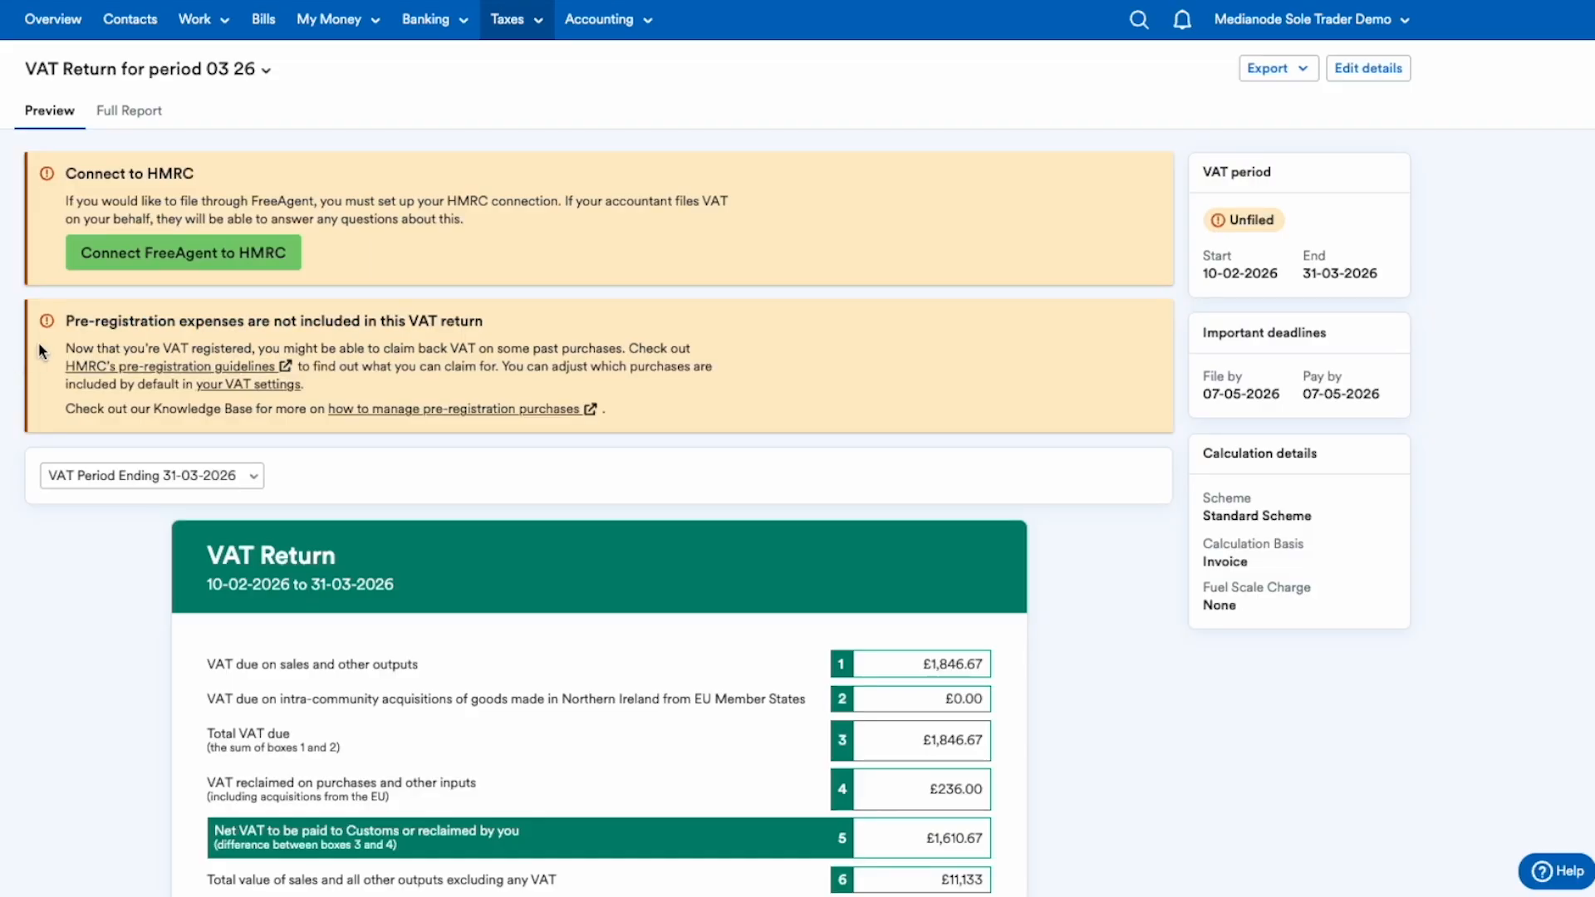
{"action": "scroll", "coordinate": [797, 449], "scroll_direction": "down", "scroll_amount": 3}
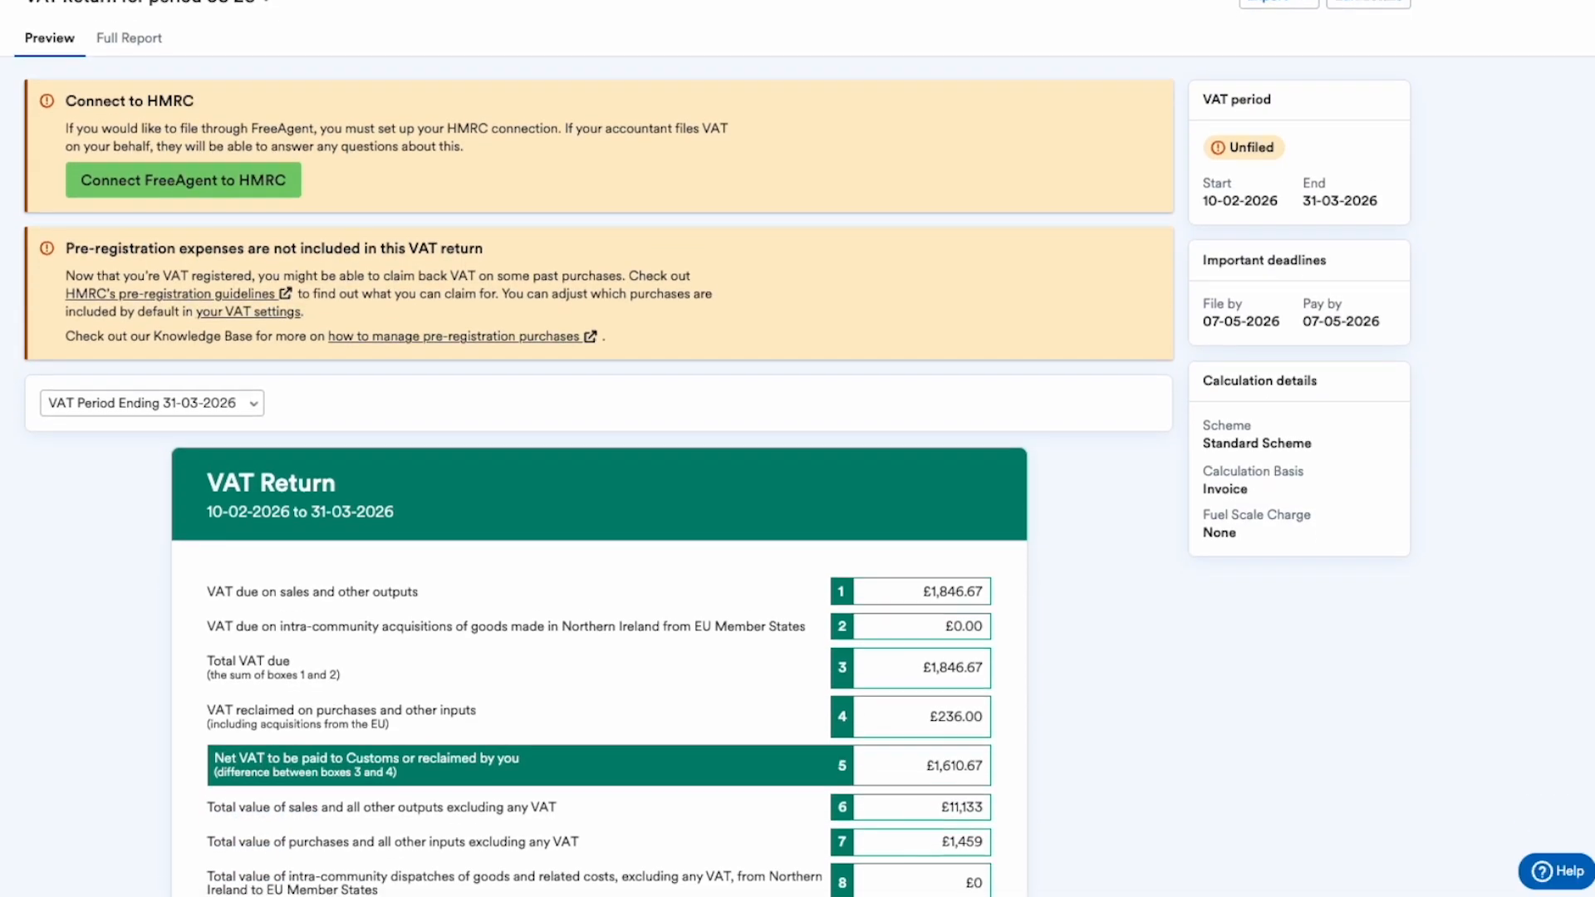
{"action": "scroll", "coordinate": [798, 448], "scroll_direction": "down", "scroll_amount": 3}
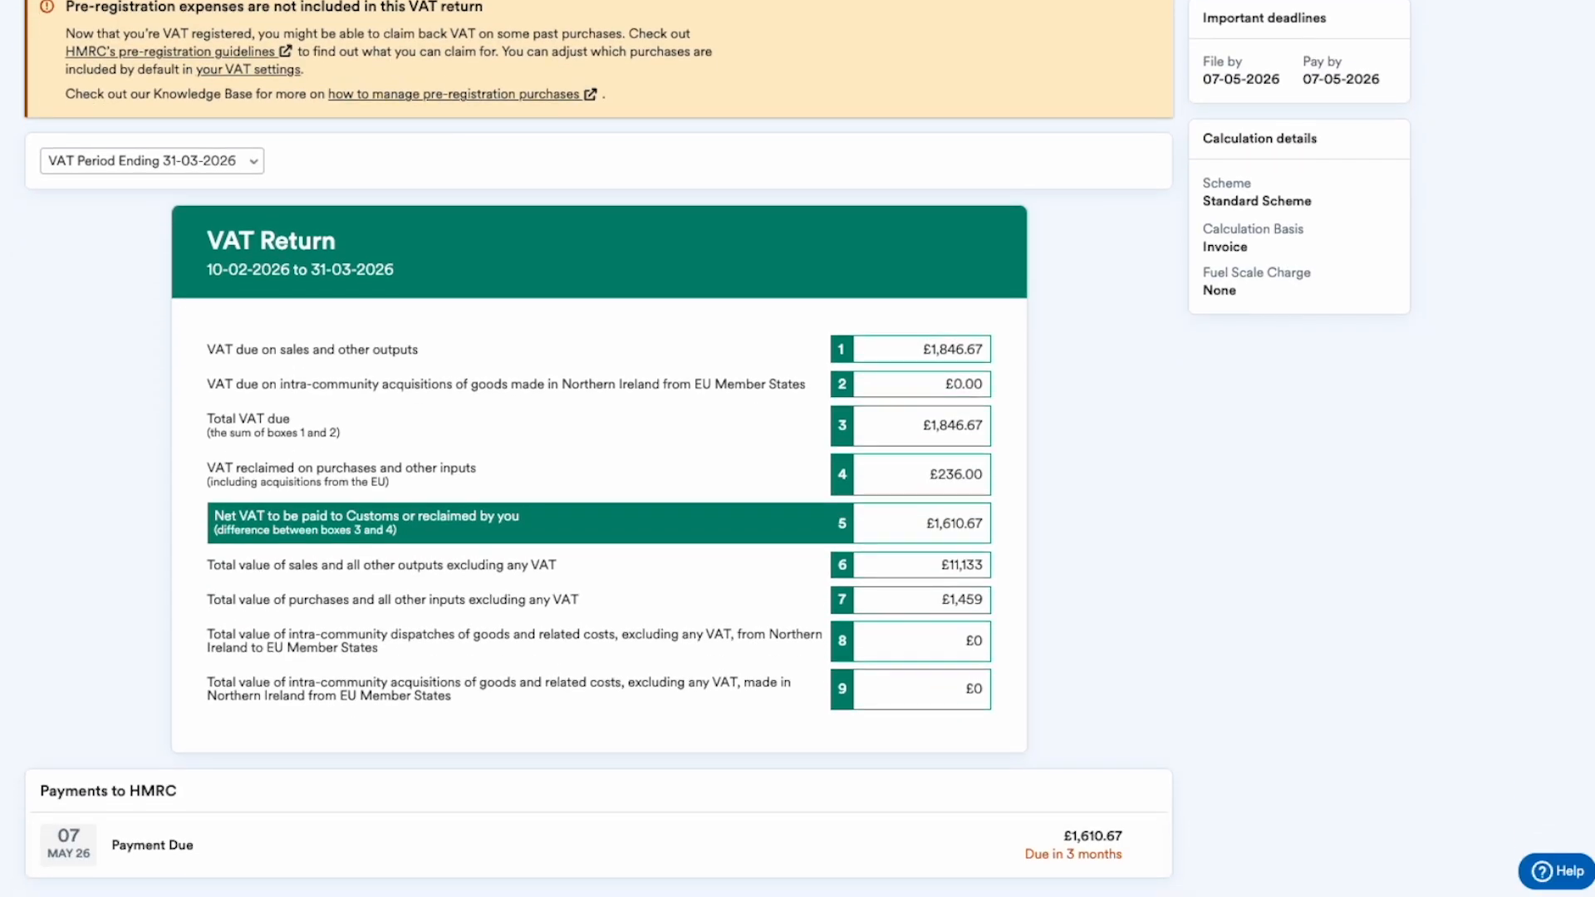
{"action": "scroll", "coordinate": [648, 282], "scroll_direction": "up", "scroll_amount": 4}
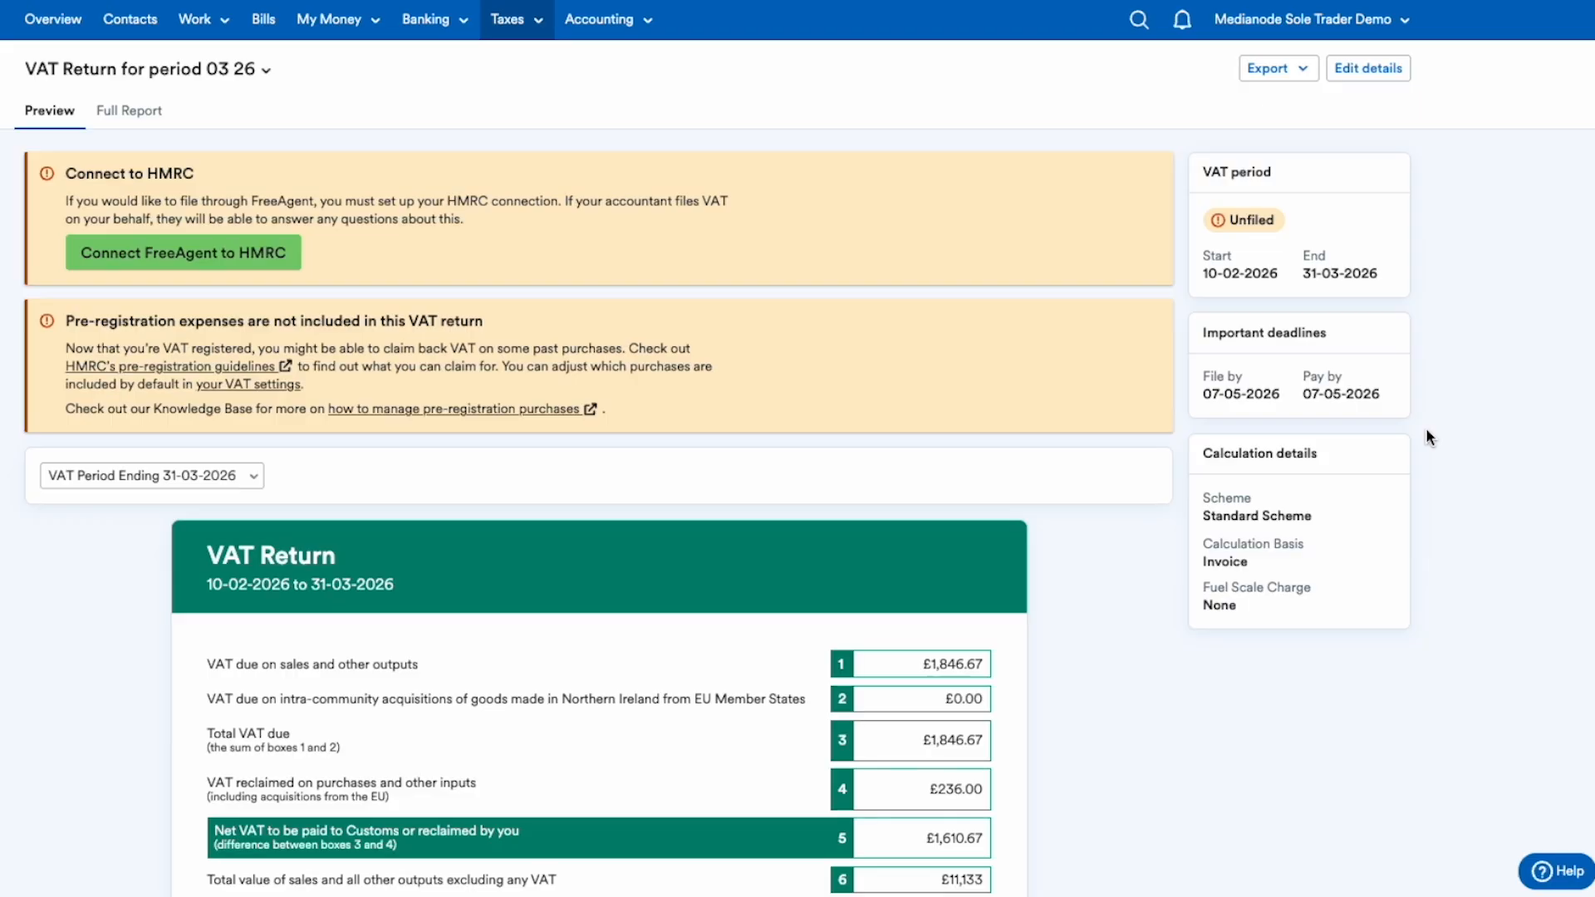
Step: View the yearly Profit & Loss report and its comparison of Accounting Year 2024/25 with the current year to date
{"action": "left_click", "coordinate": [623, 17]}
{"action": "left_click", "coordinate": [607, 59]}
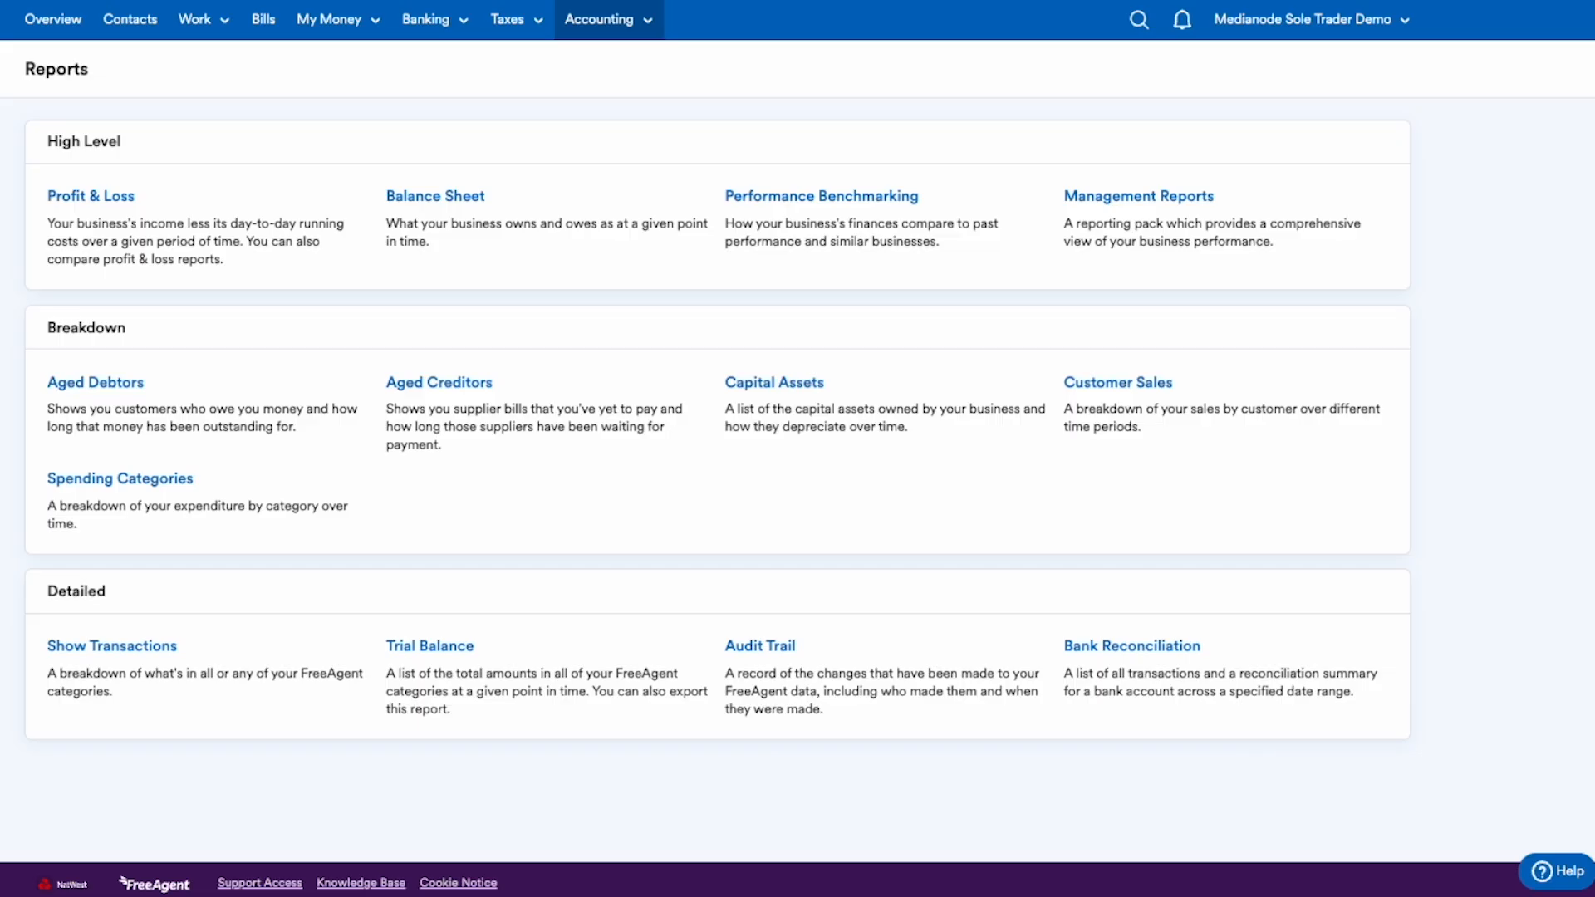
{"action": "left_click", "coordinate": [93, 196]}
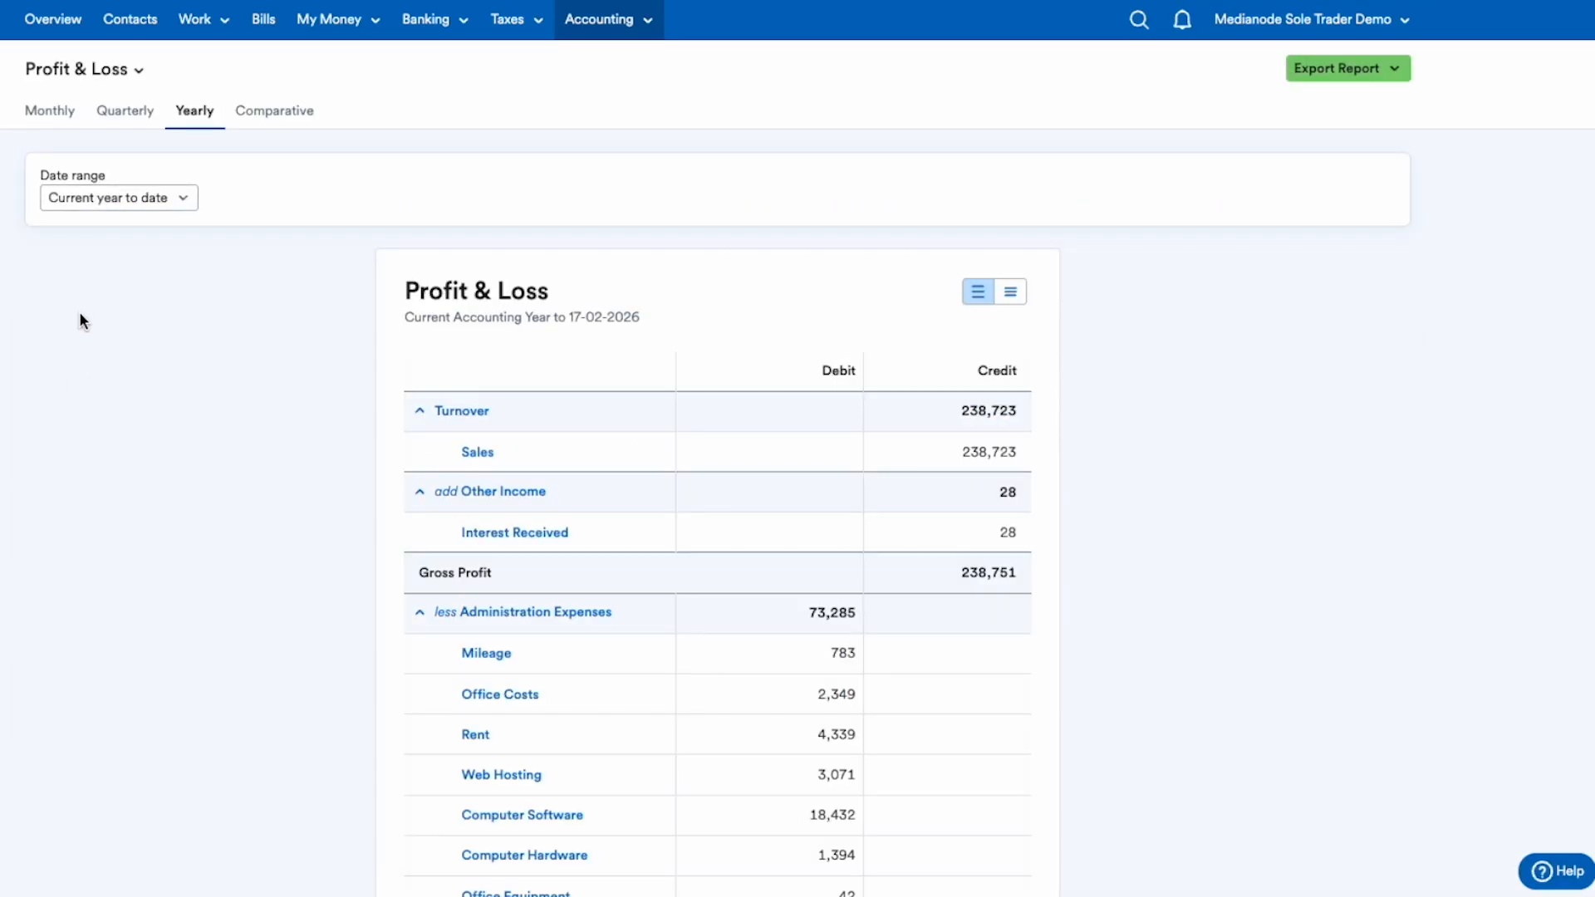
{"action": "scroll", "coordinate": [78, 311], "scroll_direction": "down", "scroll_amount": 3}
{"action": "scroll", "coordinate": [78, 311], "scroll_direction": "up", "scroll_amount": 3}
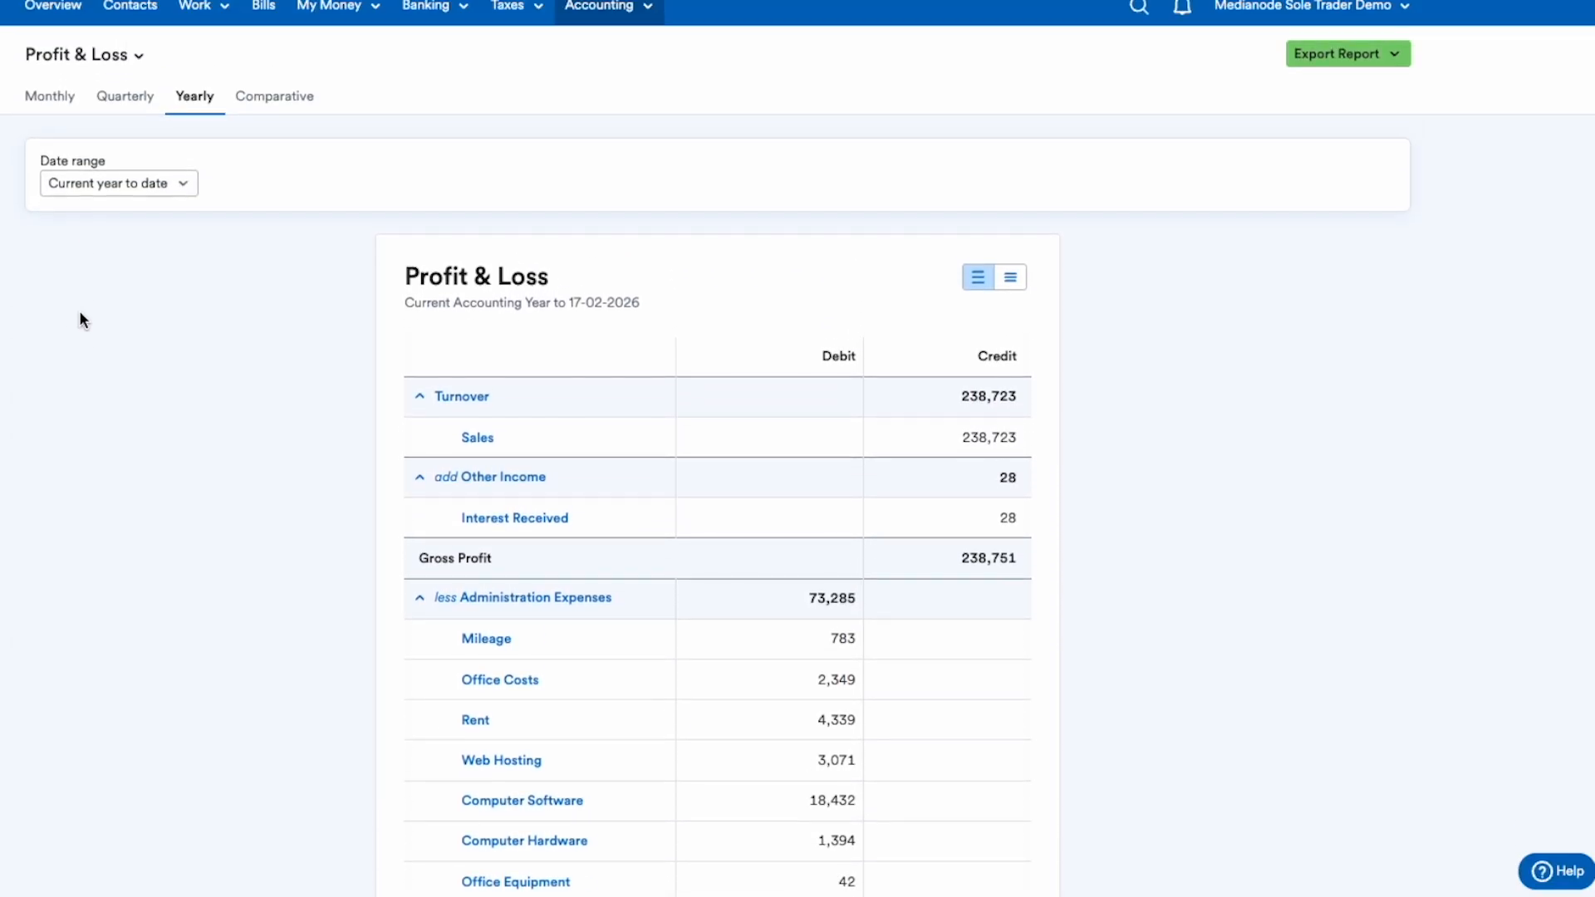
{"action": "left_click", "coordinate": [292, 100]}
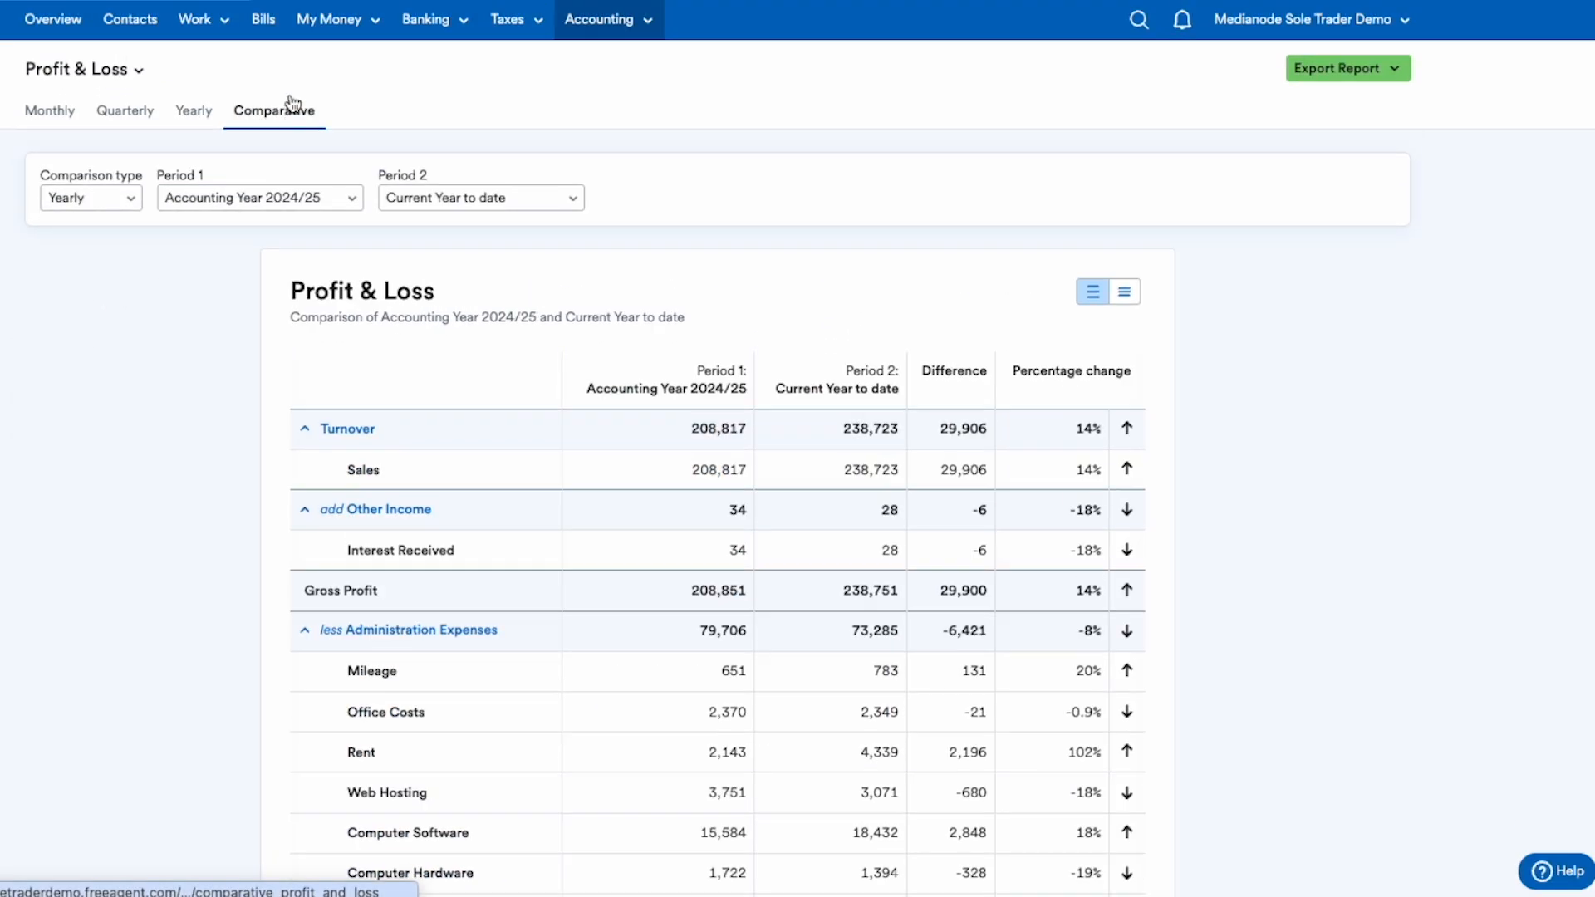
{"action": "scroll", "coordinate": [103, 477], "scroll_direction": "down", "scroll_amount": 3}
{"action": "scroll", "coordinate": [103, 485], "scroll_direction": "up", "scroll_amount": 3}
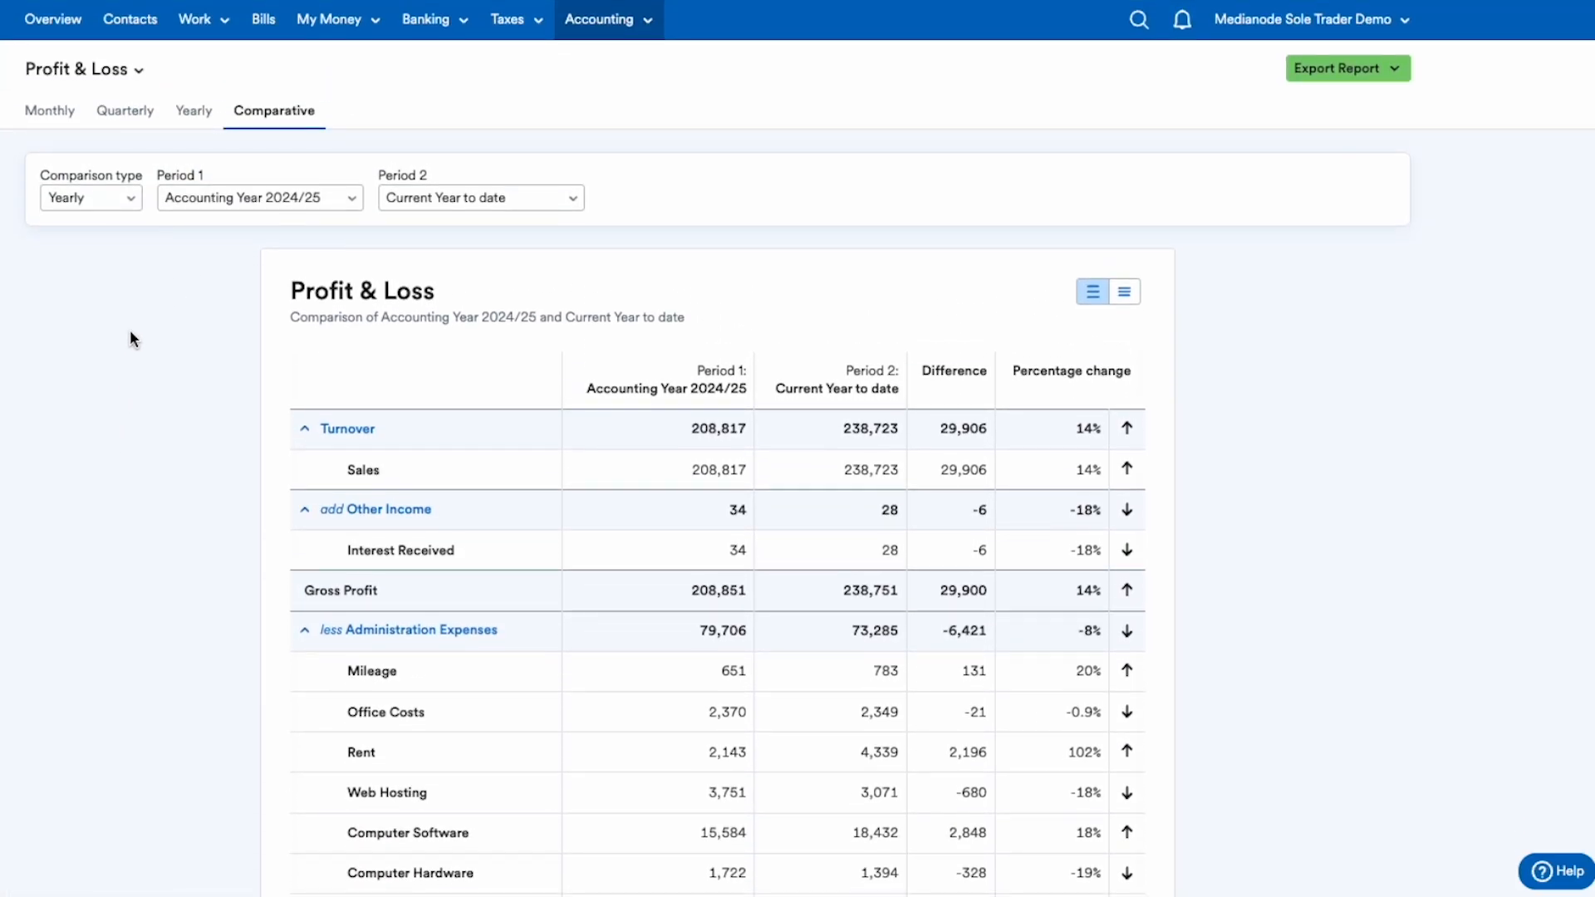
Step: View the monthly Customer Sales and Spending Categories reports for accounting year 2025/26
{"action": "left_click", "coordinate": [116, 73]}
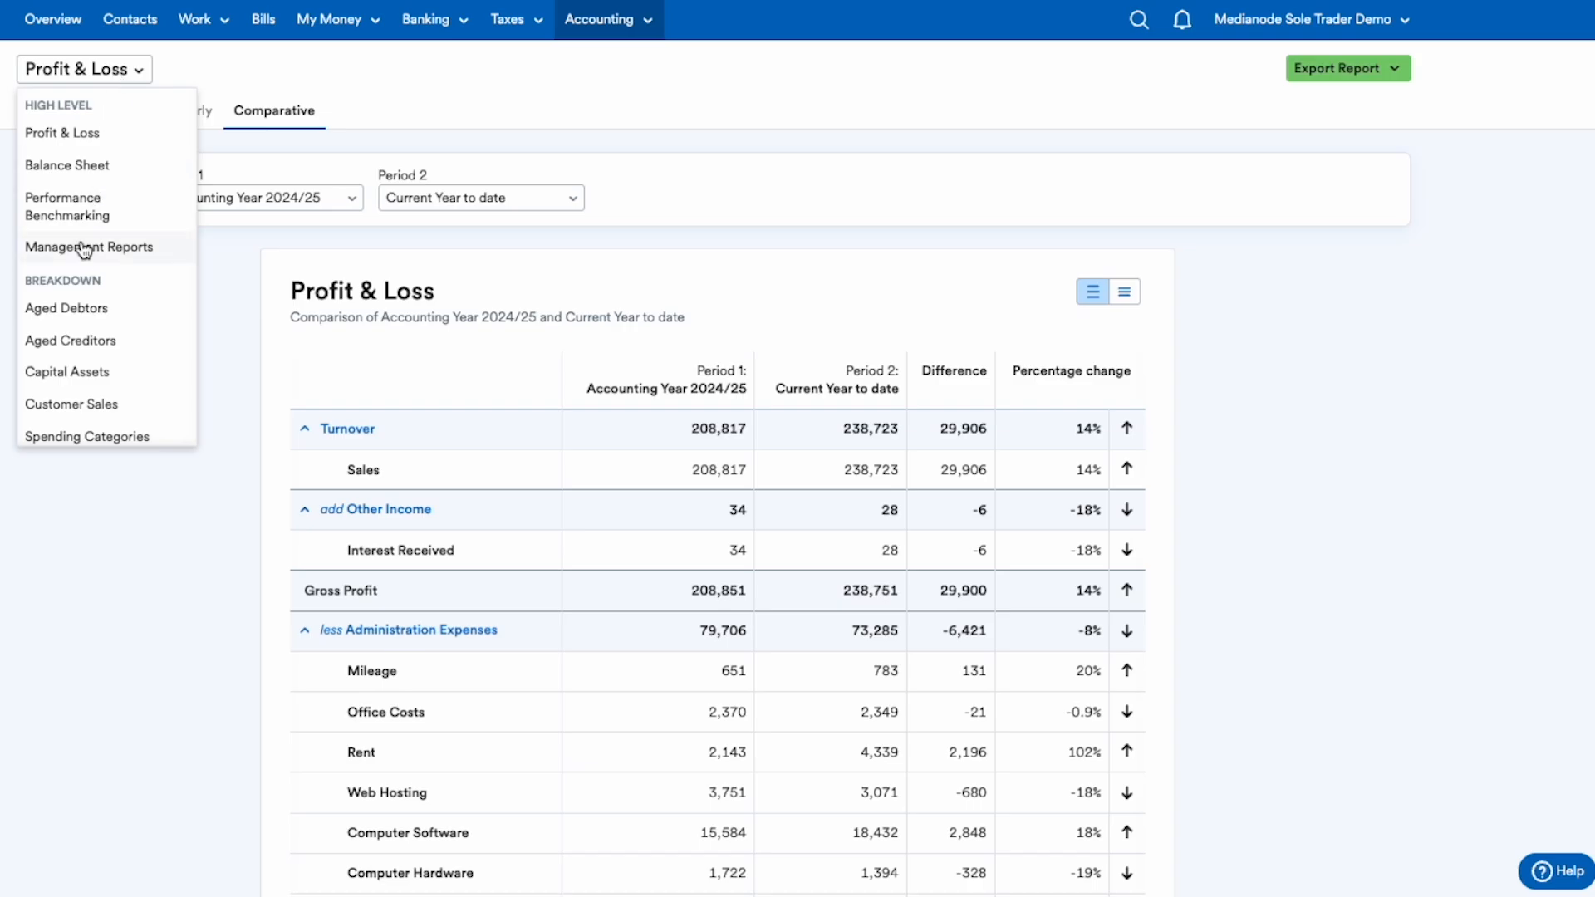
{"action": "scroll", "coordinate": [76, 318], "scroll_direction": "down", "scroll_amount": 1}
{"action": "left_click", "coordinate": [77, 321]}
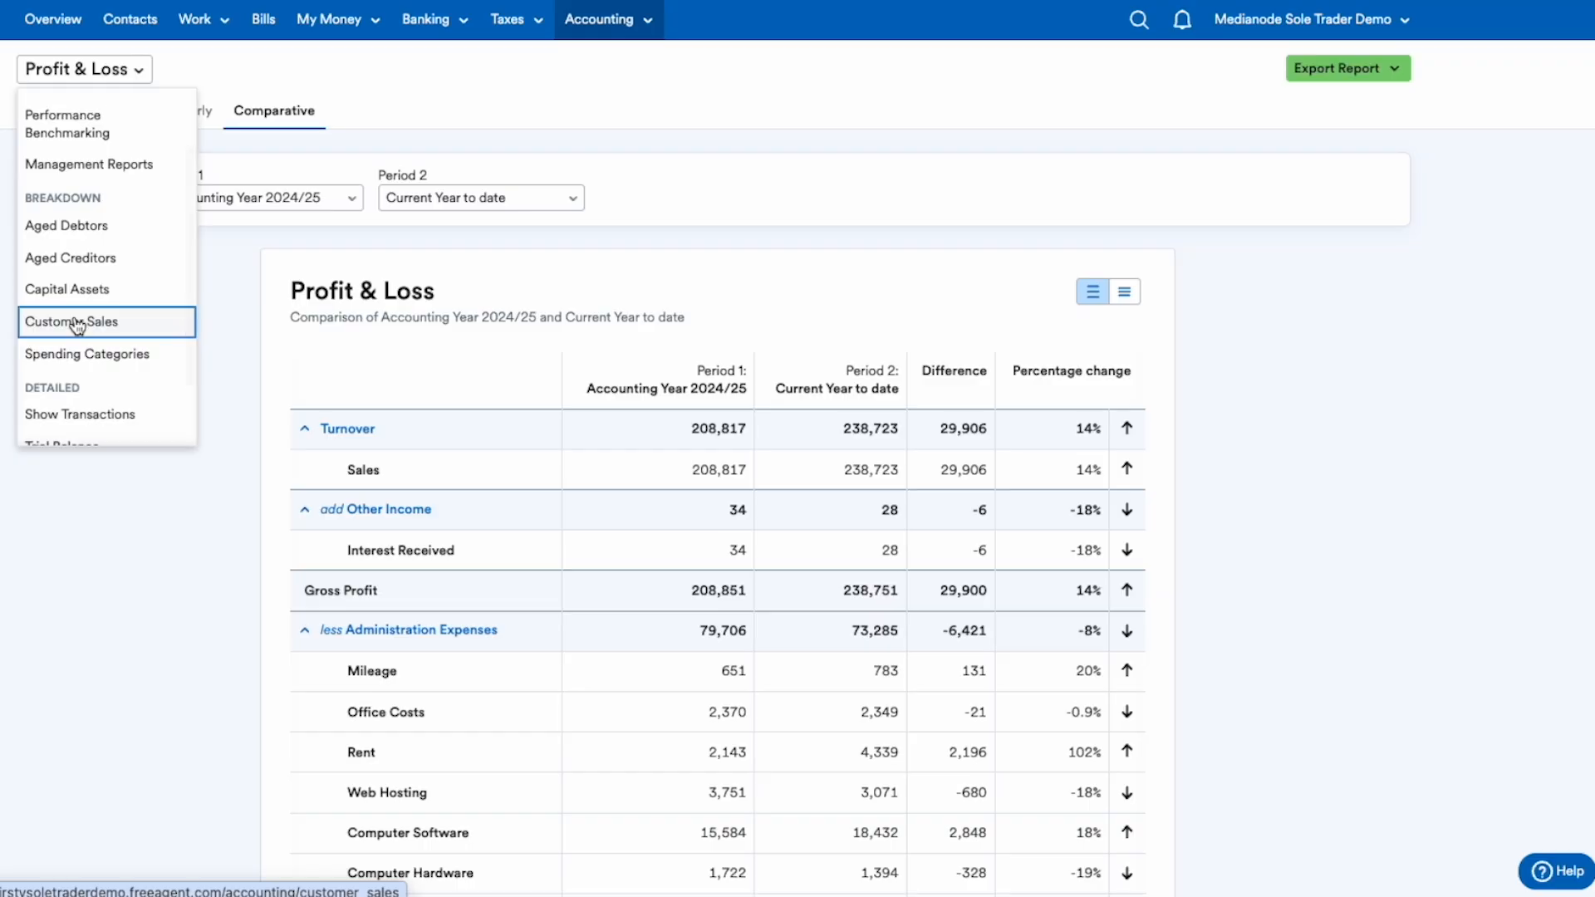
{"action": "scroll", "coordinate": [19, 441], "scroll_direction": "down", "scroll_amount": 3}
{"action": "scroll", "coordinate": [19, 441], "scroll_direction": "up", "scroll_amount": 3}
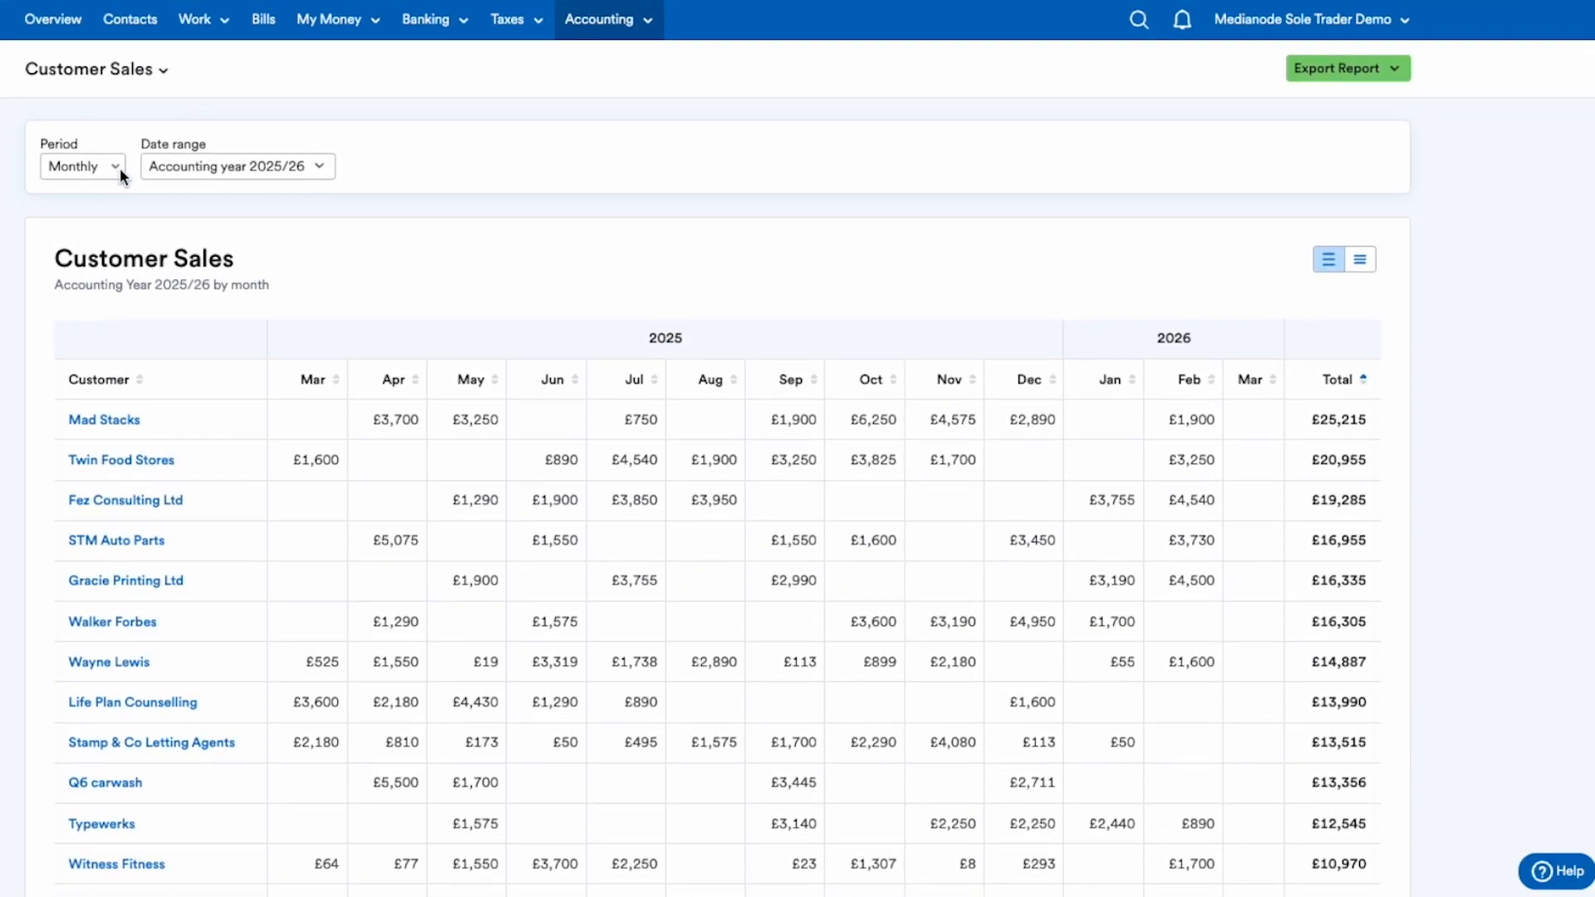
{"action": "left_click", "coordinate": [134, 68]}
{"action": "left_click", "coordinate": [89, 433]}
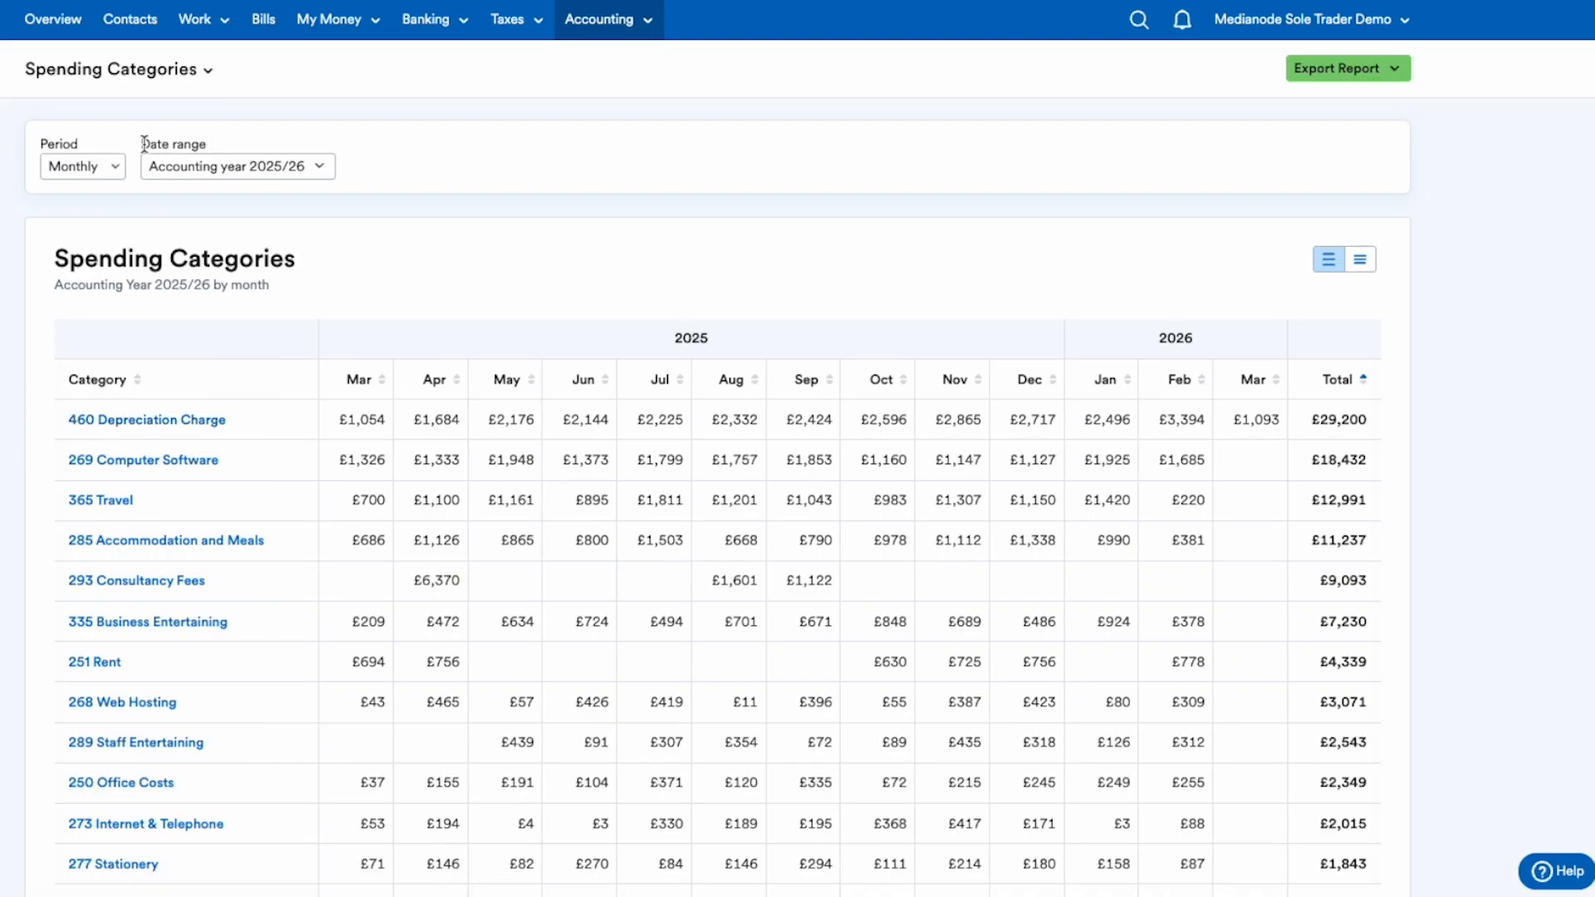
Step: Show the transactions of all accounts for the current year to date in the Show Transactions report
{"action": "left_click", "coordinate": [181, 69]}
{"action": "scroll", "coordinate": [99, 220], "scroll_direction": "down", "scroll_amount": 2}
{"action": "scroll", "coordinate": [99, 224], "scroll_direction": "down", "scroll_amount": 1}
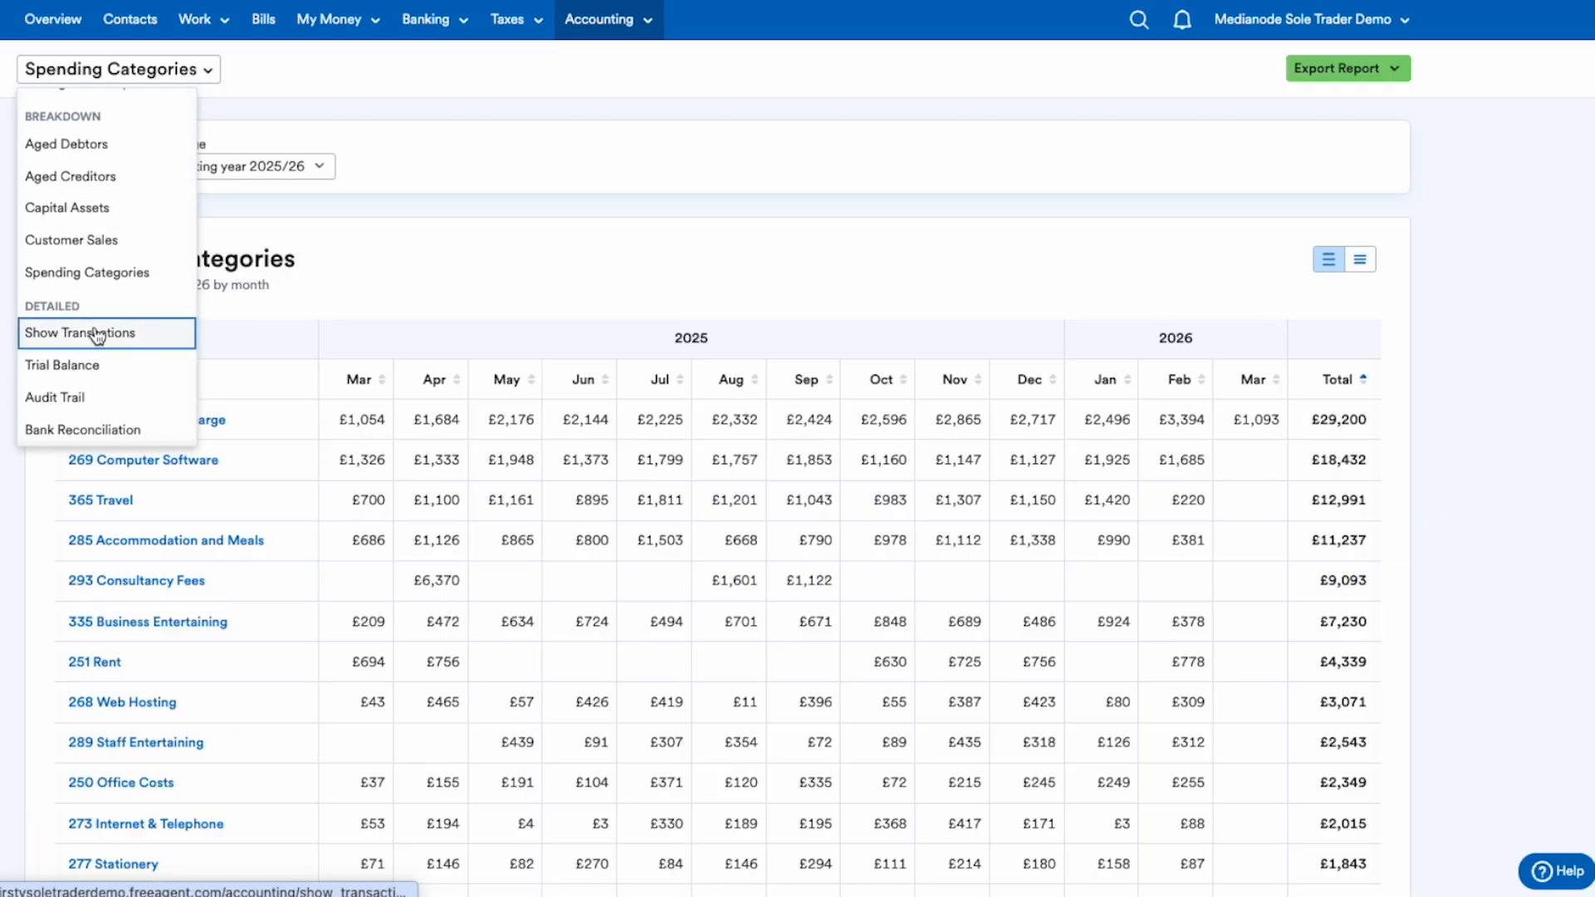
{"action": "left_click", "coordinate": [98, 334]}
{"action": "left_click", "coordinate": [295, 169]}
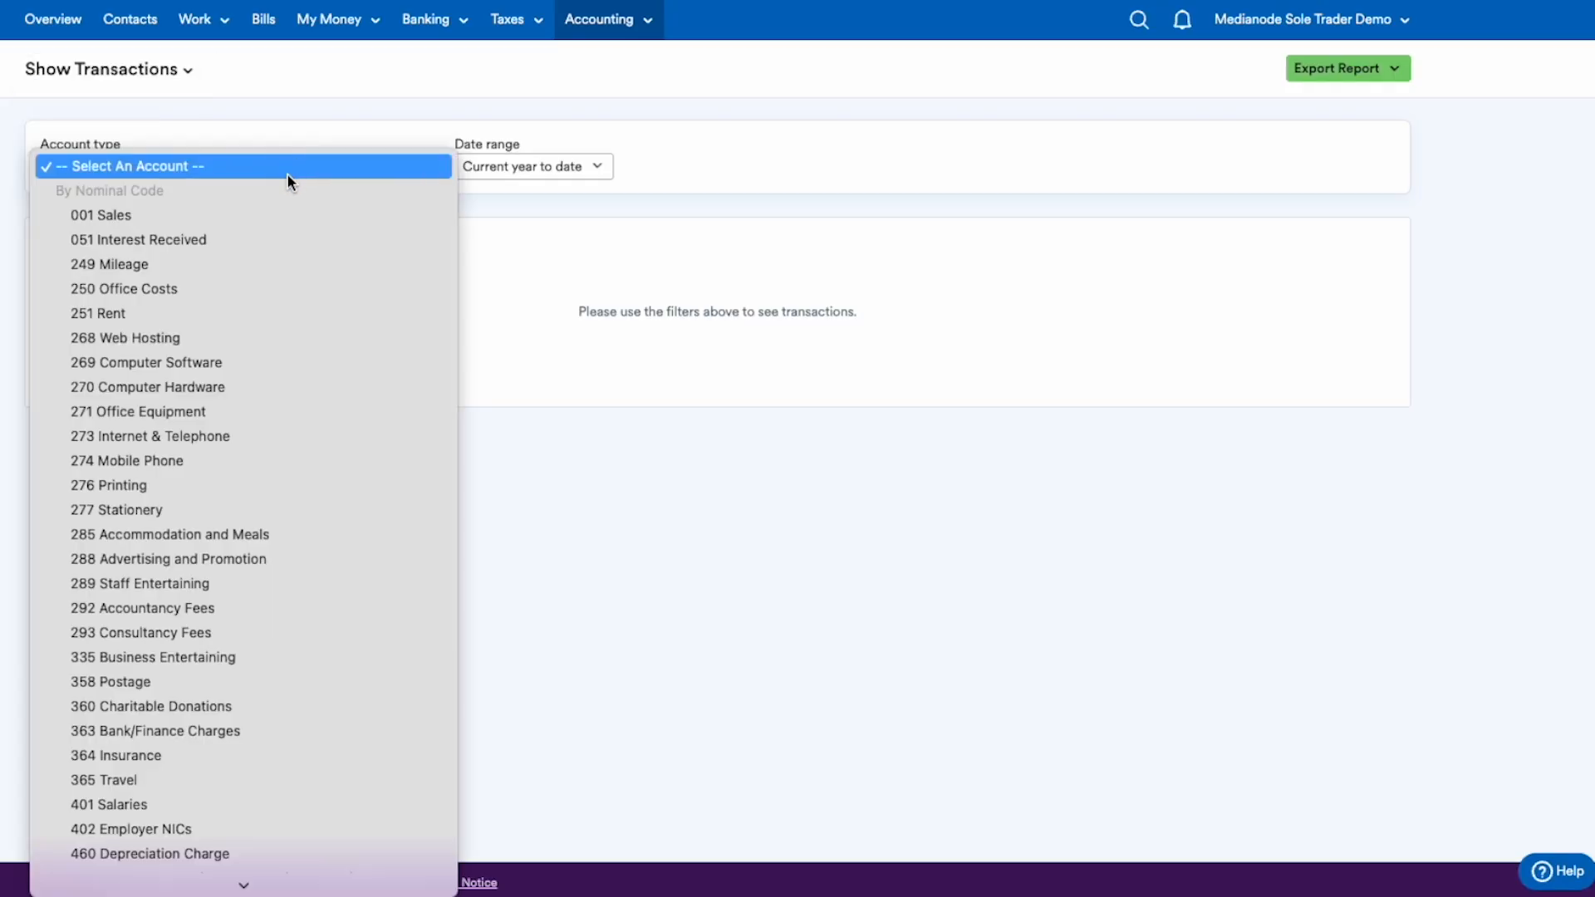
{"action": "scroll", "coordinate": [237, 511], "scroll_direction": "down", "scroll_amount": 10}
{"action": "scroll", "coordinate": [237, 513], "scroll_direction": "down", "scroll_amount": 8}
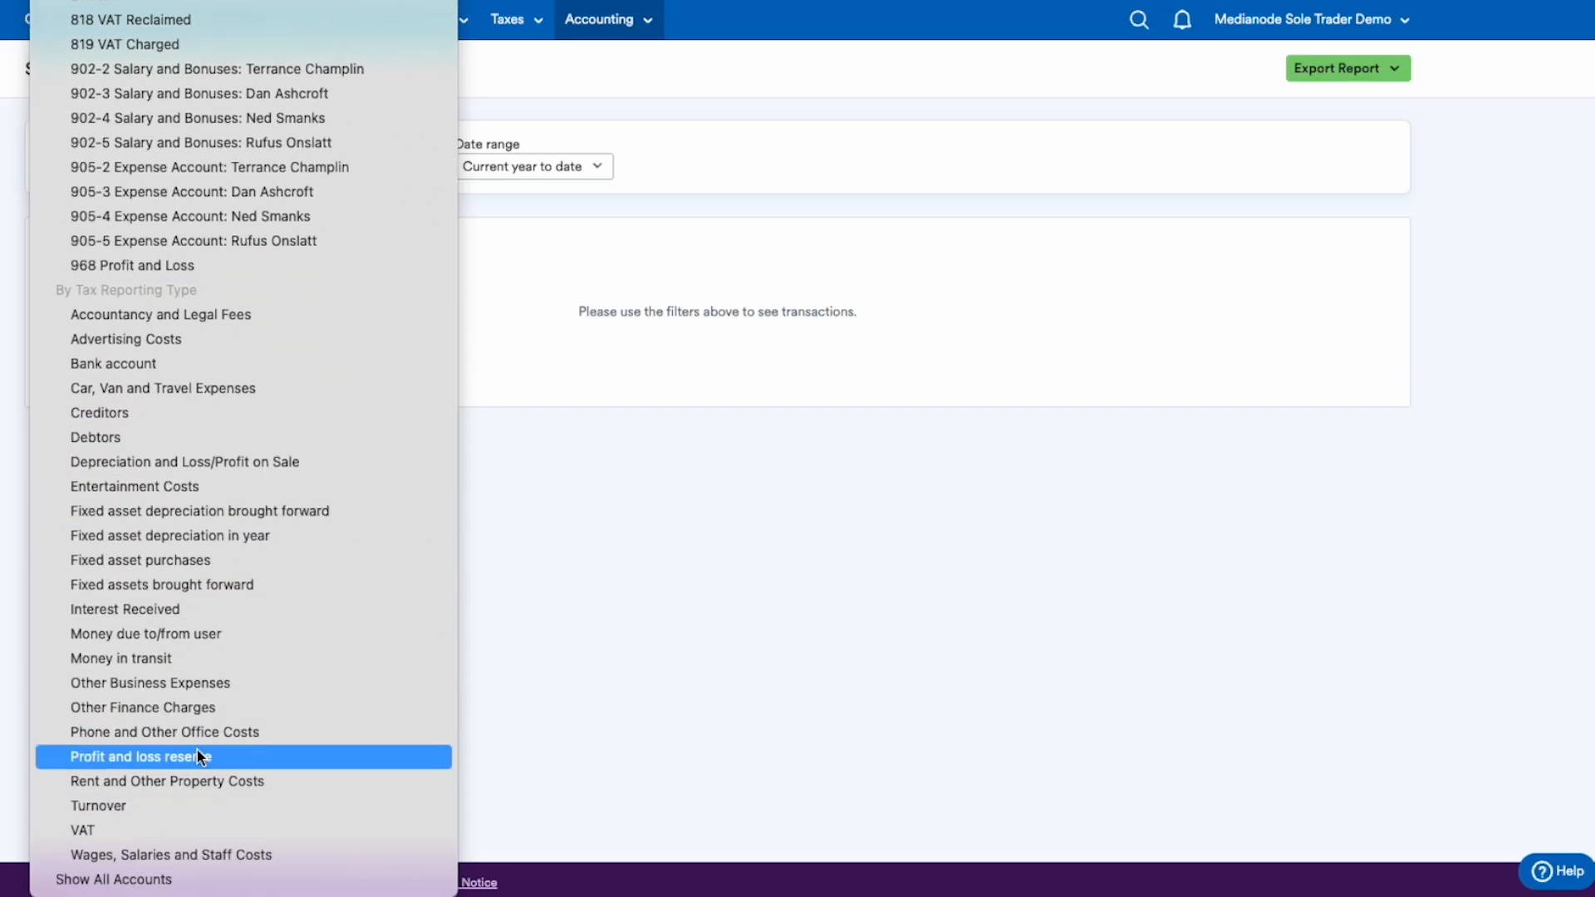
{"action": "left_click", "coordinate": [184, 879]}
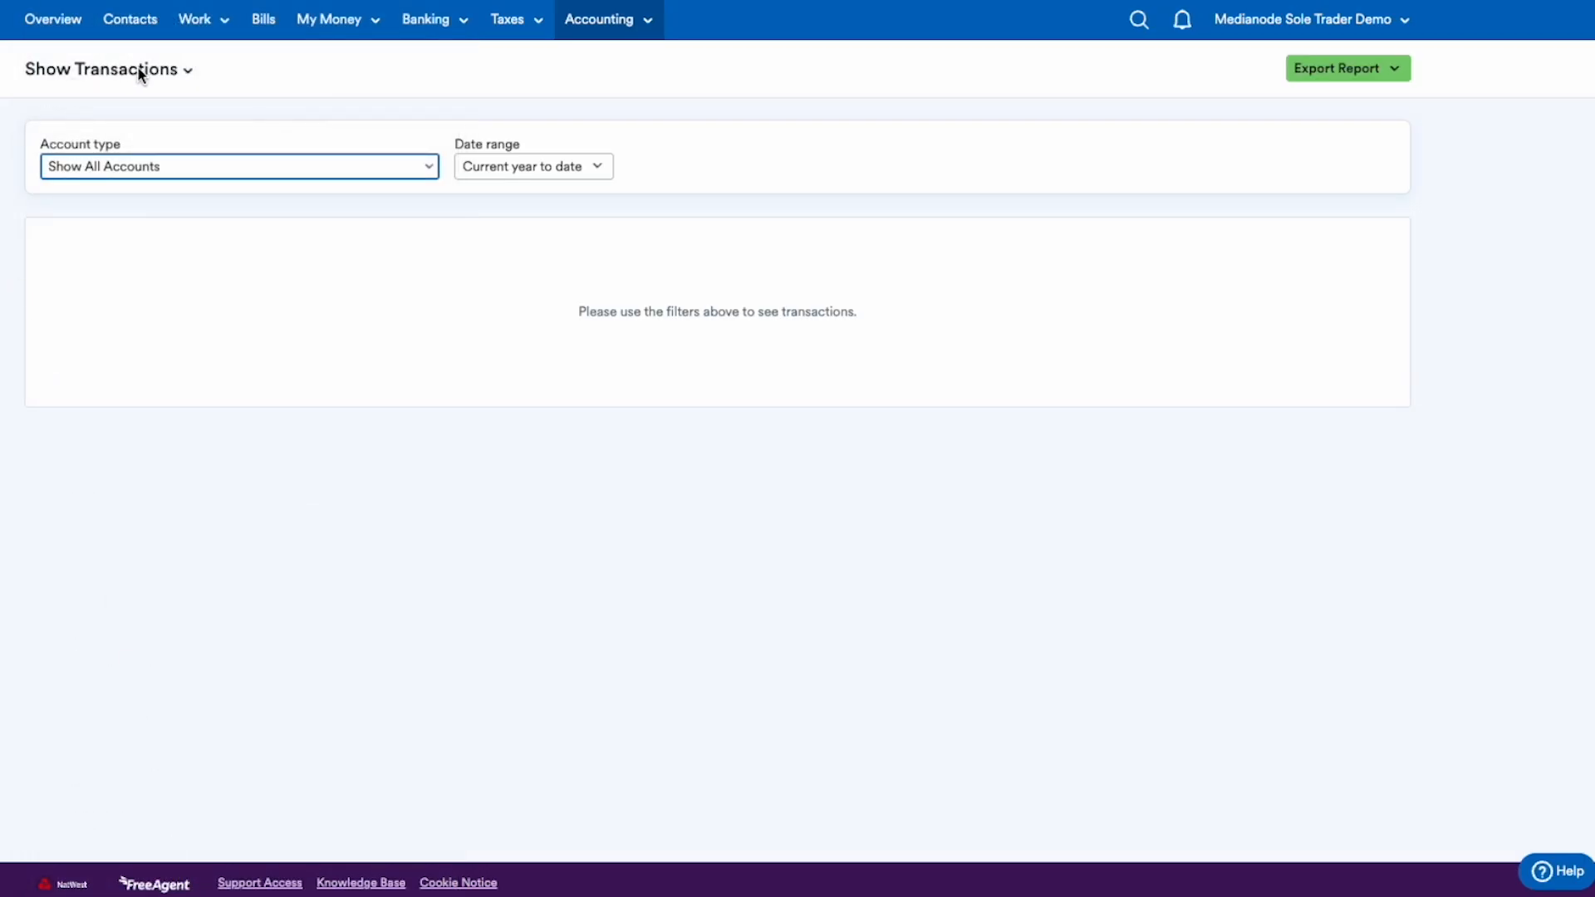
{"action": "left_click", "coordinate": [177, 71]}
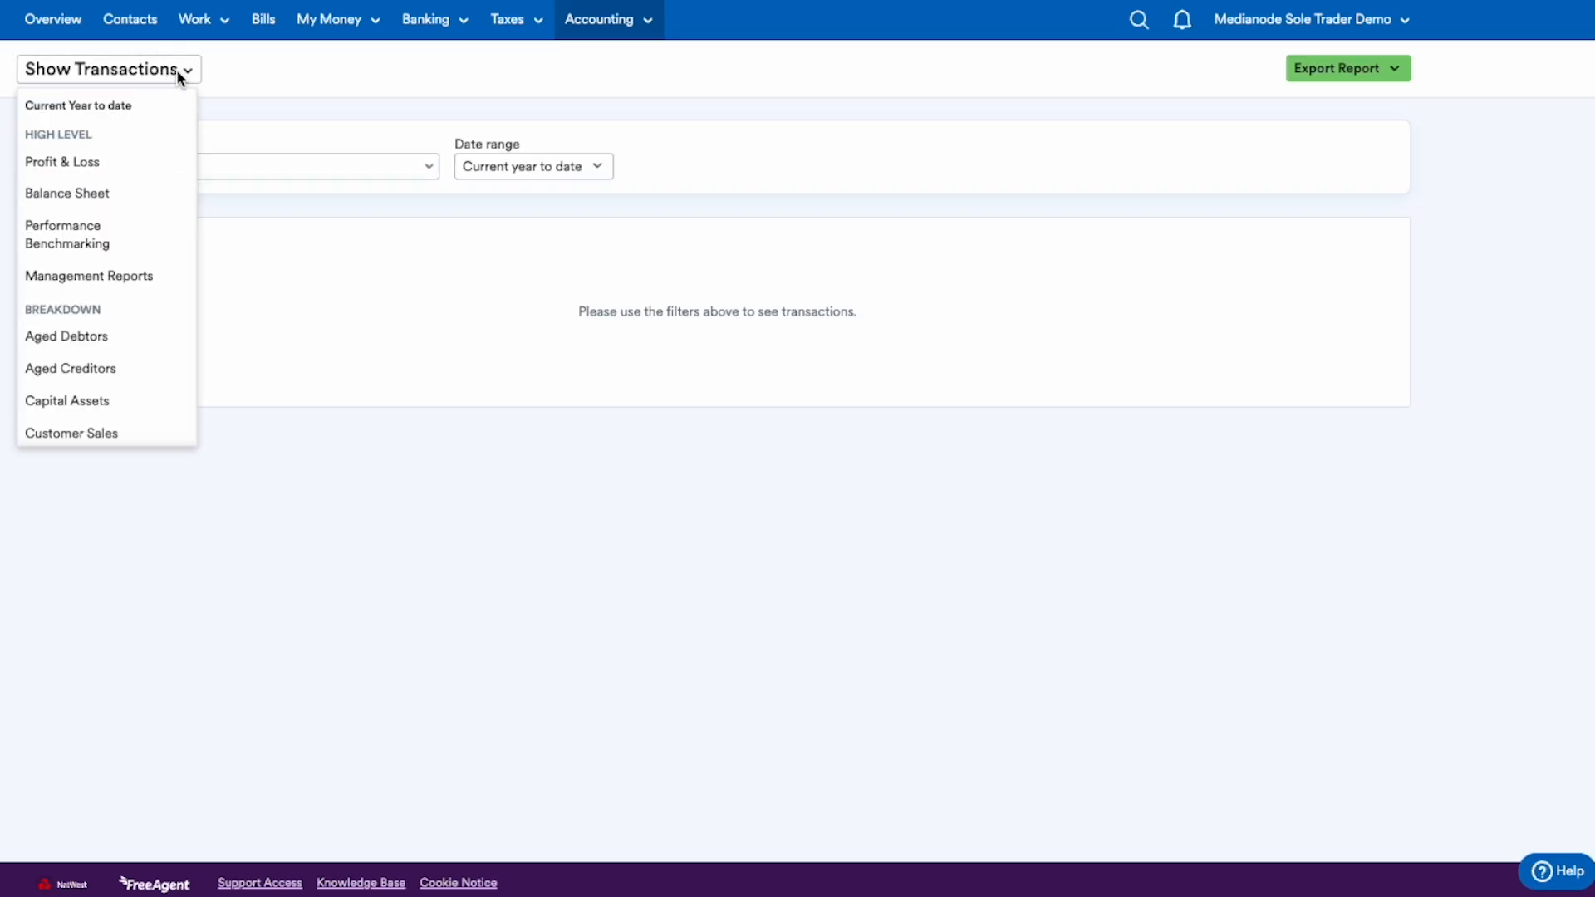
{"action": "left_click", "coordinate": [595, 22]}
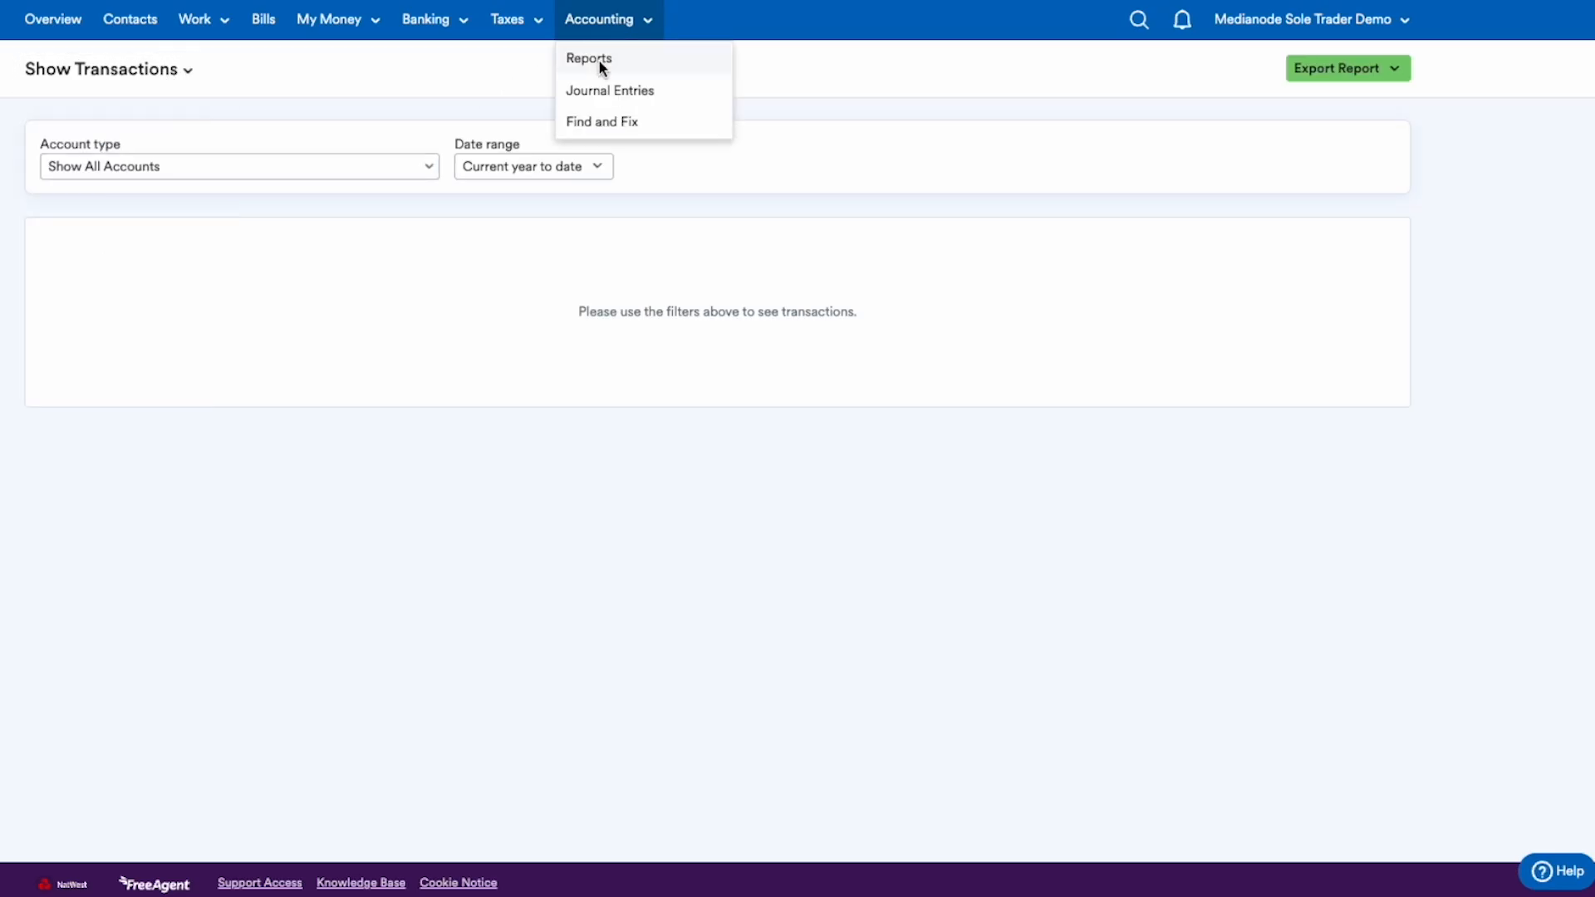
{"action": "left_click", "coordinate": [598, 58]}
{"action": "key", "text": "alt+Left"}
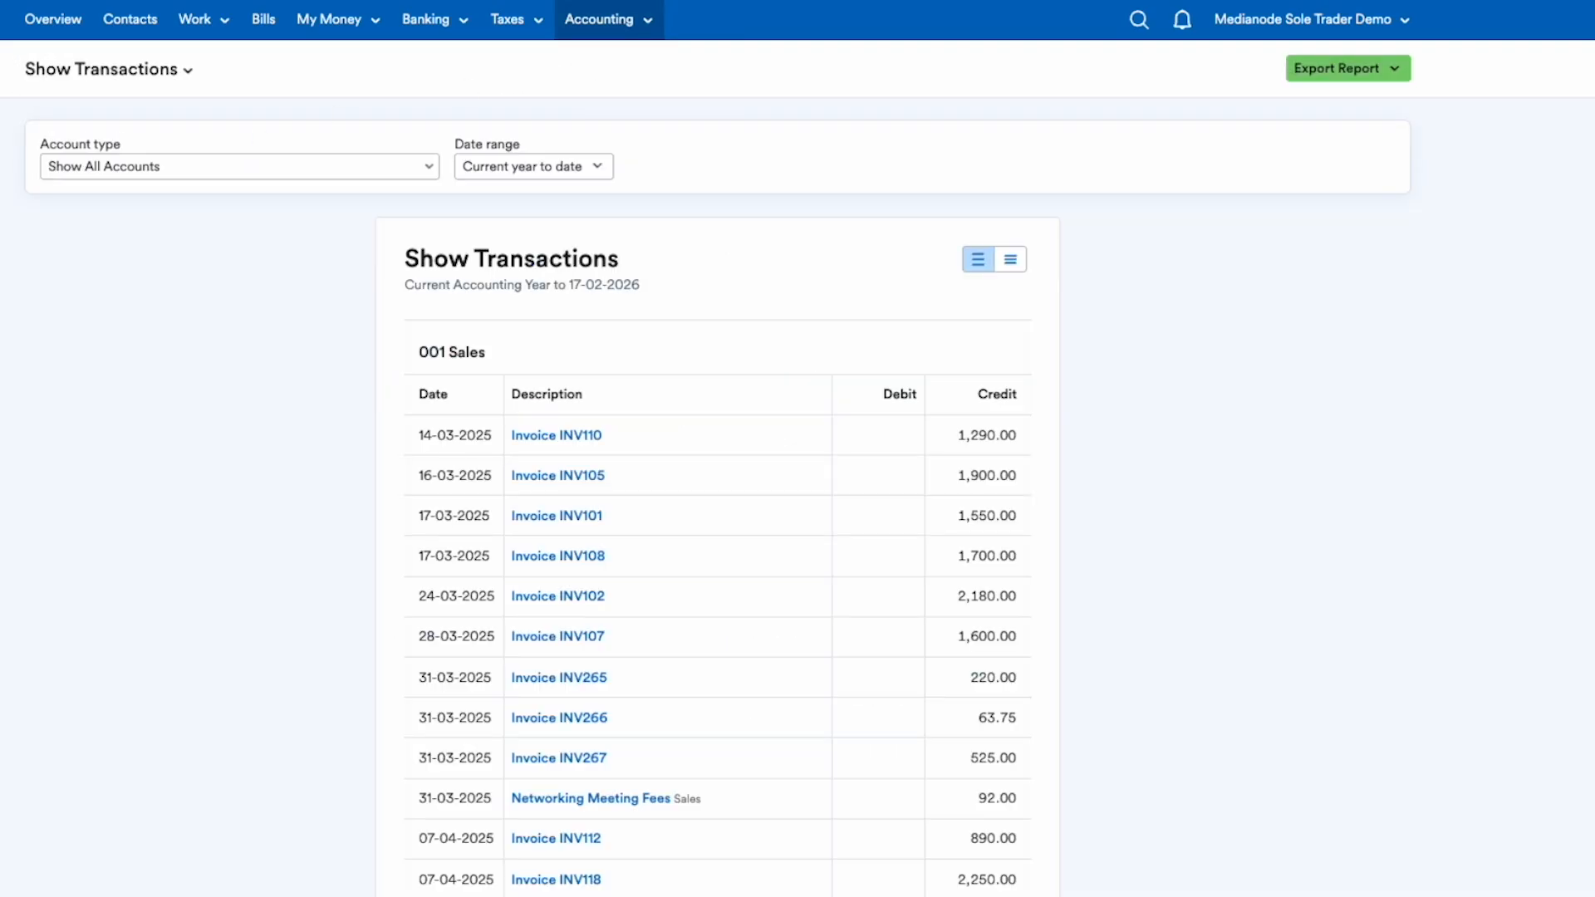
Step: Examine the Executive Summary in Management Reports, comparing Accounting Year 2024/25 with the current year to date
{"action": "left_click", "coordinate": [618, 25]}
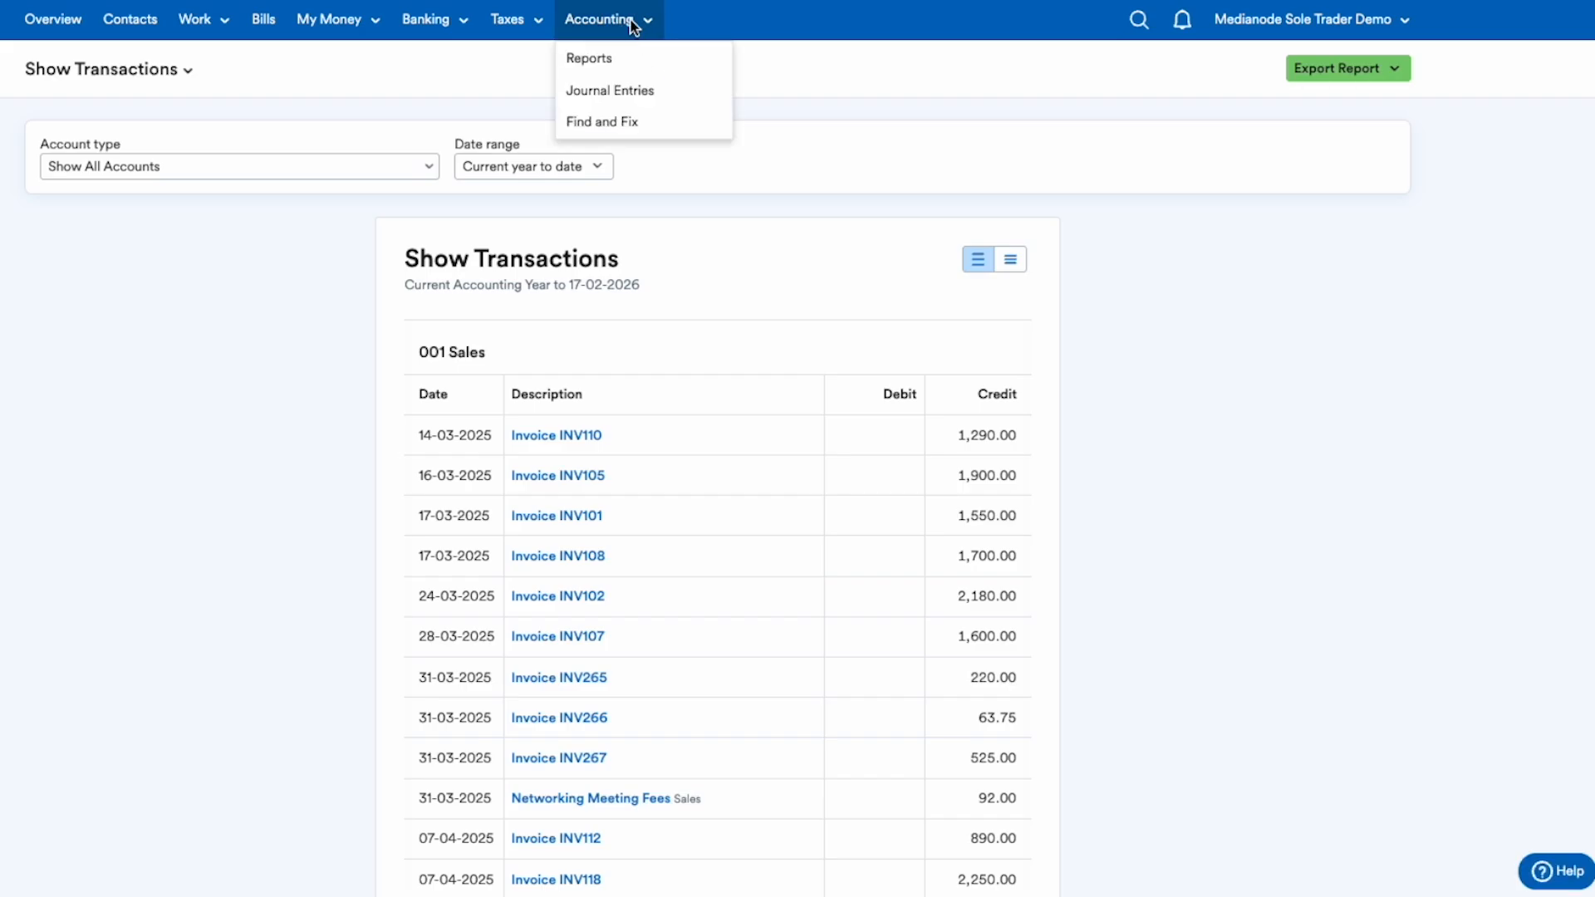
{"action": "left_click", "coordinate": [611, 56]}
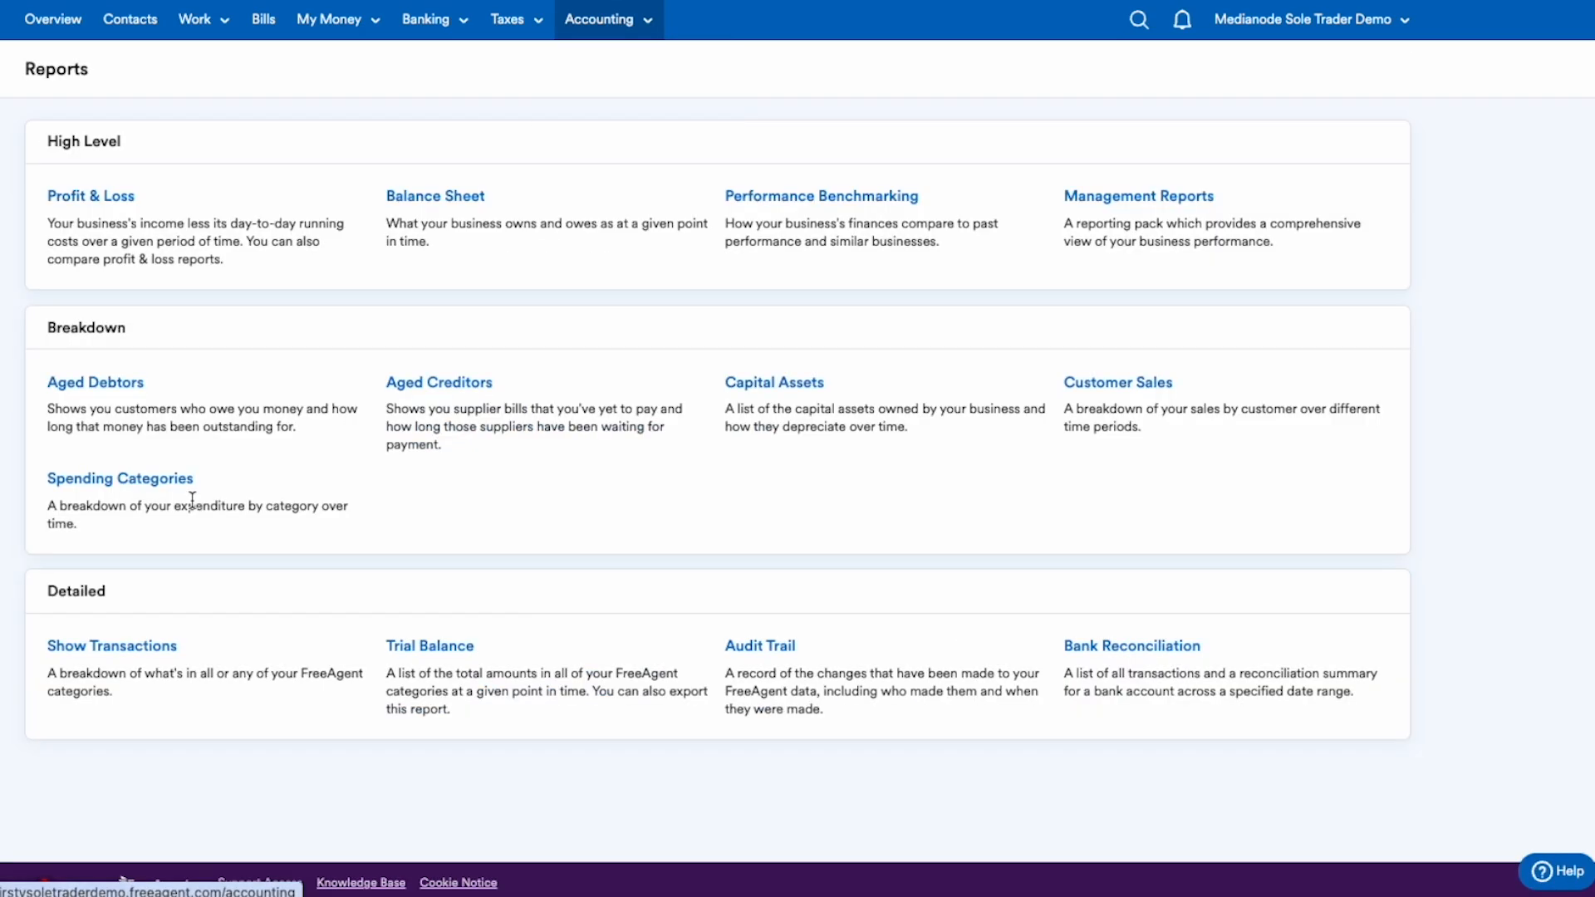
{"action": "left_click", "coordinate": [1093, 201]}
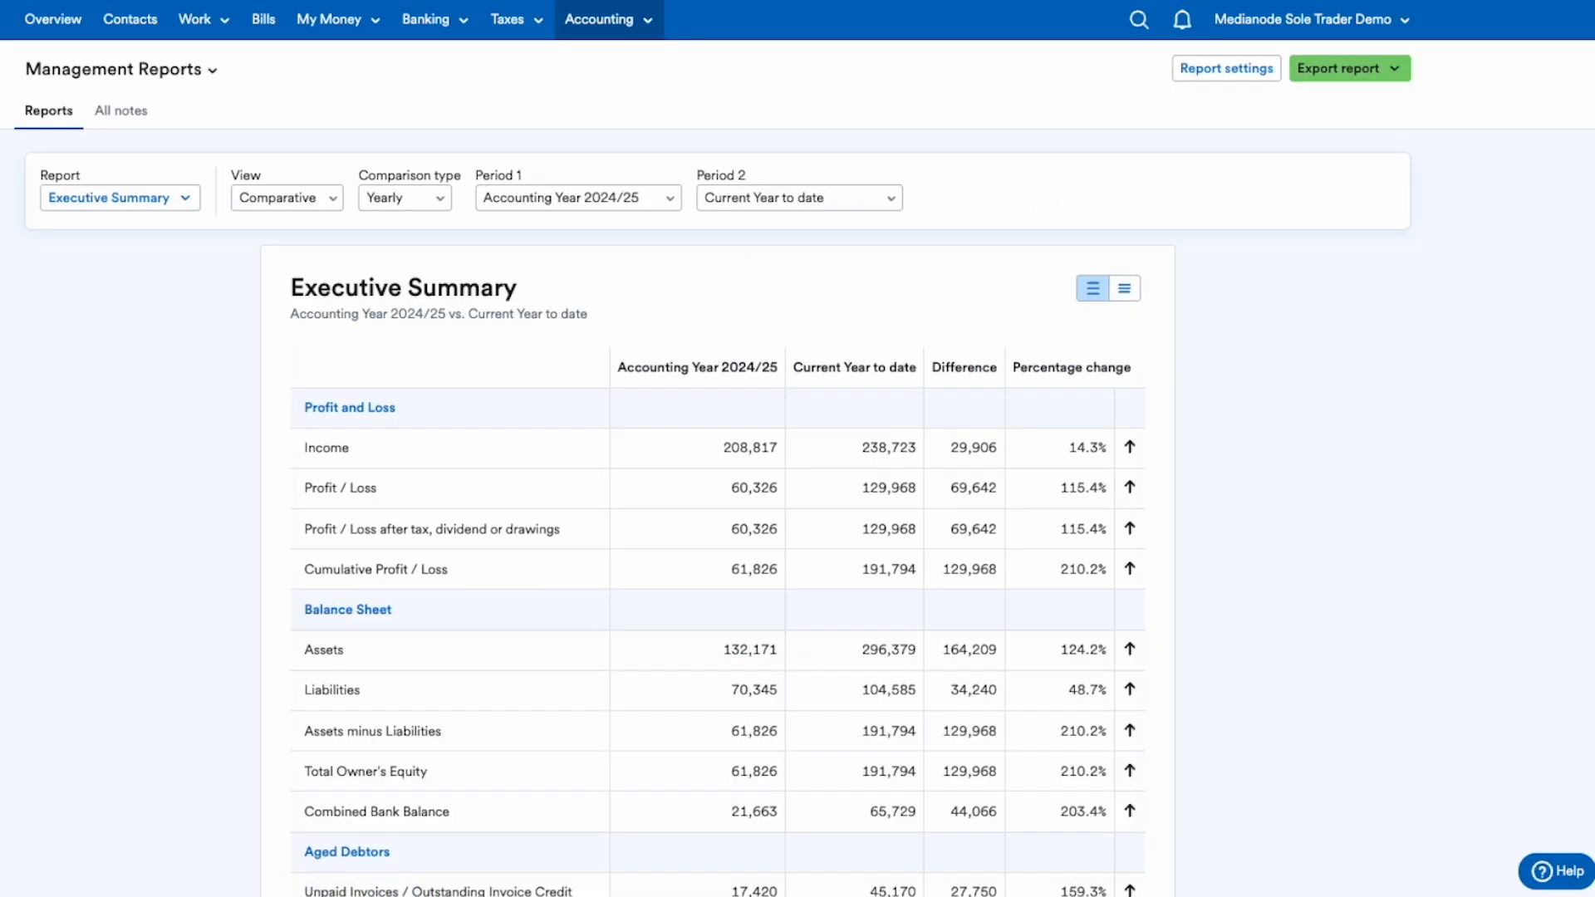
{"action": "scroll", "coordinate": [6, 473], "scroll_direction": "down", "scroll_amount": 2}
{"action": "scroll", "coordinate": [6, 475], "scroll_direction": "down", "scroll_amount": 2}
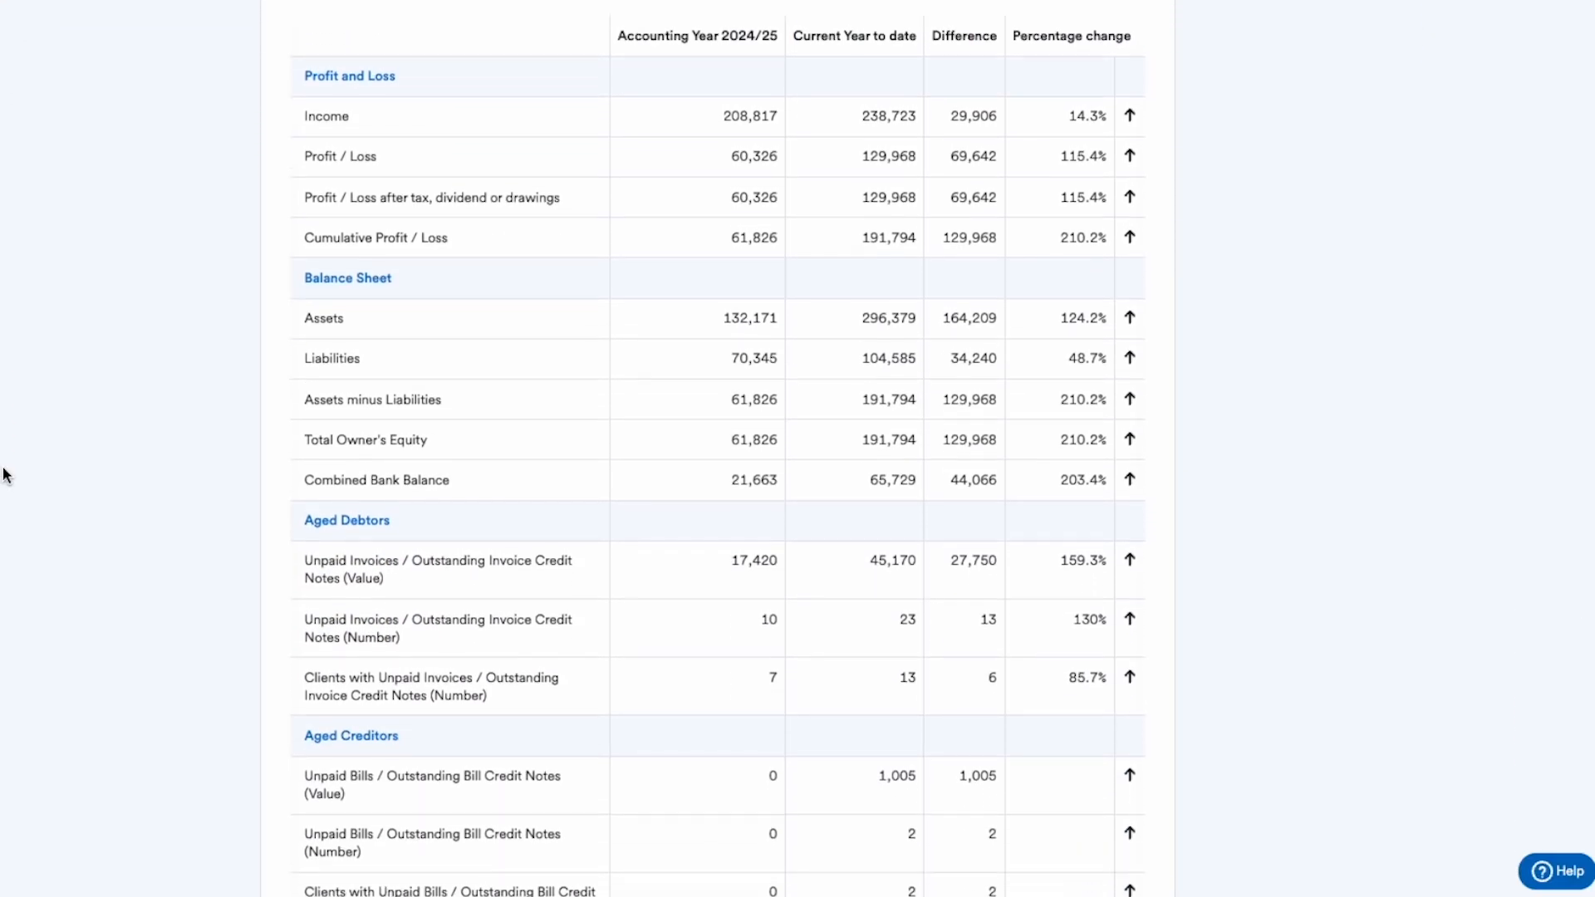
{"action": "scroll", "coordinate": [6, 475], "scroll_direction": "down", "scroll_amount": 3}
{"action": "scroll", "coordinate": [7, 475], "scroll_direction": "up", "scroll_amount": 8}
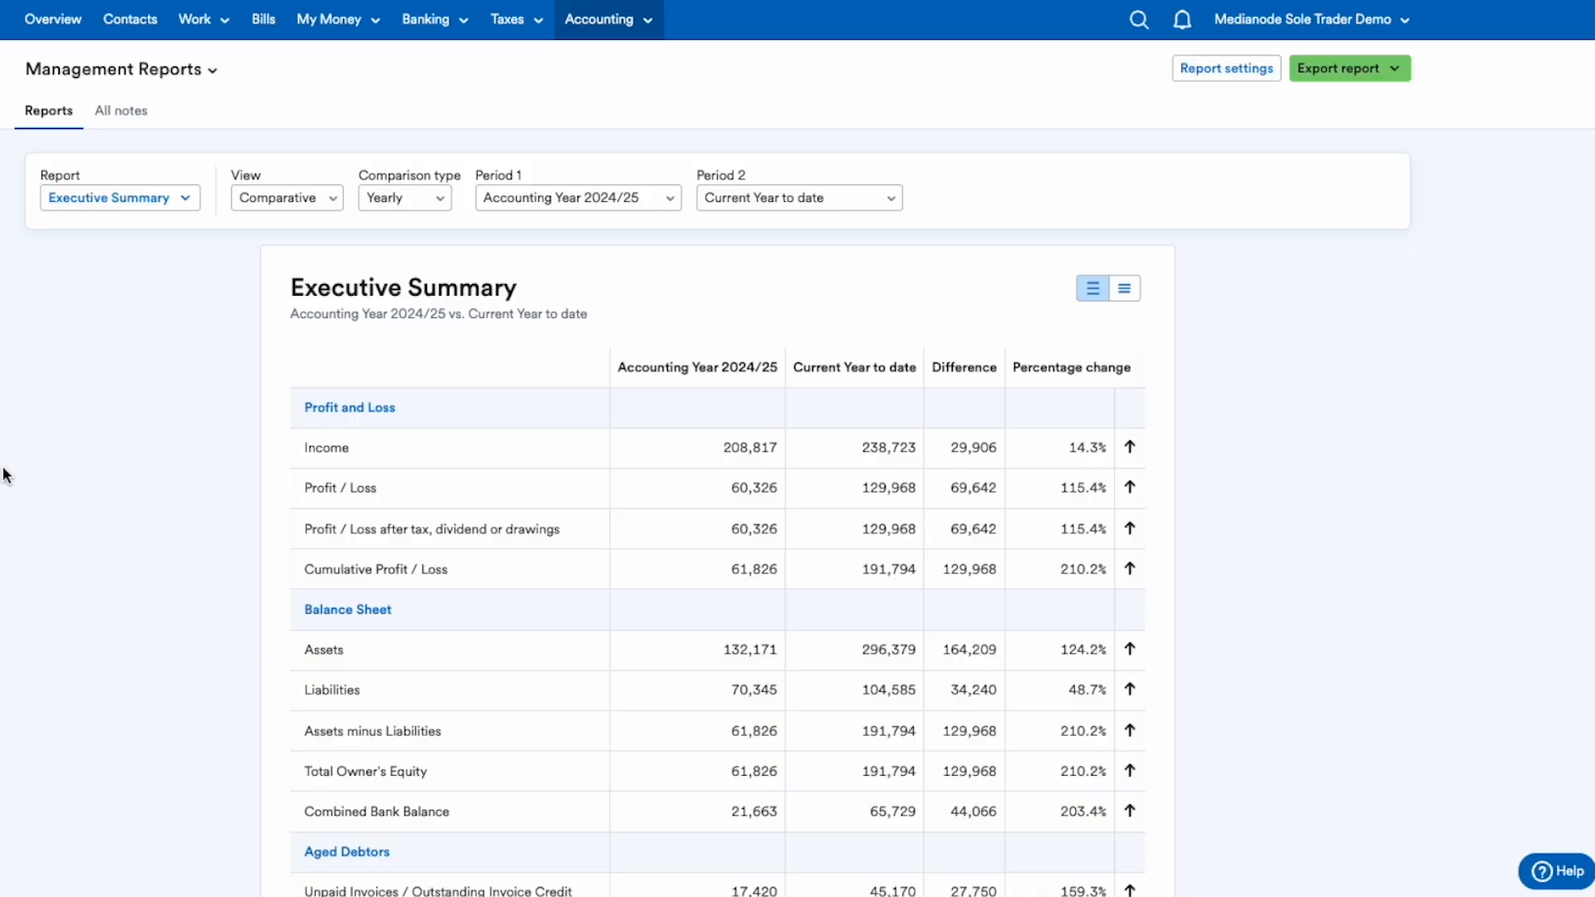
{"action": "scroll", "coordinate": [6, 457], "scroll_direction": "down", "scroll_amount": 1}
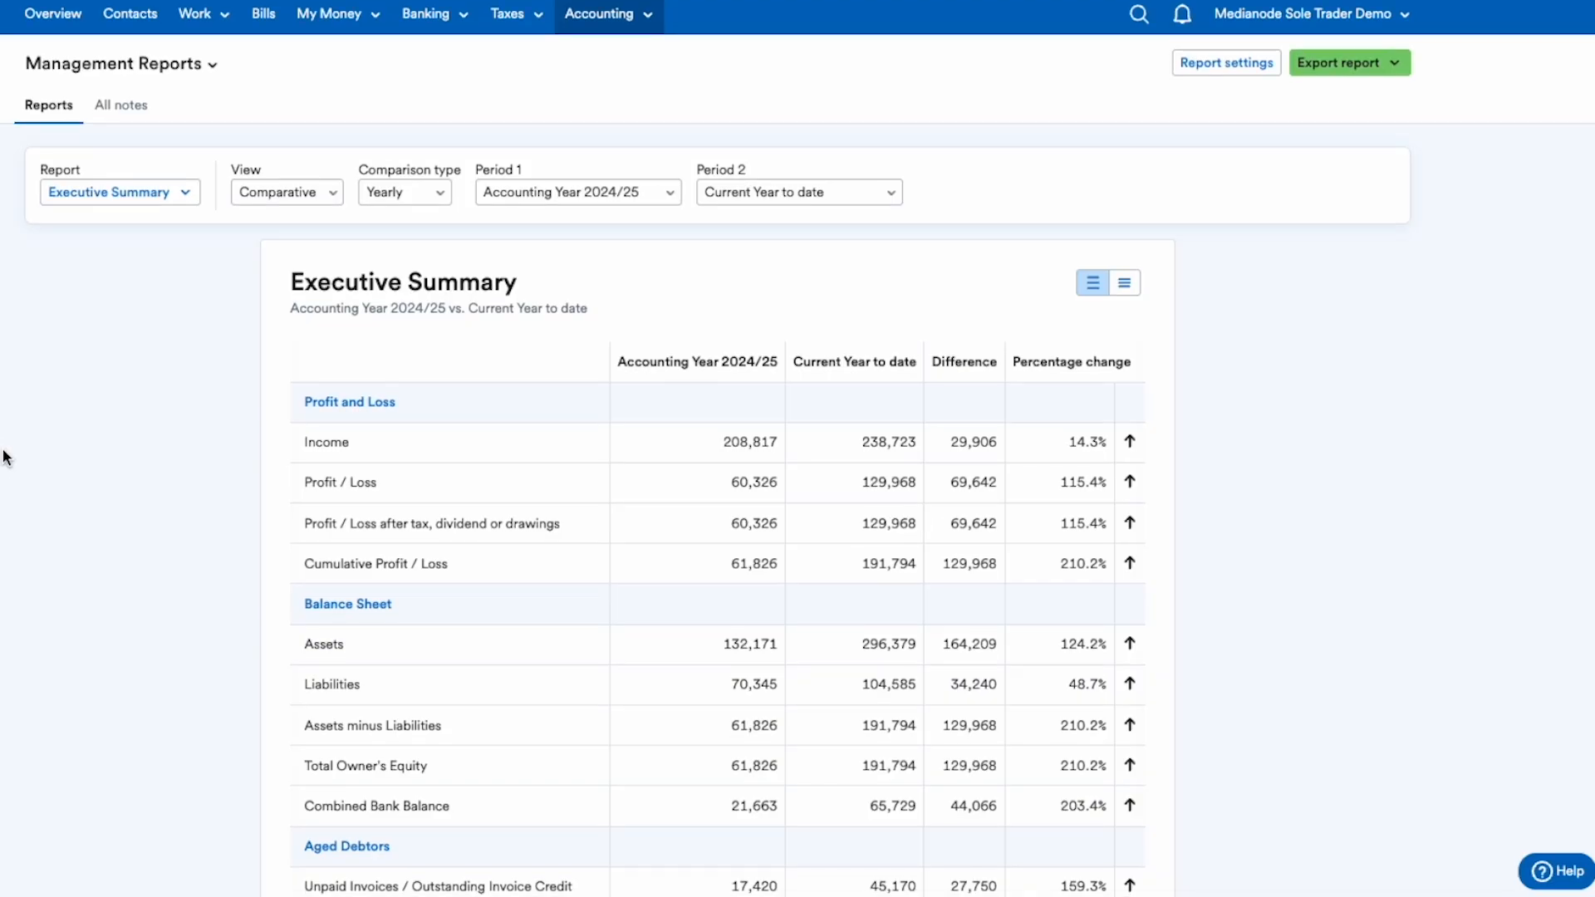
{"action": "scroll", "coordinate": [6, 457], "scroll_direction": "down", "scroll_amount": 4}
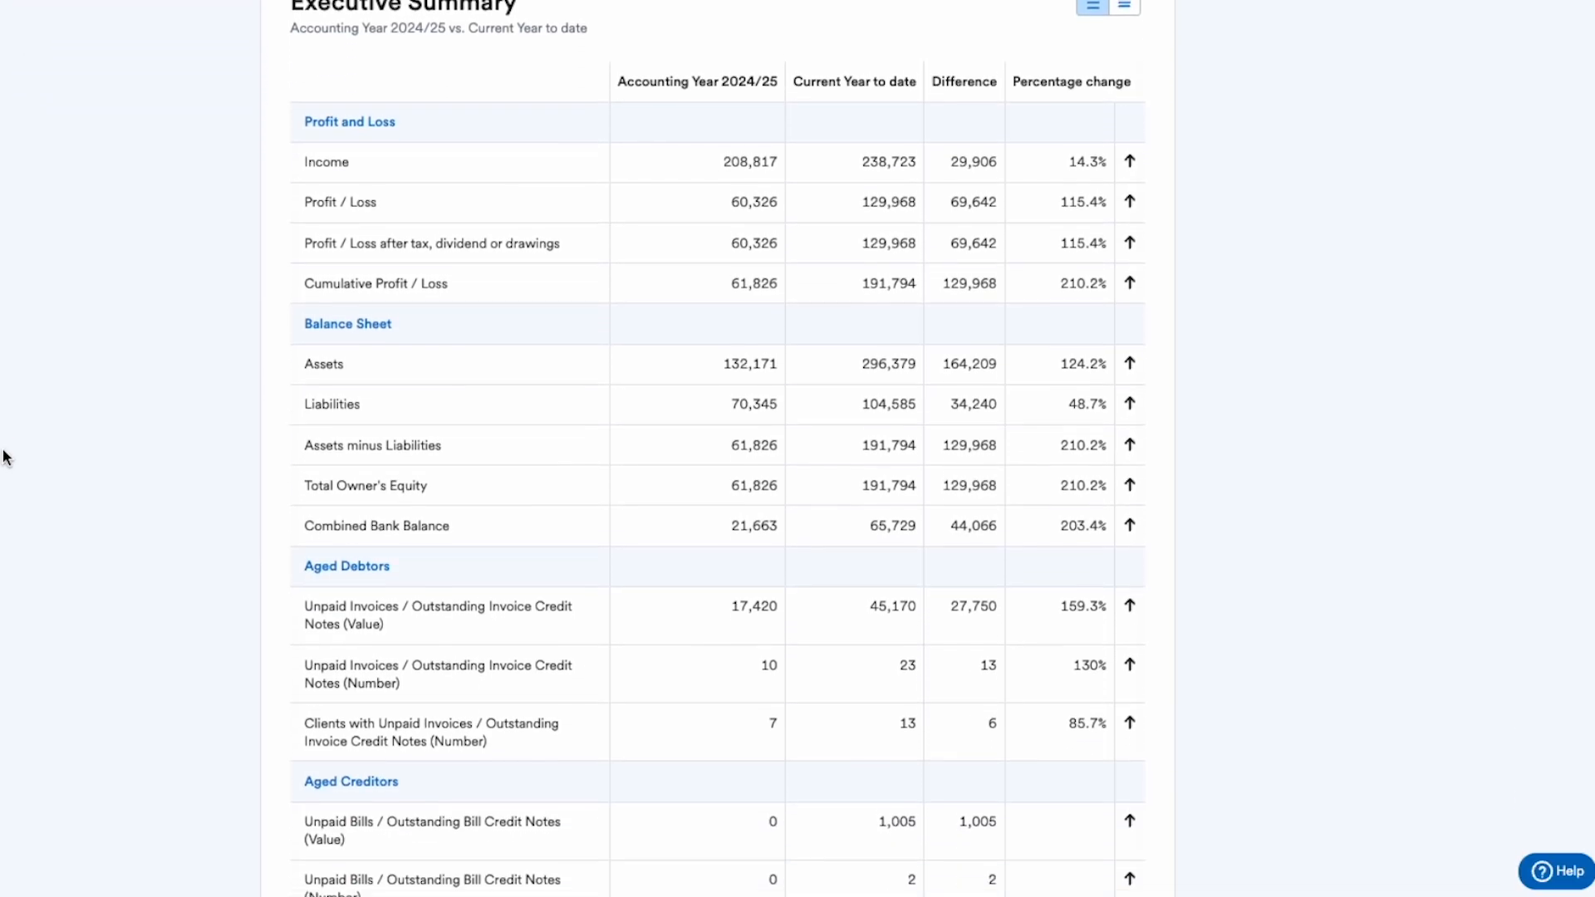
Step: Ask the support chatbot about "Bank reconciliation", view its suggested articles and contact option, and close the chat
{"action": "scroll", "coordinate": [6, 457], "scroll_direction": "down", "scroll_amount": 1}
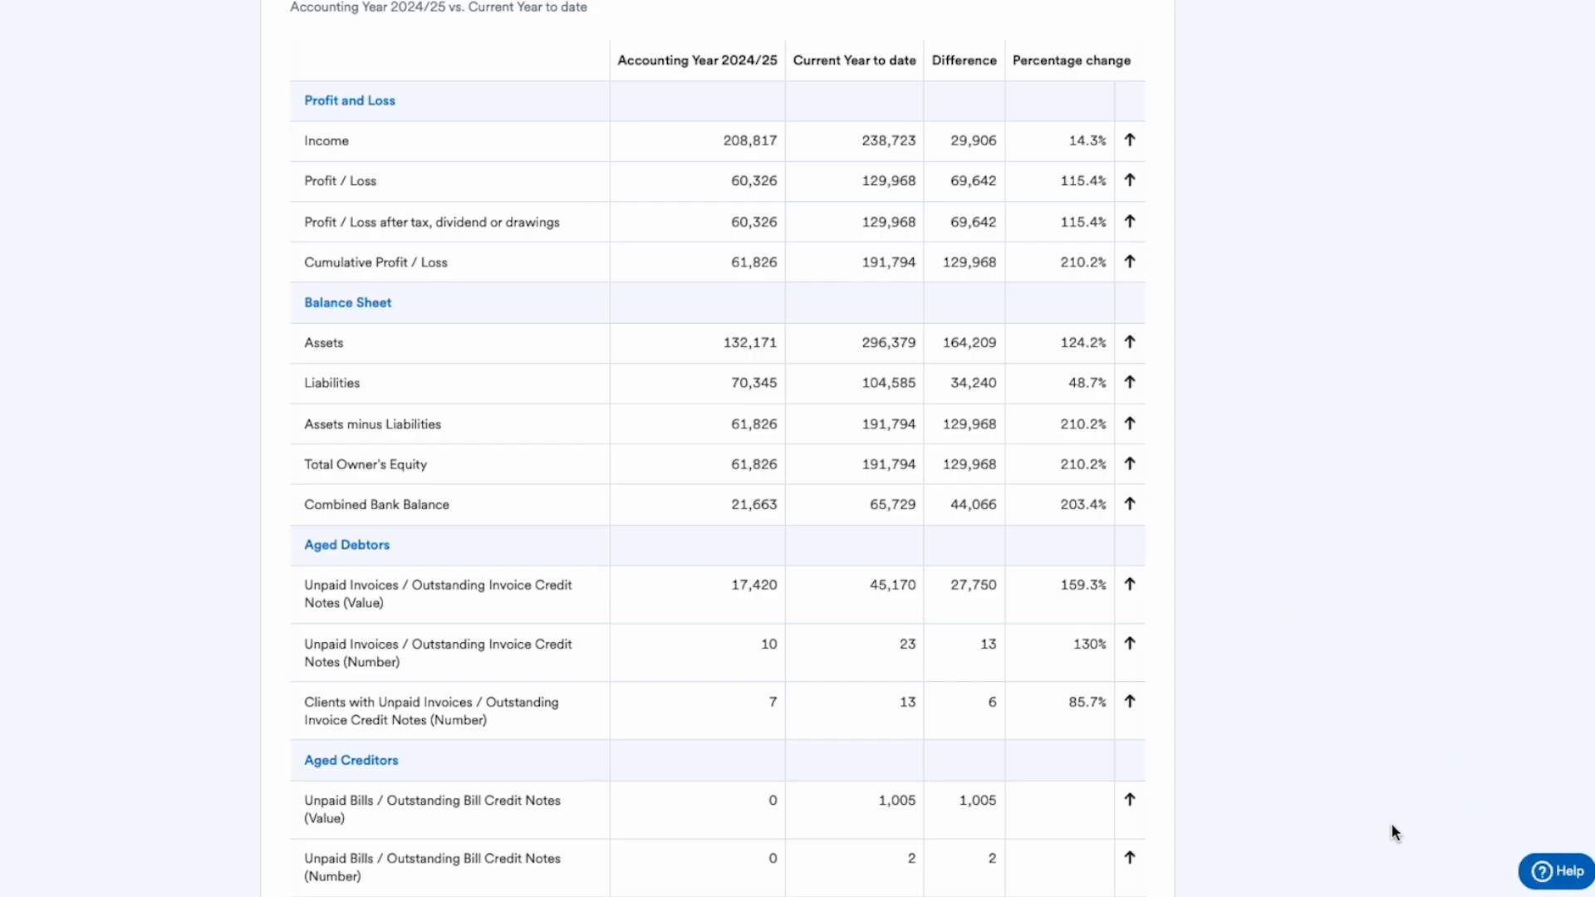
{"action": "scroll", "coordinate": [1391, 823], "scroll_direction": "down", "scroll_amount": 3}
{"action": "scroll", "coordinate": [1392, 824], "scroll_direction": "down", "scroll_amount": 2}
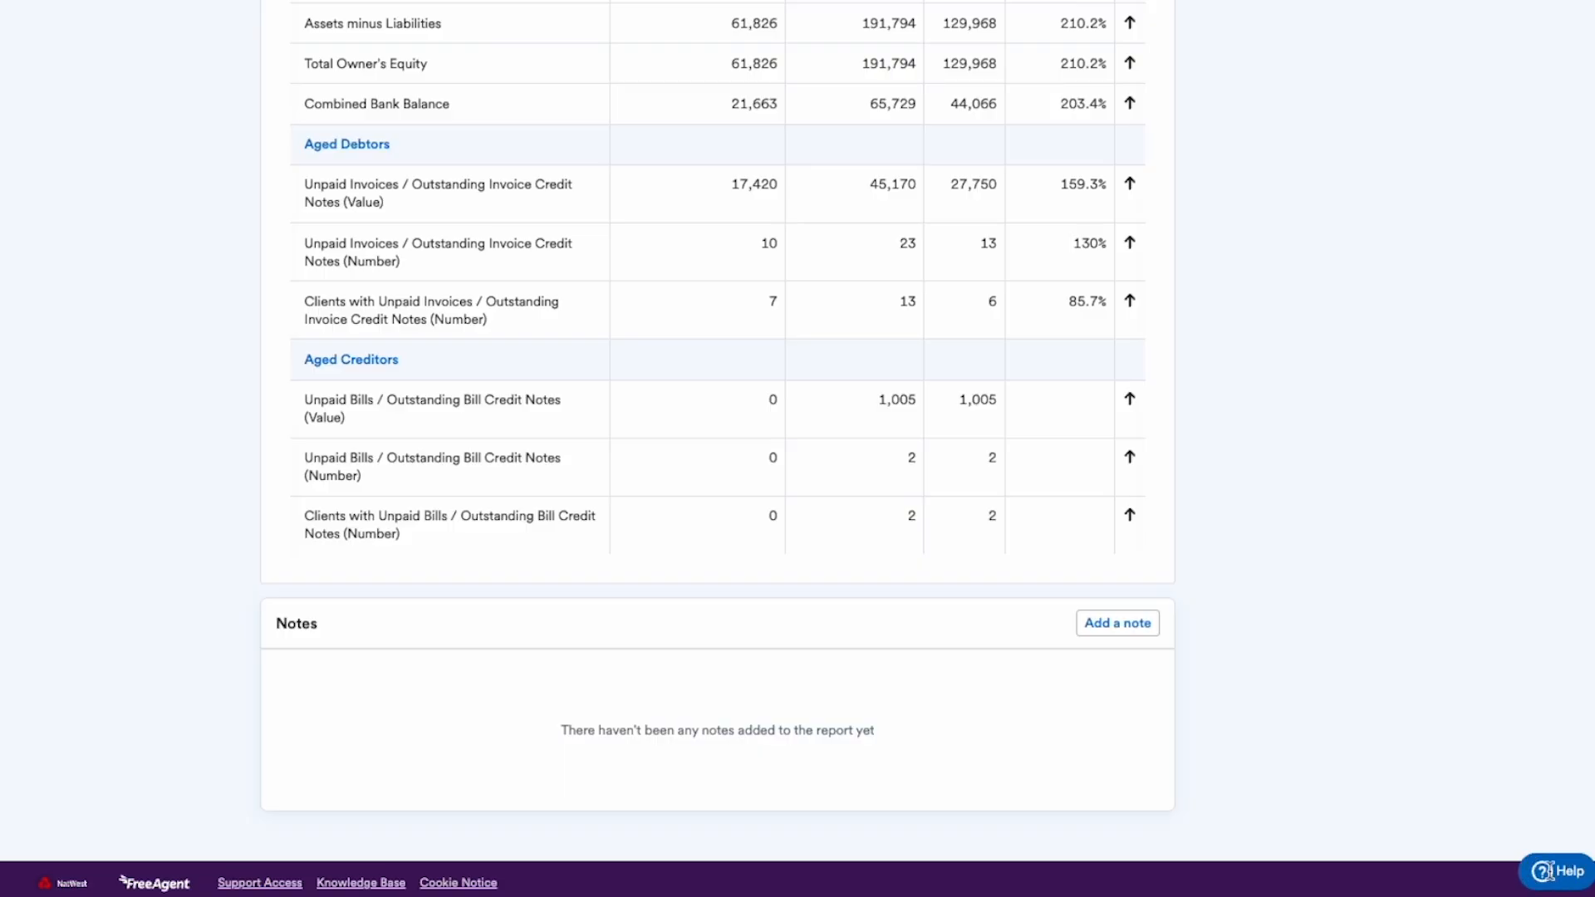
{"action": "left_click", "coordinate": [1558, 872]}
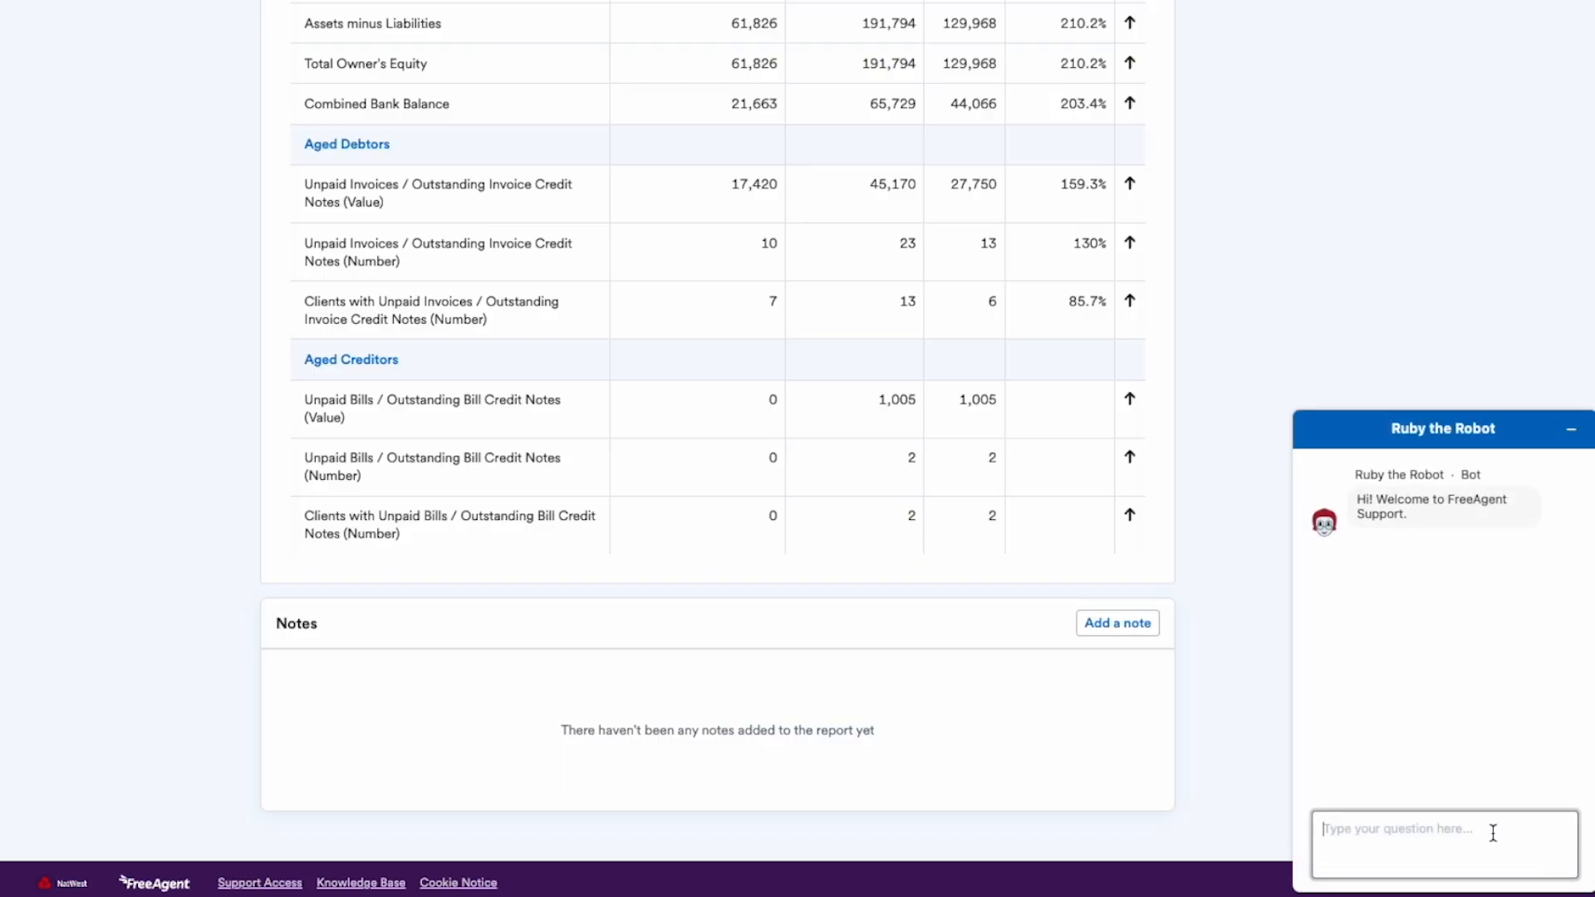
{"action": "type", "text": "Bank r"}
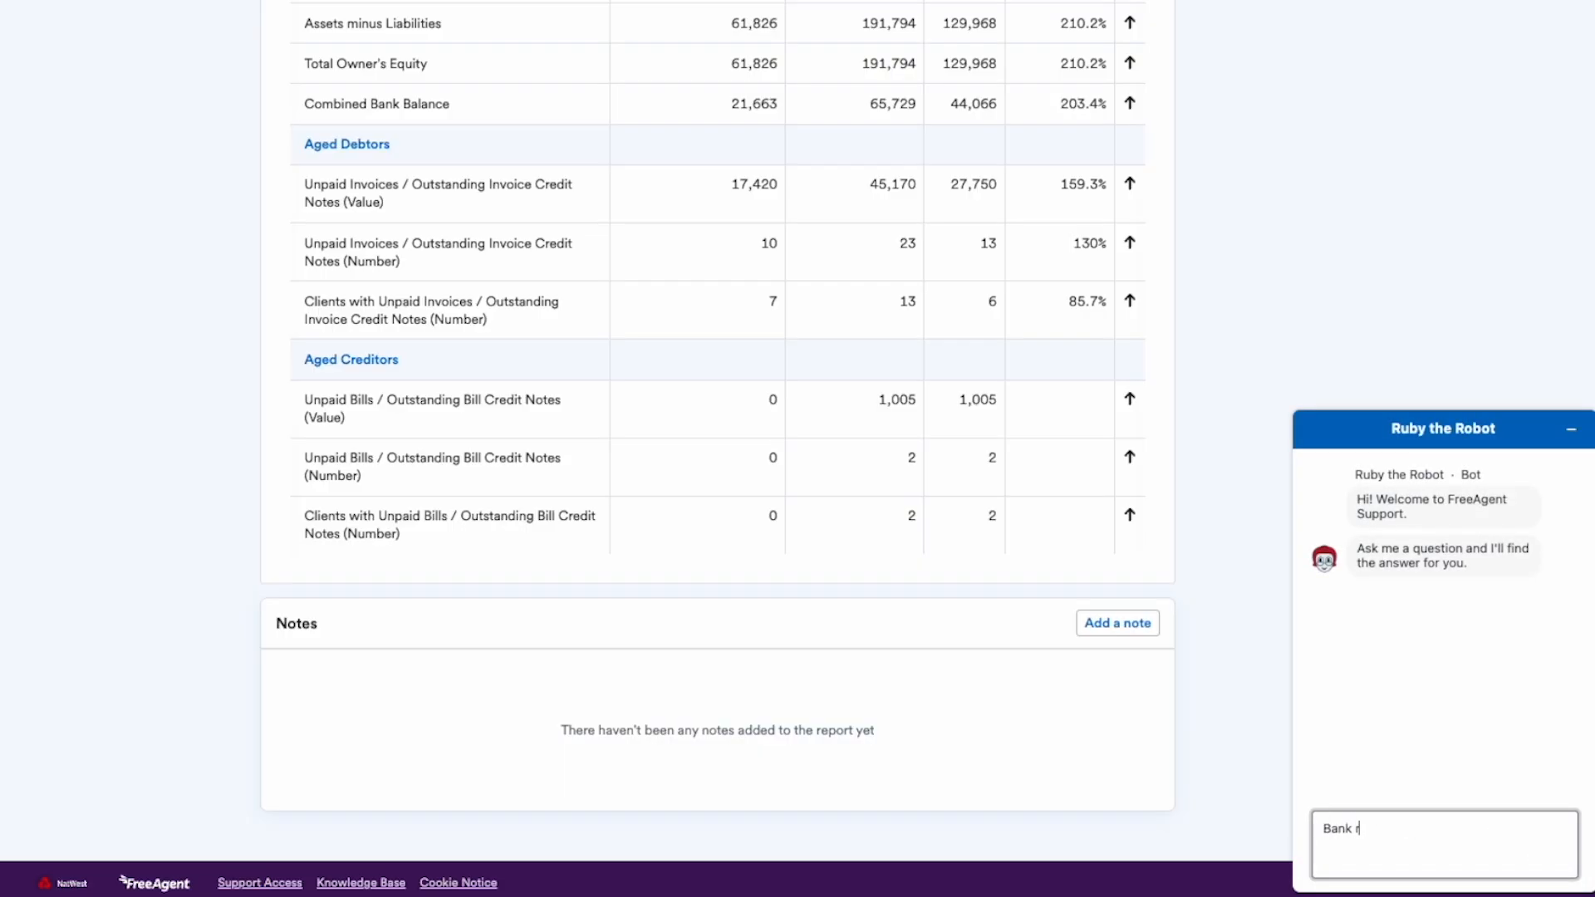
{"action": "type", "text": "econciliation"}
{"action": "key", "text": "Return"}
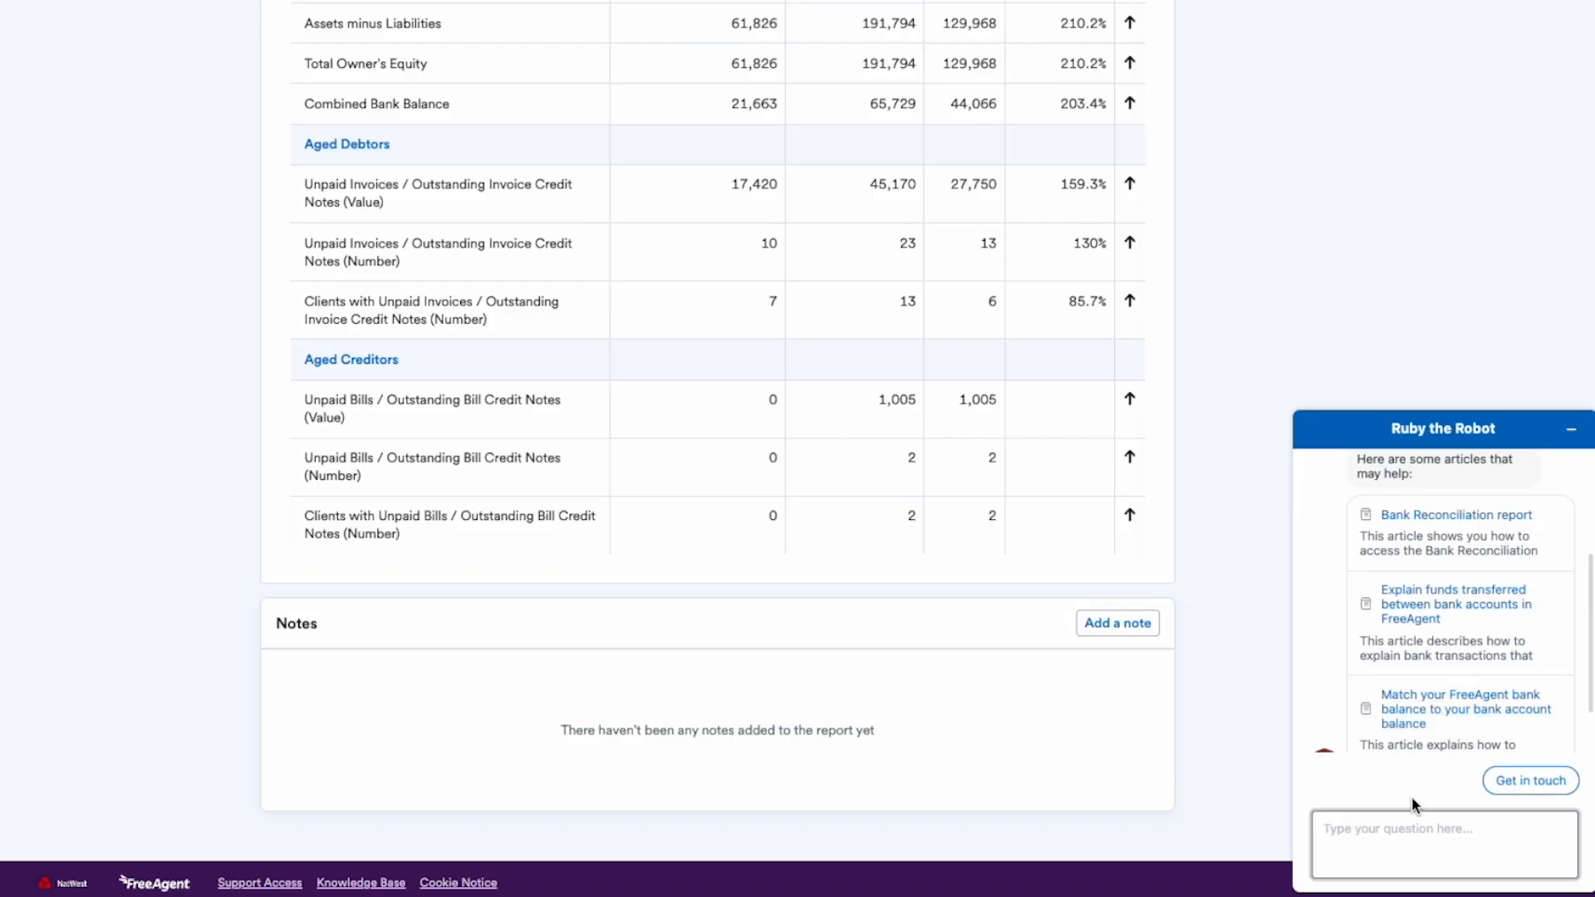
{"action": "left_click", "coordinate": [1541, 785]}
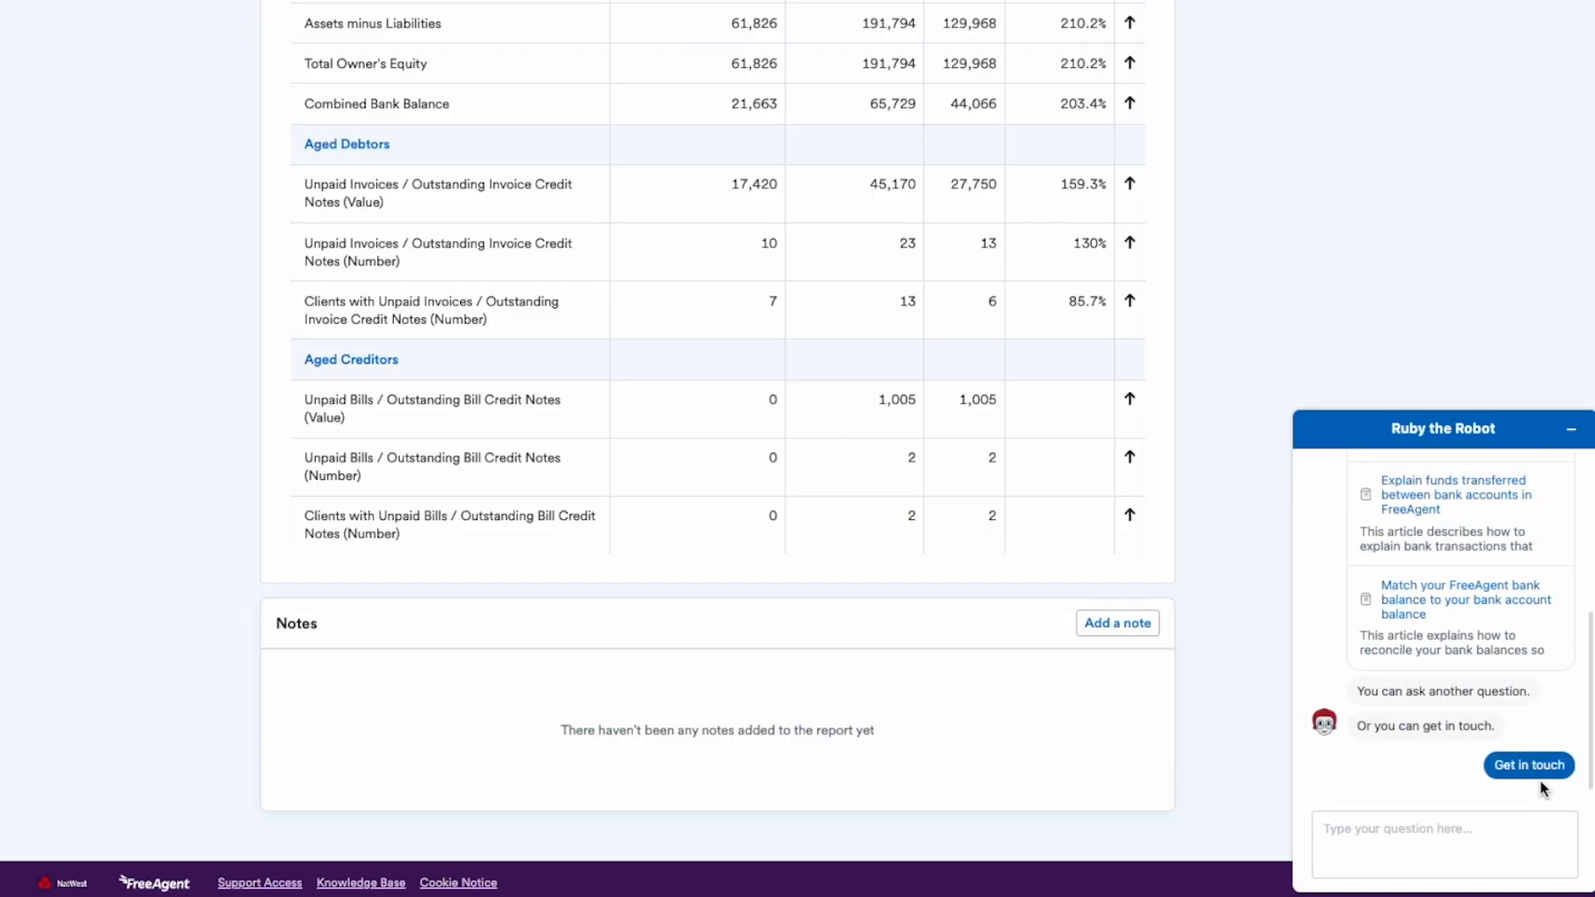
{"action": "left_click", "coordinate": [1573, 431]}
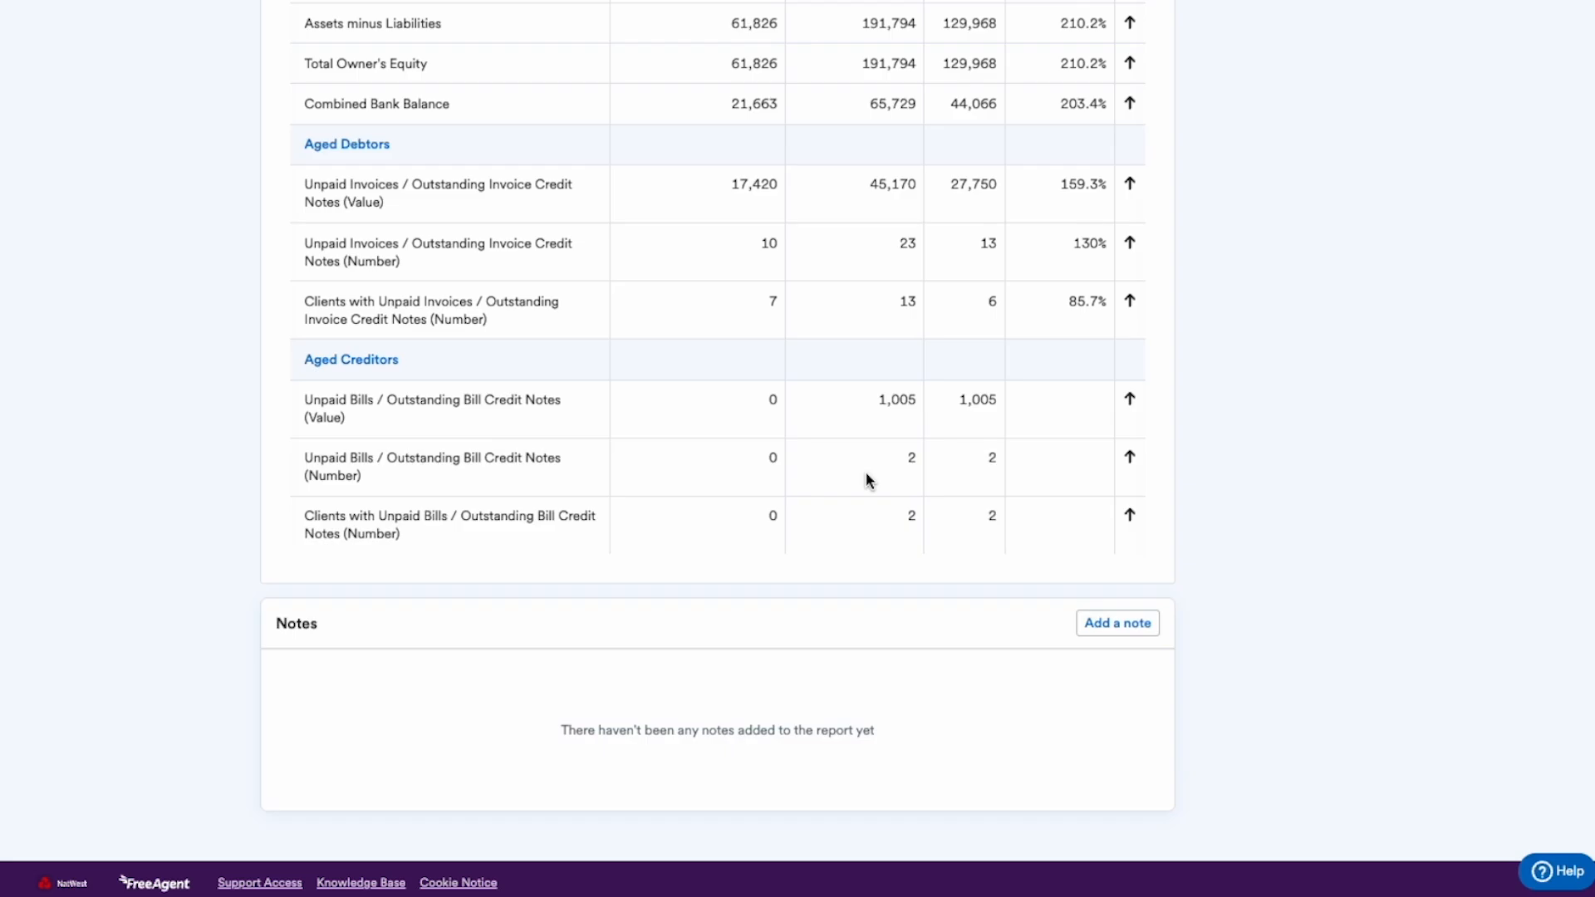
Step: View the Support Access settings and highlight the account's support code
{"action": "scroll", "coordinate": [866, 479], "scroll_direction": "up", "scroll_amount": 8}
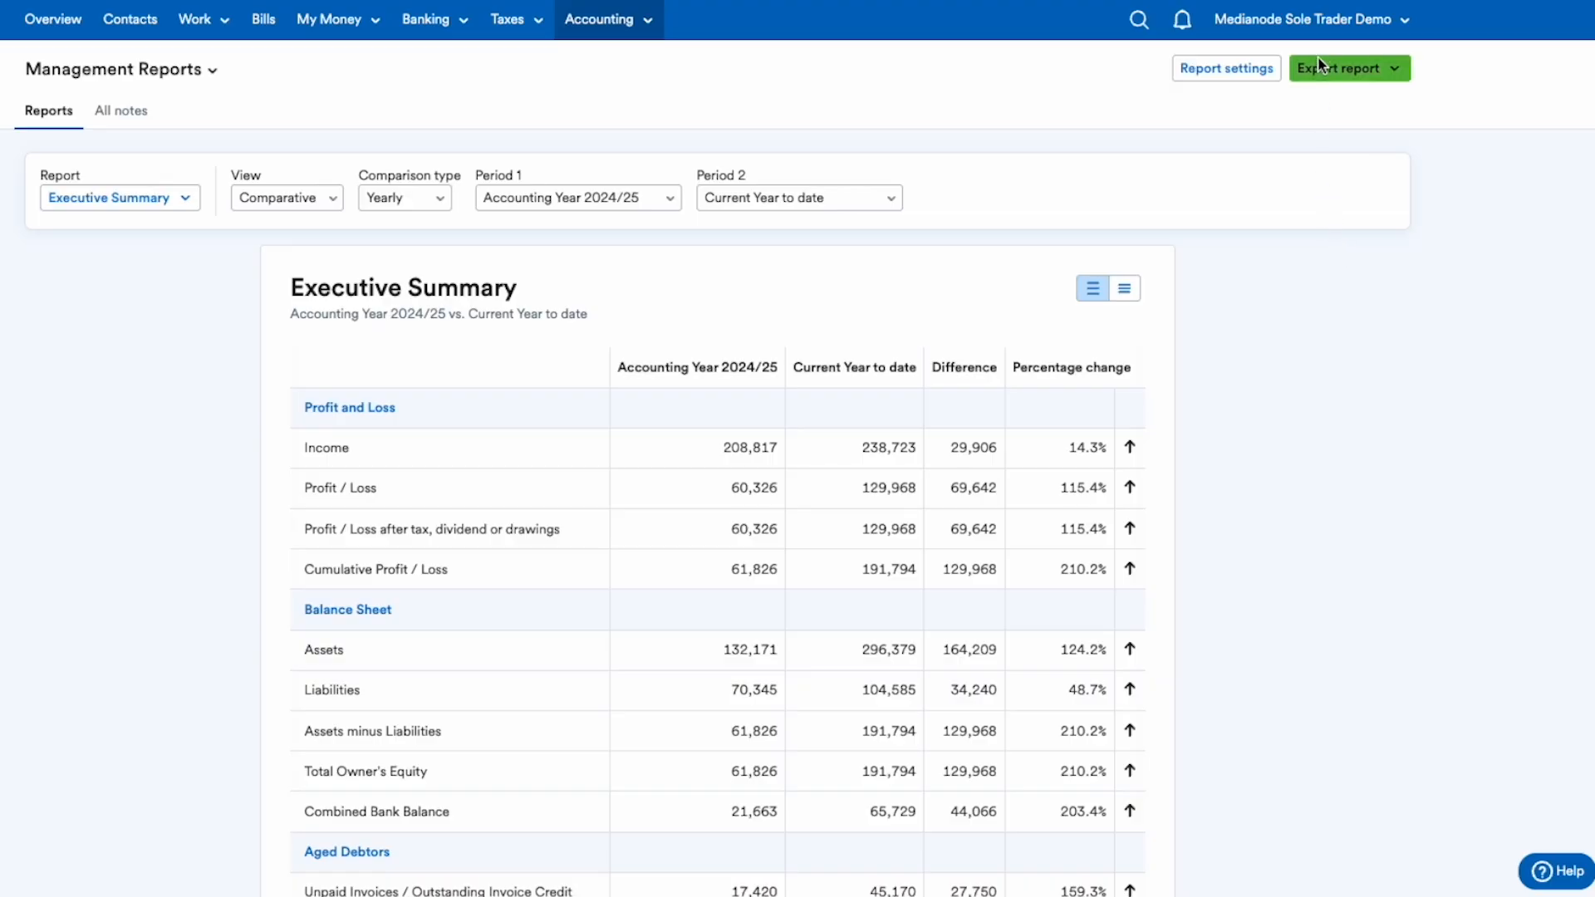
{"action": "left_click", "coordinate": [1325, 28]}
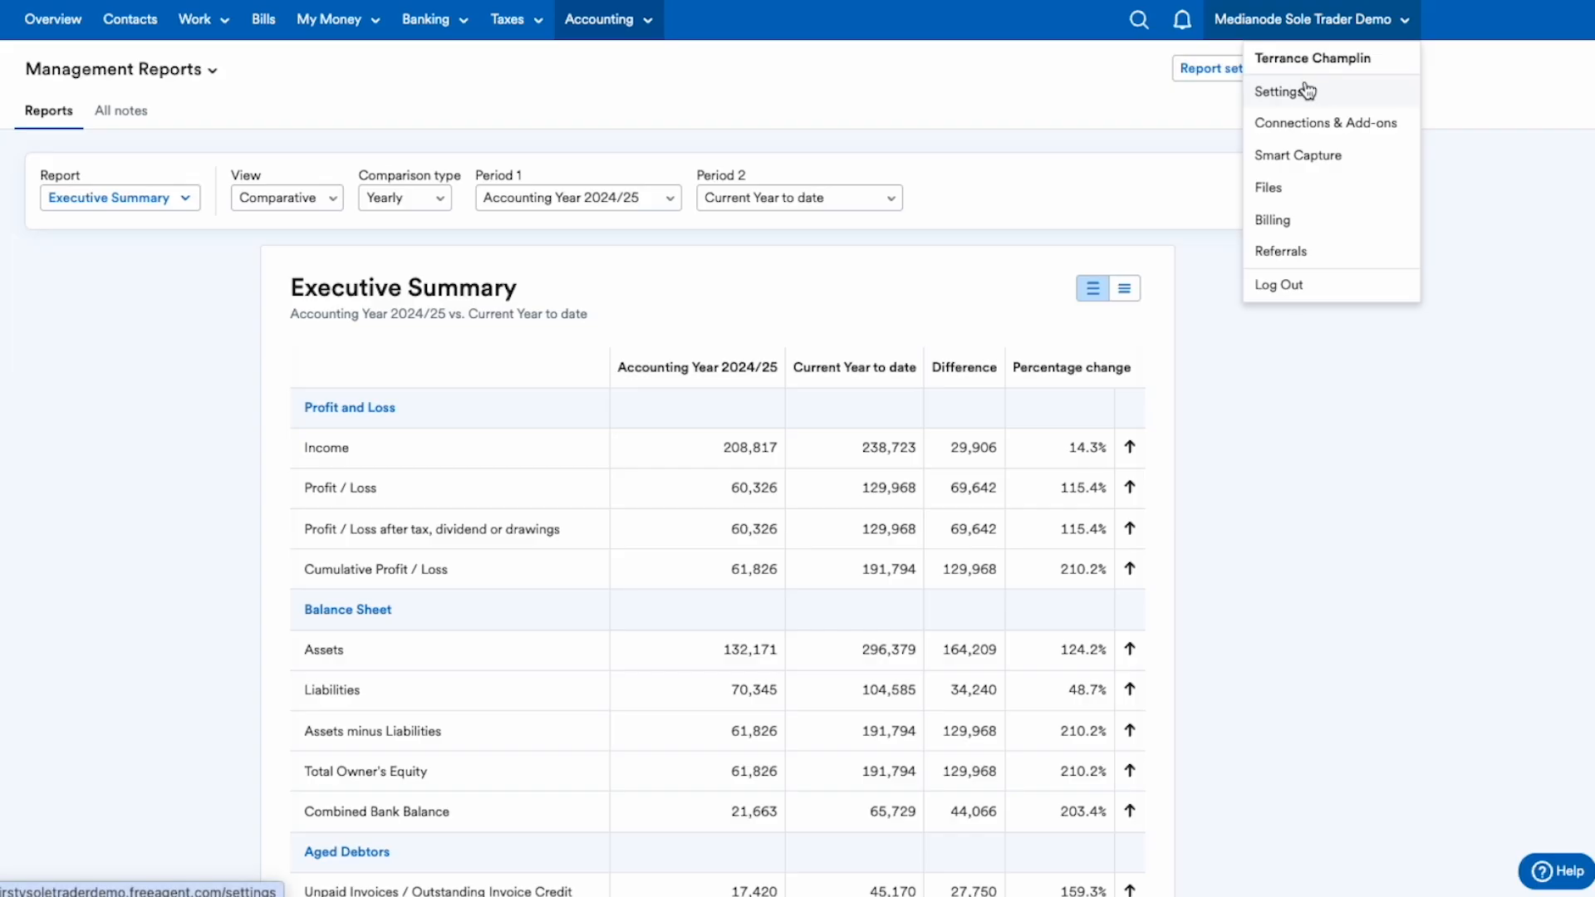
{"action": "left_click", "coordinate": [1308, 91]}
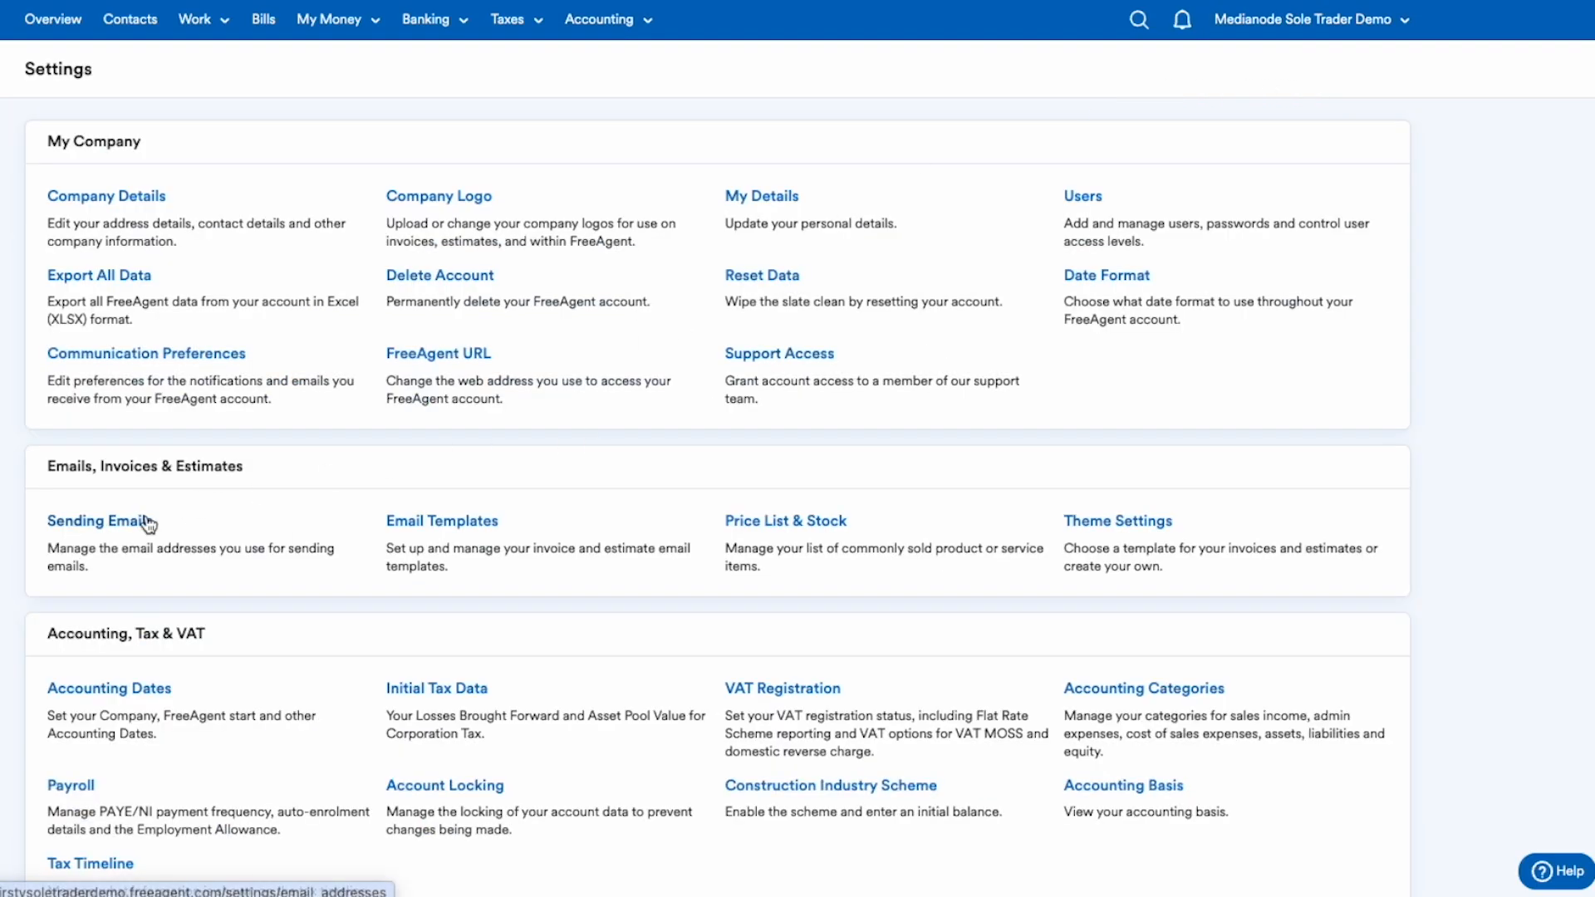
{"action": "scroll", "coordinate": [798, 448], "scroll_direction": "down", "scroll_amount": 1}
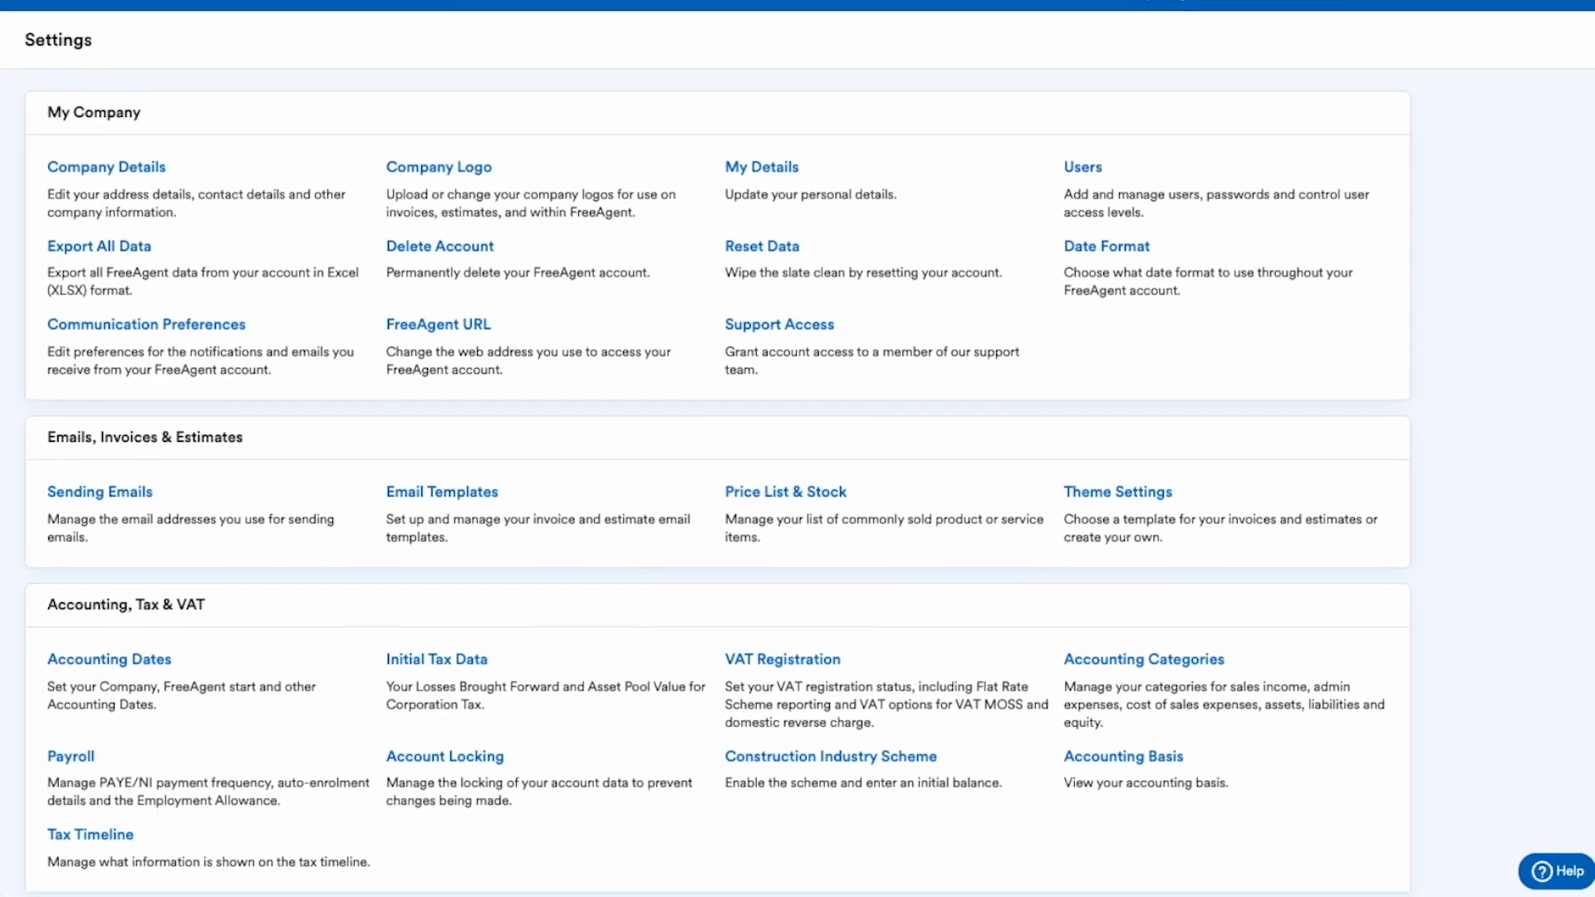
{"action": "left_click", "coordinate": [785, 324]}
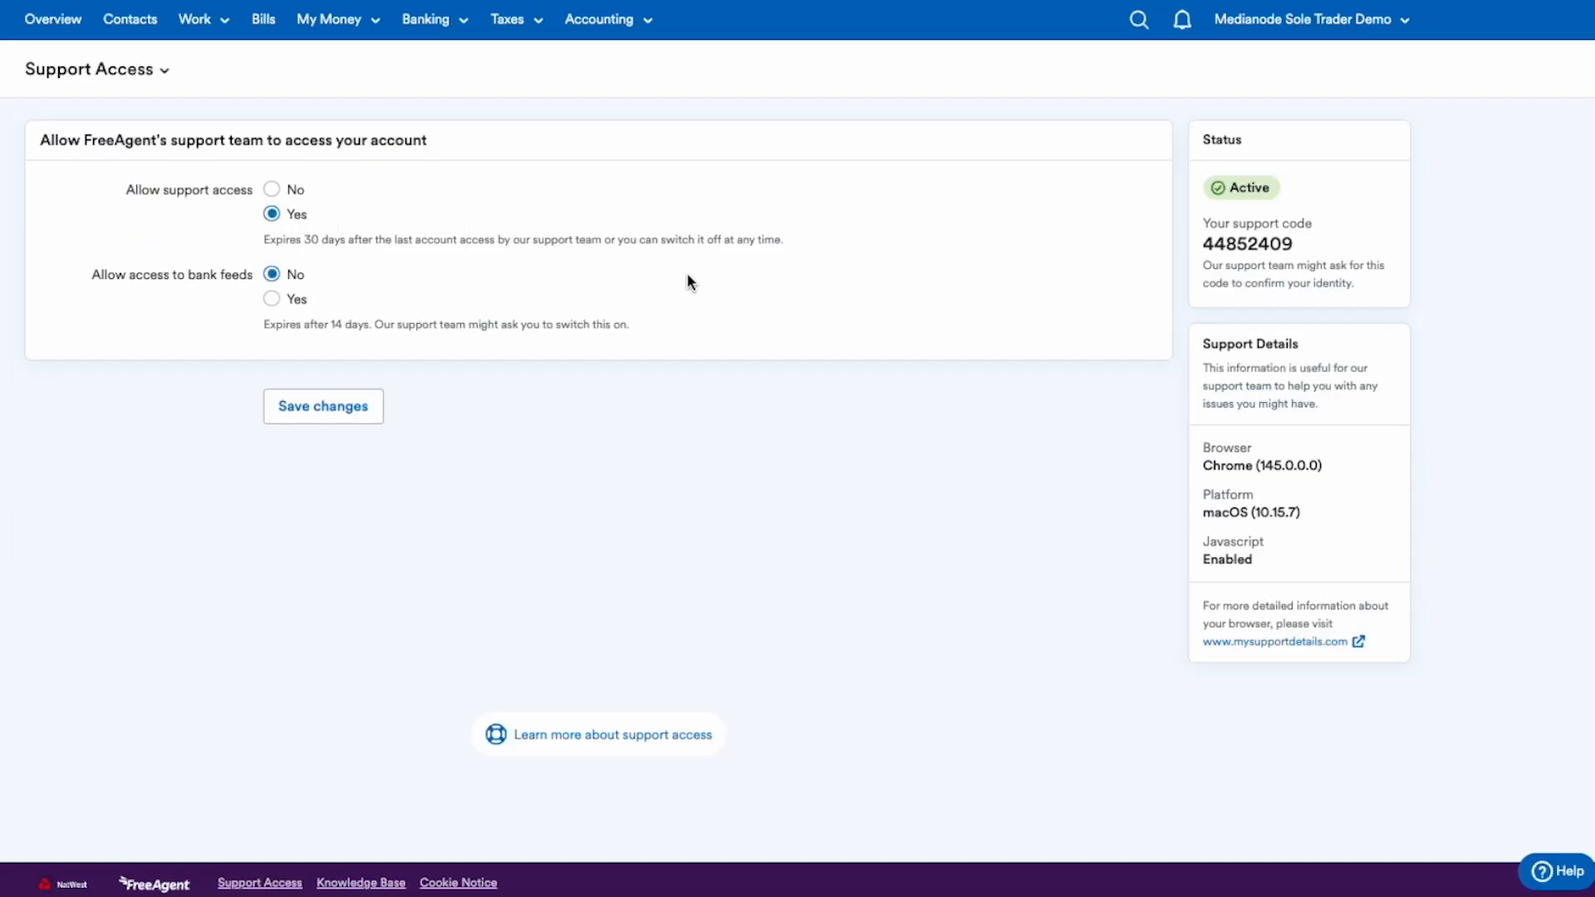
{"action": "left_click_drag", "start_coordinate": [1201, 244], "coordinate": [1304, 258]}
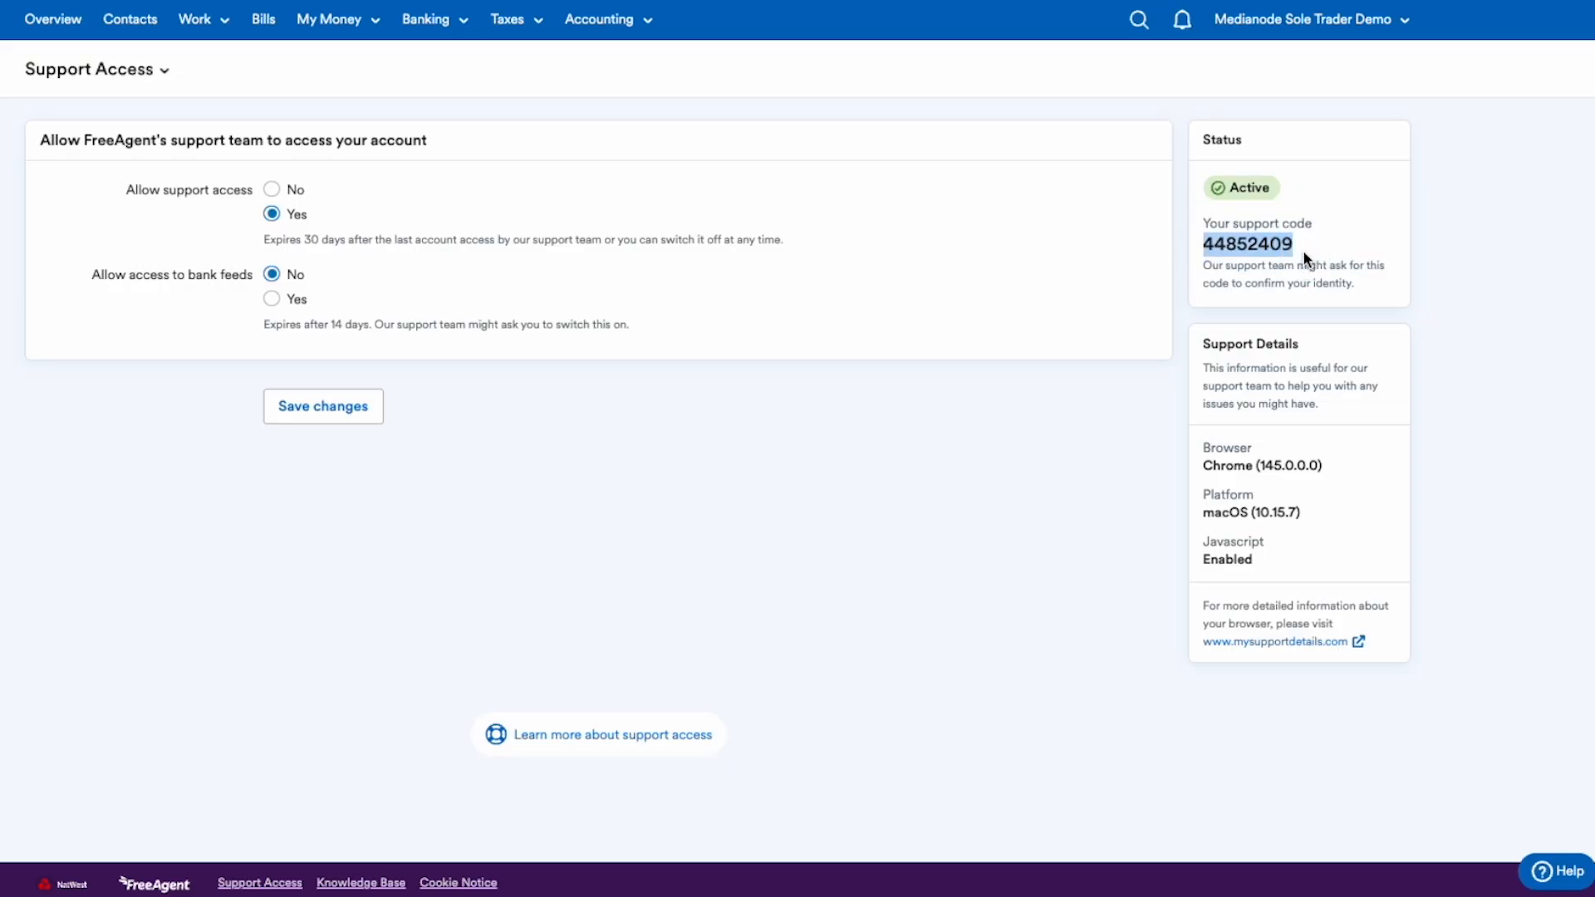
{"action": "left_click", "coordinate": [1302, 251]}
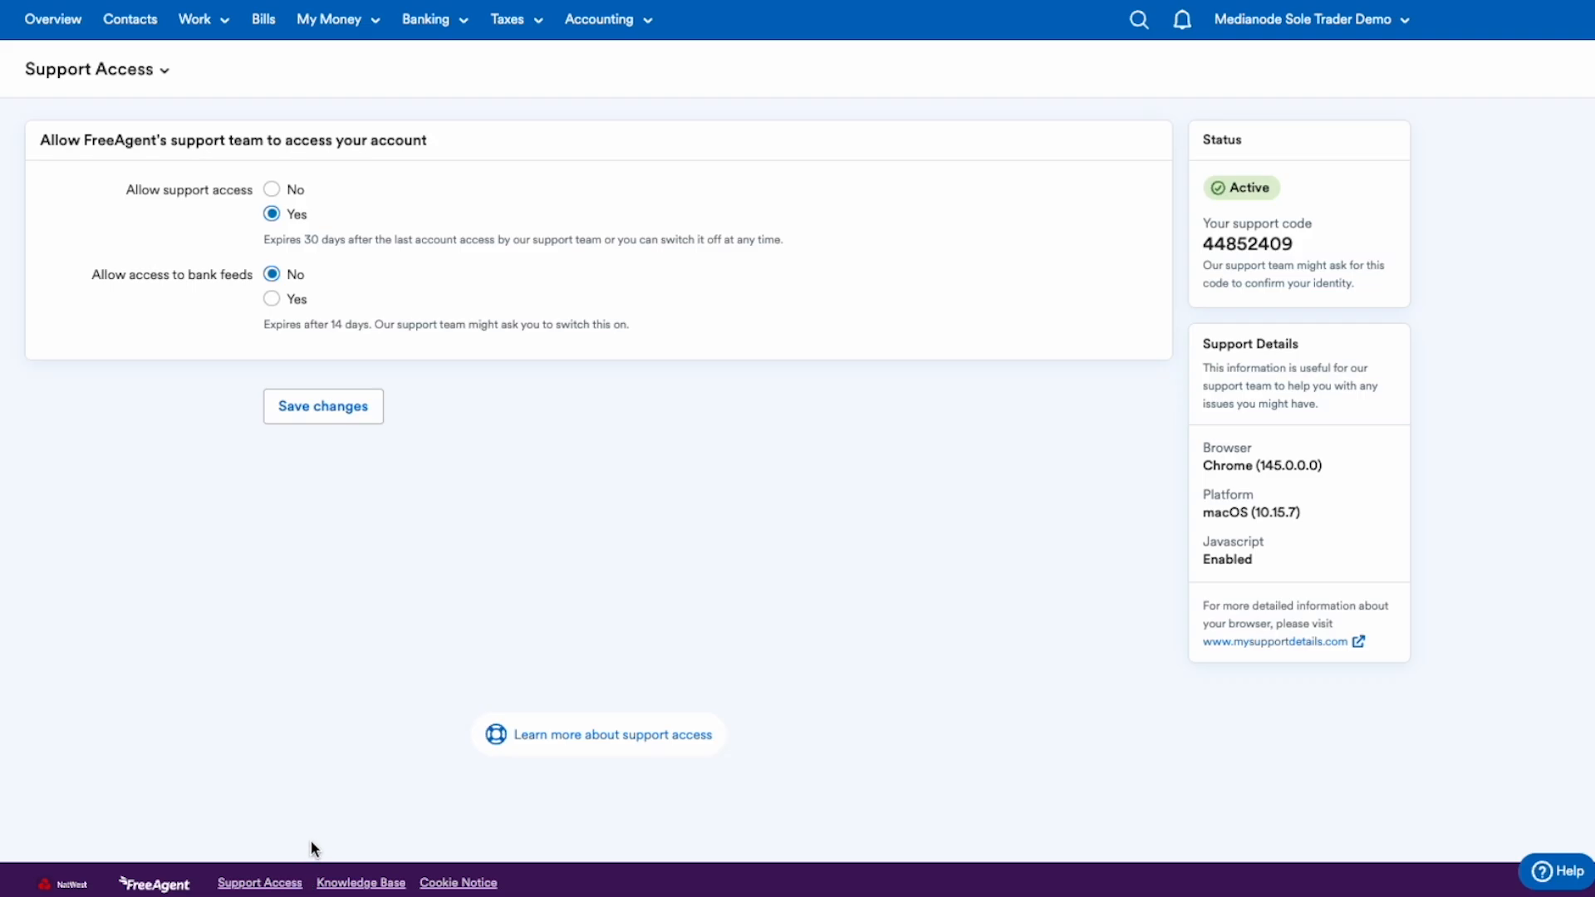
Step: Search the FreeAgent Knowledge Base for "bank balance" and dismiss the suggested articles
{"action": "left_click", "coordinate": [337, 887]}
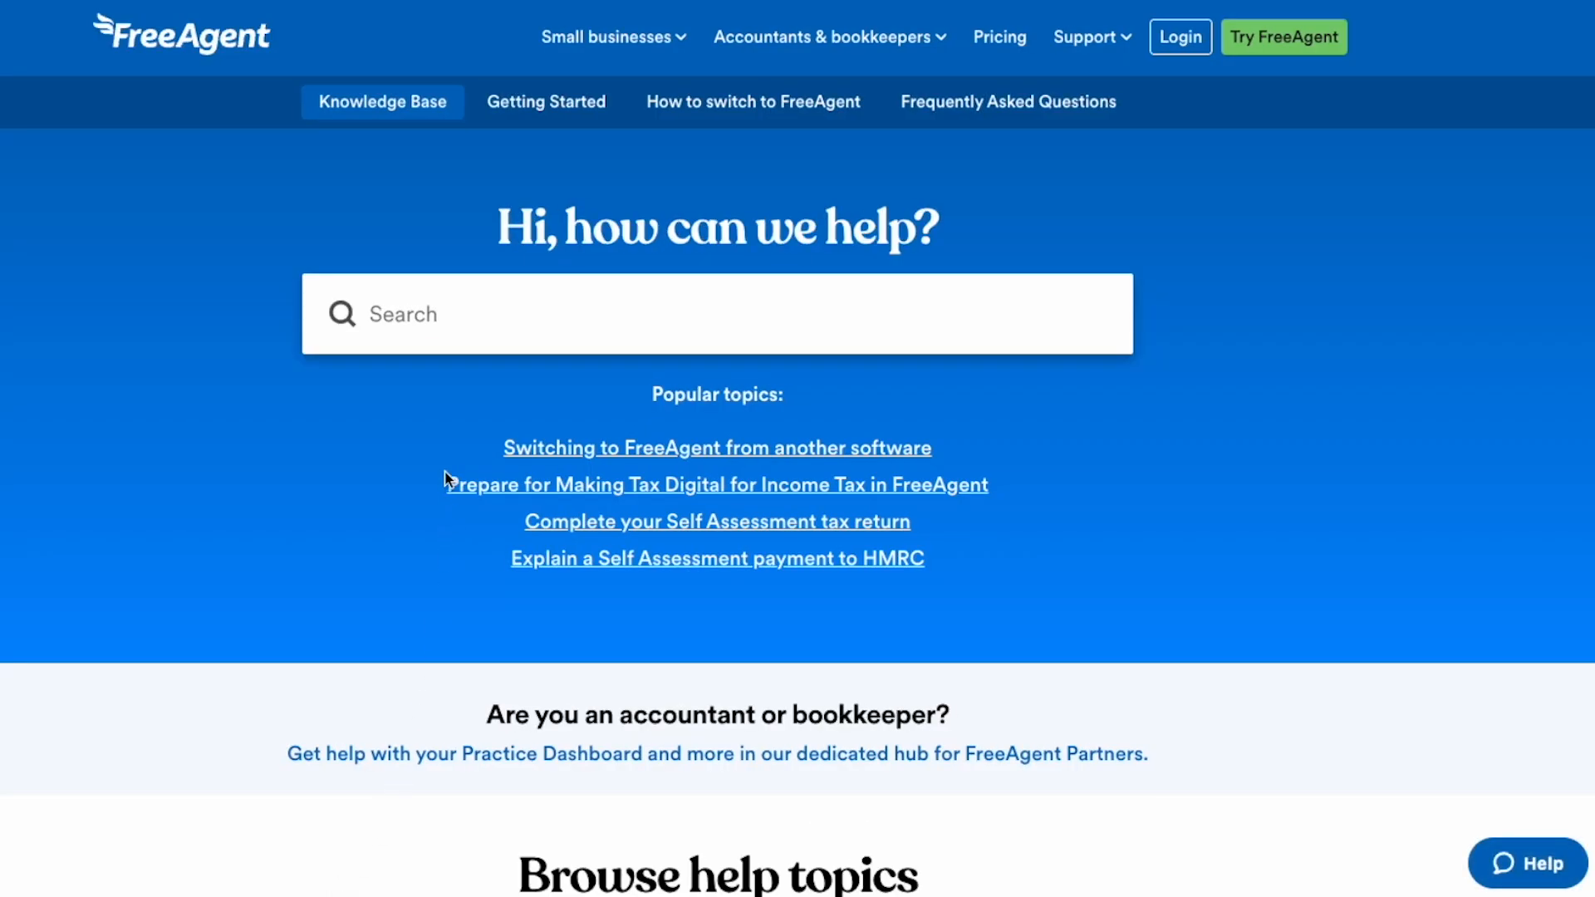
{"action": "left_click", "coordinate": [467, 316]}
{"action": "type", "text": "bank balance"}
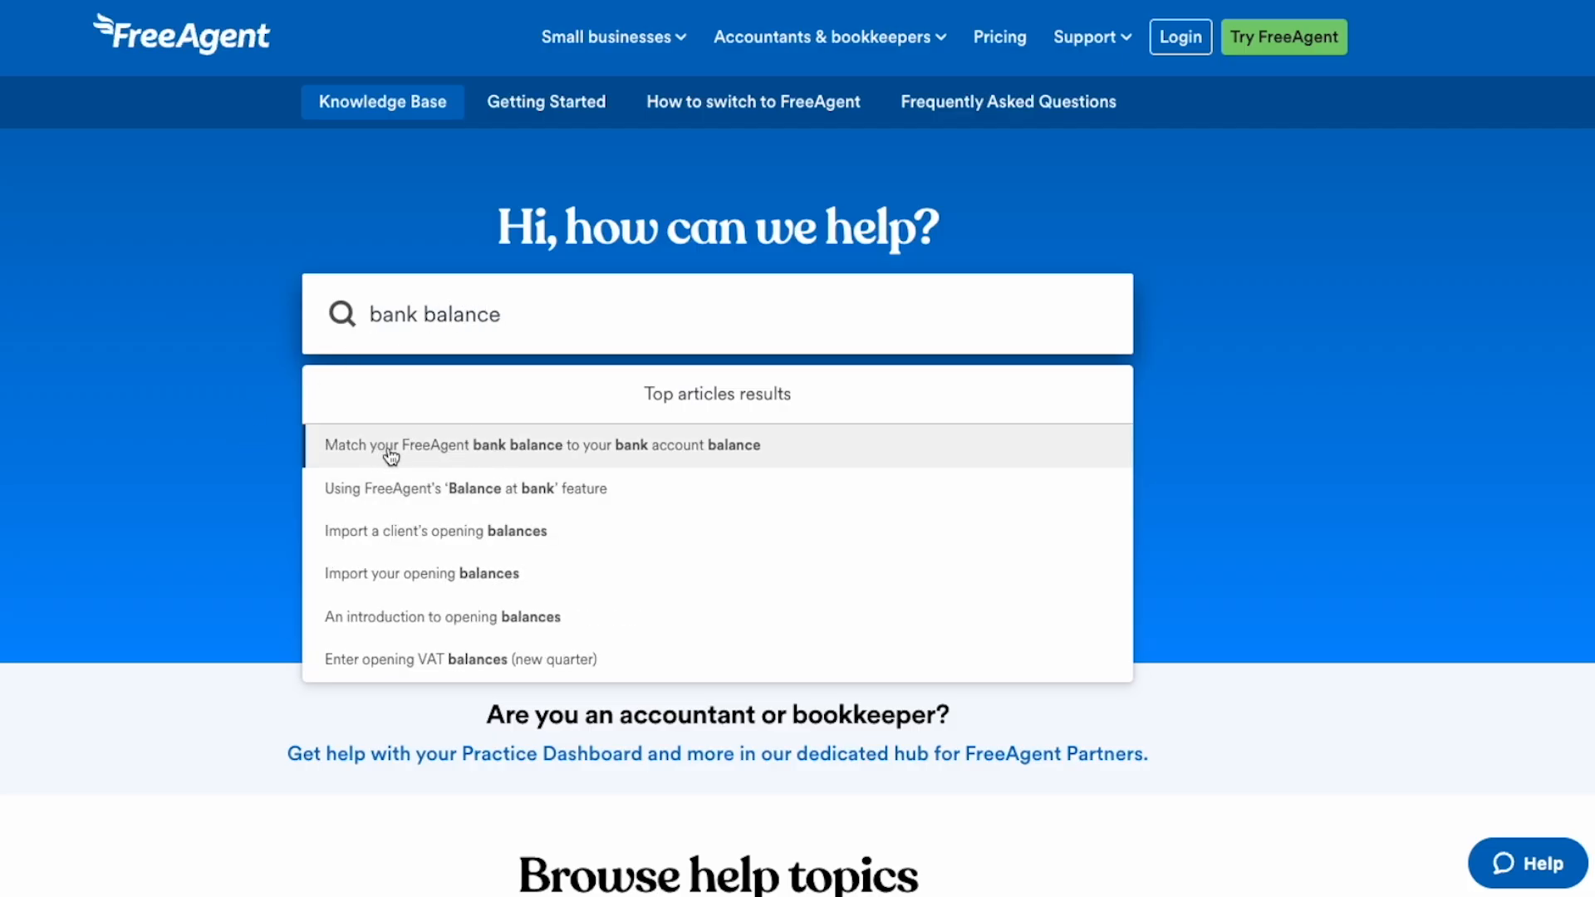
{"action": "key", "text": "Escape"}
Step: Browse the Knowledge Base's Banking help topic and look through its article sections
{"action": "scroll", "coordinate": [242, 526], "scroll_direction": "down", "scroll_amount": 3}
{"action": "scroll", "coordinate": [242, 527], "scroll_direction": "down", "scroll_amount": 4}
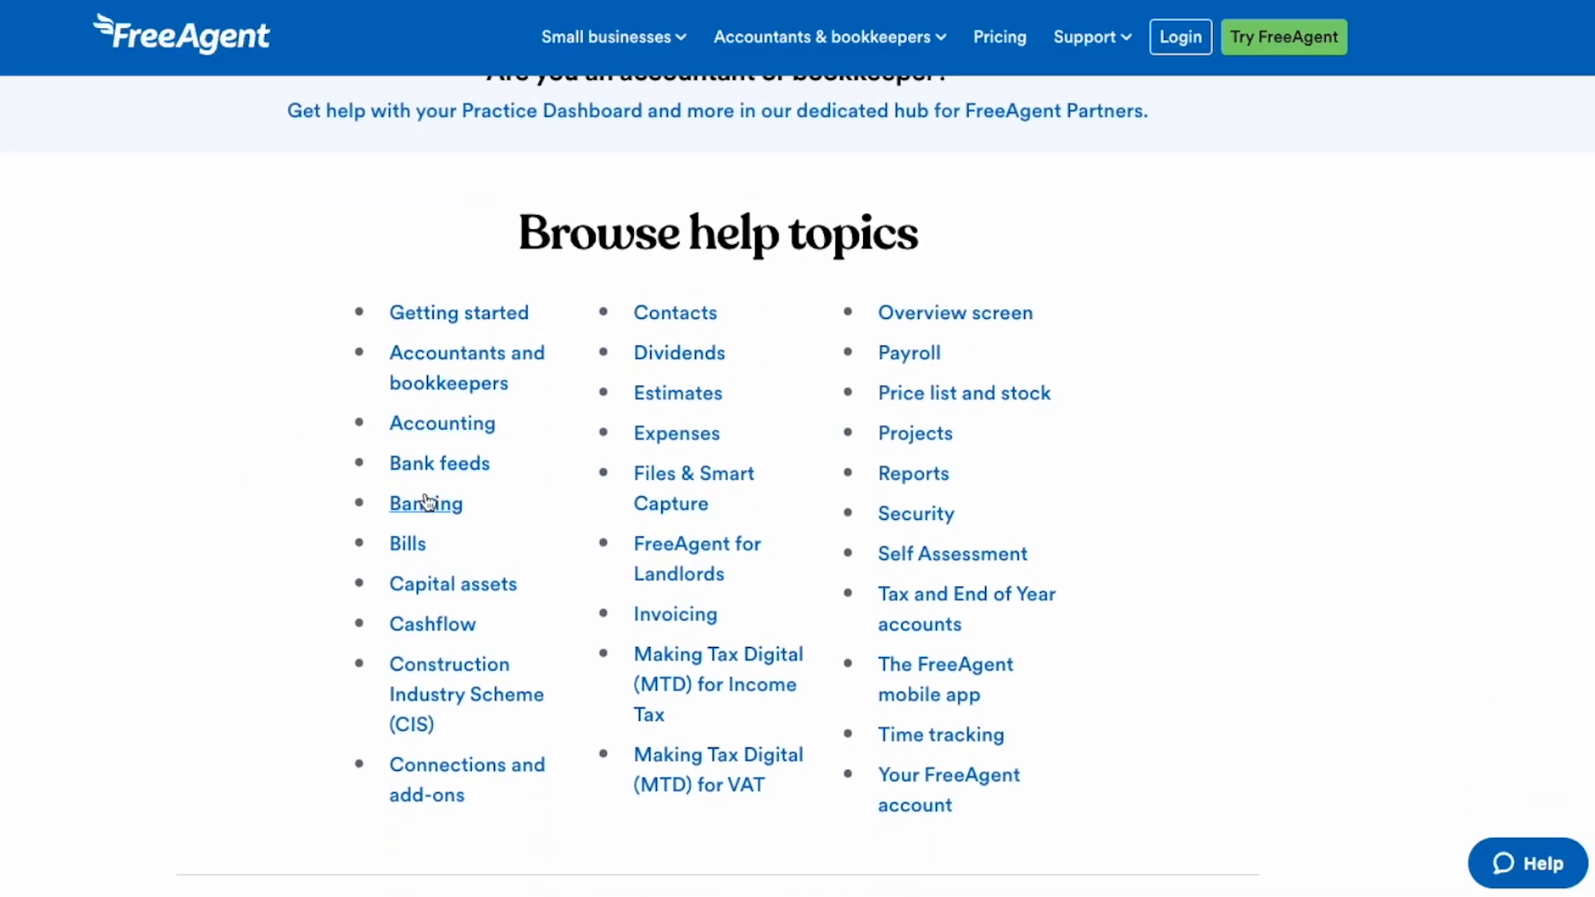
{"action": "left_click", "coordinate": [426, 508]}
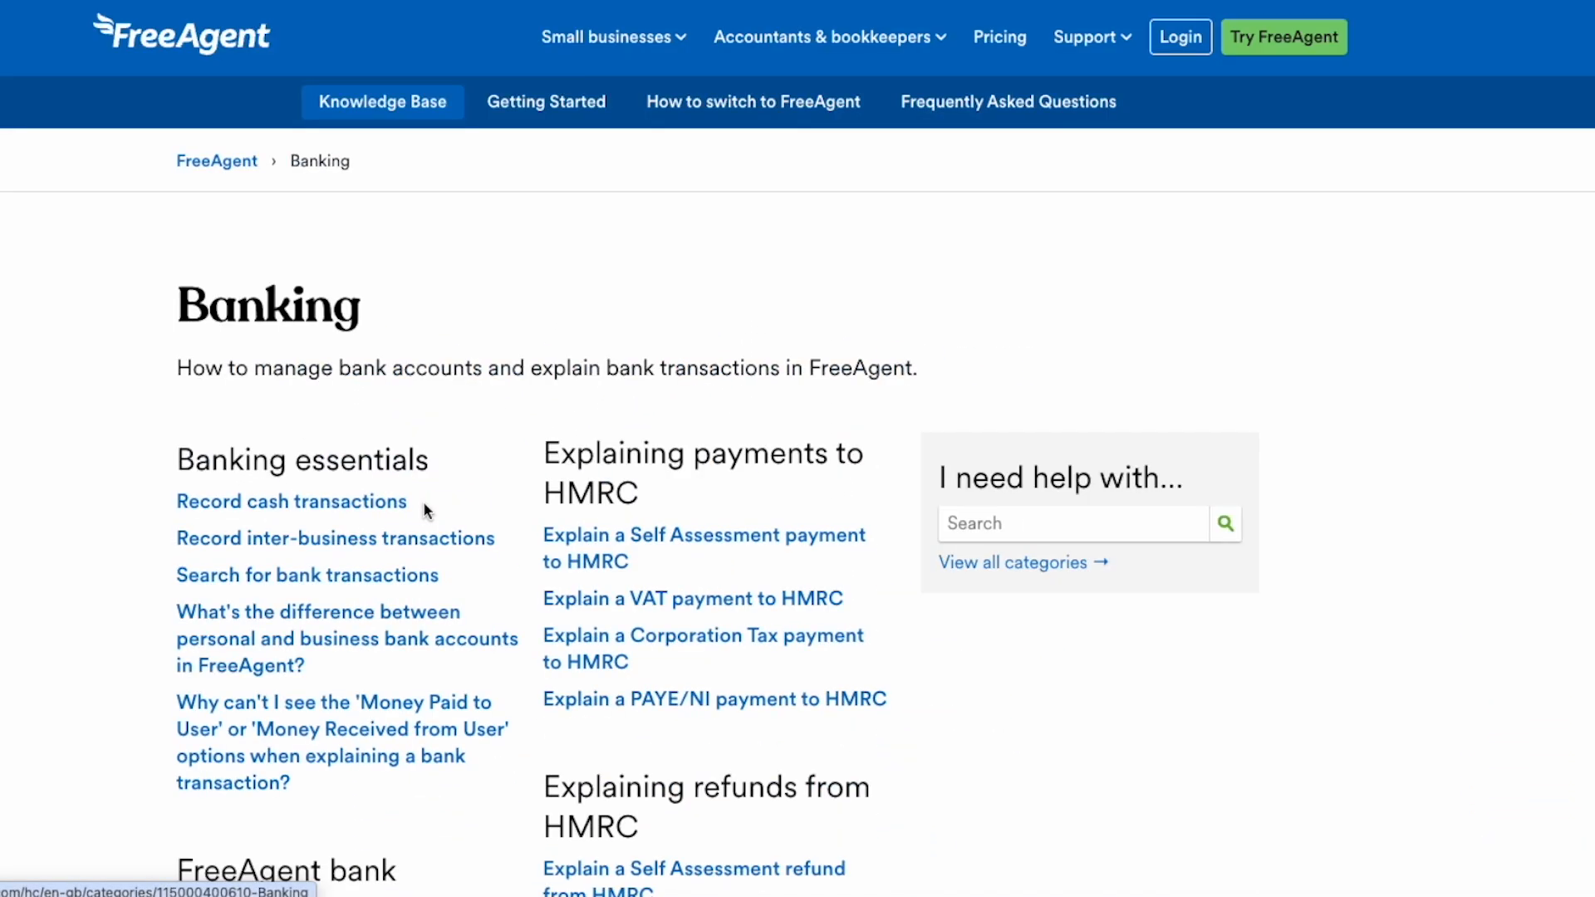
{"action": "scroll", "coordinate": [51, 584], "scroll_direction": "down", "scroll_amount": 4}
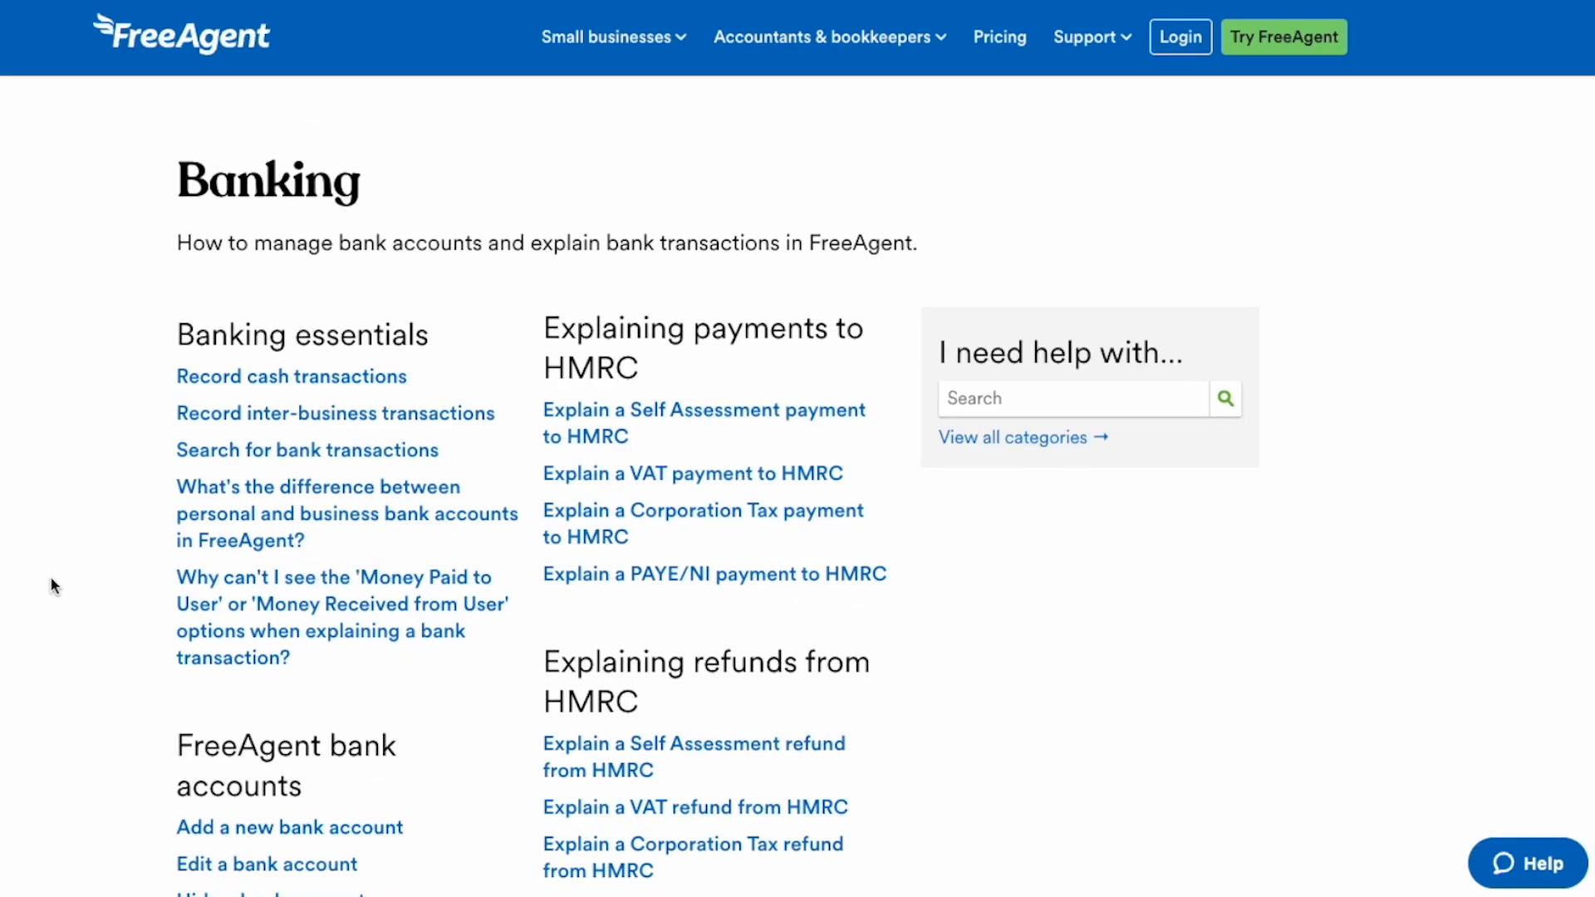
{"action": "scroll", "coordinate": [51, 586], "scroll_direction": "down", "scroll_amount": 1}
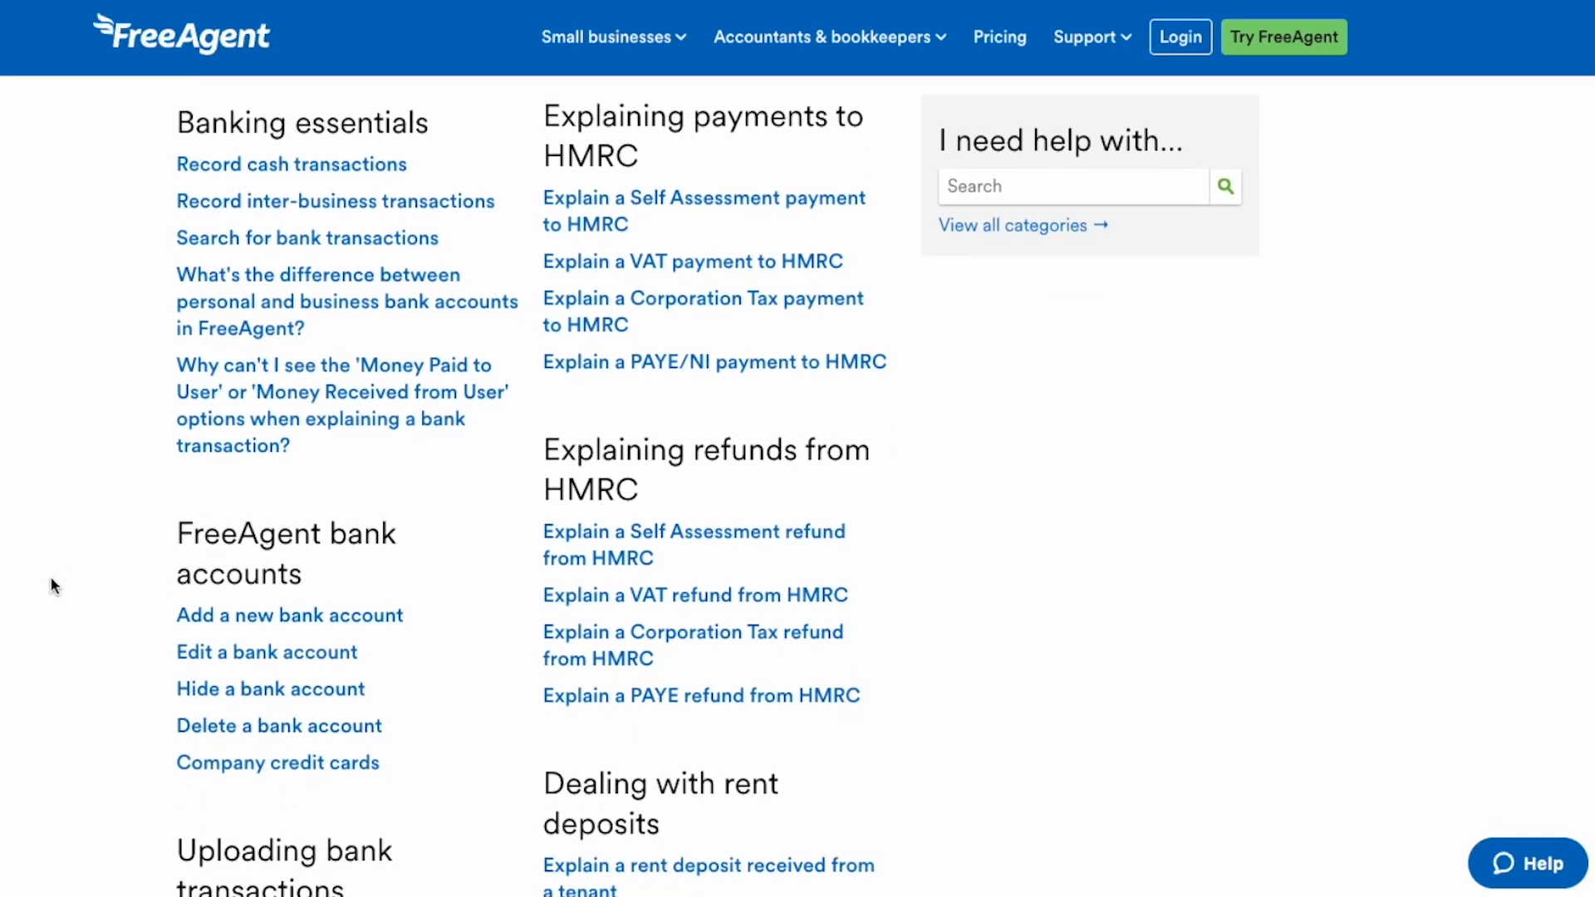